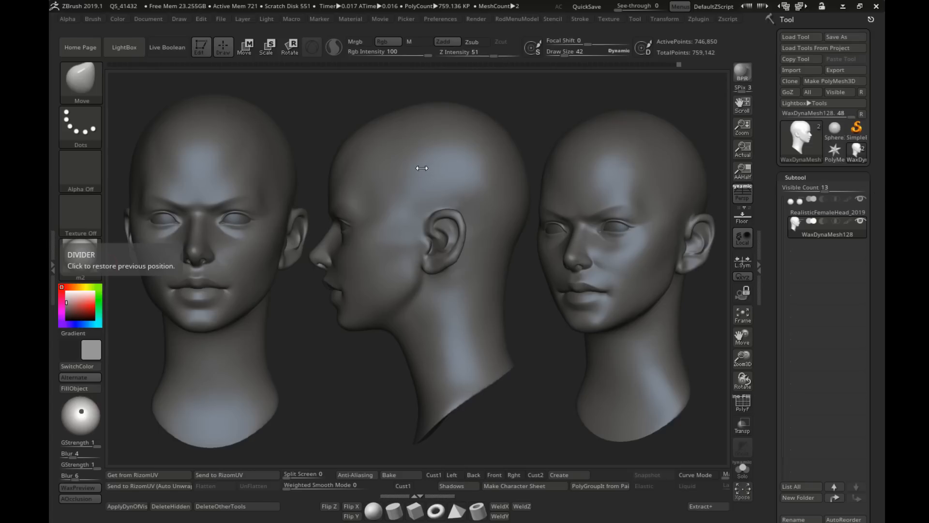
Step: Clear the canvas of the duplicate head views, keeping only the editable female head
key("ctrl+z")
key("ctrl+n")
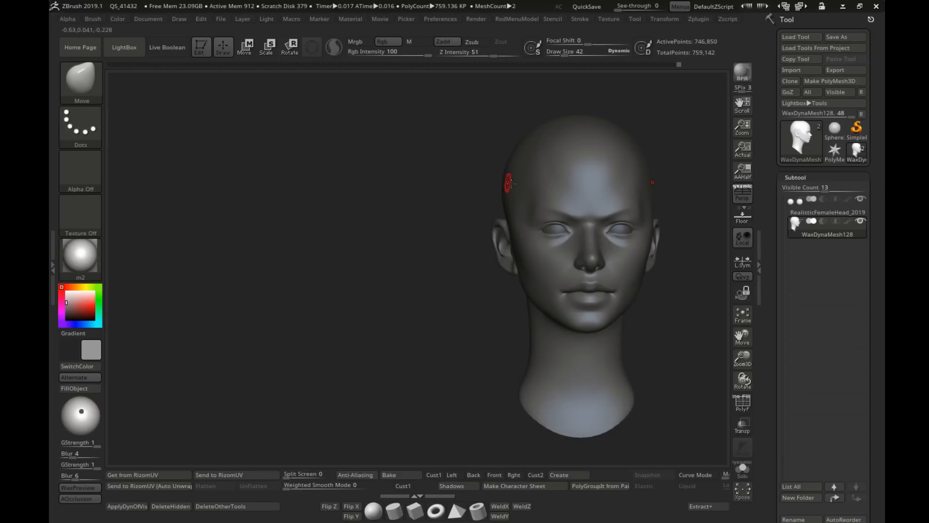
right_click_drag(577, 198, 367, 155, "alt")
right_click_drag(367, 155, 408, 436, "ctrl")
Step: Examine the sculpted female head up close around the lips and nose and as a whole in three-quarter view
mouse_move(435, 307)
right_mouse_down("shift")
mouse_move(452, 286)
mouse_move(520, 283)
right_mouse_up("shift")
right_click_drag(520, 283, 530, 339, "ctrl")
key("s")
left_click(489, 286)
mouse_move(429, 291)
right_mouse_down()
mouse_move(488, 291)
mouse_move(442, 270)
right_mouse_up()
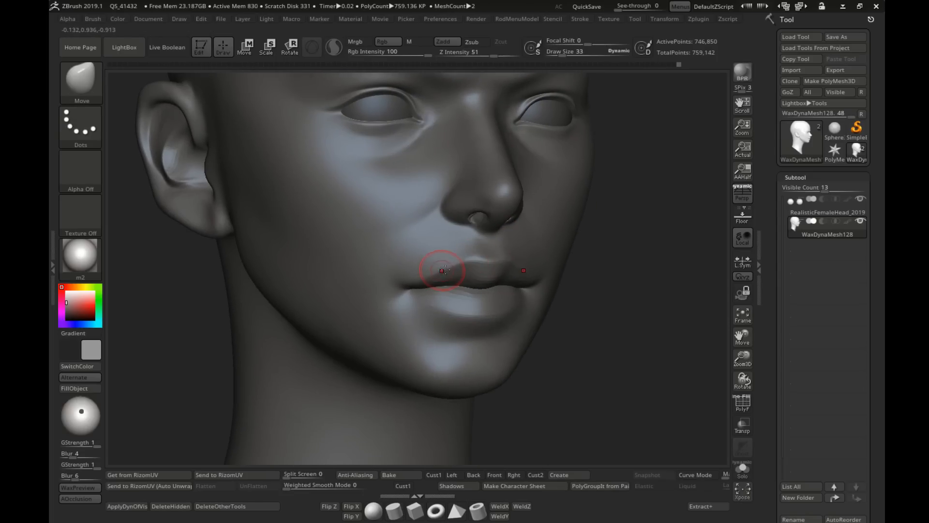
mouse_move(456, 304)
right_mouse_down()
mouse_move(504, 301)
mouse_move(461, 273)
mouse_move(465, 287)
mouse_move(388, 274)
mouse_move(430, 284)
mouse_move(391, 283)
mouse_move(472, 262)
mouse_move(426, 243)
right_mouse_up()
mouse_move(556, 212)
right_mouse_down()
mouse_move(543, 208)
mouse_move(550, 222)
mouse_move(484, 223)
right_mouse_up()
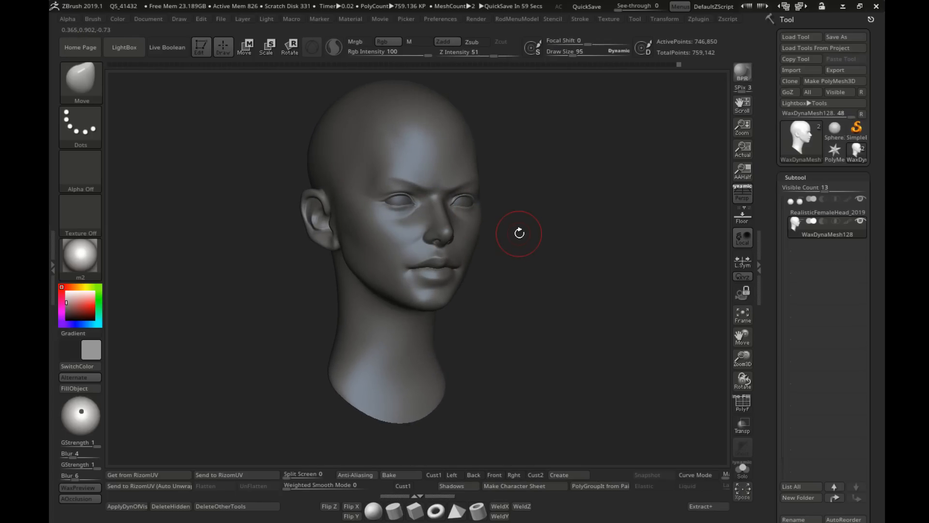
right_click_drag(519, 234, 523, 228)
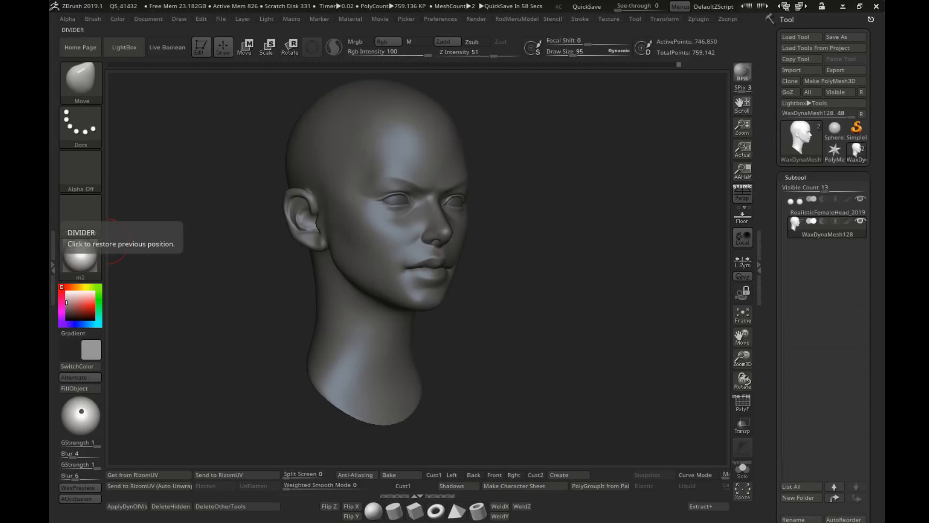
Step: Switch to Photo Gallery and skim the FemaleHeadTimelapse2 video through its later part, up to the ear detailing and the end
left_click_drag(50, 57, 416, 1)
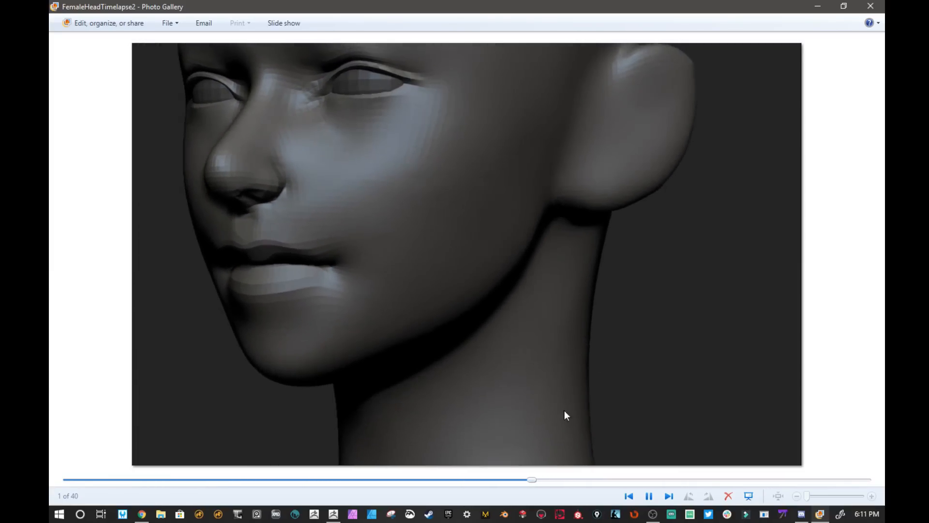
left_click_drag(533, 479, 711, 480)
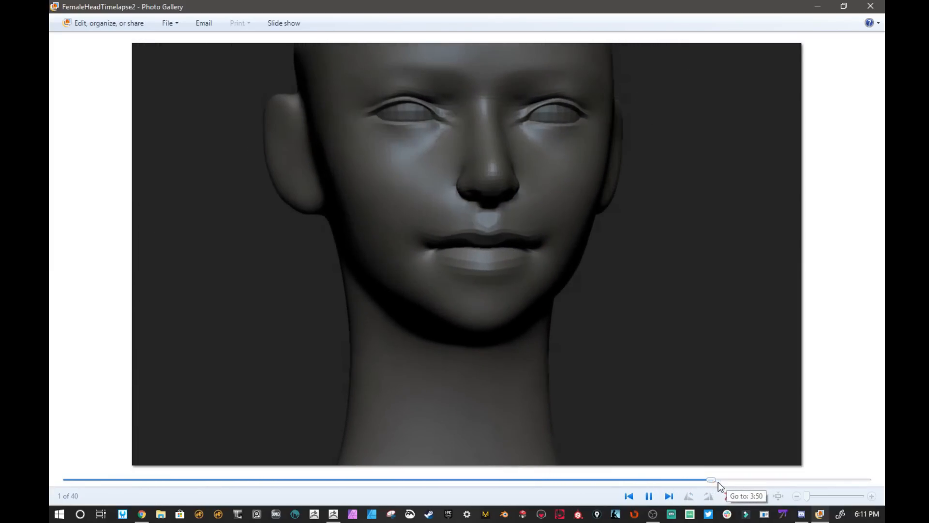
left_click(821, 479)
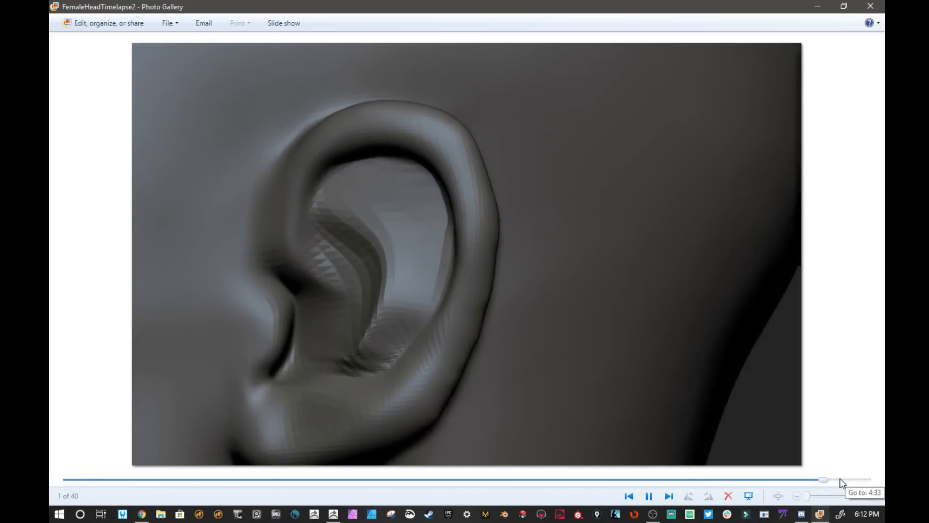
left_click(847, 479)
left_click(861, 480)
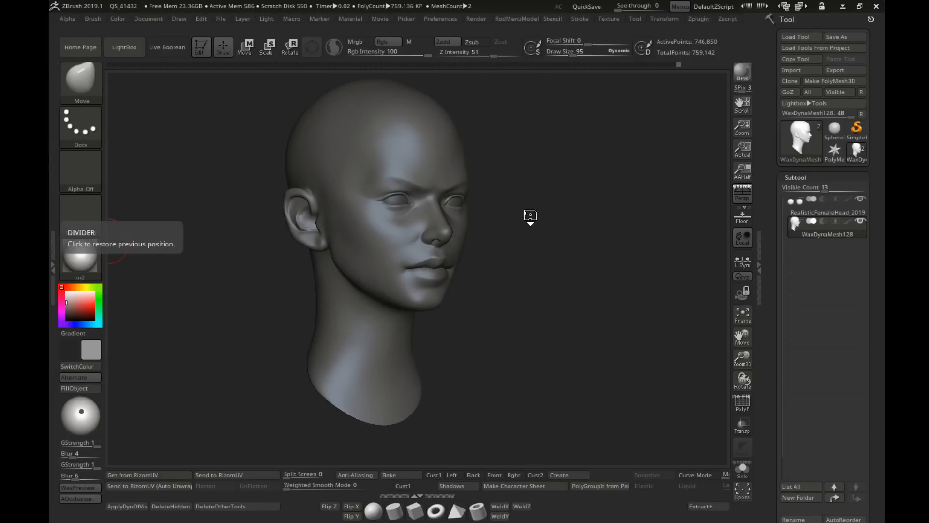
Step: Back in ZBrush, show the polygon wireframe on the head at a lower subdivision level and examine the face topology from several angles
mouse_move(531, 216)
right_mouse_down()
mouse_move(436, 245)
mouse_move(472, 255)
mouse_move(483, 223)
mouse_move(524, 227)
mouse_move(443, 231)
mouse_move(486, 223)
mouse_move(503, 208)
right_mouse_up()
key("shift+f")
key("bracketleft")
key("bracketleft")
key("bracketleft")
mouse_move(425, 207)
right_mouse_down()
mouse_move(460, 216)
mouse_move(420, 225)
mouse_move(451, 228)
right_mouse_up()
left_click_drag(456, 240, 452, 241)
right_click_drag(436, 237, 460, 231)
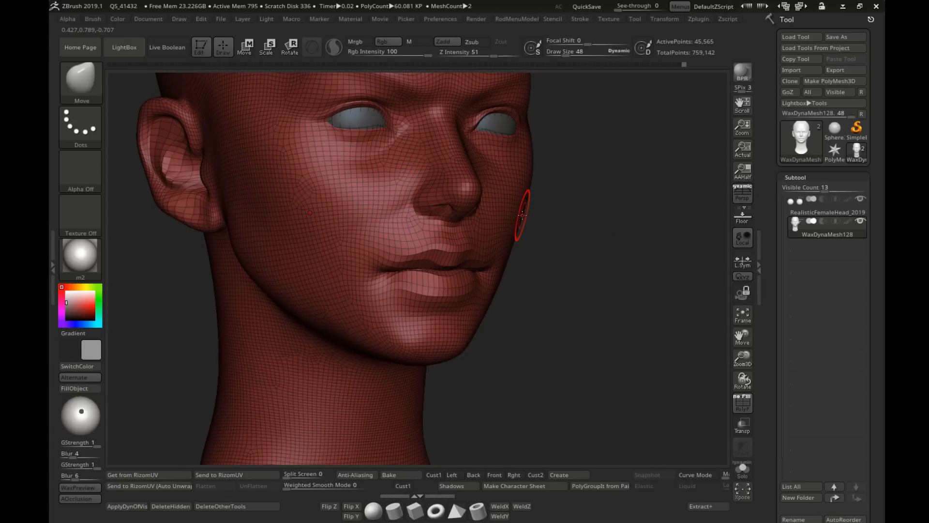
mouse_move(522, 216)
right_mouse_down("ctrl")
mouse_move(504, 204)
mouse_move(486, 216)
right_mouse_up("ctrl")
key("s")
left_click_drag(509, 247, 512, 247)
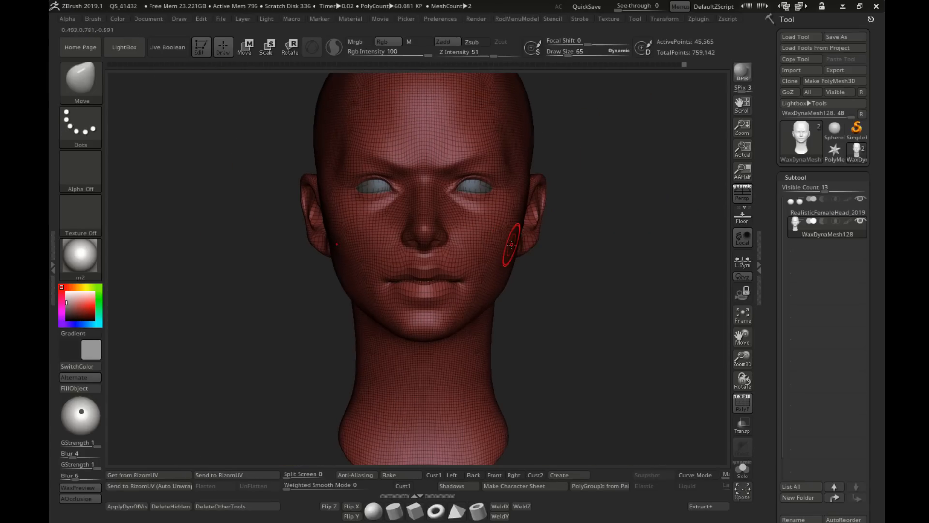
right_click_drag(512, 247, 490, 245)
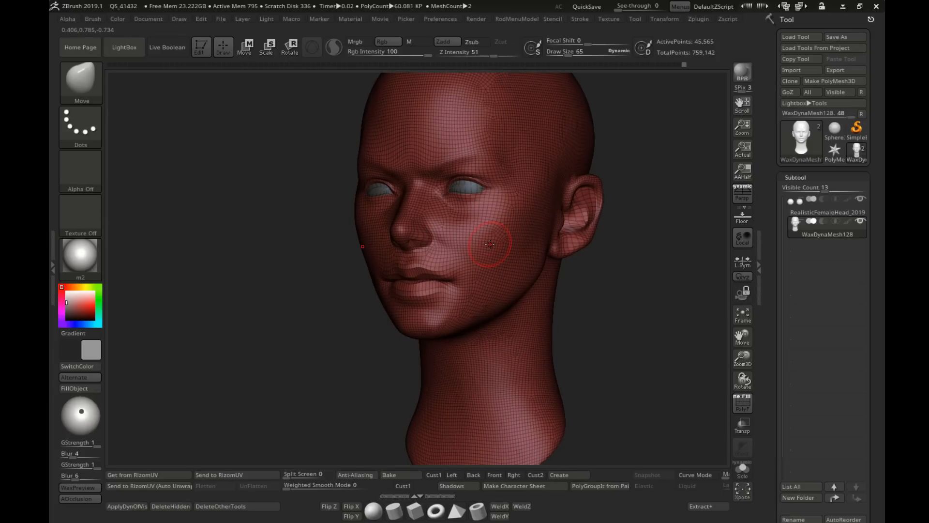
mouse_move(491, 245)
right_mouse_down()
mouse_move(504, 249)
mouse_move(490, 259)
mouse_move(545, 202)
right_mouse_up()
Step: Hide the polygon wireframe and return the head to its highest subdivision level
key("shift+f")
right_click_drag(489, 238, 518, 209)
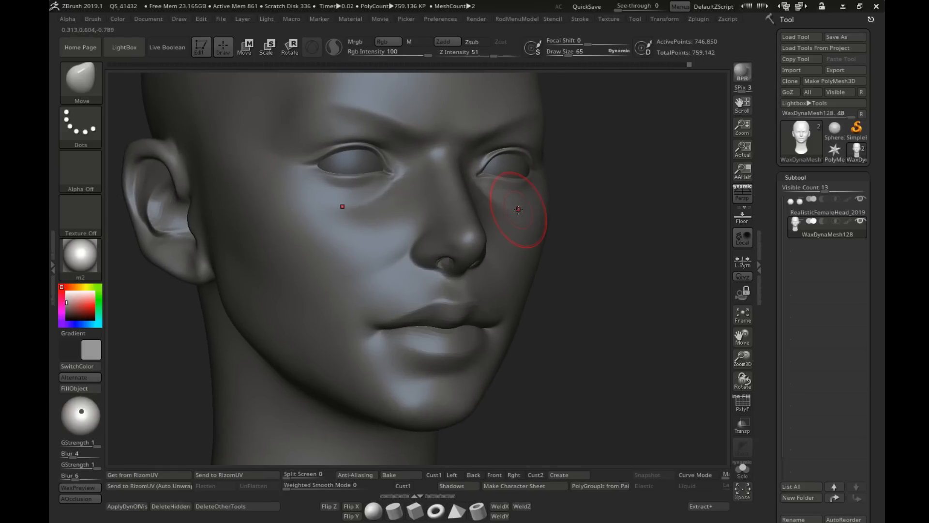
mouse_move(675, 194)
right_mouse_down()
mouse_move(645, 199)
mouse_move(612, 249)
mouse_move(540, 256)
mouse_move(556, 218)
mouse_move(439, 215)
right_mouse_up()
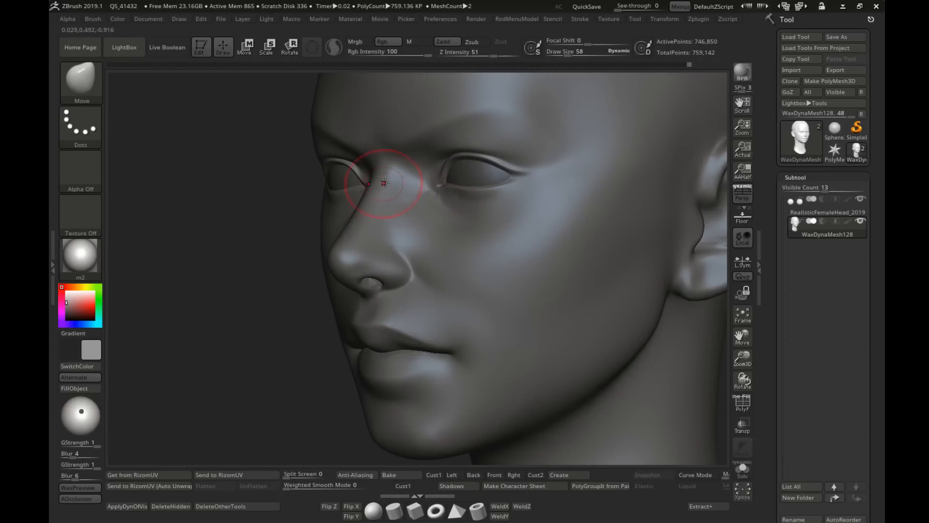
Step: Try to reshape the inner eye corner with small Move brush strokes at draw size 7 and the Smooth brush
right_click_drag(385, 183, 629, 228)
key("s")
left_click_drag(510, 224, 498, 225)
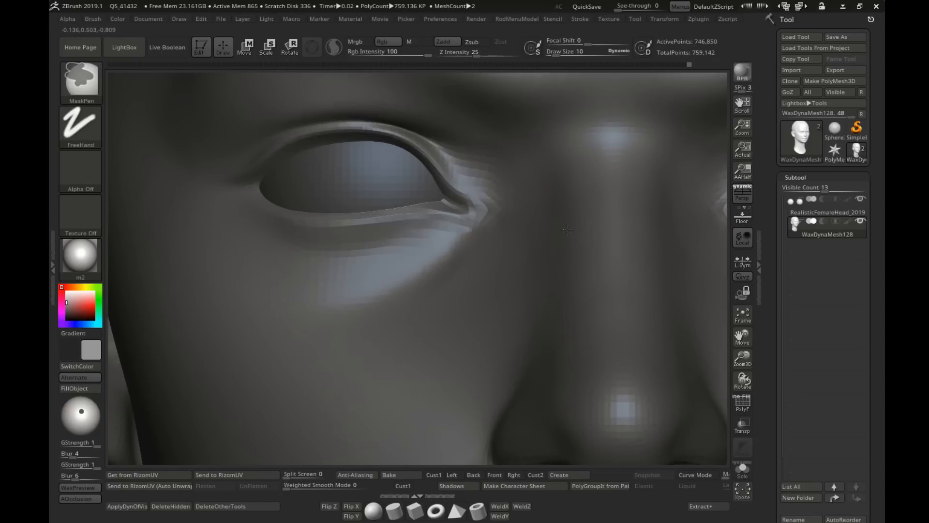
right_click_drag(567, 230, 630, 228, "ctrl")
key("s")
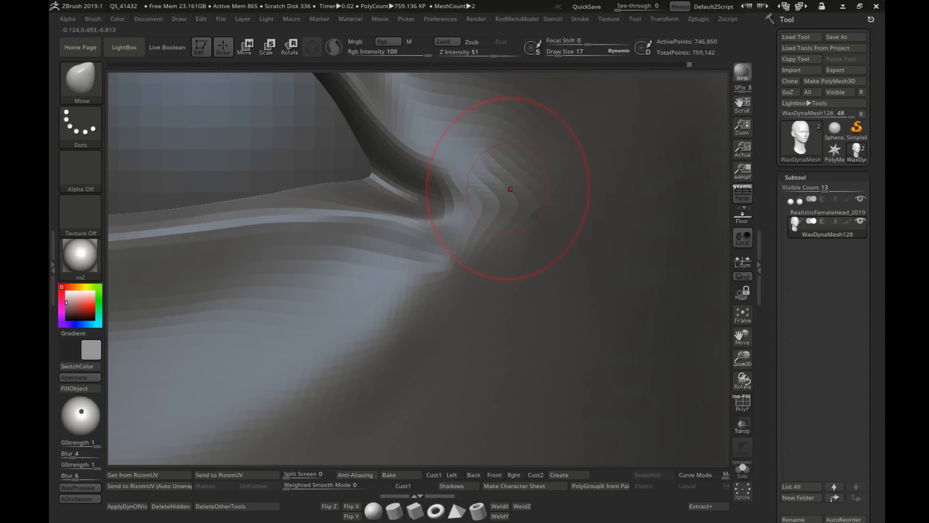
left_click_drag(509, 189, 489, 158)
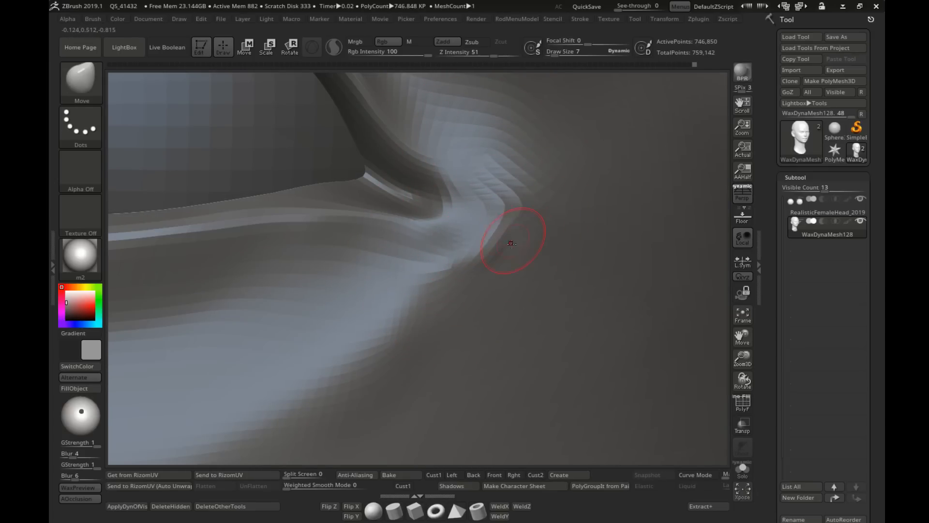
mouse_move(435, 285)
right_mouse_down()
mouse_move(387, 285)
mouse_move(431, 282)
right_mouse_up()
mouse_move(503, 213)
right_mouse_down()
mouse_move(477, 220)
mouse_move(508, 208)
right_mouse_up()
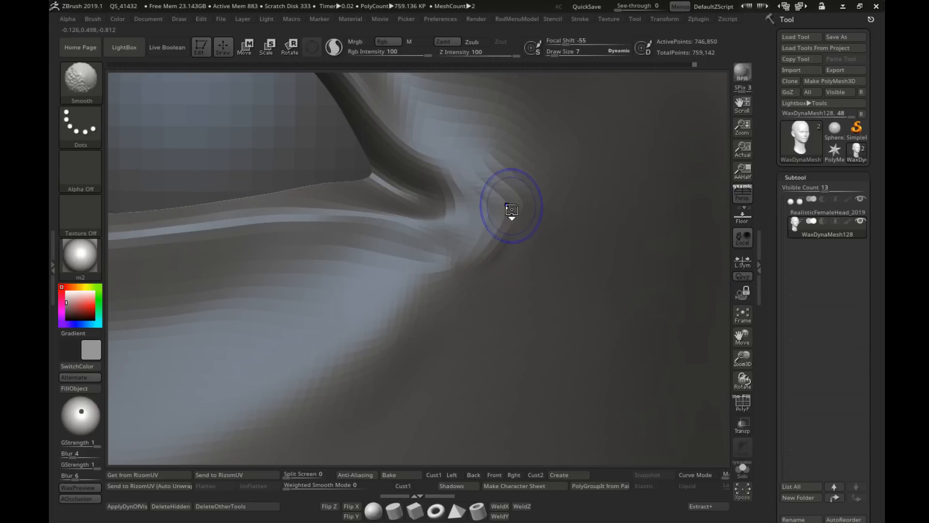
key("ctrl")
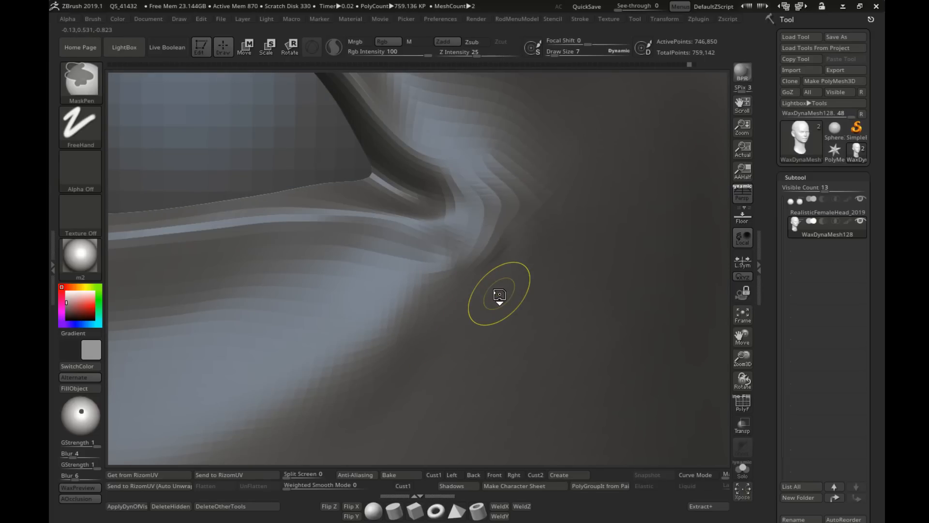
Step: Step between the highest and next lower subdivision levels to compare the mesh around the inner eye corner
key("shift+d")
key("ctrl+shift")
key("d")
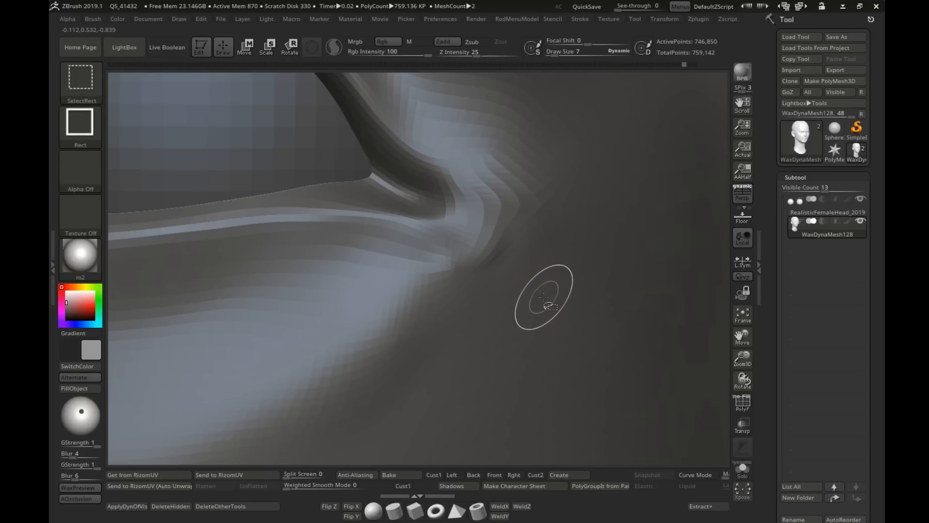
key("ctrl")
key("shift+d")
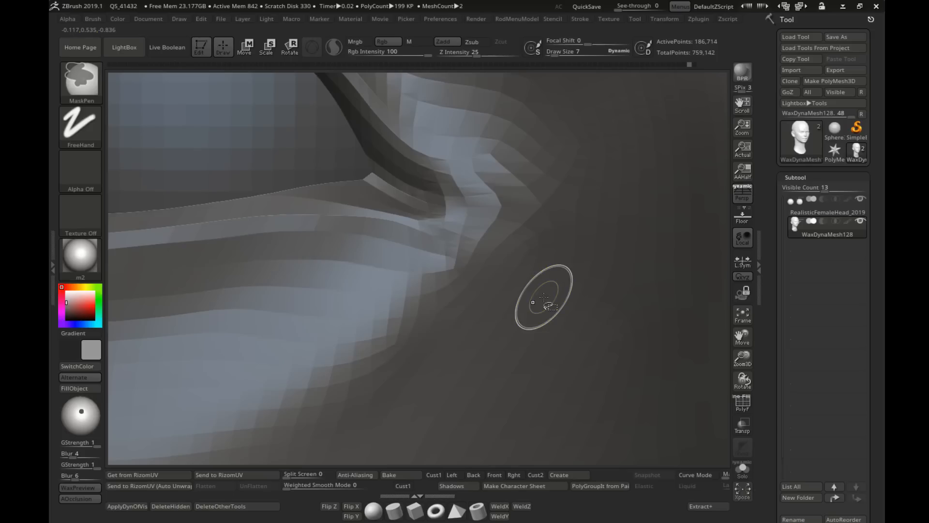
key("d")
right_click_drag(544, 297, 474, 276, "ctrl")
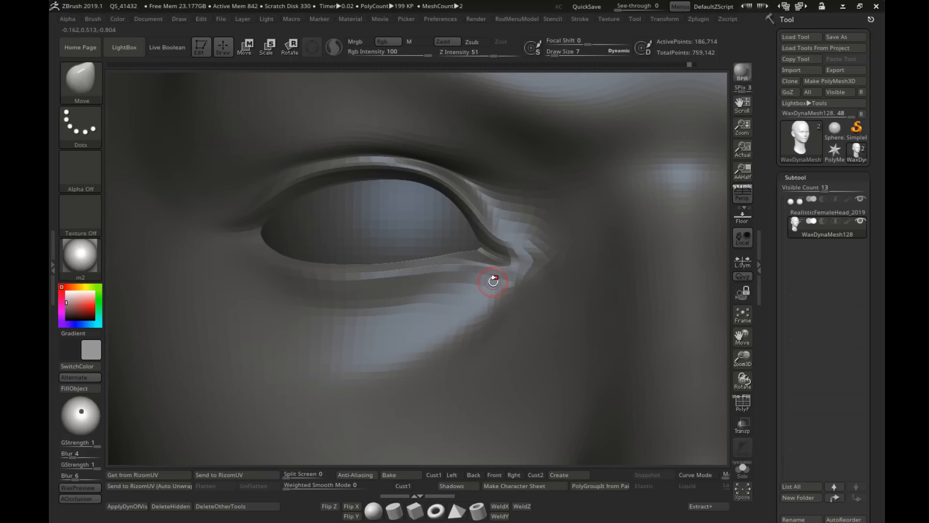
left_click_drag(494, 282, 492, 283)
mouse_move(492, 283)
right_mouse_down()
mouse_move(385, 248)
mouse_move(532, 264)
mouse_move(504, 281)
mouse_move(360, 219)
right_mouse_up()
key("s")
left_click_drag(362, 225, 381, 226)
right_click_drag(497, 280, 455, 245, "ctrl")
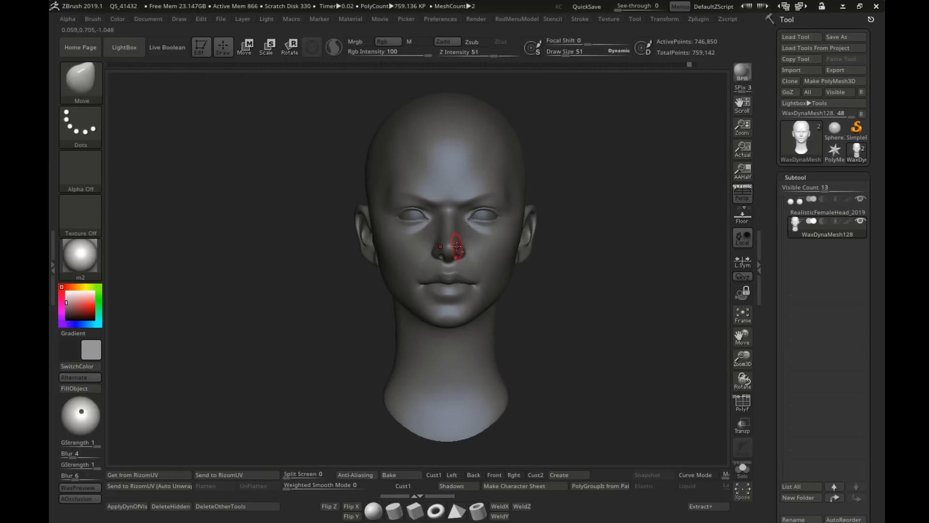
key("s")
left_click_drag(455, 245, 467, 246)
mouse_move(466, 246)
right_mouse_down()
mouse_move(503, 256)
mouse_move(466, 233)
right_mouse_up()
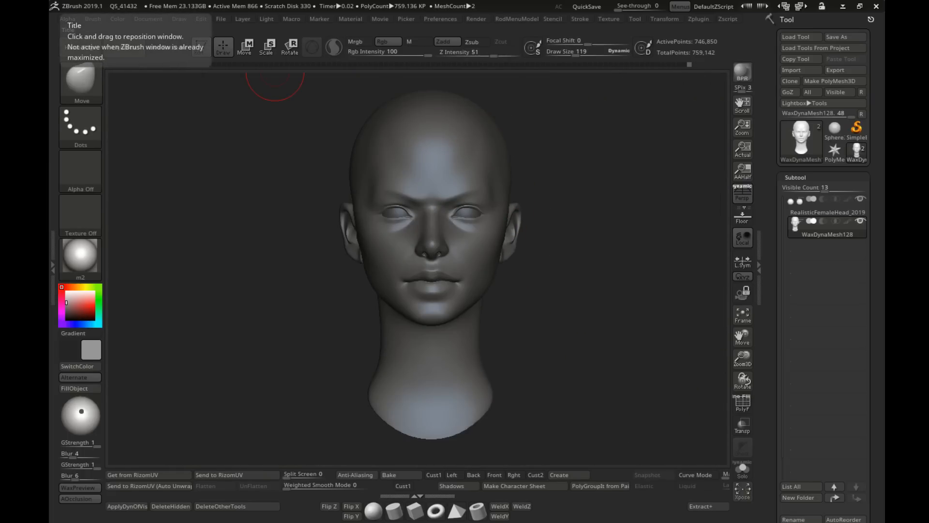
Step: Switch to the Sphere3D primitive and convert it into an editable PolyMesh3D
right_click_drag(689, 136, 644, 174)
left_click(837, 130)
right_click_drag(577, 178, 508, 256, "alt")
mouse_move(398, 224)
right_mouse_down("shift")
mouse_move(558, 191)
mouse_move(629, 190)
right_mouse_up("shift")
left_click(832, 81)
key("e")
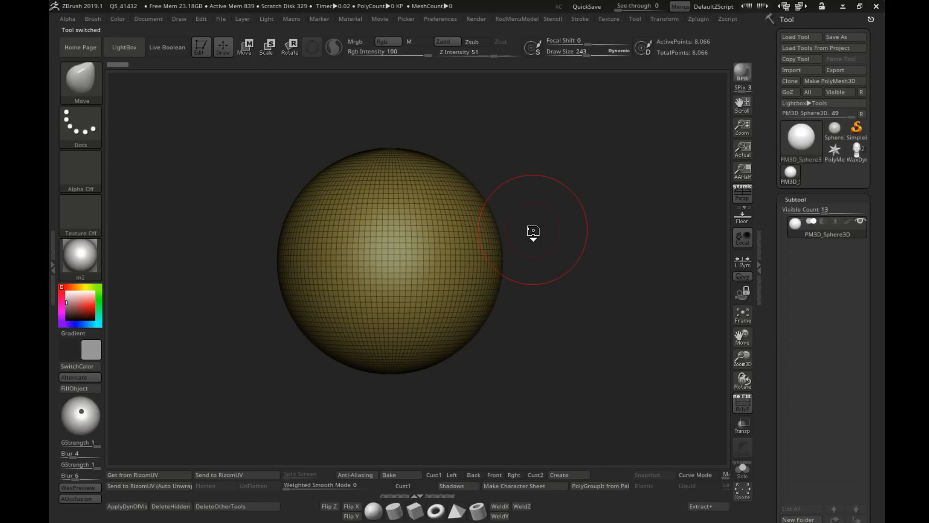
left_click_drag(345, 216, 359, 199)
left_click(223, 52)
Step: Examine the polygon layout at the sphere's pole and along its sides, undoing the stray stroke
mouse_move(392, 203)
right_mouse_down()
mouse_move(526, 237)
mouse_move(412, 232)
right_mouse_up()
mouse_move(331, 225)
right_mouse_down()
mouse_move(352, 234)
mouse_move(441, 206)
right_mouse_up()
right_click_drag(441, 205, 462, 211, "ctrl")
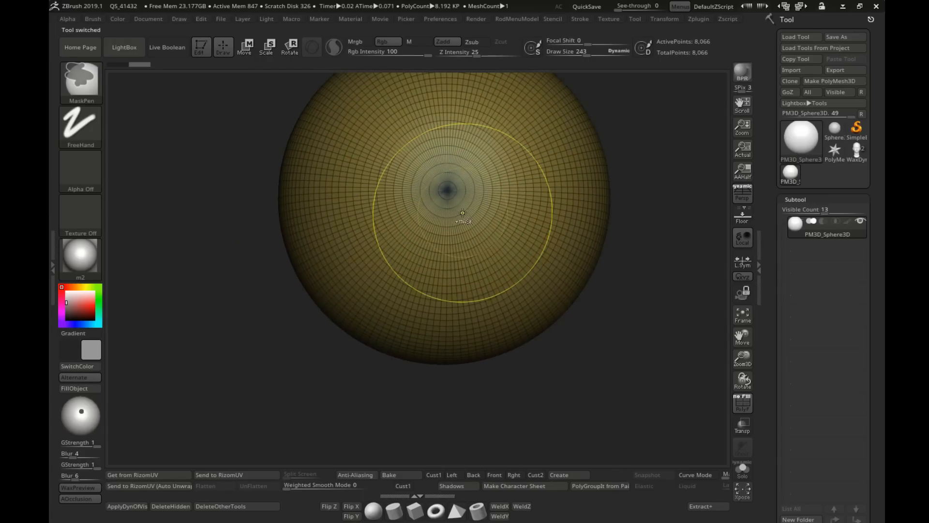
left_click_drag(425, 195, 438, 192, "shift")
right_click_drag(438, 193, 368, 223)
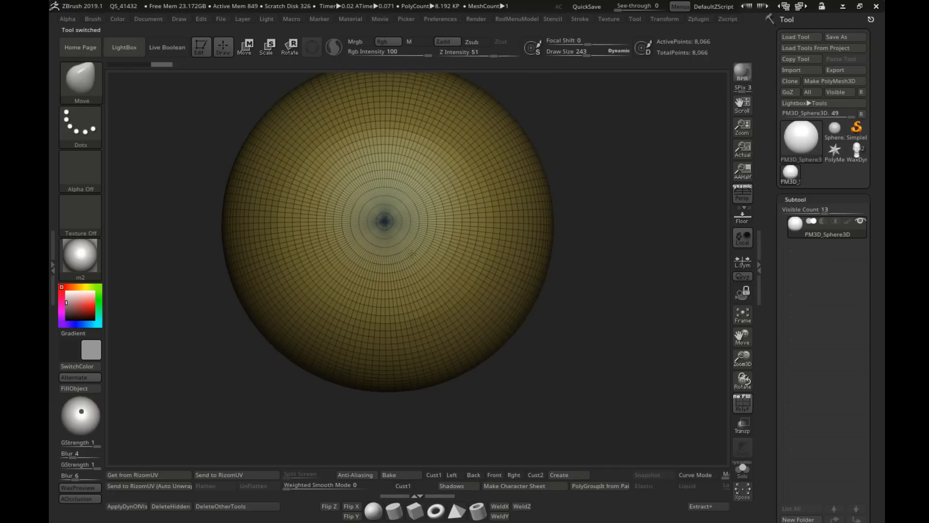
mouse_move(431, 257)
right_mouse_down("ctrl")
mouse_move(426, 235)
mouse_move(389, 242)
right_mouse_up("ctrl")
key("ctrl+z")
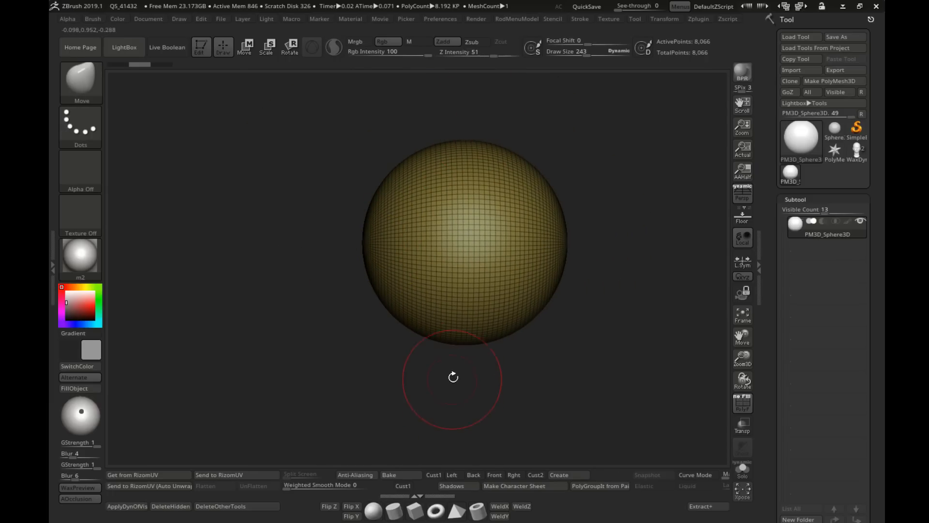
mouse_move(453, 377)
right_mouse_down()
mouse_move(503, 329)
mouse_move(482, 303)
right_mouse_up()
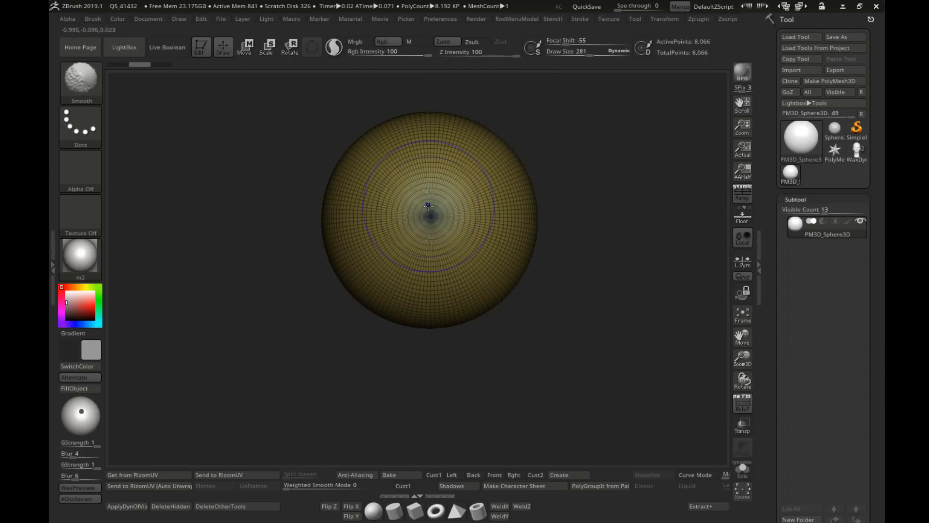
right_click_drag(428, 218, 428, 245, "ctrl")
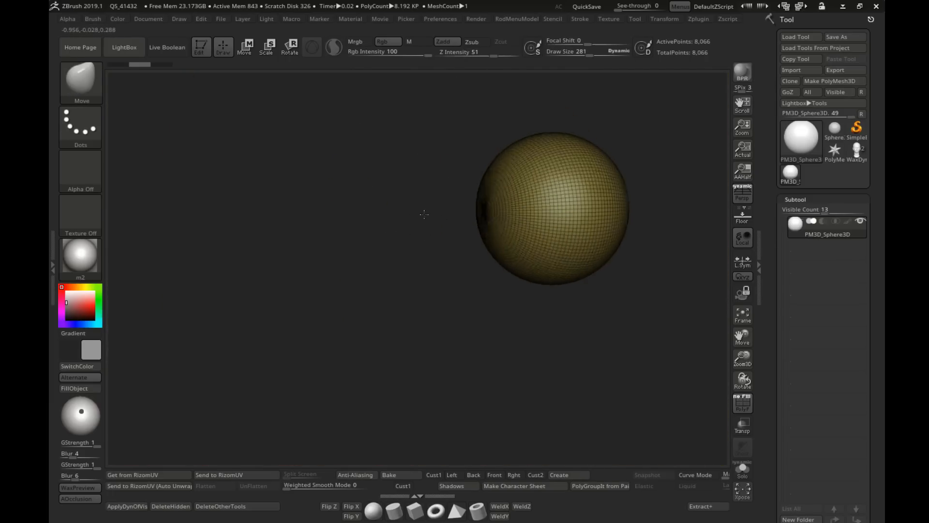
right_click_drag(424, 214, 473, 249)
right_click_drag(517, 225, 562, 235, "alt")
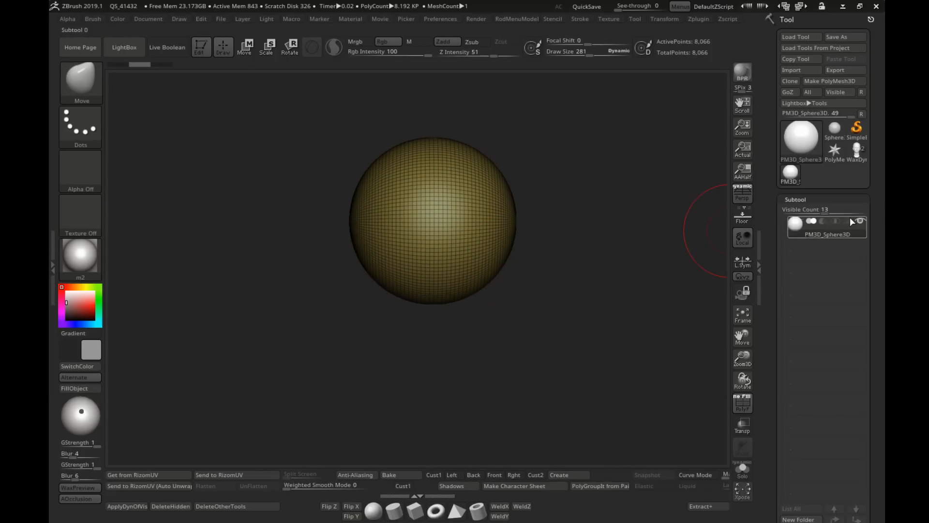
Step: Remesh the sphere with ZRemesher at a target polygons count of 0.5506
left_click(801, 200)
left_click(792, 213)
right_click_drag(674, 241, 646, 205, "alt")
left_click_drag(775, 274, 769, 230)
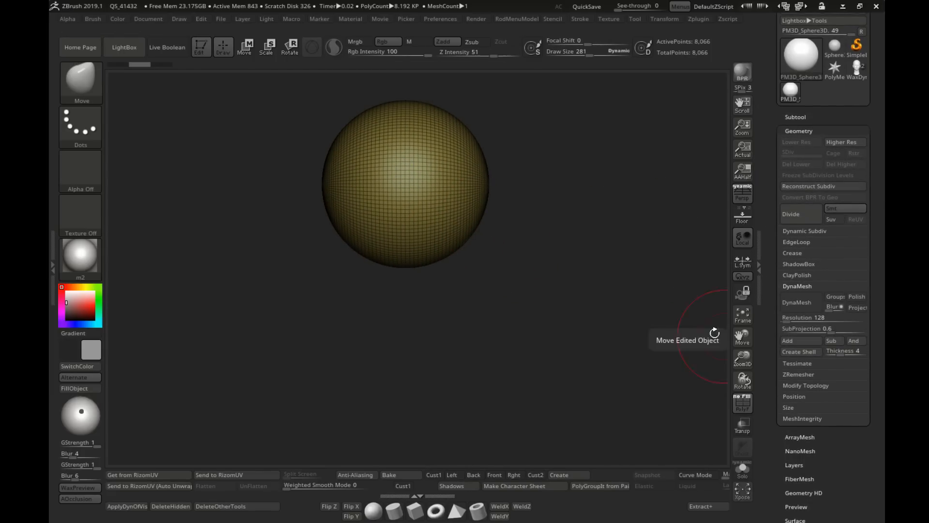
right_click_drag(418, 176, 434, 212, "alt")
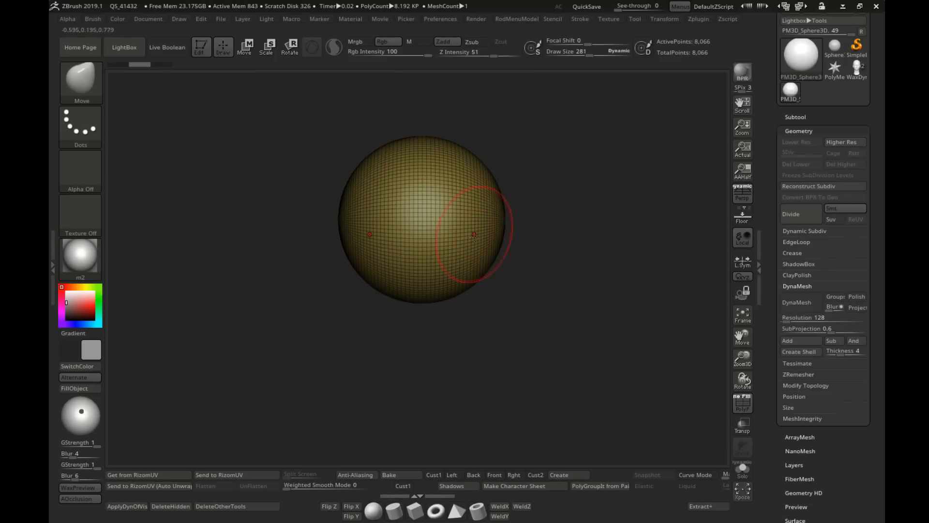
left_click_drag(777, 296, 776, 266)
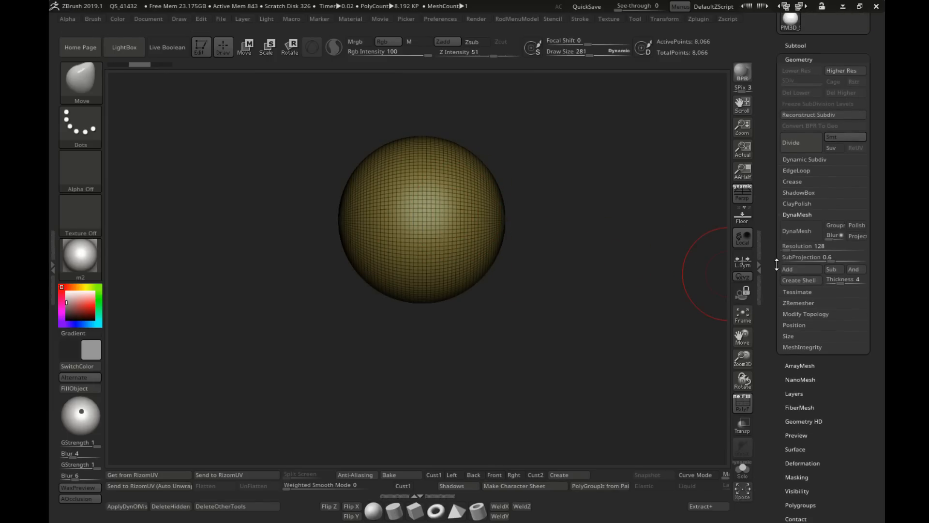
left_click(796, 304)
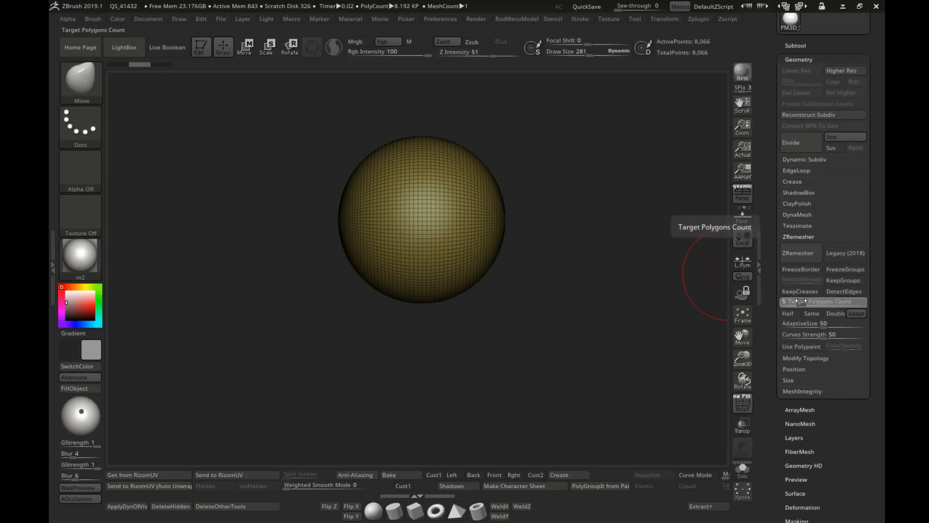
left_click_drag(794, 300, 790, 303)
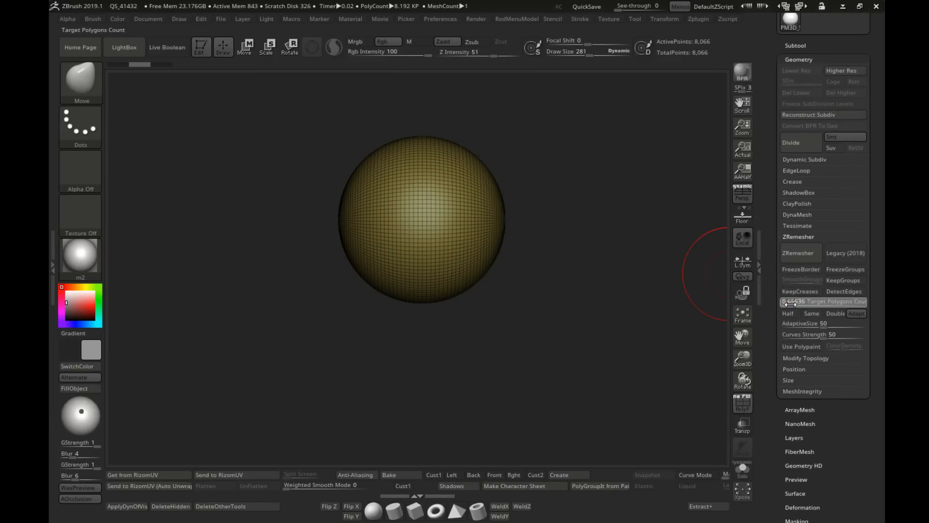
left_click(798, 253)
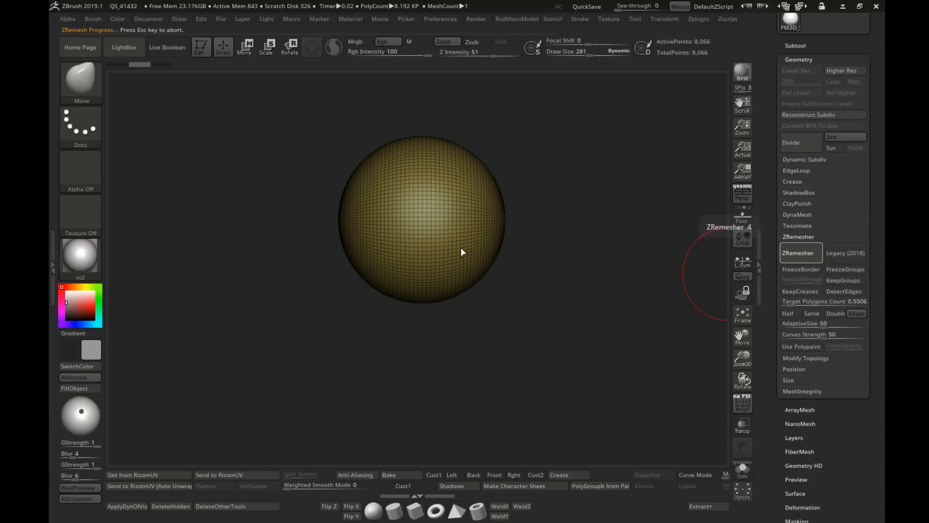
Step: Set the Move brush draw size to 650 and try stretching the sphere's lower front, undoing the last stroke
mouse_move(461, 246)
right_mouse_down()
mouse_move(426, 252)
mouse_move(453, 261)
right_mouse_up()
key("s")
left_click_drag(453, 261, 476, 261)
mouse_move(437, 286)
right_mouse_down()
mouse_move(459, 263)
mouse_move(496, 255)
mouse_move(492, 267)
right_mouse_up()
mouse_move(492, 266)
right_mouse_down("alt")
mouse_move(505, 264)
mouse_move(411, 271)
right_mouse_up("alt")
left_click_drag(434, 274, 426, 313, "shift")
key("ctrl+z")
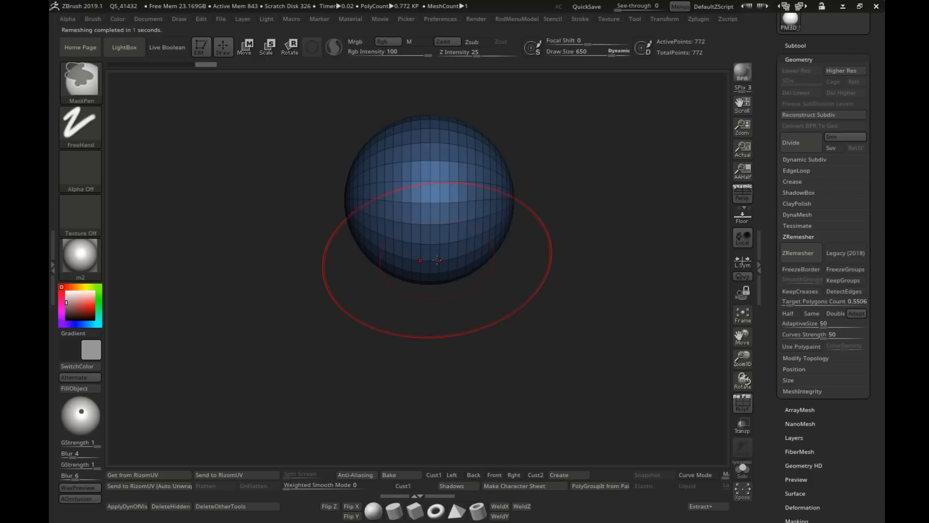
Step: Pull the sphere's underside down and forward into a rough jaw and chin with the Move brush at draw size 650
left_click_drag(436, 264, 432, 311)
right_click_drag(415, 306, 464, 295)
left_click_drag(385, 311, 407, 317)
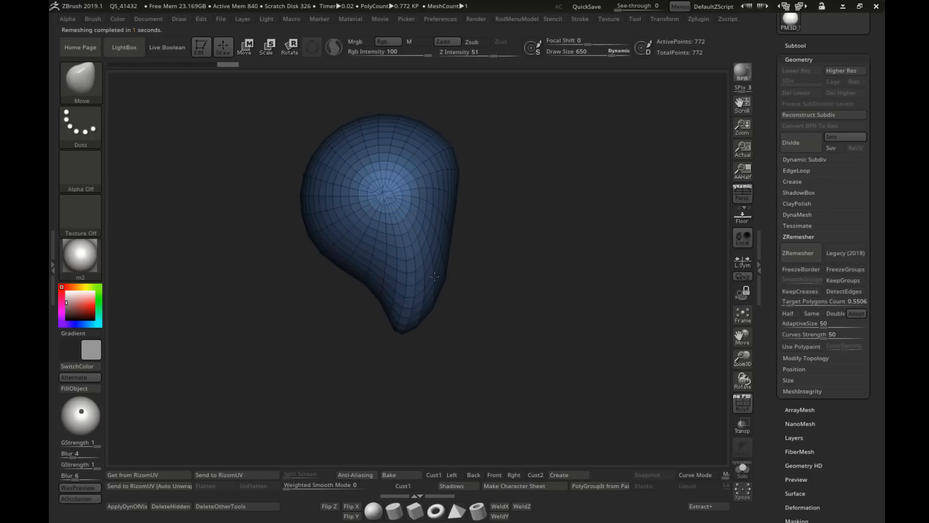
left_click_drag(431, 232, 441, 232)
left_click_drag(408, 313, 439, 320)
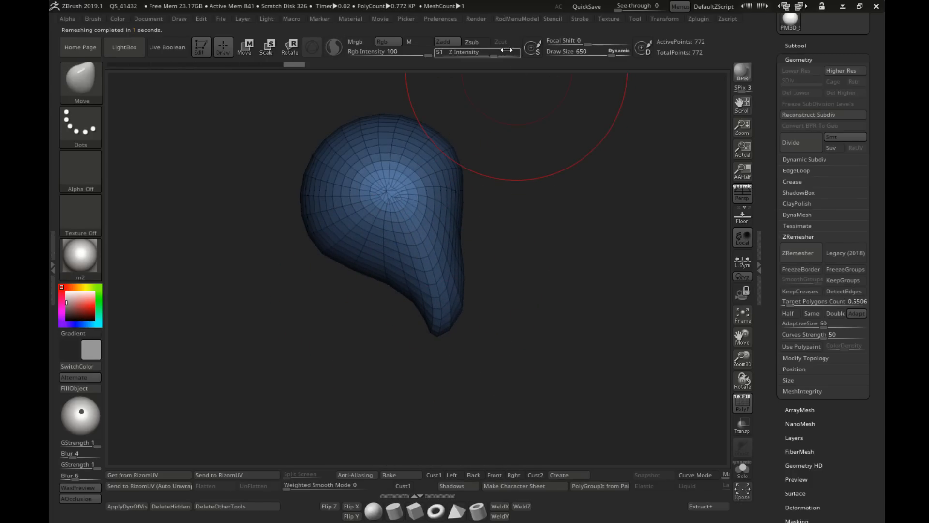
Step: Undo the excessive smoothing, then fill out the jaw underside and round the face profile at Z intensity 22
left_click_drag(428, 236, 444, 254)
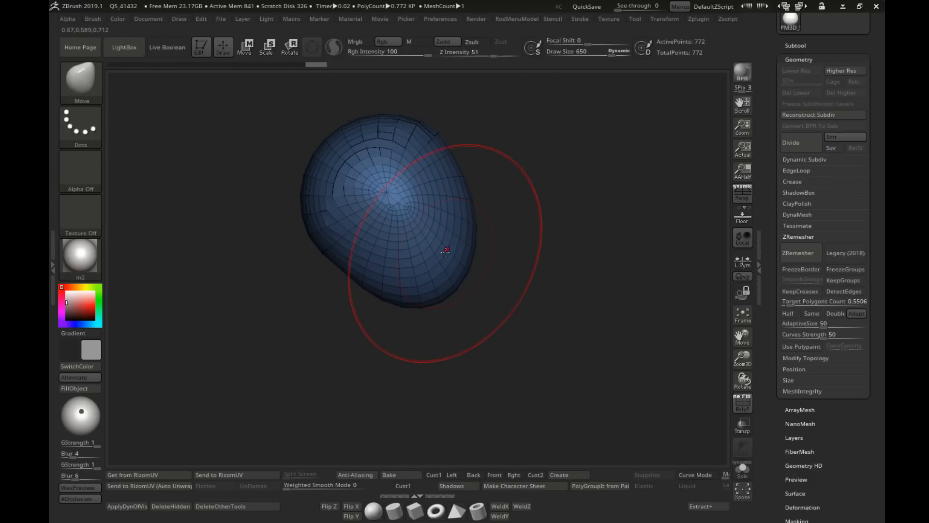
key("ctrl+z")
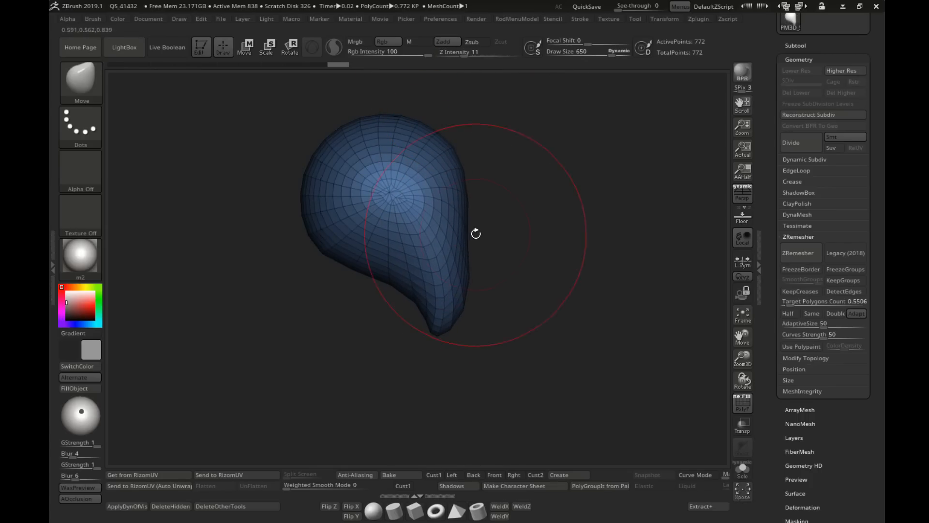
left_click_drag(428, 306, 445, 301, "shift")
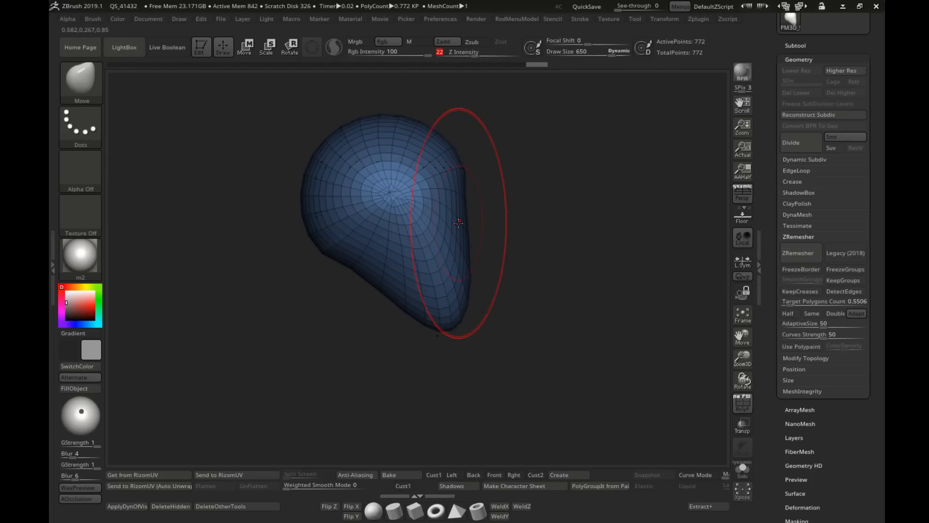
left_click_drag(456, 192, 456, 236, "shift")
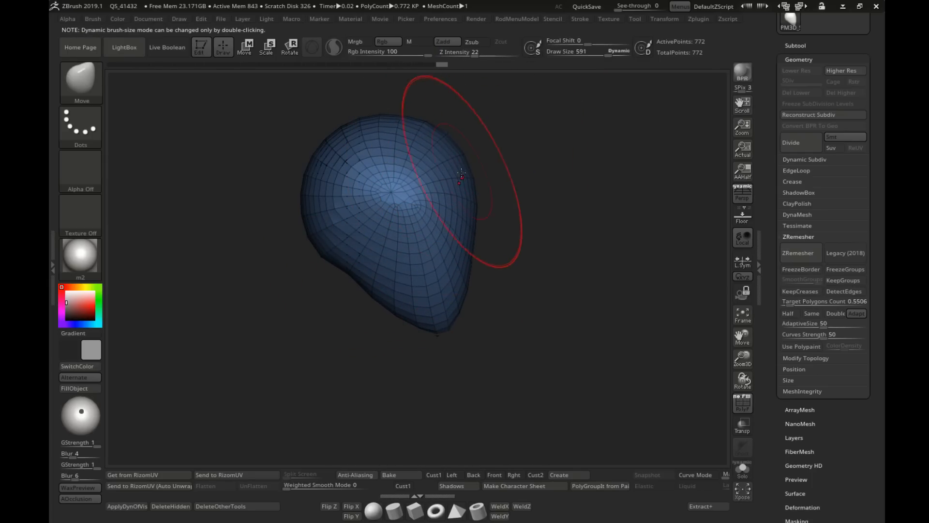
Step: Widen the lower sides of the head in front view with the Move brush at draw size 591
left_click_drag(498, 186, 402, 175, "shift")
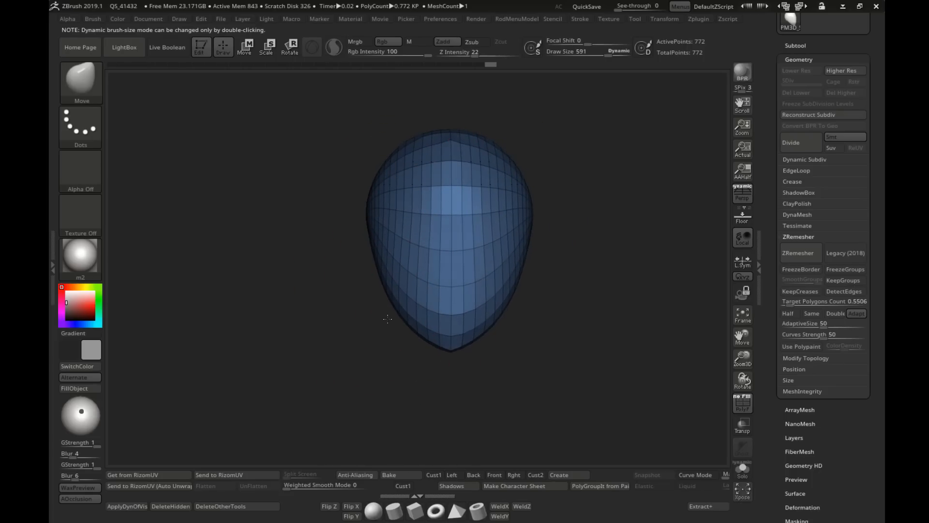
right_click_drag(381, 261, 324, 267, "alt")
right_click_drag(324, 268, 501, 217)
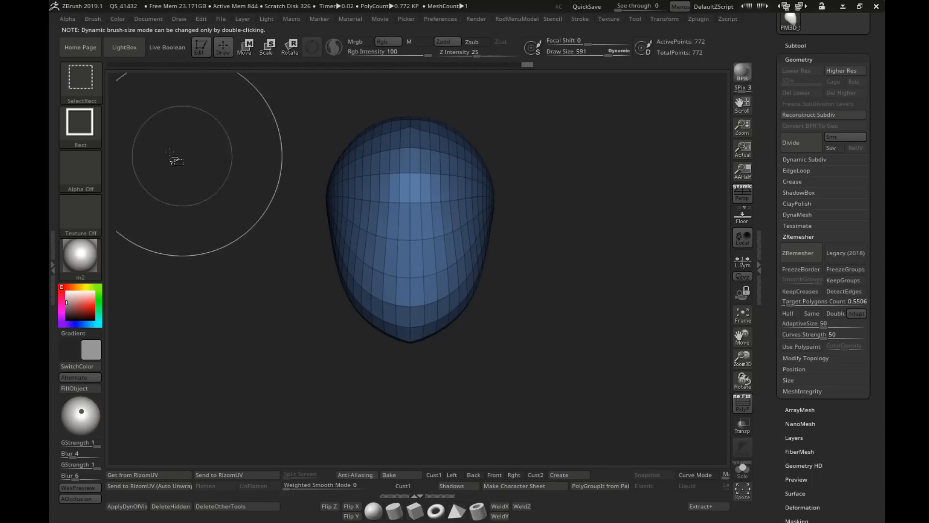
Step: Flatten both sides of the head with a vertical ClipCurve cut made in front view
left_click(80, 79)
right_click_drag(272, 225, 272, 241, "alt")
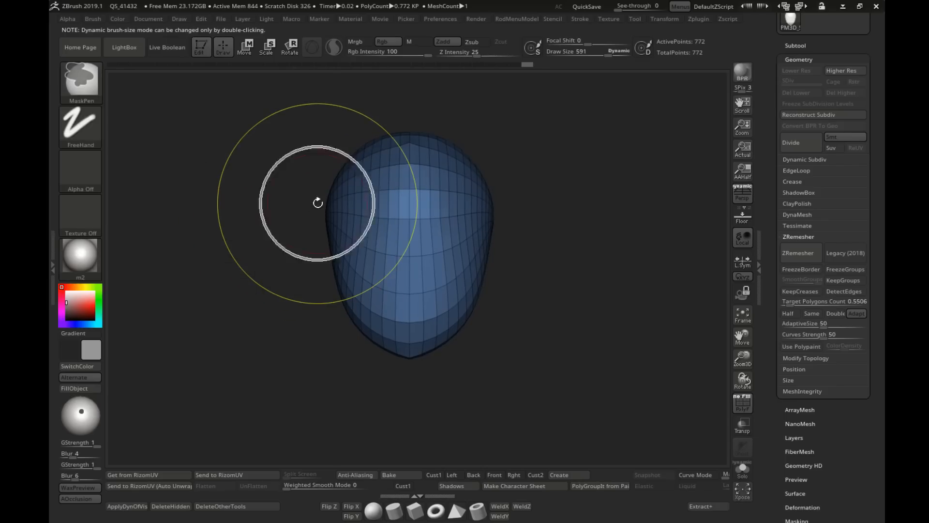
right_click_drag(285, 184, 291, 183, "alt")
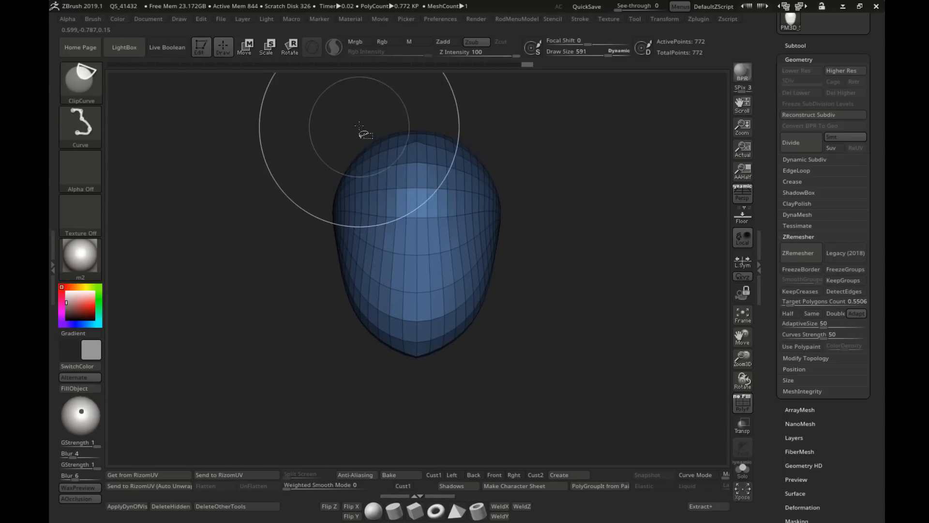
left_click_drag(345, 340, 348, 302, "ctrl+shift")
left_click_drag(338, 111, 339, 87, "ctrl+shift")
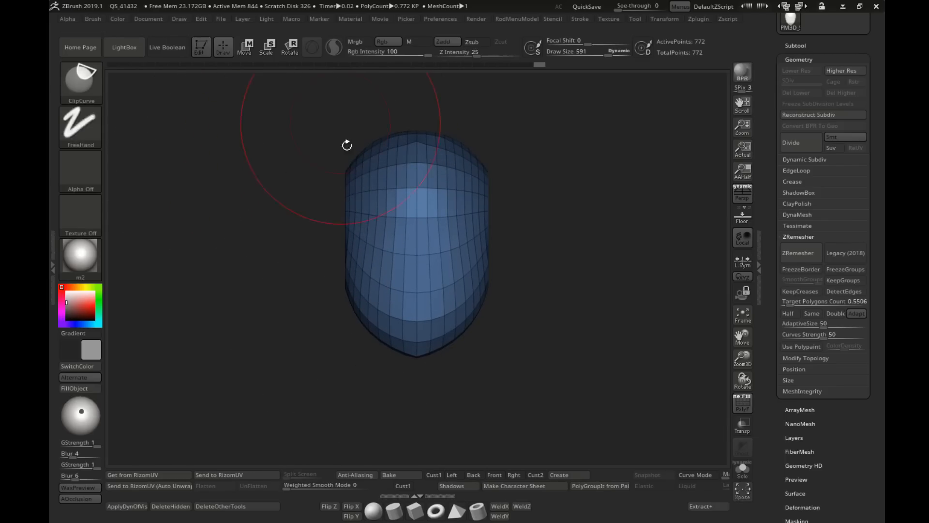
Step: Soften the clipped edges along the sides of the head and taper its lower sides toward the chin
right_click_drag(347, 145, 319, 162, "alt")
right_click_drag(339, 264, 297, 244)
left_click_drag(297, 244, 350, 228, "shift")
right_click_drag(349, 229, 310, 242, "shift")
right_click_drag(329, 305, 351, 266, "alt")
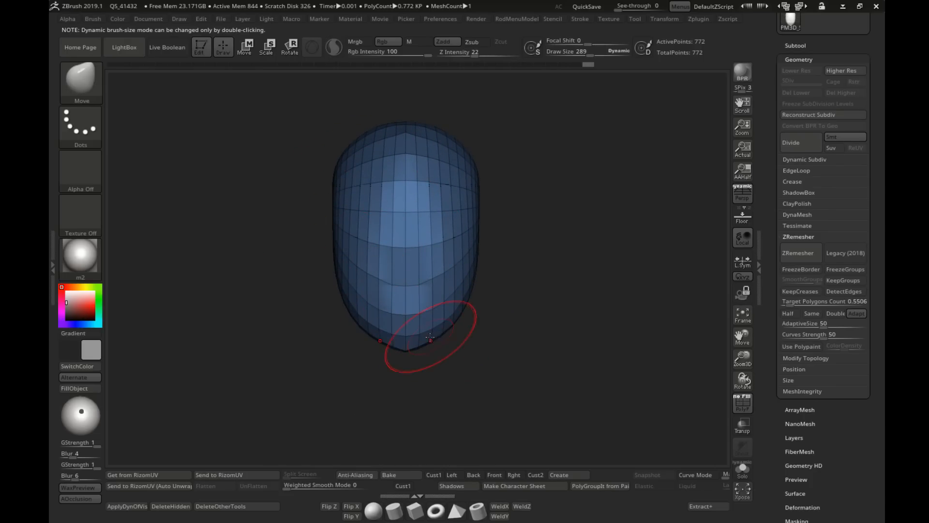
Step: Shape the forehead, chin and jaw underside in profile with the Move brush at draw sizes 412 and 366
right_click_drag(472, 322, 433, 310, "shift")
key("s")
left_click_drag(432, 315, 438, 315)
key("s")
left_click_drag(364, 211, 372, 212)
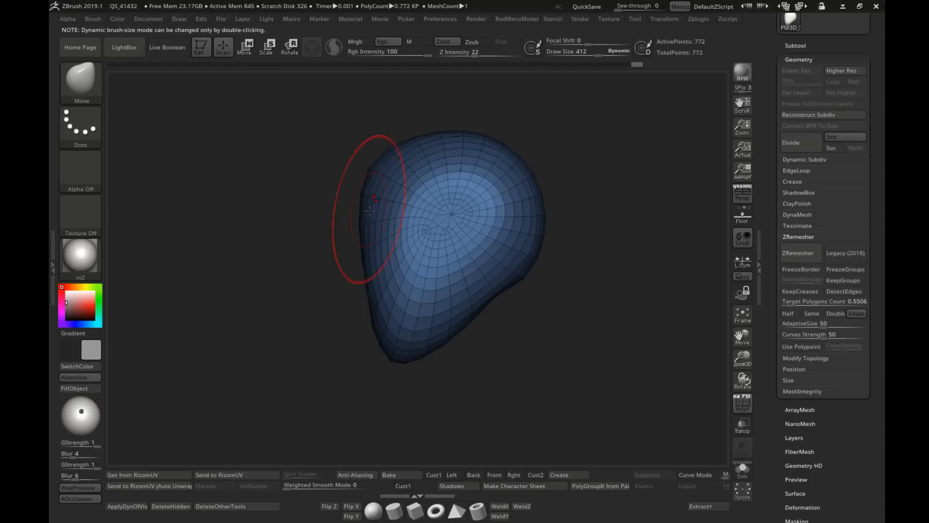
key("bracketright")
key("bracketleft")
key("bracketleft")
key("bracketleft")
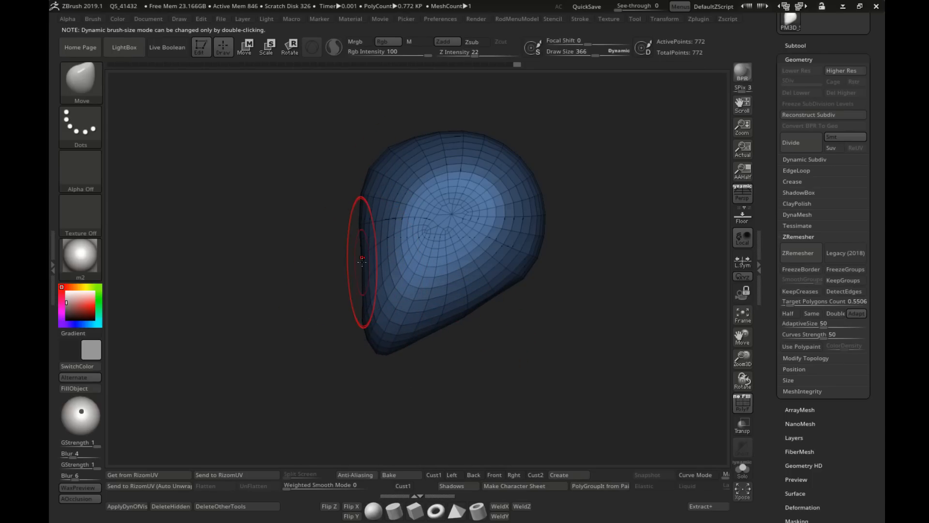
Step: Round the front of the face from the opposite profile with the Move brush at draw size 366
right_click_drag(362, 262, 432, 265)
right_click_drag(335, 272, 380, 266, "shift")
right_click_drag(306, 229, 368, 237, "alt")
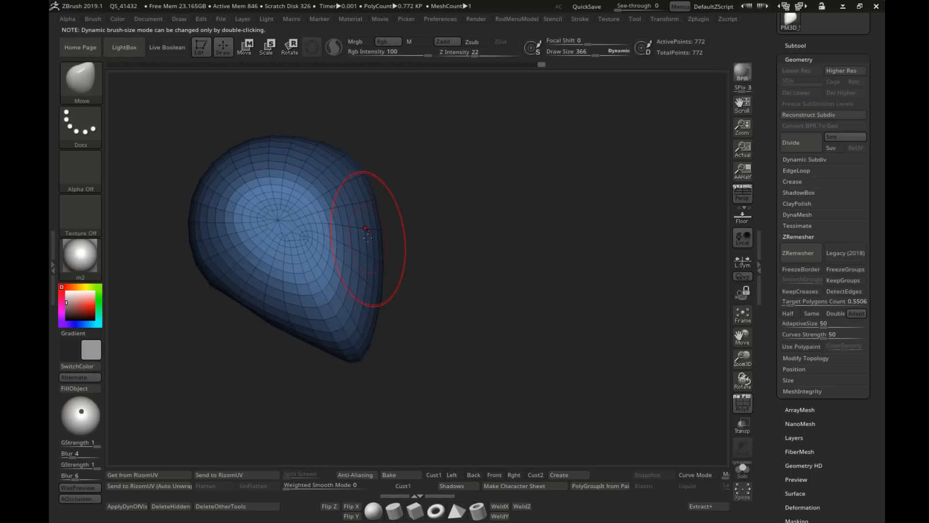
key("shift")
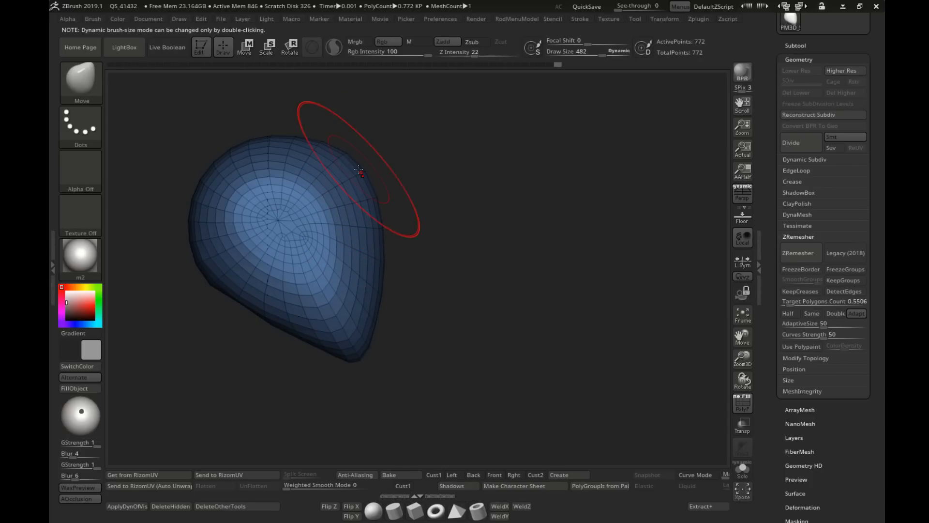
Step: Round the forehead and crown in profile with large Move brush strokes at draw size 614
key("s")
left_click_drag(334, 156, 349, 157)
right_click_drag(345, 168, 440, 186, "alt")
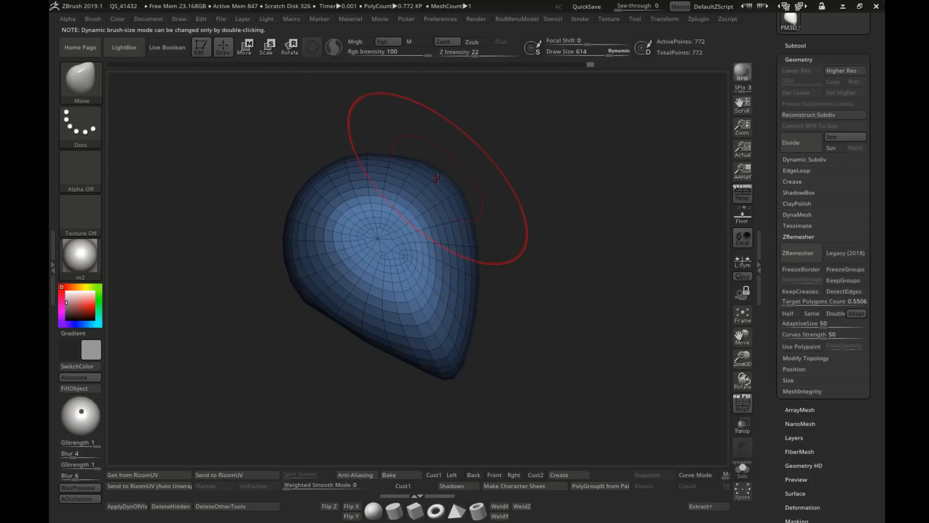
key("s")
left_click_drag(438, 180, 448, 194)
key("s")
key("s")
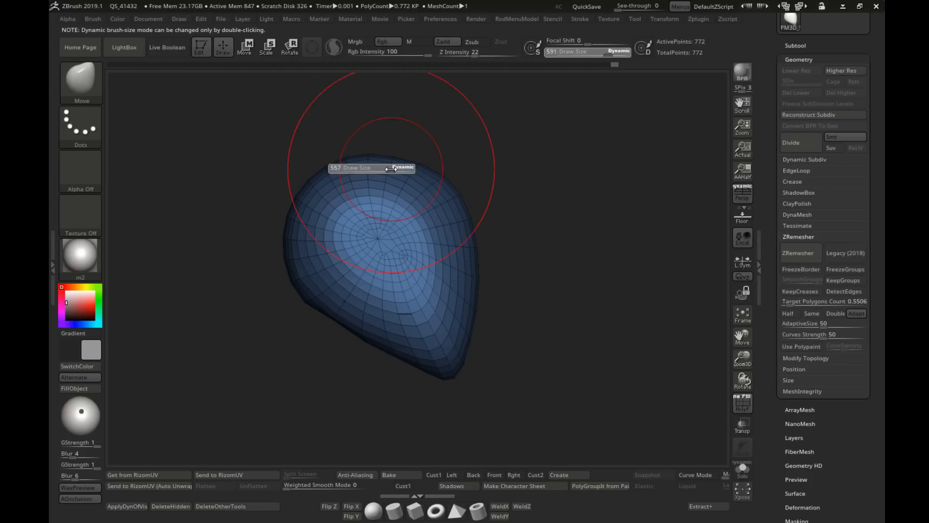
left_click_drag(407, 164, 403, 165)
Step: Adjust the front and sides of the face with the Move brush, varying the draw size between 229 and 432
left_click_drag(295, 277, 424, 238)
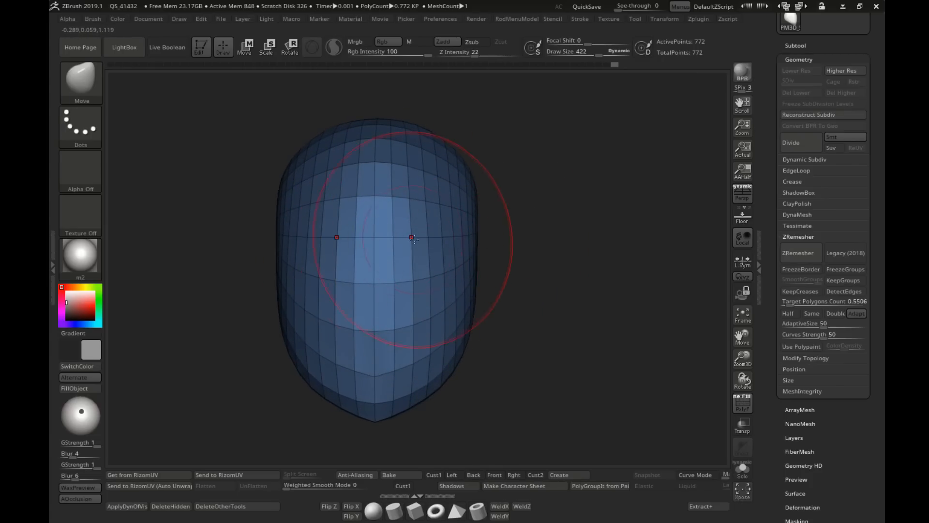
right_click_drag(400, 252, 375, 241)
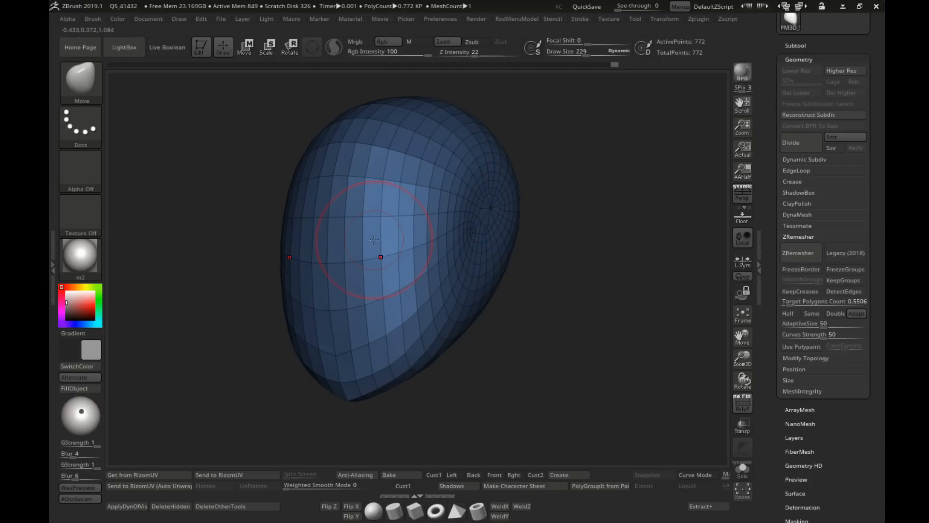
right_click_drag(340, 275, 363, 263)
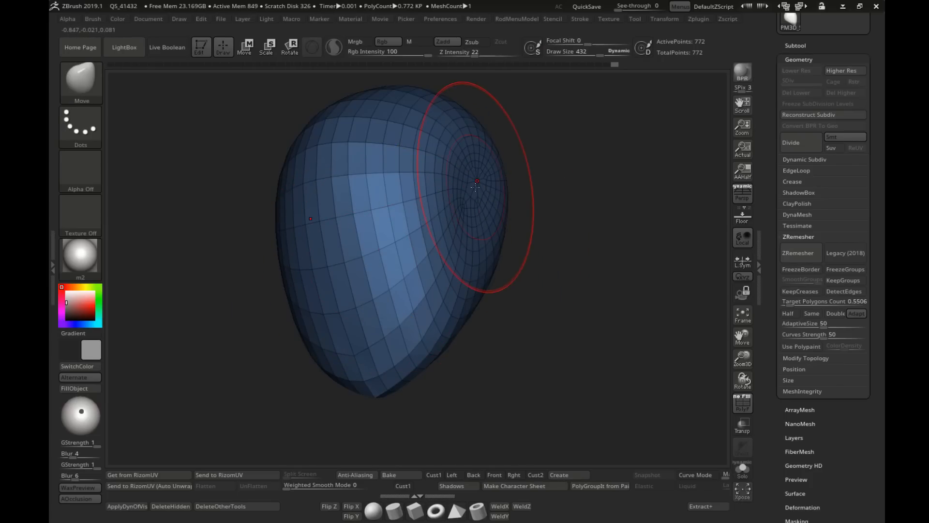
mouse_move(476, 187)
right_mouse_down("shift")
mouse_move(415, 187)
mouse_move(412, 229)
right_mouse_up("shift")
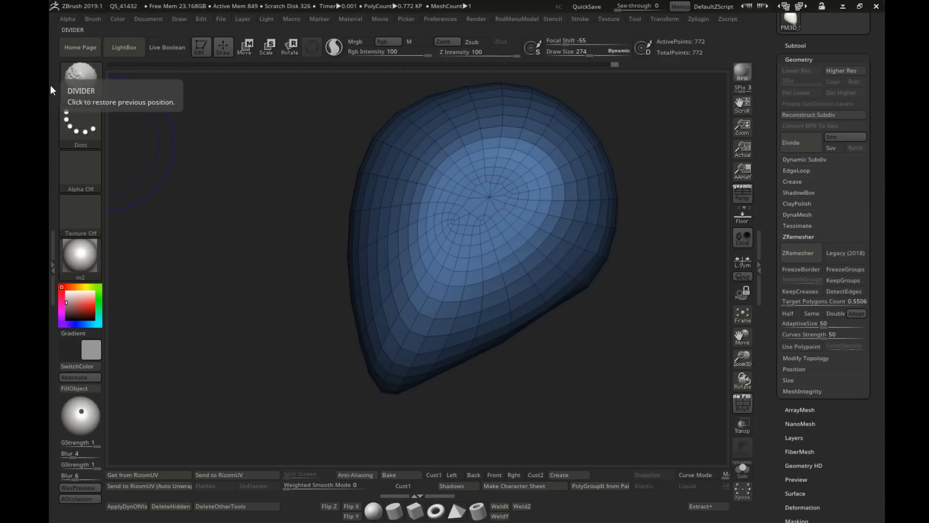
Step: Relax the dense polygon rings on the side of the head with the Smooth brush at draw size 274
right_click_drag(526, 190, 452, 190, "alt")
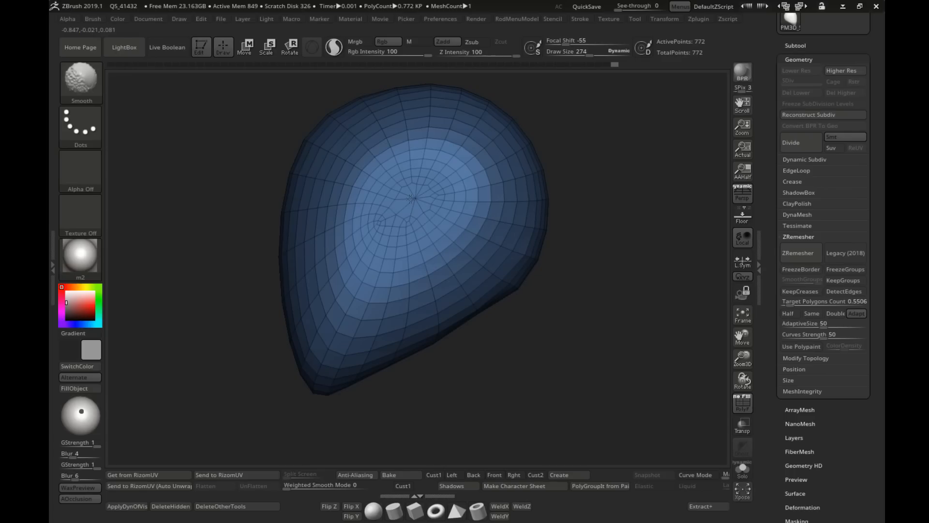
left_click_drag(425, 195, 406, 193, "shift")
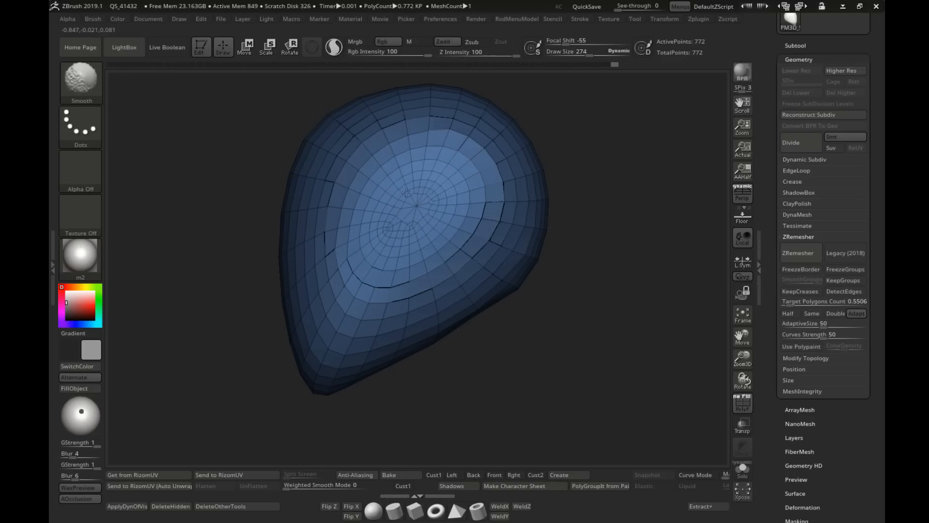
mouse_move(436, 157)
left_mouse_down("shift")
mouse_move(390, 184)
mouse_move(387, 209)
left_mouse_up("shift")
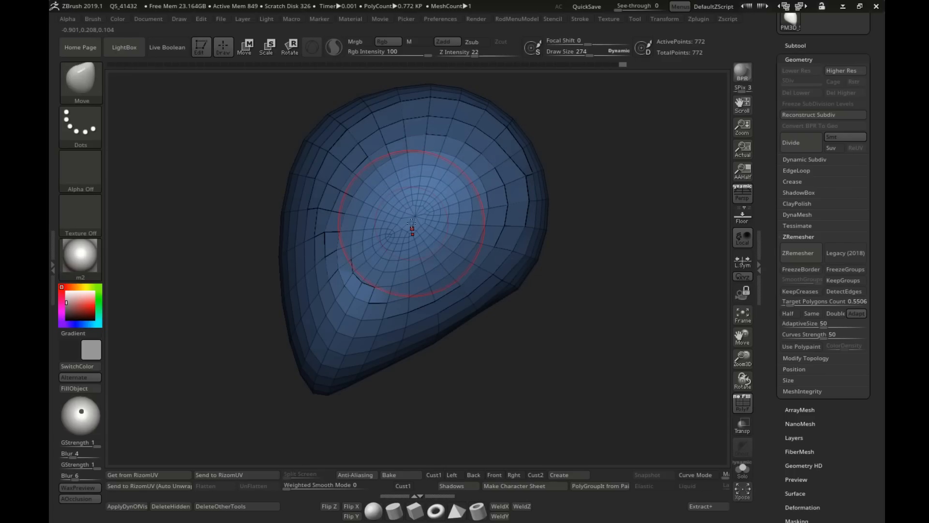
Step: Refine the temple and cheek surface with Move and Smooth brush strokes at draw size 274
mouse_move(413, 230)
right_mouse_down()
mouse_move(468, 216)
mouse_move(436, 211)
right_mouse_up()
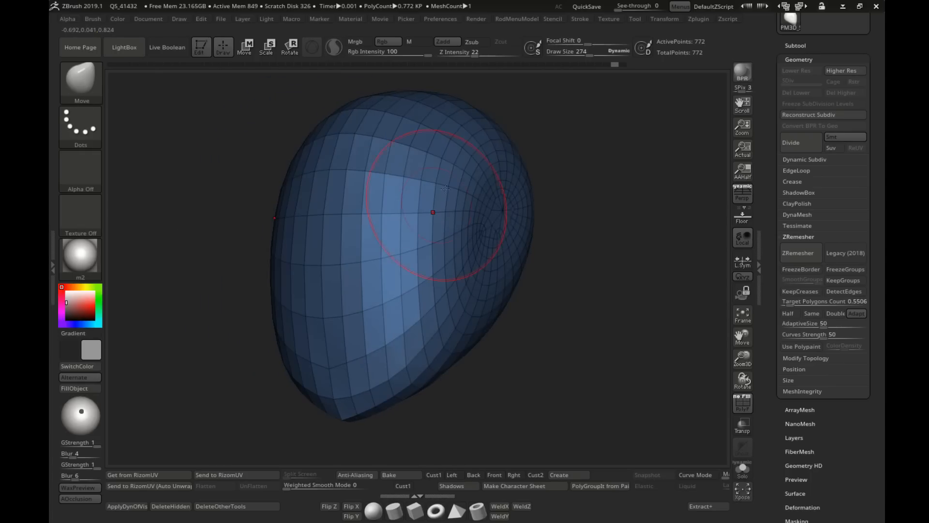
mouse_move(436, 212)
left_mouse_down("shift")
mouse_move(433, 199)
mouse_move(439, 213)
mouse_move(452, 197)
left_mouse_up("shift")
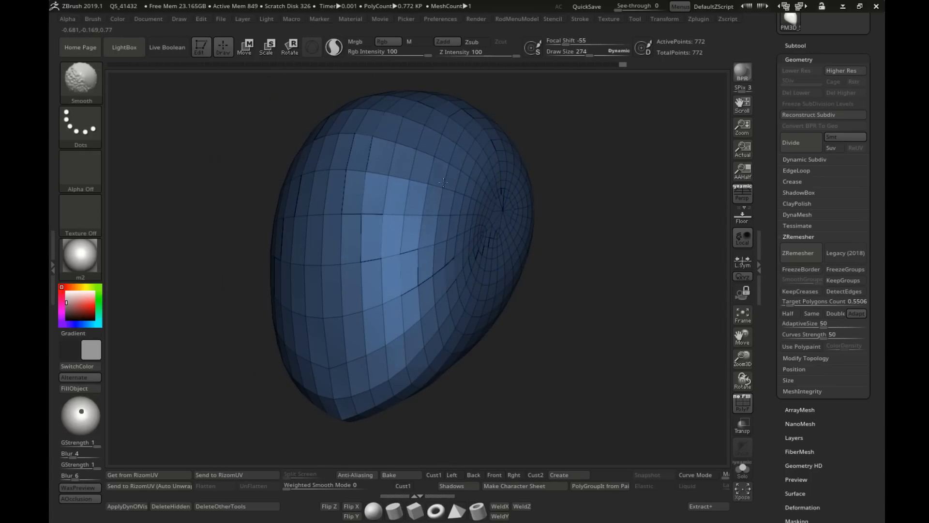
right_click_drag(435, 179, 464, 163)
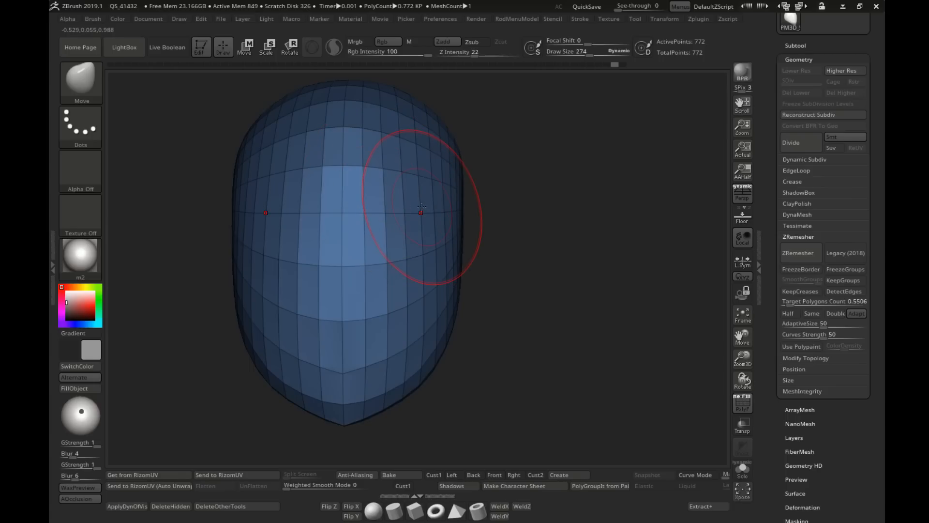
Step: Even out the temples and sides of the face with the Move and Smooth brushes at draw sizes 274 and 236
mouse_move(422, 208)
right_mouse_down()
mouse_move(400, 173)
mouse_move(410, 165)
right_mouse_up()
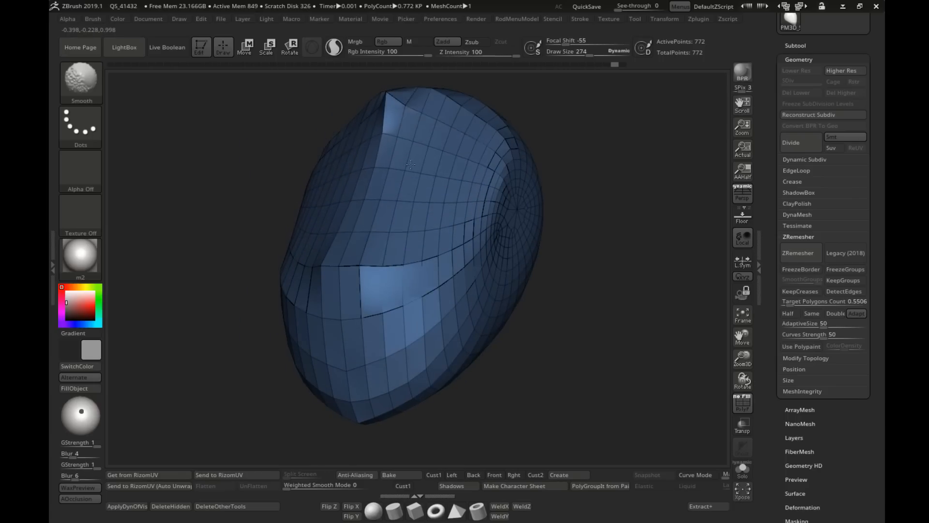
right_click_drag(383, 199, 455, 203)
left_click_drag(455, 203, 482, 233, "shift")
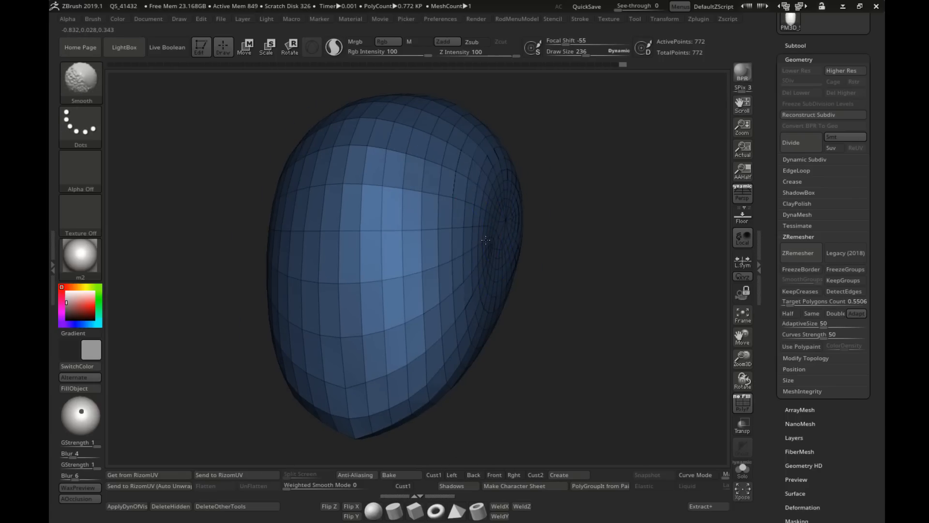
mouse_move(484, 234)
right_mouse_down("shift")
mouse_move(504, 234)
mouse_move(478, 260)
right_mouse_up("shift")
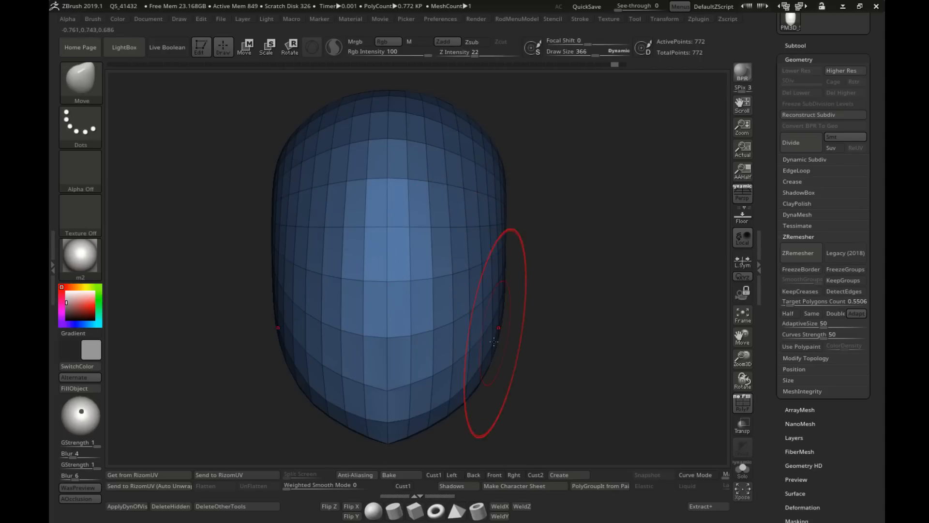
Step: Try to reshape the lower jaw with Move brush strokes at draw size 331
key("s")
left_click_drag(457, 395, 456, 395)
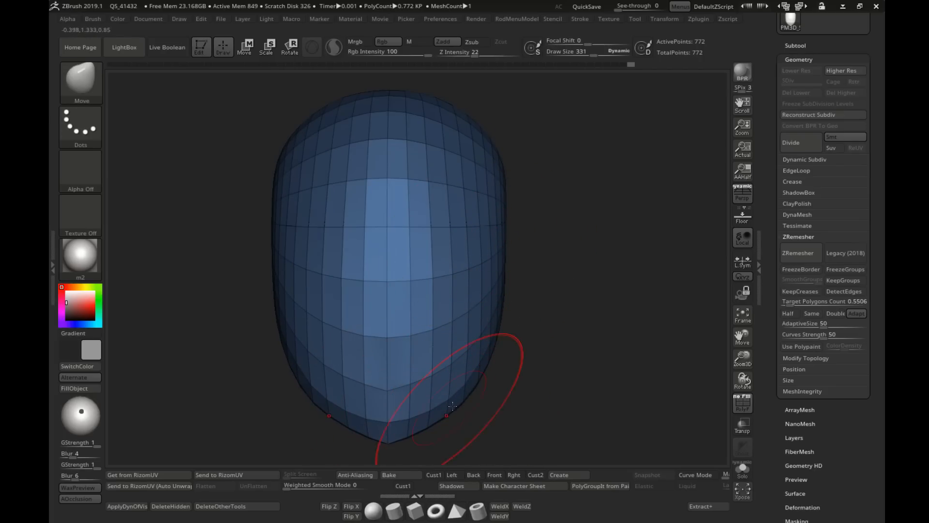
left_click_drag(515, 334, 516, 257, "alt")
mouse_move(394, 330)
left_mouse_down("shift")
mouse_move(464, 311)
mouse_move(465, 267)
mouse_move(396, 293)
mouse_move(440, 270)
mouse_move(448, 293)
mouse_move(479, 276)
left_mouse_up("shift")
key("ctrl+z")
key("ctrl+z")
key("ctrl+z")
Step: Shape the tip and lower edge of the chin with the Move brush at draw sizes 215 and 146
key("bracketleft")
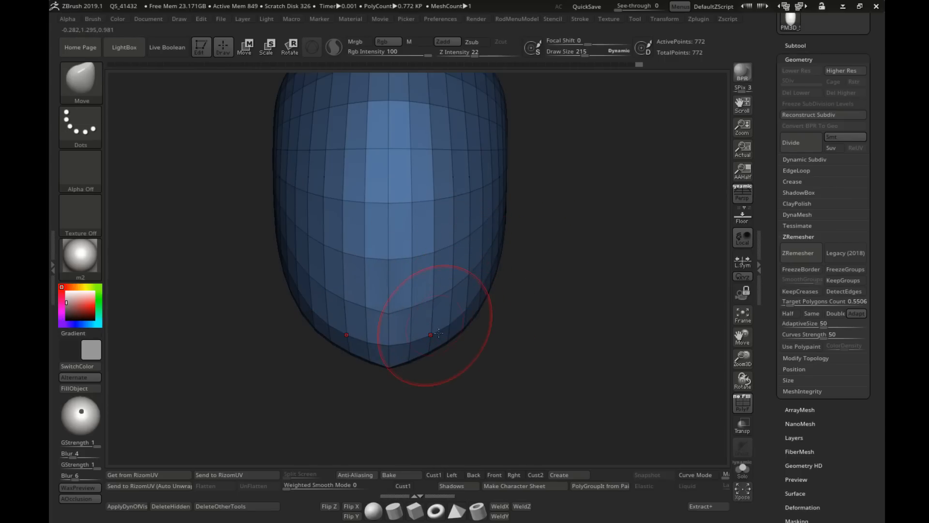
left_click_drag(420, 354, 416, 353)
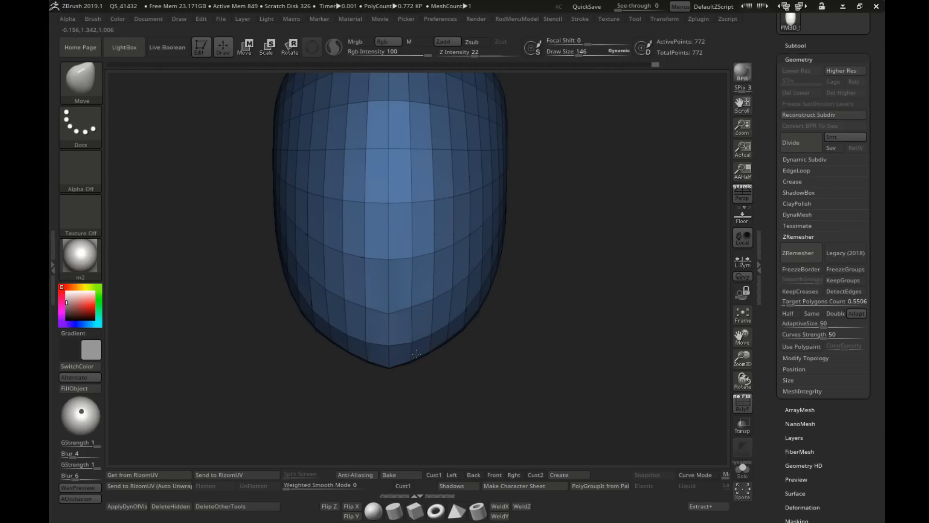
key("s")
left_click_drag(390, 311, 389, 305)
mouse_move(390, 305)
right_mouse_down()
mouse_move(427, 291)
mouse_move(415, 289)
right_mouse_up()
key("s")
left_click_drag(413, 290, 423, 290)
key("s")
Step: Start pushing in the eye areas on both sides of the nose bridge with the Move brush at draw sizes 297 and 215
left_click_drag(392, 226, 405, 225)
left_click_drag(366, 209, 352, 205)
key("s")
left_click_drag(351, 202, 335, 199)
right_click_drag(326, 191, 357, 194)
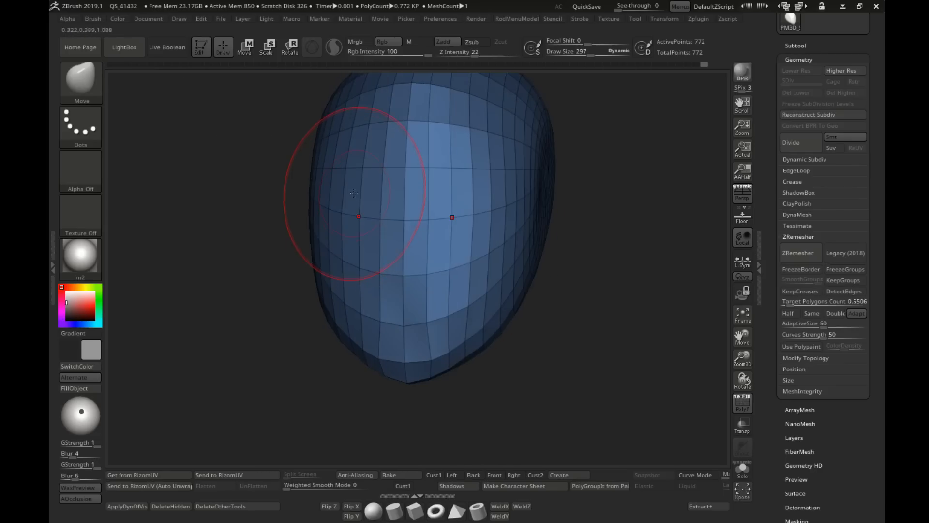
left_click_drag(357, 195, 335, 195)
key("s")
left_click_drag(334, 203, 340, 203)
right_click_drag(375, 194, 344, 197)
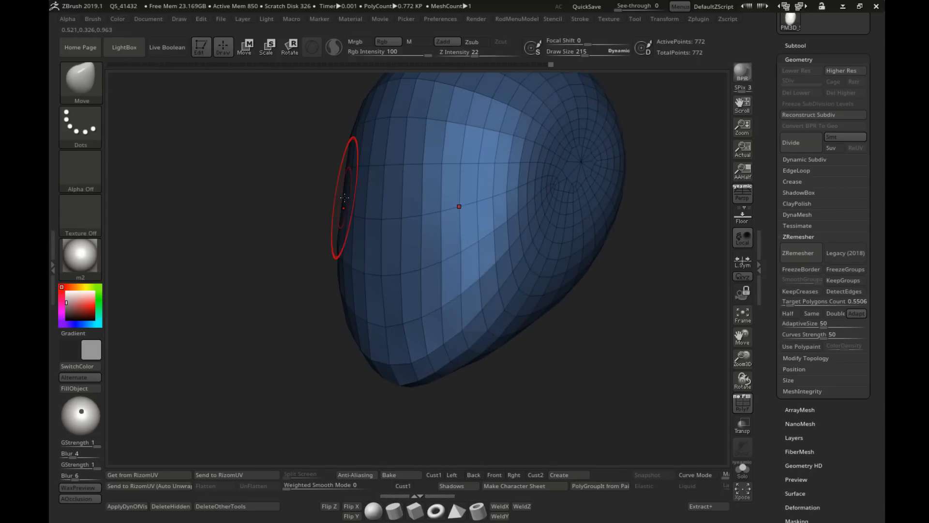
left_click_drag(344, 197, 350, 196)
right_click_drag(349, 196, 453, 185)
Step: Deepen the inner eye sockets beside the nose bridge with the Move brush at draw size 157
key("s")
left_click_drag(464, 205, 459, 206)
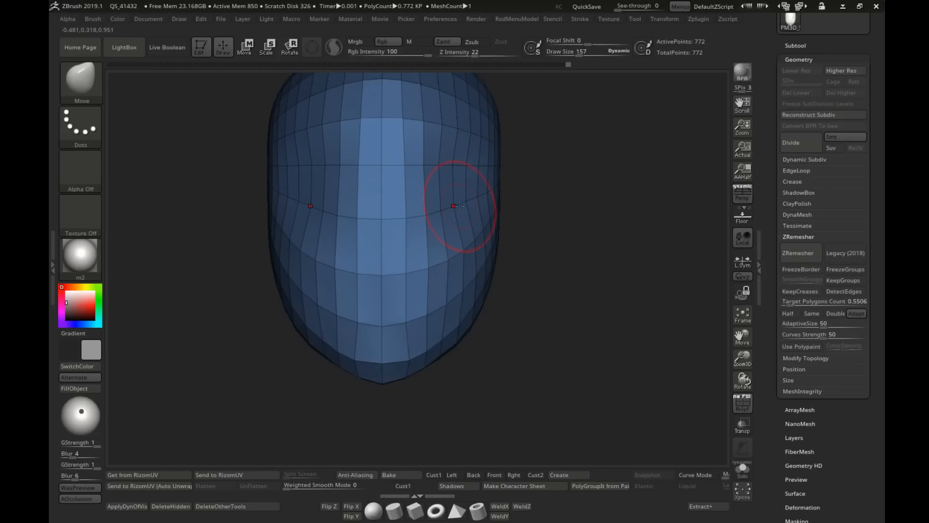
right_click_drag(467, 207, 451, 162)
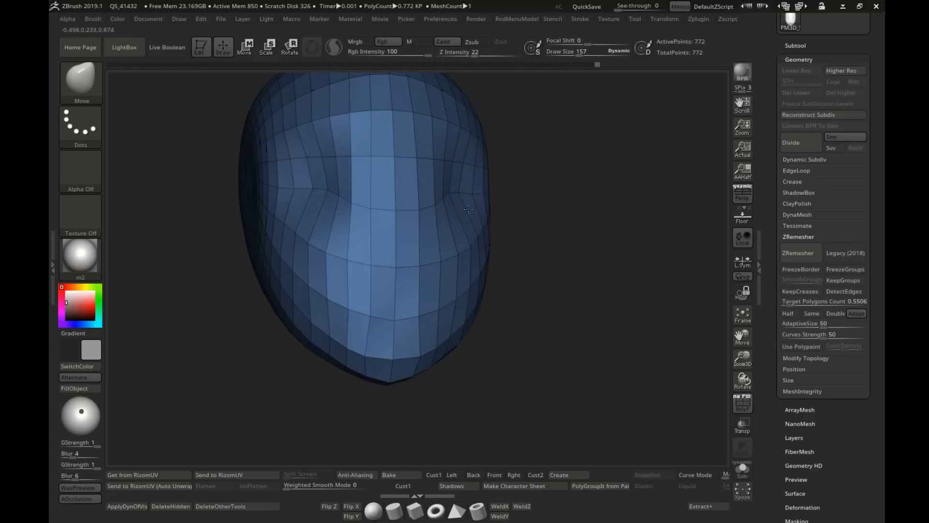
right_click_drag(468, 210, 425, 210)
left_click_drag(374, 197, 377, 207)
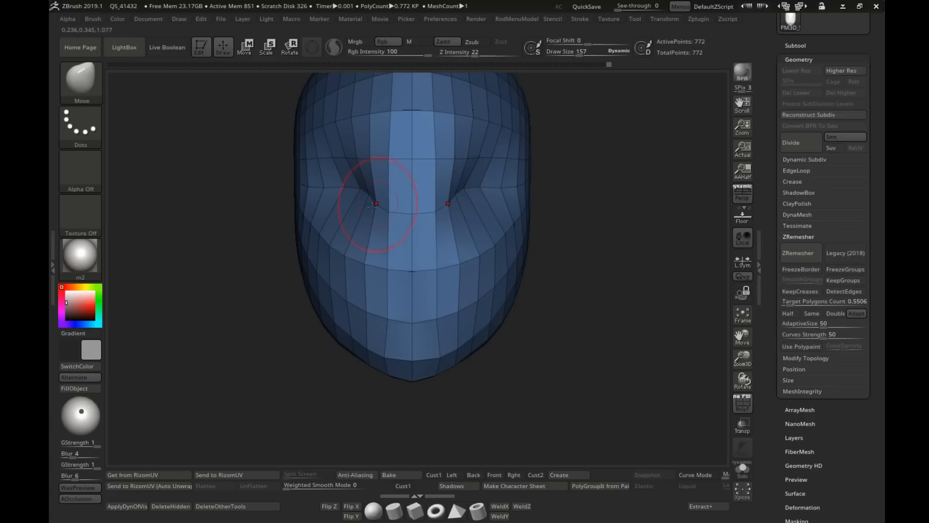
right_click_drag(376, 207, 364, 192)
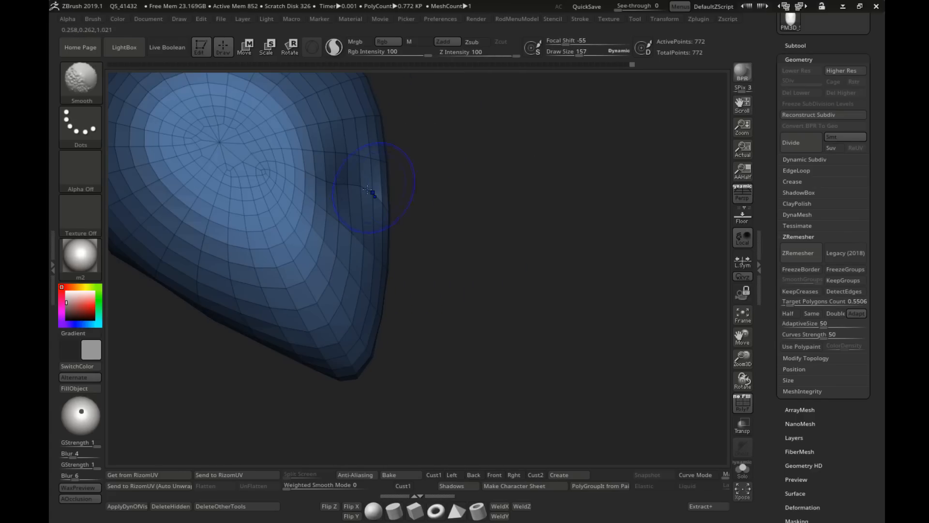
Step: Push the eye sockets further back in profile and refine their outer corners with the Move brush at draw sizes 201 and 157
key("]")
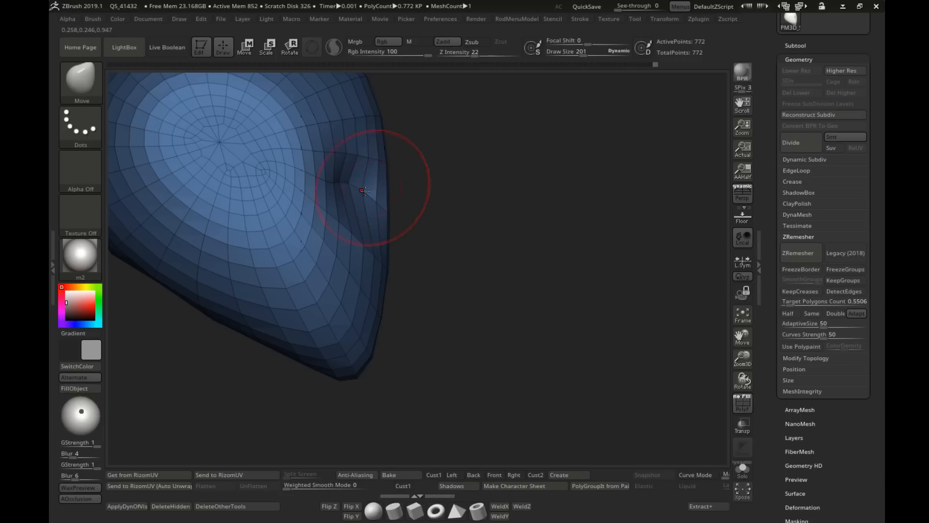
right_click_drag(340, 184, 430, 220)
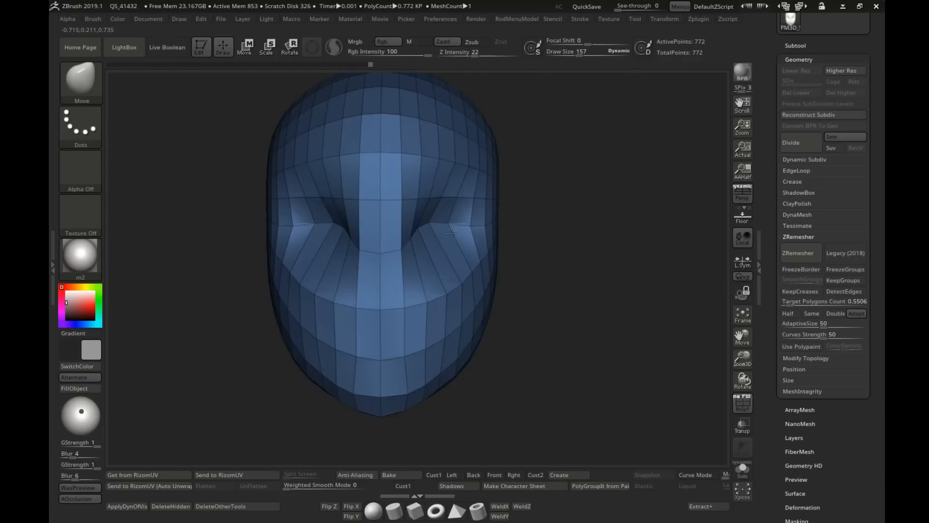
mouse_move(452, 232)
right_mouse_down()
mouse_move(479, 230)
mouse_move(455, 215)
mouse_move(479, 228)
right_mouse_up()
key("]")
key("]")
left_click_drag(475, 232, 474, 246)
Step: Adjust the outer edges of the eye sockets and the cheekbones with the Move brush at draw size 215
key("s")
left_click_drag(518, 197, 517, 200)
key("s")
mouse_move(492, 233)
left_mouse_down()
mouse_move(481, 235)
mouse_move(486, 228)
left_mouse_up()
key("s")
right_click_drag(484, 227, 412, 232)
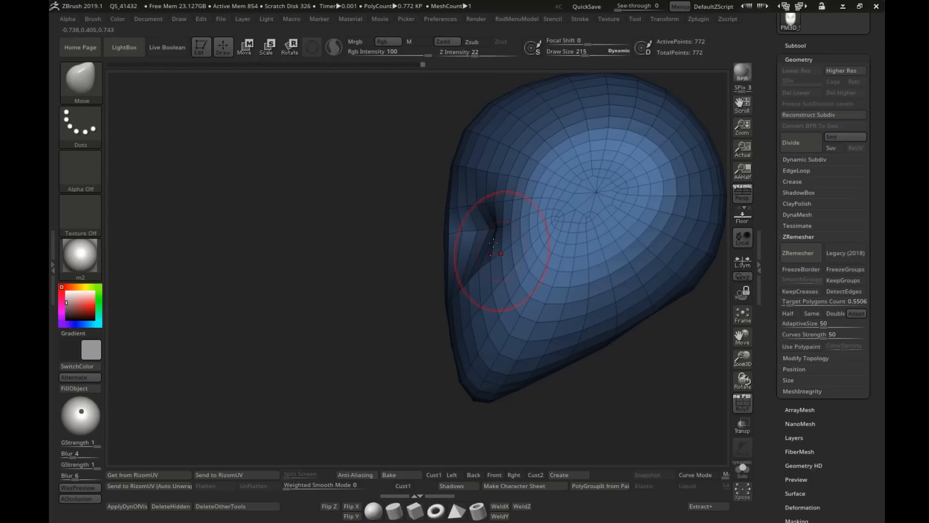
right_click_drag(503, 253, 487, 264, "ctrl")
Step: Lower the Smooth brush's Z Intensity to 19 and smooth the upper head at draw size 297
right_click_drag(431, 168, 433, 199, "alt")
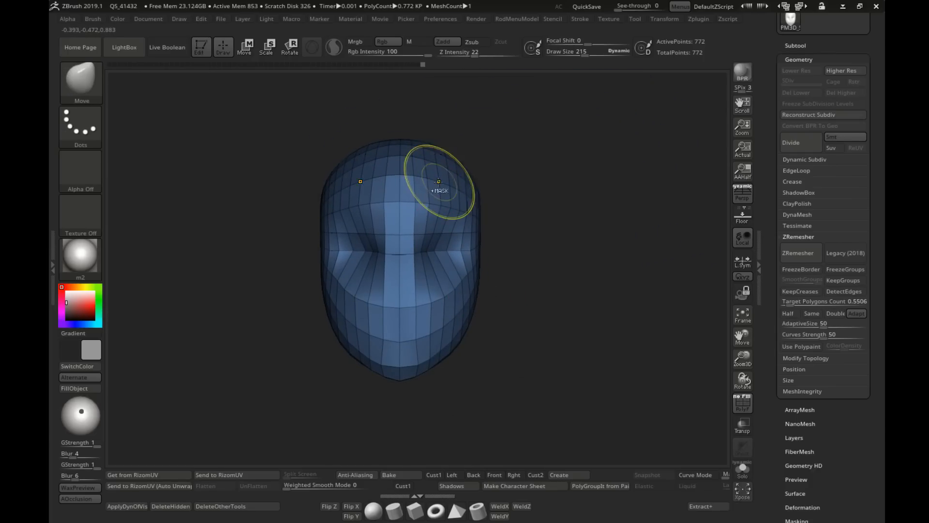
key("s")
left_click_drag(438, 182, 447, 181)
key("ctrl+z")
key("ctrl+shift+z")
key("shift")
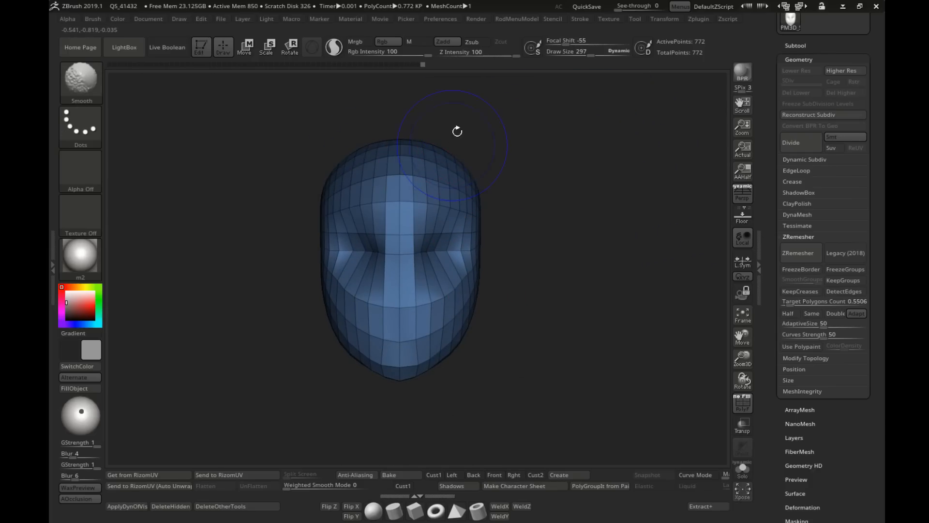
left_click_drag(496, 57, 473, 56)
left_click(474, 54)
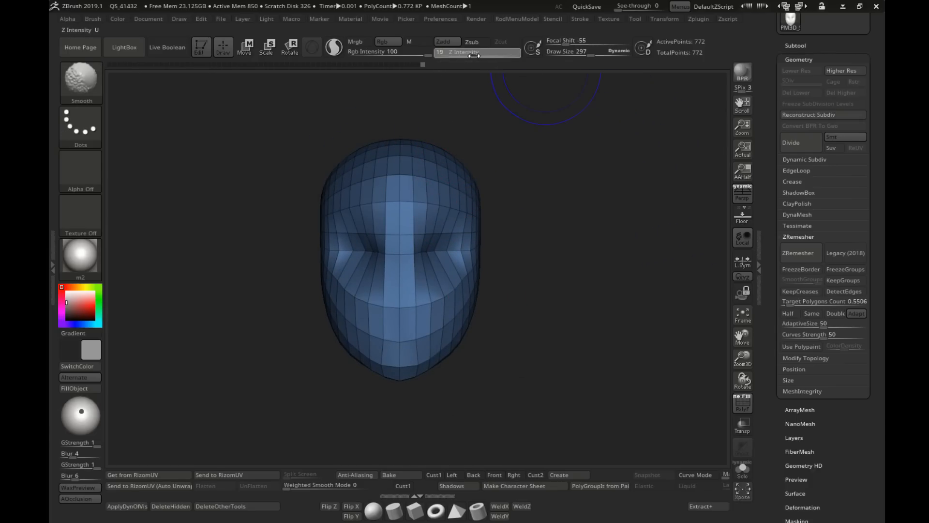
left_click_drag(549, 128, 466, 147)
key("shift")
Step: Round the crown and forehead with large Move brush strokes at draw sizes 432 and 503
key("s")
left_click_drag(577, 141, 528, 147)
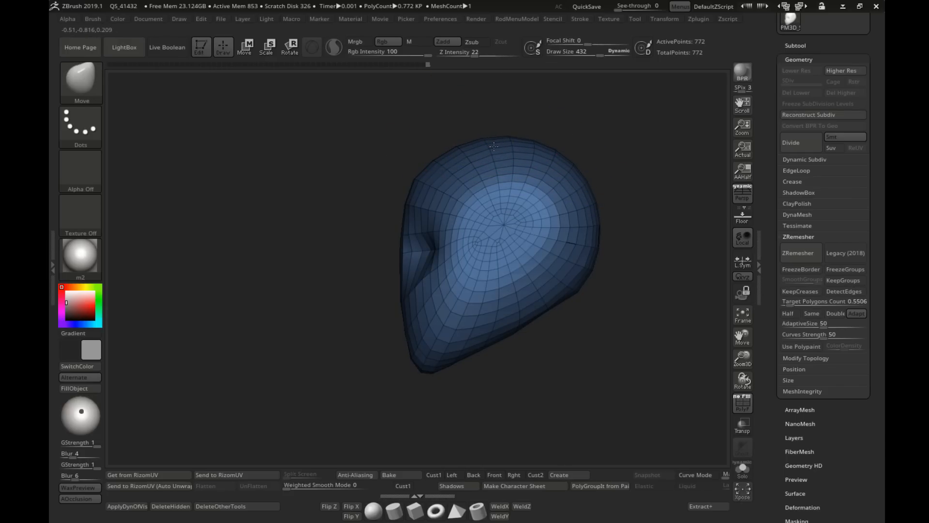
key("s")
mouse_move(429, 173)
left_mouse_down()
mouse_move(521, 174)
mouse_move(538, 184)
left_mouse_up()
left_click_drag(481, 212, 533, 218, "alt")
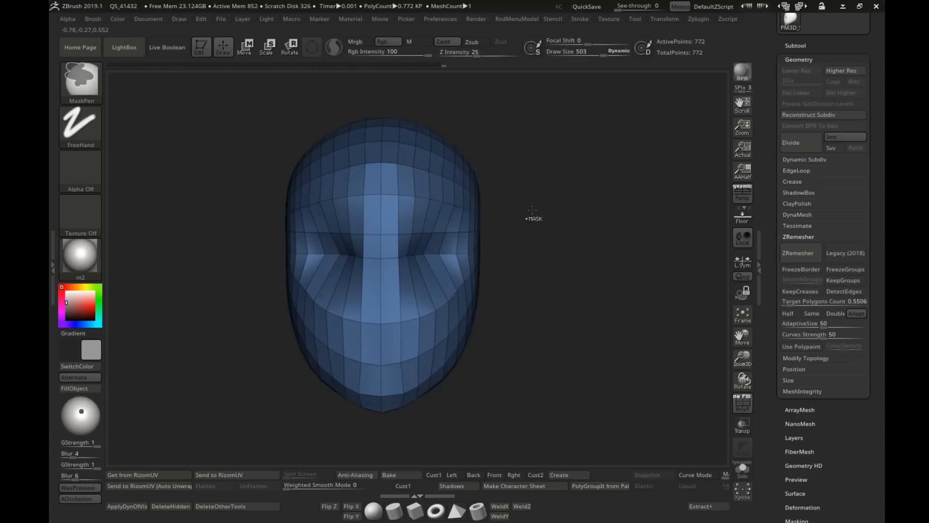
key("s")
mouse_move(416, 170)
left_mouse_down("shift")
mouse_move(430, 164)
mouse_move(424, 160)
mouse_move(436, 189)
left_mouse_up("shift")
left_click_drag(532, 203, 420, 224, "alt")
right_click_drag(413, 225, 494, 226)
Step: Push in the underside between the skull base and the jaw in profile with the Move brush at draw size 281
key("s")
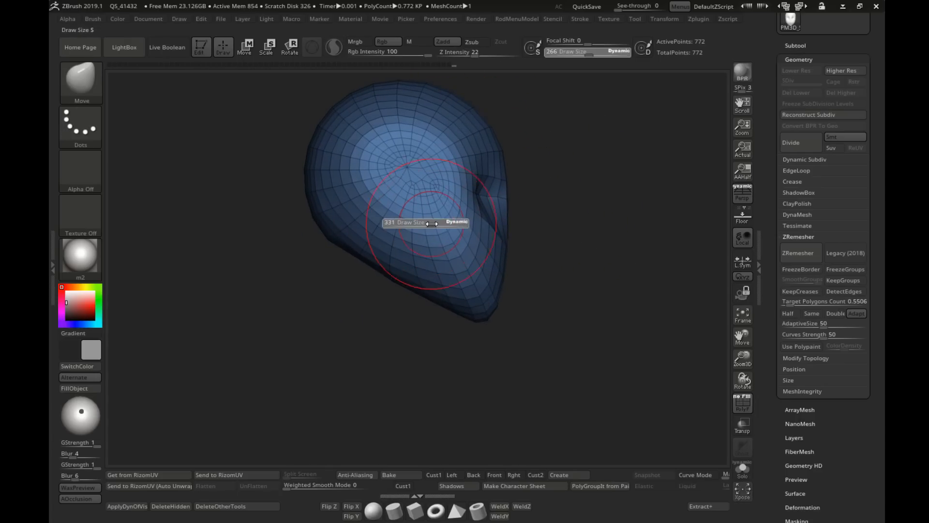
left_click_drag(426, 224, 443, 224)
key("s")
mouse_move(388, 271)
left_mouse_down()
mouse_move(398, 257)
mouse_move(406, 266)
left_mouse_up()
key("s")
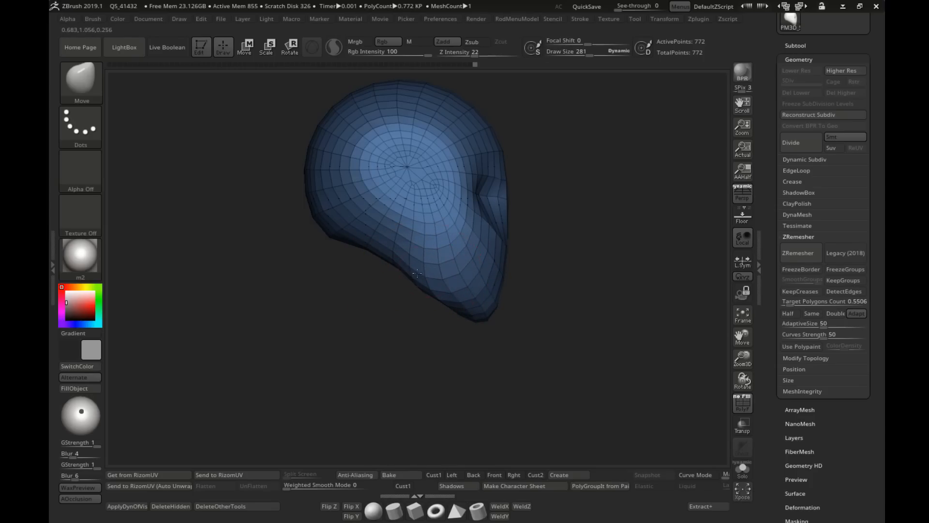
left_click_drag(417, 274, 435, 296)
right_click_drag(556, 293, 426, 299, "shift")
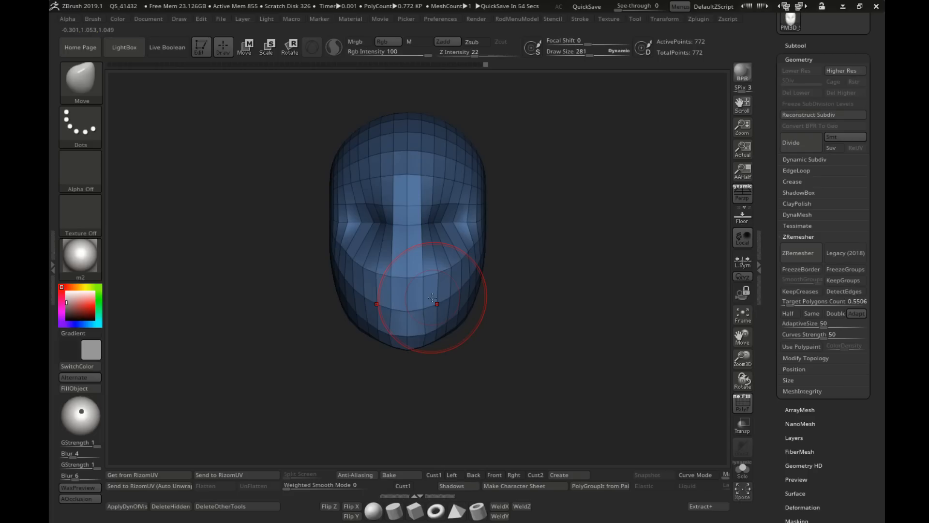
Step: Shape the jawline and lower cheeks from a three-quarter view with the Move brush at draw sizes 281 and 366
key("s")
right_click_drag(434, 299, 387, 301)
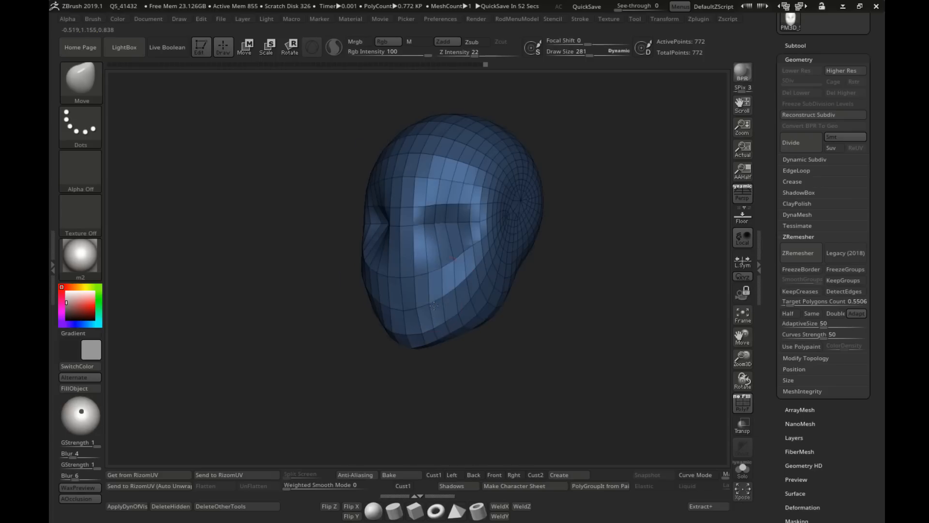
key("s")
mouse_move(482, 318)
right_mouse_down("alt")
mouse_move(441, 315)
mouse_move(456, 287)
right_mouse_up("alt")
key("s")
mouse_move(457, 286)
left_mouse_down()
mouse_move(469, 286)
mouse_move(434, 310)
left_mouse_up()
key("s")
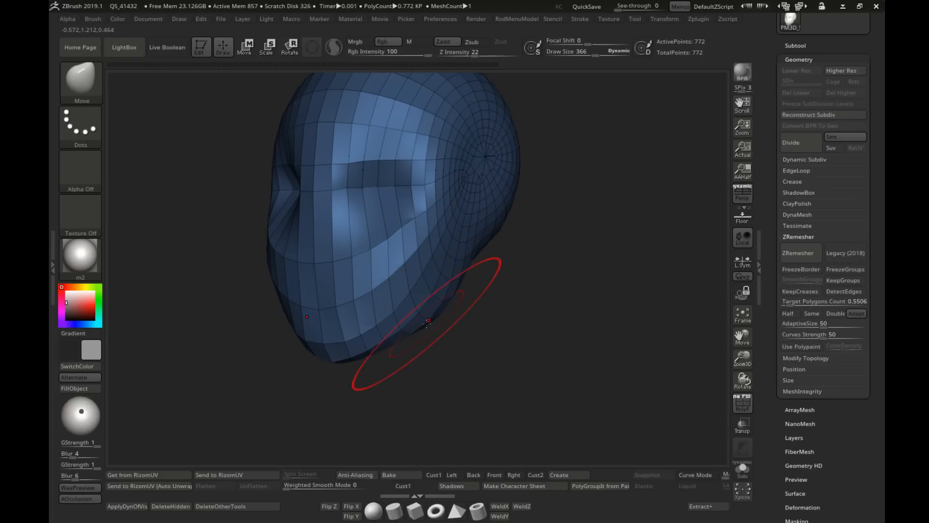
right_click_drag(409, 320, 365, 317)
right_click_drag(479, 280, 464, 303, "alt")
Step: Shape the back of the jaw and the underside of the head with the Move brush at draw sizes 236 and 169
key("s")
left_click_drag(465, 302, 458, 303)
mouse_move(466, 261)
left_mouse_down()
mouse_move(466, 250)
mouse_move(444, 266)
left_mouse_up()
key("s")
mouse_move(504, 296)
right_mouse_down("shift")
mouse_move(550, 280)
mouse_move(504, 300)
mouse_move(517, 307)
mouse_move(524, 286)
mouse_move(495, 228)
mouse_move(450, 252)
right_mouse_up("shift")
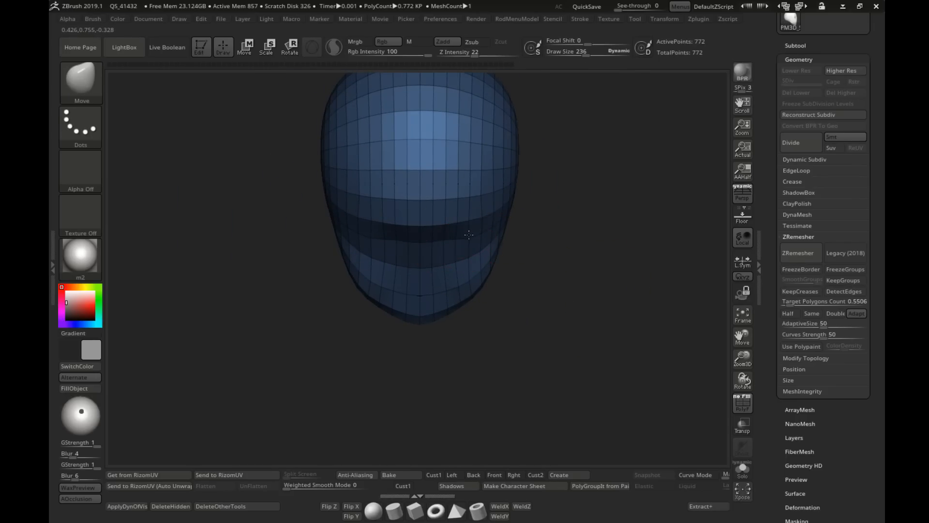
key("s")
left_click_drag(475, 242, 467, 242)
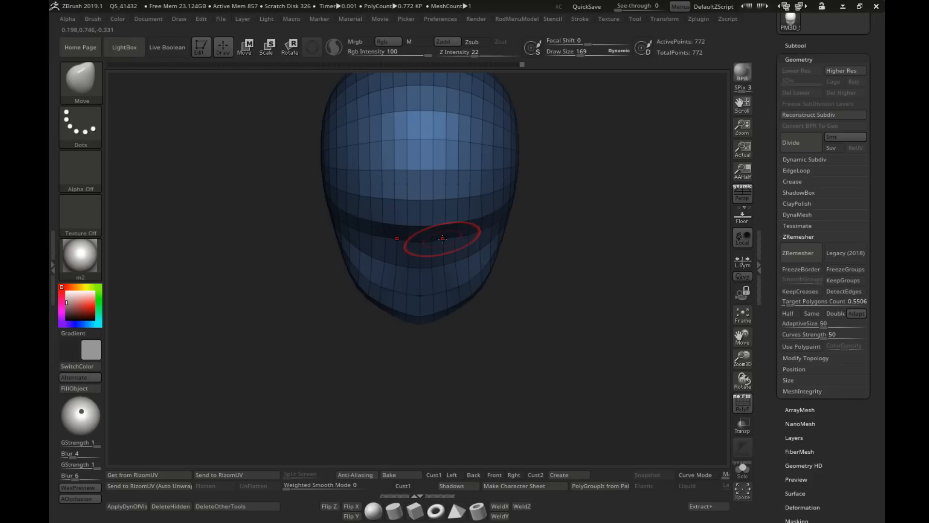
right_click_drag(483, 251, 436, 260)
Step: Hollow out the area beneath the jaw and pull the neck base into shape with the Move brush at draw size 208
key("s")
left_click_drag(436, 260, 445, 260)
key("s")
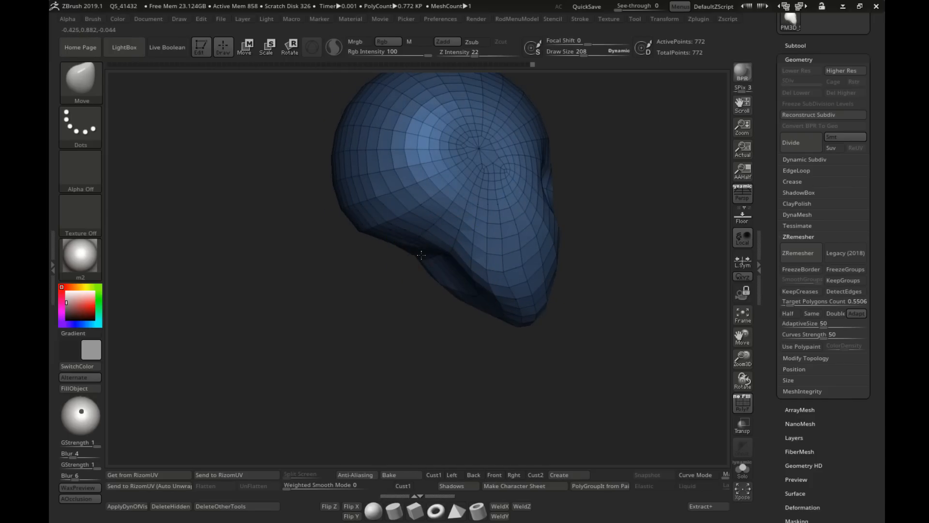
key("s")
mouse_move(421, 255)
right_mouse_down()
mouse_move(459, 261)
mouse_move(426, 261)
mouse_move(422, 282)
right_mouse_up()
left_click_drag(422, 282, 426, 289)
right_click_drag(426, 288, 459, 268, "alt")
right_click_drag(459, 268, 508, 280, "ctrl")
Step: Define the corner between the jaw and the skull base with the Move brush at draw size 215
key("s")
left_click_drag(443, 263, 448, 263)
key("s")
right_click_drag(448, 263, 464, 291, "ctrl")
mouse_move(465, 292)
right_mouse_down()
mouse_move(385, 286)
mouse_move(454, 269)
right_mouse_up()
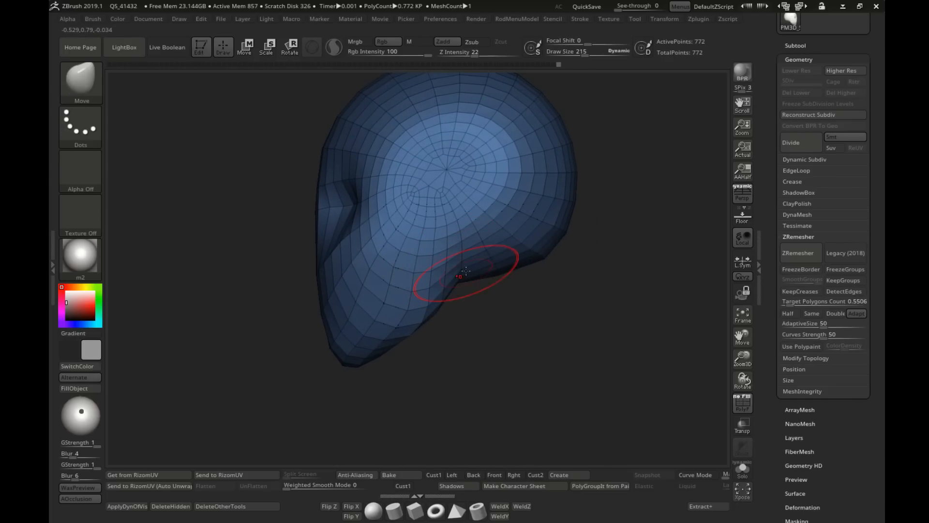
Step: Even out the lower edge of the back of the skull in profile with further Move brush strokes
key("s")
left_click_drag(466, 270, 479, 269)
right_click_drag(483, 271, 448, 271, "ctrl")
right_click_drag(447, 271, 547, 270, "shift")
right_click_drag(547, 270, 504, 268)
Step: Refine the underside of the chin and the neck area with the Move brush at draw sizes 229 and 236
mouse_move(447, 290)
right_mouse_down()
mouse_move(475, 317)
mouse_move(485, 301)
right_mouse_up()
key("s")
left_click_drag(486, 301, 493, 301)
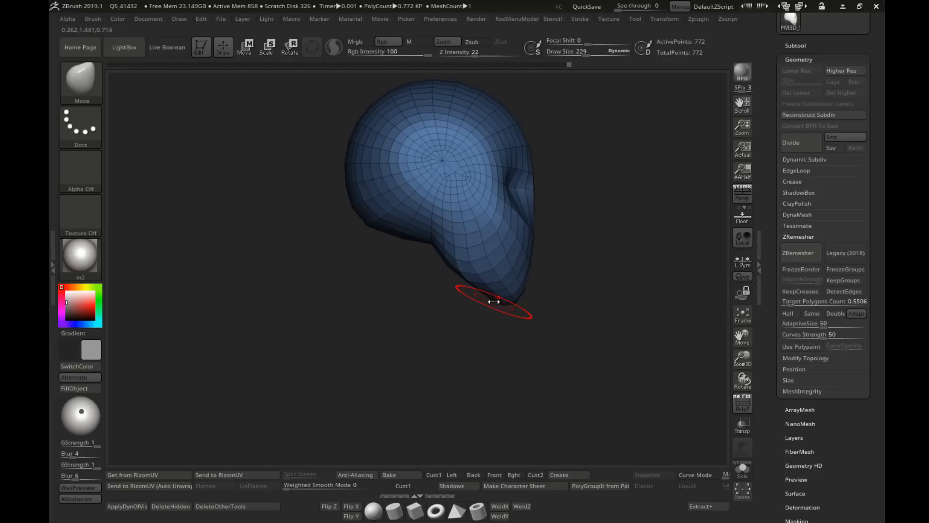
mouse_move(494, 302)
right_mouse_down("alt")
mouse_move(460, 315)
mouse_move(415, 267)
right_mouse_up("alt")
right_click_drag(414, 266, 404, 283, "alt")
key("s")
left_click_drag(404, 283, 405, 283)
right_click_drag(405, 283, 396, 260)
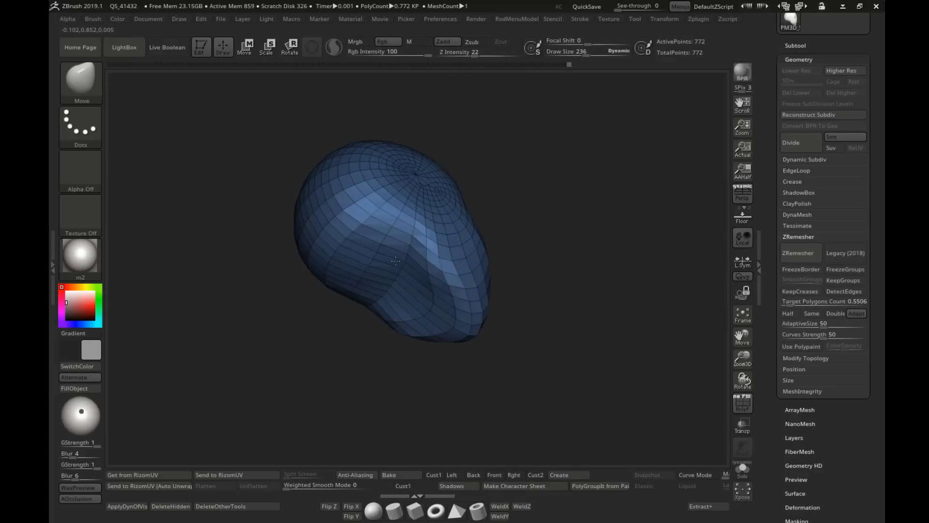
Step: Rebuild the head mesh with DynaMesh at resolution 16
right_click_drag(499, 272, 525, 242, "ctrl")
right_click_drag(616, 277, 678, 268, "shift")
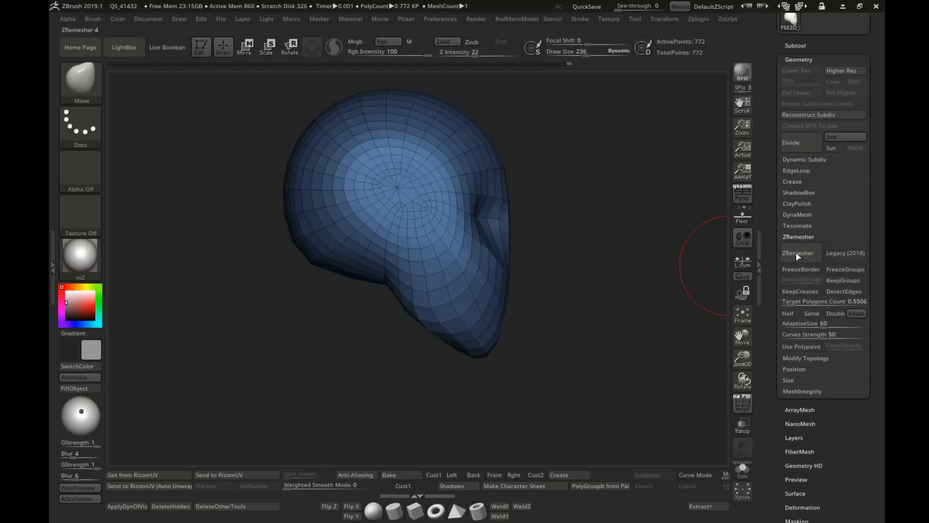
left_click(797, 215)
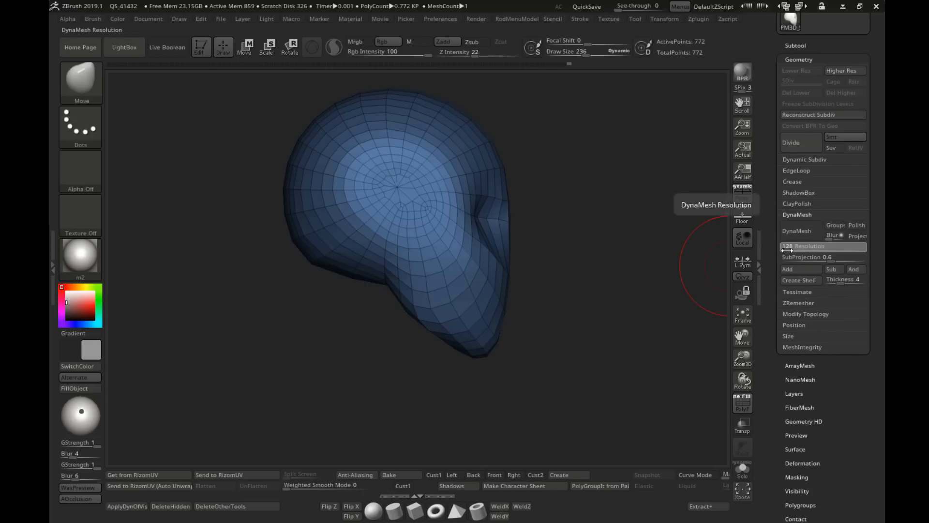
left_click(799, 234)
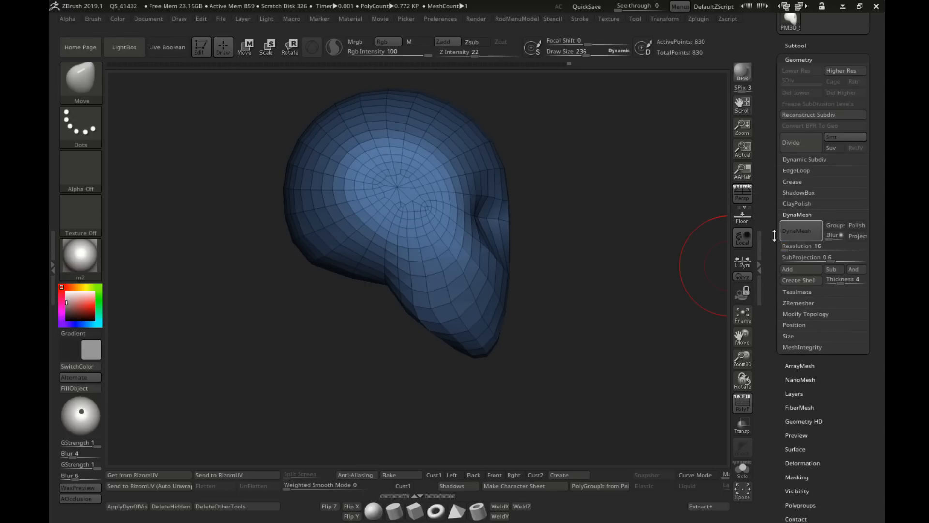
mouse_move(580, 260)
right_mouse_down("shift")
mouse_move(501, 261)
mouse_move(527, 264)
mouse_move(495, 250)
mouse_move(460, 264)
right_mouse_up("shift")
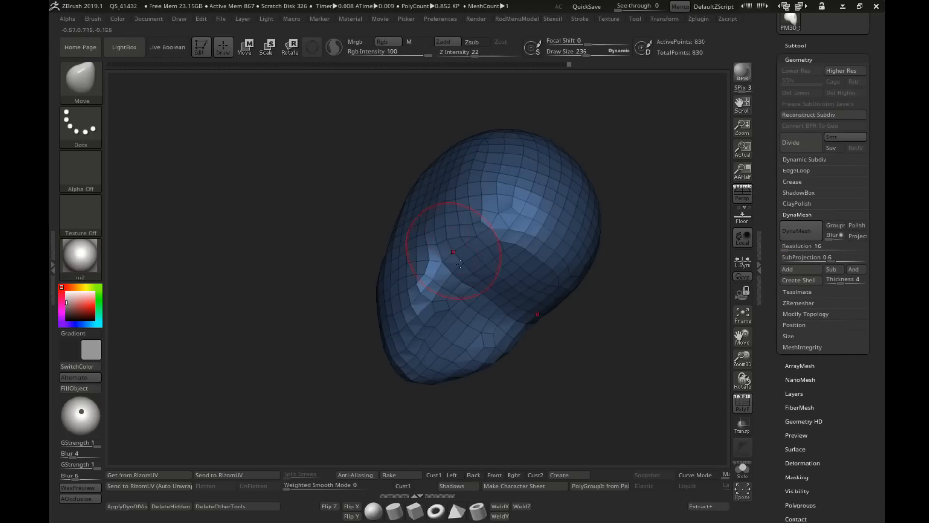
Step: Mask the head except the underside of the skull and pull the unmasked area down into a neck
mouse_move(481, 294)
left_mouse_down("shift")
mouse_move(481, 305)
mouse_move(468, 308)
left_mouse_up("shift")
mouse_move(542, 317)
right_mouse_down()
mouse_move(527, 328)
mouse_move(450, 316)
right_mouse_up()
key("w")
left_click_drag(389, 268, 389, 395)
left_click_drag(547, 290, 564, 307, "ctrl")
mouse_move(565, 307)
right_mouse_down()
mouse_move(519, 264)
mouse_move(436, 245)
right_mouse_up()
left_click(224, 49)
mouse_move(436, 300)
right_mouse_down()
mouse_move(467, 312)
mouse_move(508, 261)
right_mouse_up()
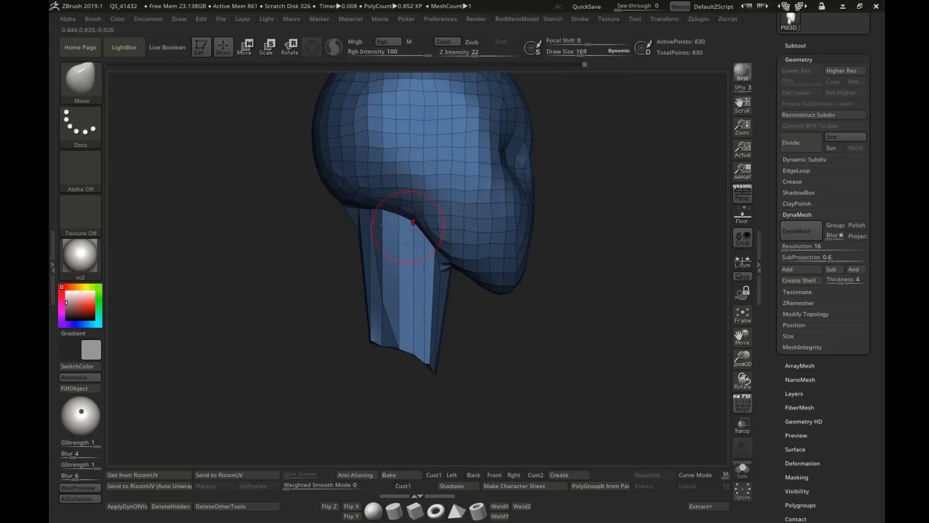
Step: Adjust the jaw line above the neck and the chin with the Move brush at draw sizes 169 and 251
right_click_drag(398, 234, 389, 248, "alt")
left_click_drag(386, 232, 388, 229)
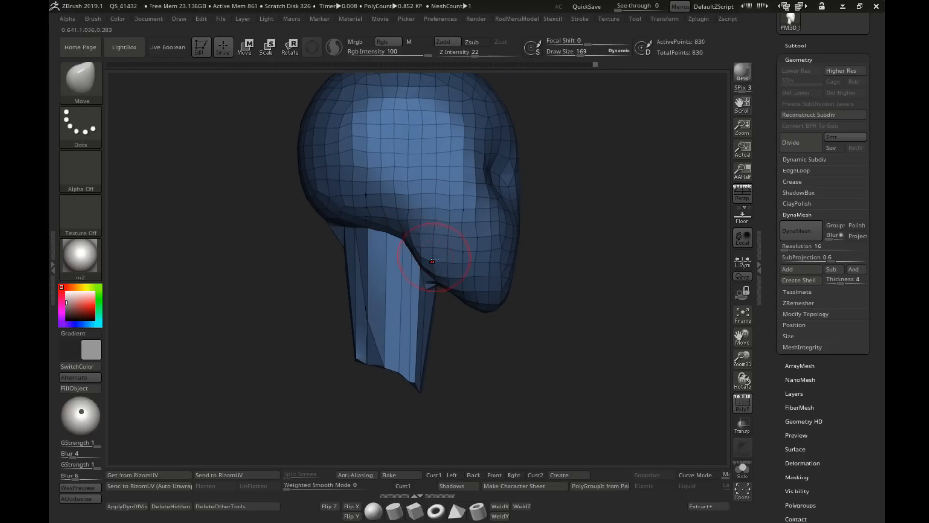
key("s")
left_click_drag(484, 307, 492, 307)
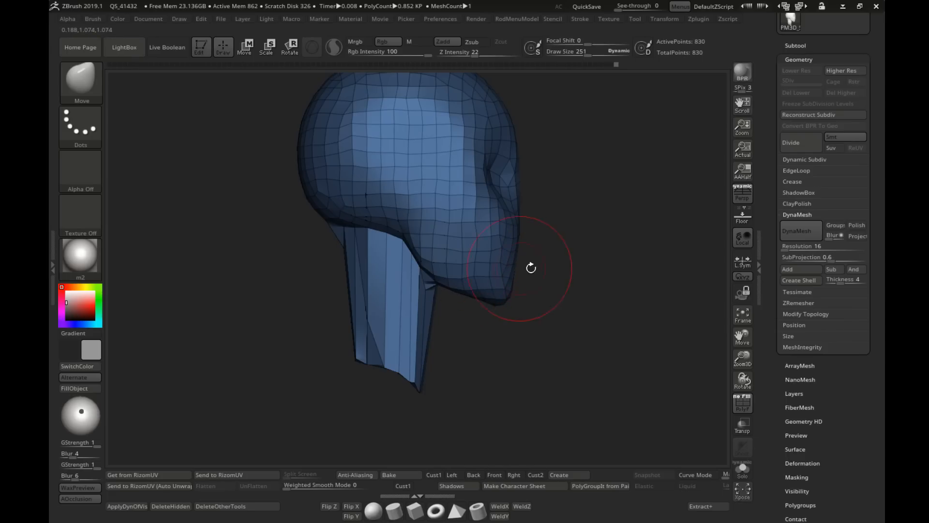
right_click_drag(542, 268, 502, 274)
Step: Smooth the underside of the jaw at draw size 314 and rebuild the mesh with DynaMesh at resolution 16
key("s")
left_click_drag(503, 275, 510, 275)
right_click_drag(510, 274, 450, 290, "alt")
left_click_drag(467, 308, 494, 305, "shift")
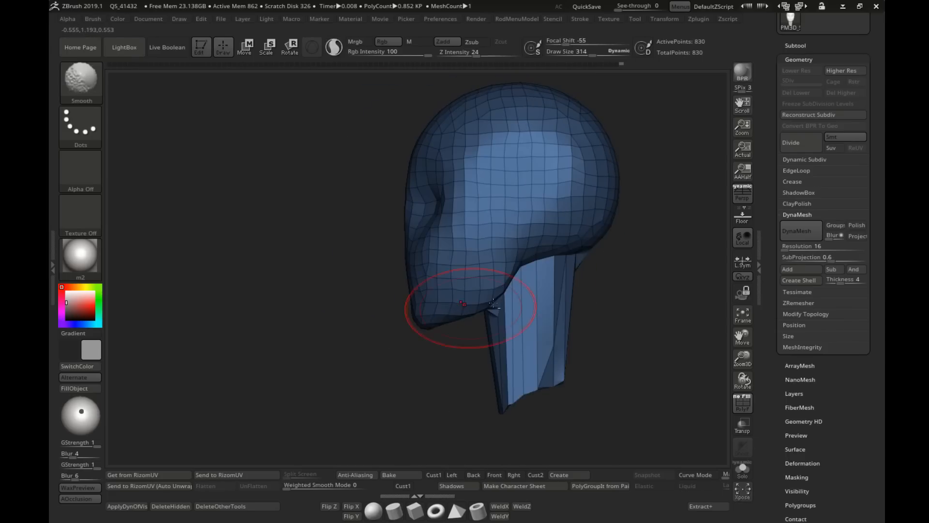
right_click_drag(493, 304, 458, 278)
right_click_drag(495, 305, 494, 278, "ctrl")
left_click_drag(549, 253, 616, 290, "ctrl")
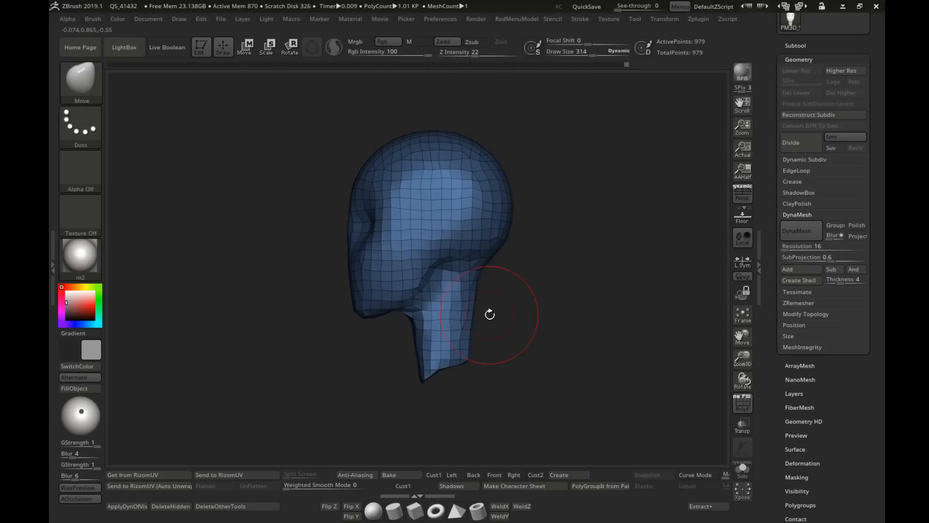
Step: Refine the transition between jaw and front of the neck with the Move and Smooth brushes at draw size 169
right_click_drag(489, 316, 556, 324)
mouse_move(557, 323)
right_mouse_down("alt")
mouse_move(428, 329)
mouse_move(528, 319)
right_mouse_up("alt")
right_click_drag(528, 319, 525, 344, "ctrl")
key("s")
left_click_drag(471, 320, 472, 317)
key("s")
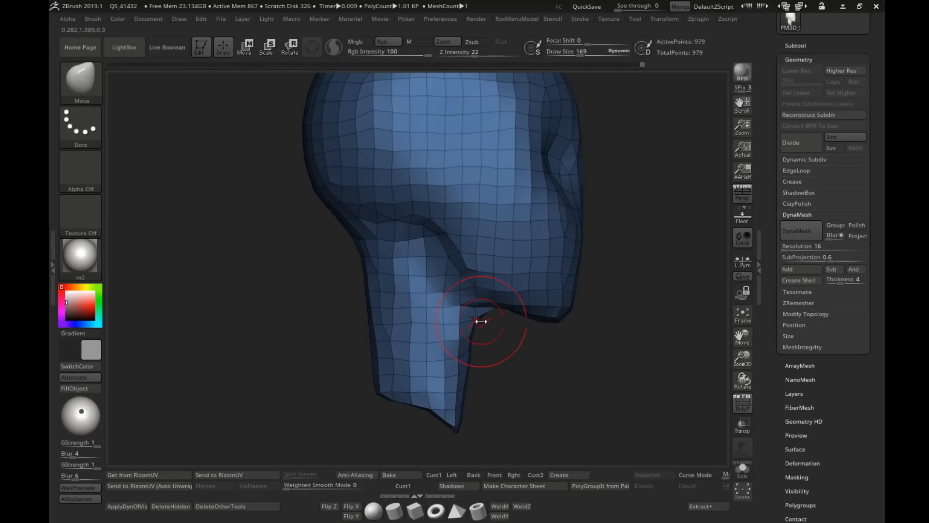
right_click_drag(472, 333, 473, 276)
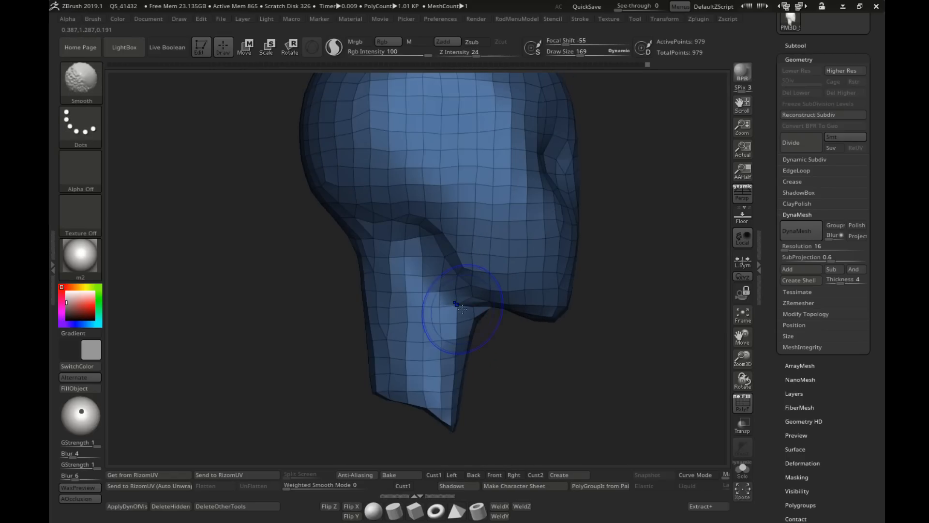
mouse_move(540, 312)
right_mouse_down("ctrl")
mouse_move(540, 266)
mouse_move(477, 266)
mouse_move(412, 238)
right_mouse_up("ctrl")
right_click_drag(412, 238, 412, 278, "ctrl")
Step: Flare the lower end of the neck outward toward the shoulders with the Move brush
key("s")
left_click_drag(372, 269, 381, 269)
mouse_move(434, 277)
right_mouse_down()
mouse_move(449, 285)
mouse_move(476, 267)
right_mouse_up()
right_click_drag(477, 266, 502, 240, "alt")
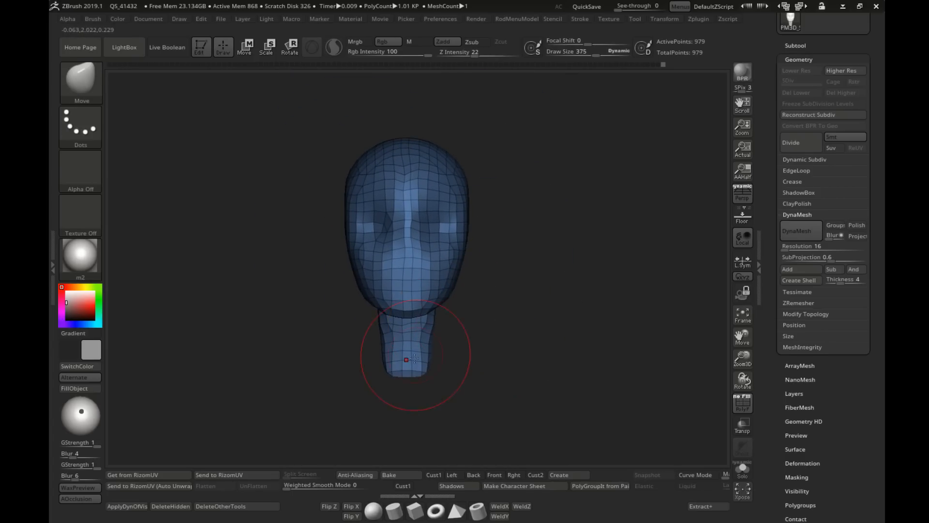
key("s")
left_click(406, 361)
mouse_move(439, 368)
right_mouse_down()
mouse_move(382, 363)
mouse_move(406, 373)
mouse_move(460, 368)
right_mouse_up()
key("s")
left_click(376, 362)
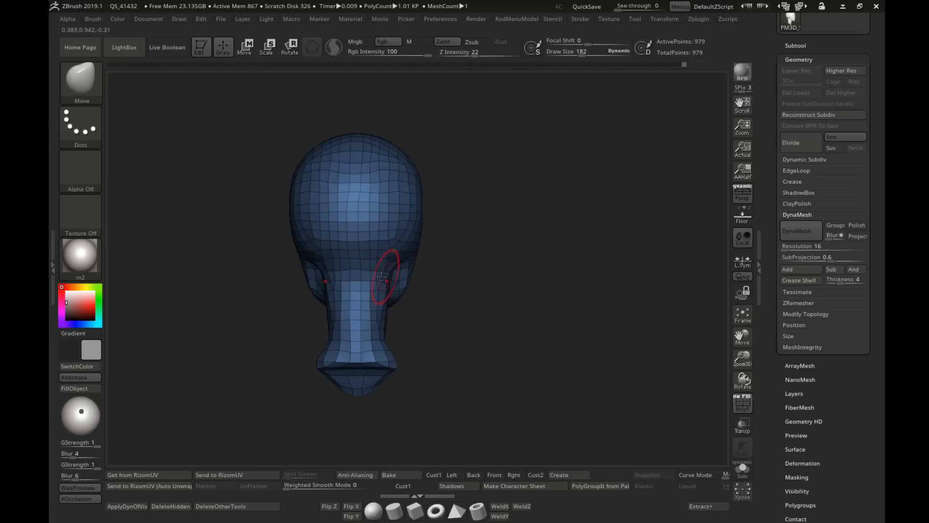
Step: Round the sides and lower edge of the neck base with the Move brush at draw sizes 281 and 322
key("s")
left_click(390, 385)
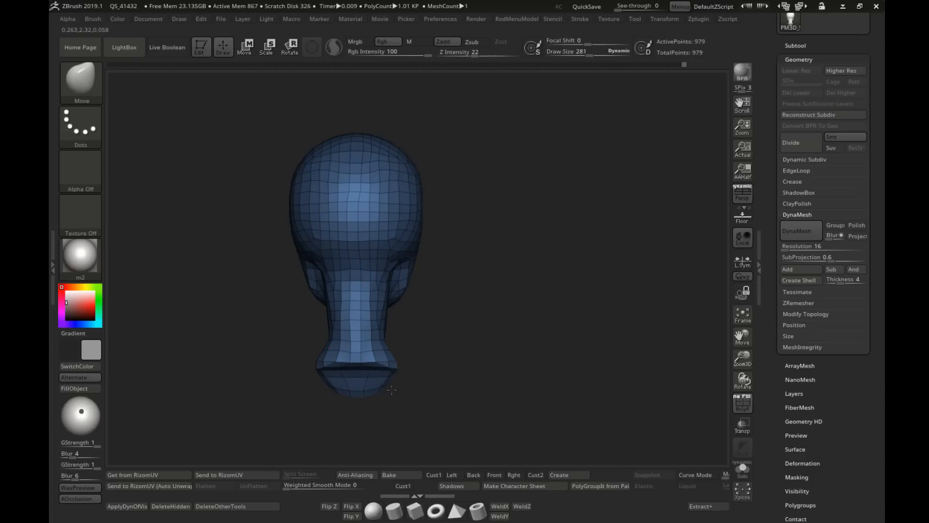
mouse_move(392, 390)
right_mouse_down()
mouse_move(353, 383)
mouse_move(366, 374)
right_mouse_up()
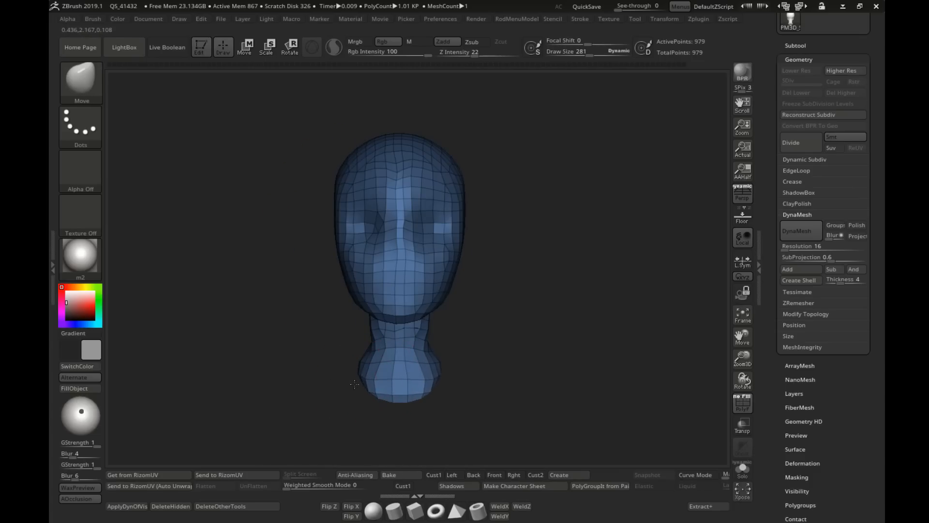
key("bracketleft")
key("bracketright")
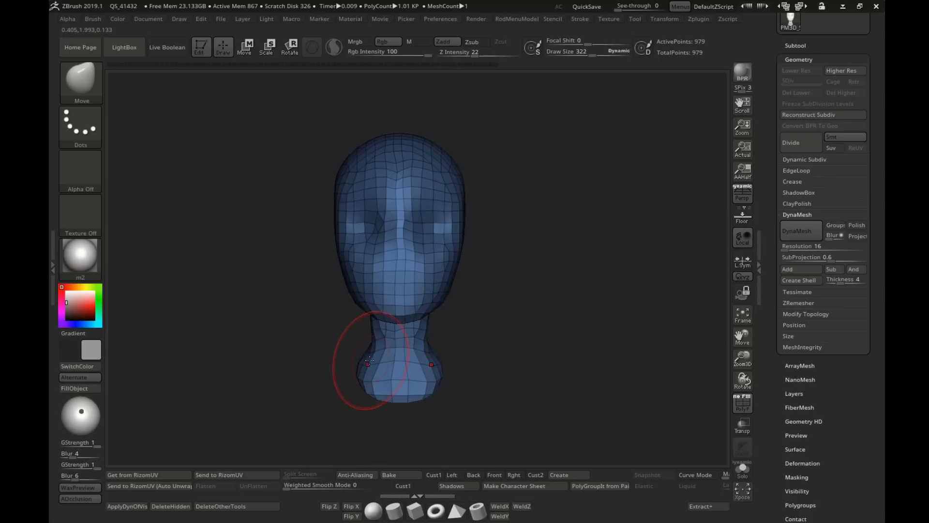
left_click_drag(360, 372, 367, 372)
left_click_drag(396, 396, 396, 417)
Step: Shape the front tip and back edge of the neck base with the Move brush at draw sizes 422 and 297
left_click_drag(456, 409, 552, 401)
key("bracketright")
key("bracketleft")
key("bracketleft")
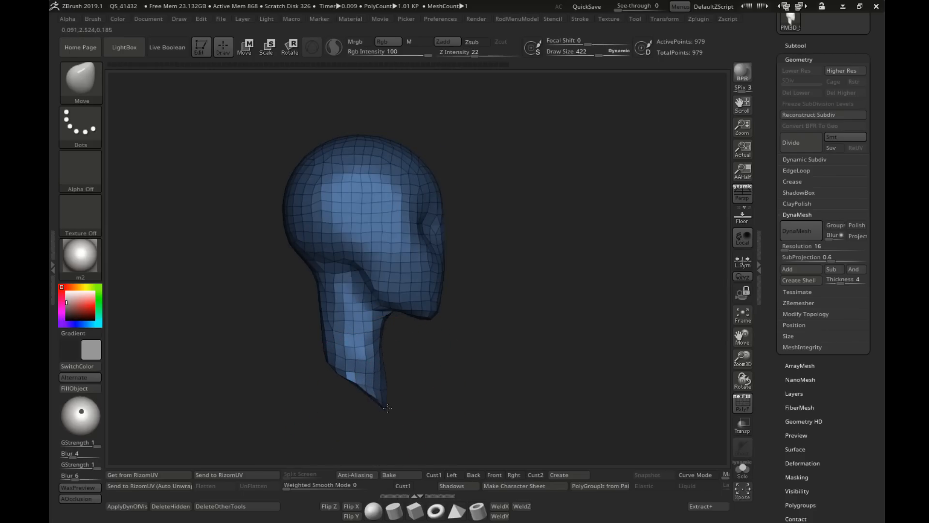
mouse_move(302, 361)
left_mouse_down()
mouse_move(320, 372)
mouse_move(343, 366)
left_mouse_up()
key("bracketleft")
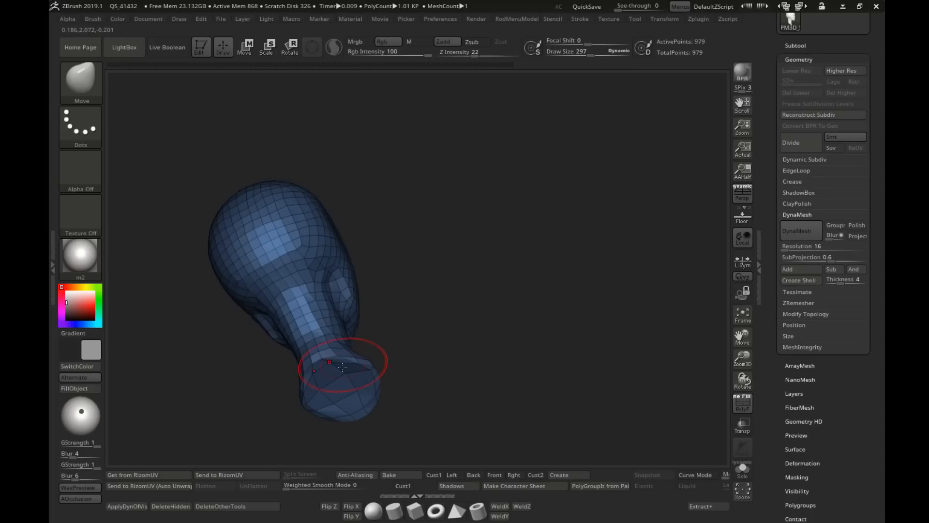
key("bracketleft")
mouse_move(334, 412)
left_mouse_down()
mouse_move(315, 388)
mouse_move(335, 337)
mouse_move(333, 279)
left_mouse_up()
Step: Even out the neck contour and its slanted lower edge with the Move brush at draw size 222
key("bracketleft")
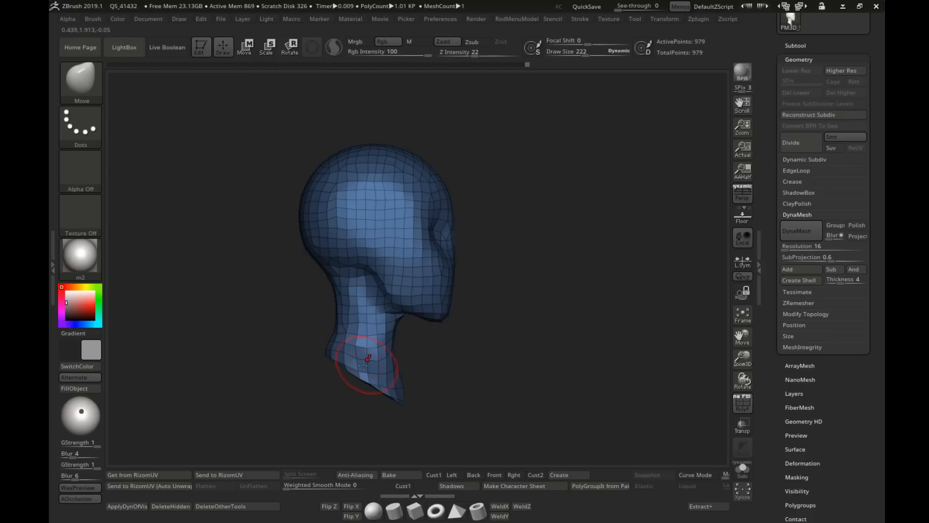
left_click_drag(379, 387, 429, 398)
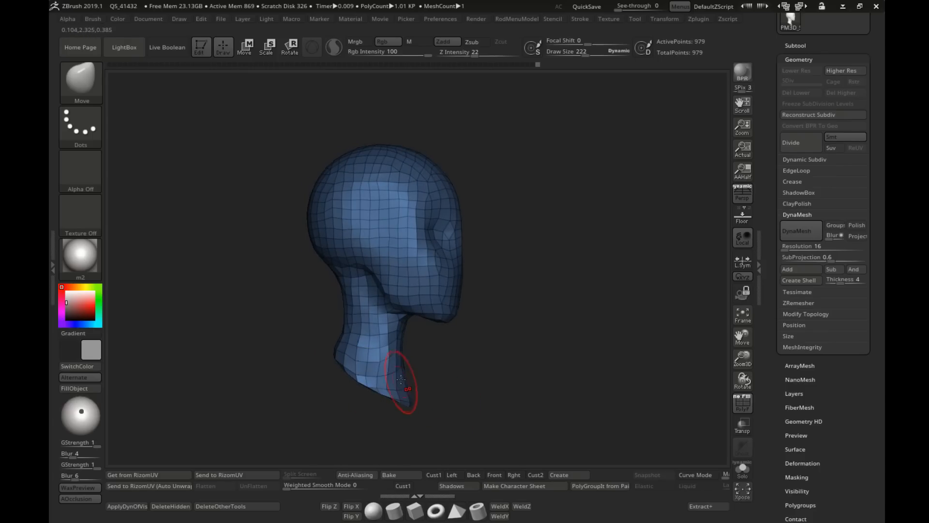
left_click_drag(368, 353, 381, 314, "shift")
left_click_drag(438, 356, 382, 355)
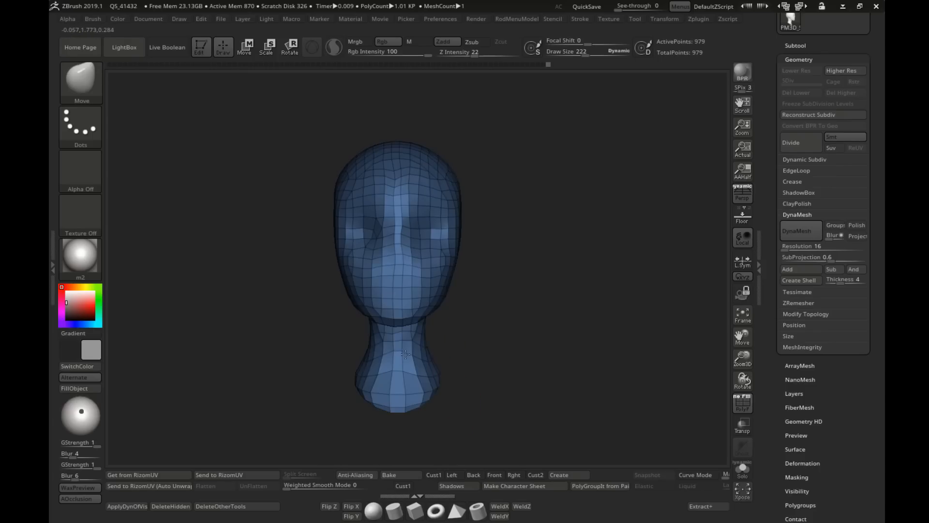
mouse_move(438, 382)
left_mouse_down("alt")
mouse_move(426, 356)
mouse_move(367, 311)
mouse_move(395, 375)
left_mouse_up("alt")
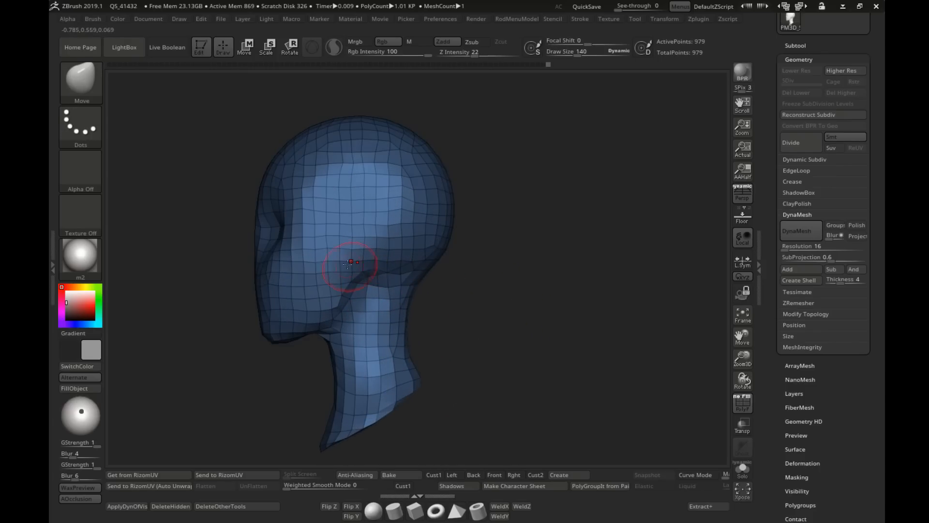
Step: Mask everything except an ear area behind the jaw and pull that area outward with the Move brush at draw size 195
mouse_move(310, 361)
left_mouse_down("alt")
mouse_move(351, 362)
mouse_move(370, 387)
left_mouse_up("alt")
key("s")
left_click_drag(420, 259, 409, 272)
left_click_drag(351, 397, 451, 387)
key("s")
mouse_move(476, 300)
left_mouse_down()
mouse_move(441, 275)
mouse_move(450, 274)
left_mouse_up()
left_click_drag(436, 229, 452, 234)
mouse_move(498, 256)
left_mouse_down()
mouse_move(448, 249)
mouse_move(455, 247)
left_mouse_up()
left_click_drag(434, 300, 437, 289)
left_click_drag(439, 242, 460, 242)
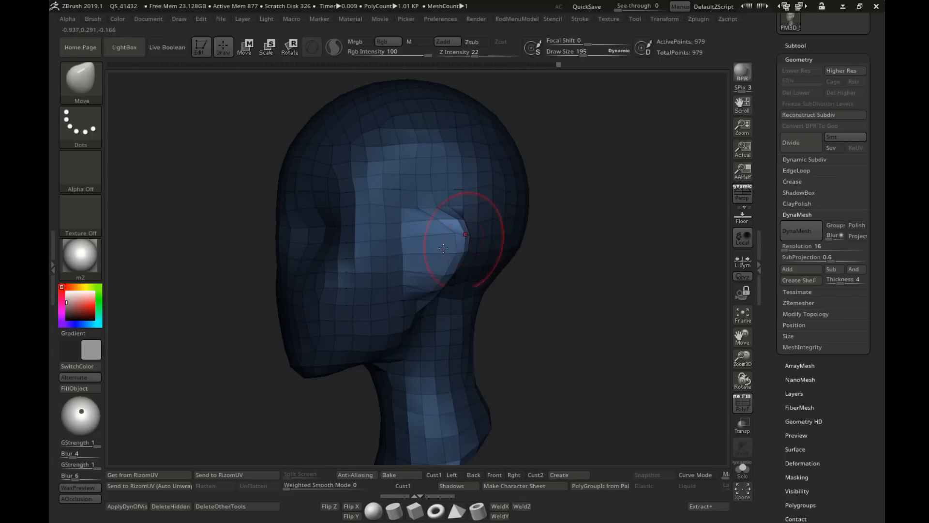
Step: Adjust how the ears stand out from the head with the Move brush at draw sizes 114 and 188
mouse_move(501, 293)
left_mouse_down()
mouse_move(540, 291)
mouse_move(450, 278)
left_mouse_up()
mouse_move(466, 237)
left_mouse_down()
mouse_move(447, 232)
mouse_move(467, 284)
mouse_move(451, 306)
left_mouse_up()
key("s")
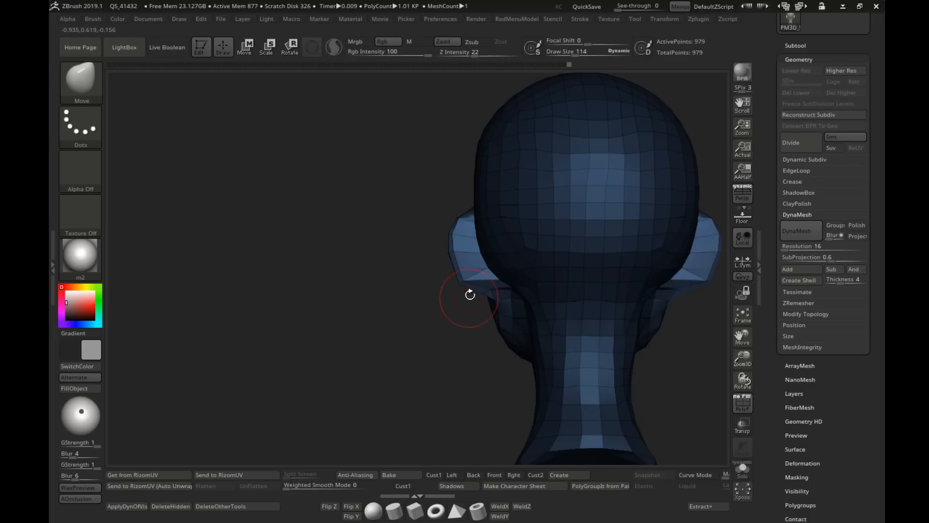
left_click_drag(450, 269, 456, 263, "shift")
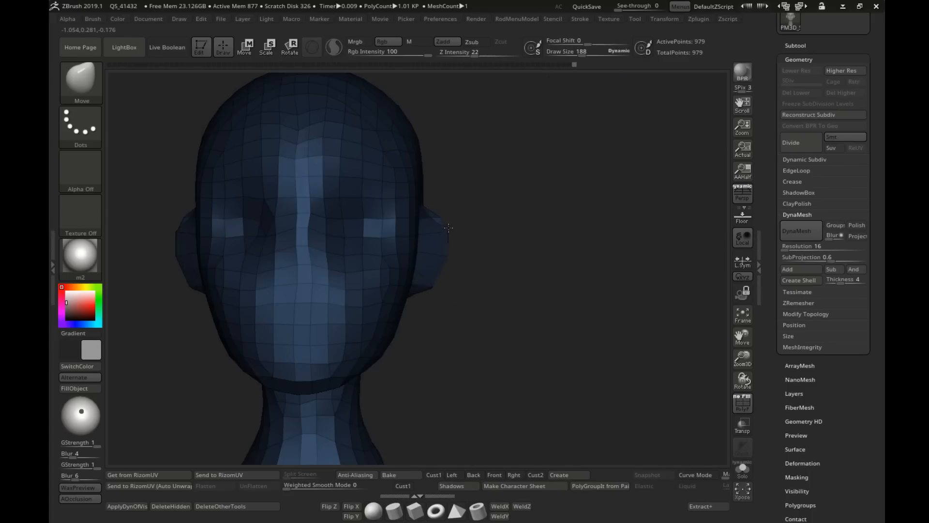
left_click_drag(445, 205, 438, 232)
key("bracketleft")
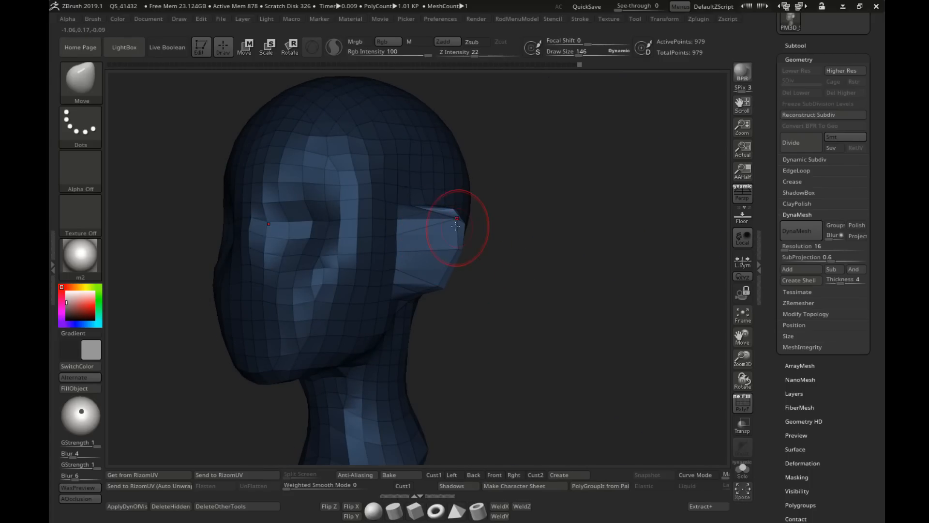
Step: Shape the ear's outer edge and lobe with the Move brush at draw sizes 146 and 236
key("s")
left_click(428, 267)
mouse_move(432, 310)
right_mouse_down()
mouse_move(417, 305)
mouse_move(400, 275)
mouse_move(446, 282)
right_mouse_up()
key("s")
left_click(435, 280)
left_click_drag(436, 282, 415, 285)
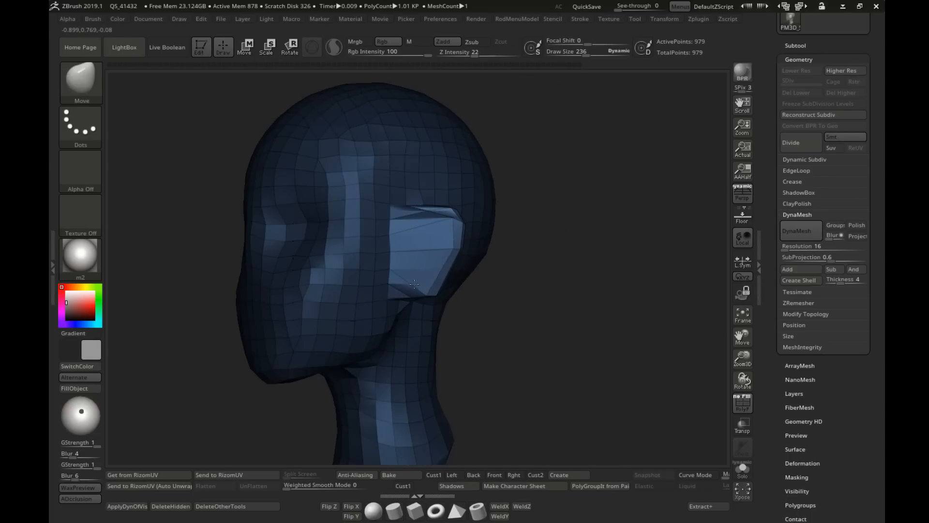
Step: Refine the upper part of the ear block with the Move brush at draw size 188
mouse_move(446, 256)
right_mouse_down()
mouse_move(425, 247)
mouse_move(434, 242)
right_mouse_up()
key("s")
left_click(417, 231)
left_click_drag(400, 224, 406, 225)
right_click_drag(405, 226, 423, 228)
key("s")
left_click(417, 229)
key("s")
left_click(407, 227)
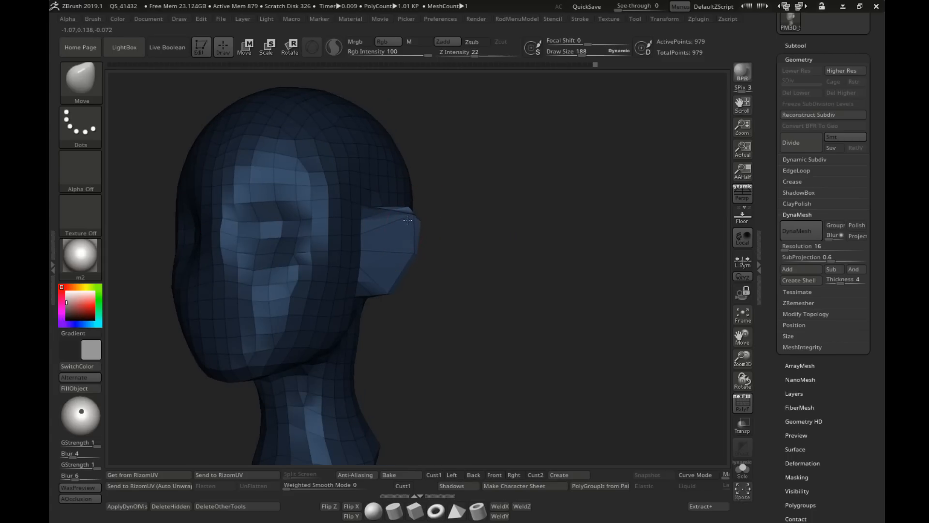
Step: Check the ear from both sides of the head and clear the mask
right_click_drag(397, 268, 438, 271)
right_click_drag(438, 271, 625, 278, "ctrl")
left_click_drag(494, 271, 488, 269)
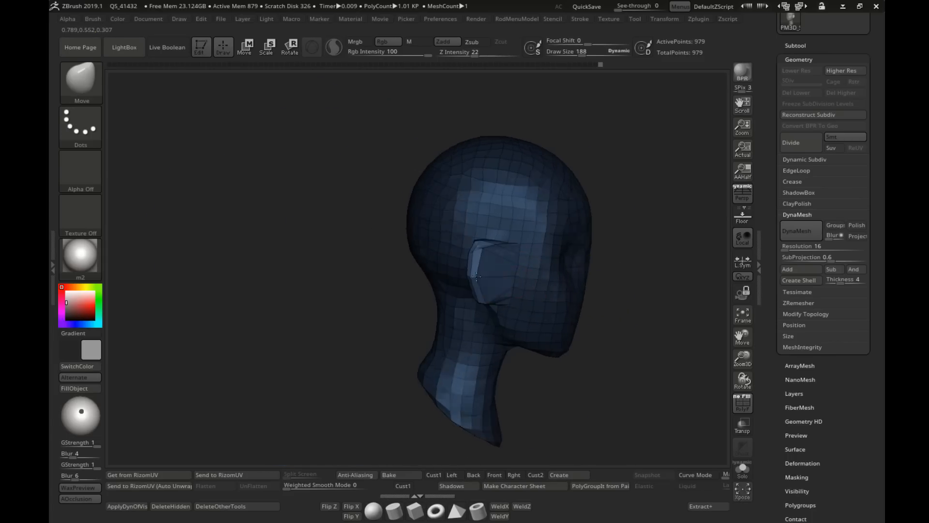
right_click_drag(542, 273, 355, 270)
right_click_drag(444, 295, 324, 281, "alt")
right_click_drag(324, 281, 430, 285)
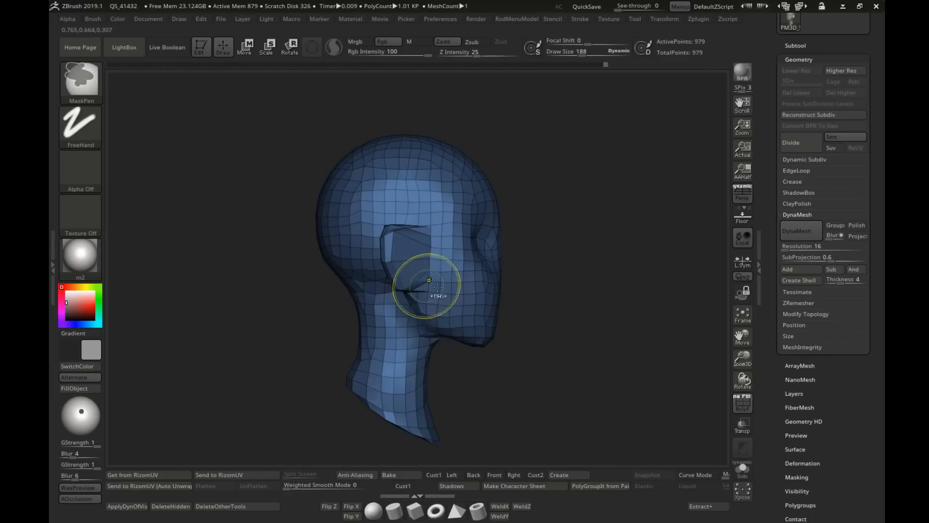
mouse_move(498, 290)
right_mouse_down()
mouse_move(390, 290)
mouse_move(420, 292)
right_mouse_up()
Step: Adjust the upper edge of the ear with the Move brush at draw size 119
right_click_drag(420, 292, 426, 315, "ctrl")
key("s")
left_click(304, 203)
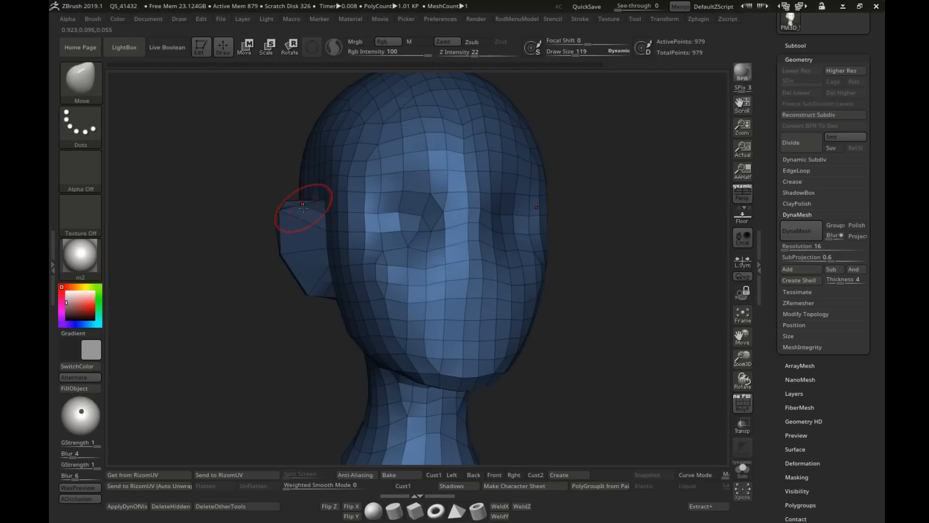
right_click_drag(303, 213, 323, 216)
Step: Set the DynaMesh resolution to 40 and rebuild the head mesh
left_click(784, 247)
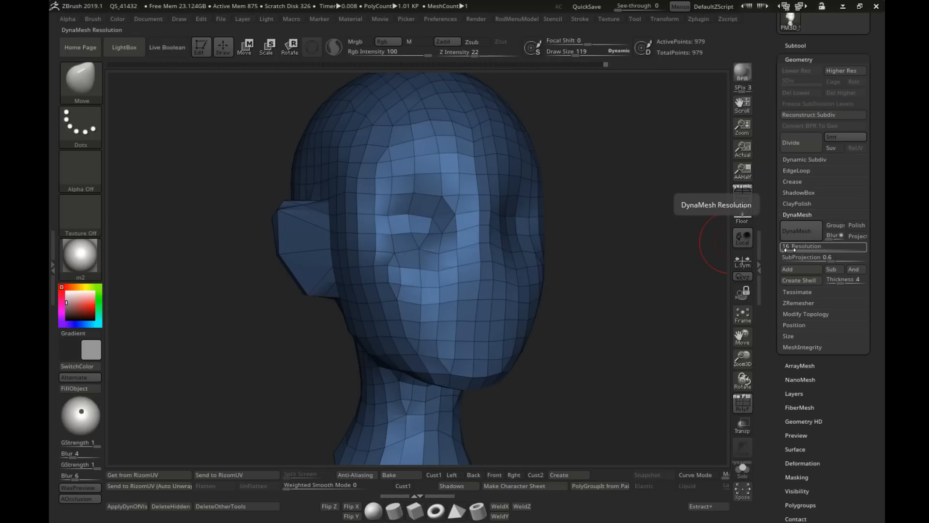
key("Return")
left_click_drag(602, 266, 625, 281, "ctrl")
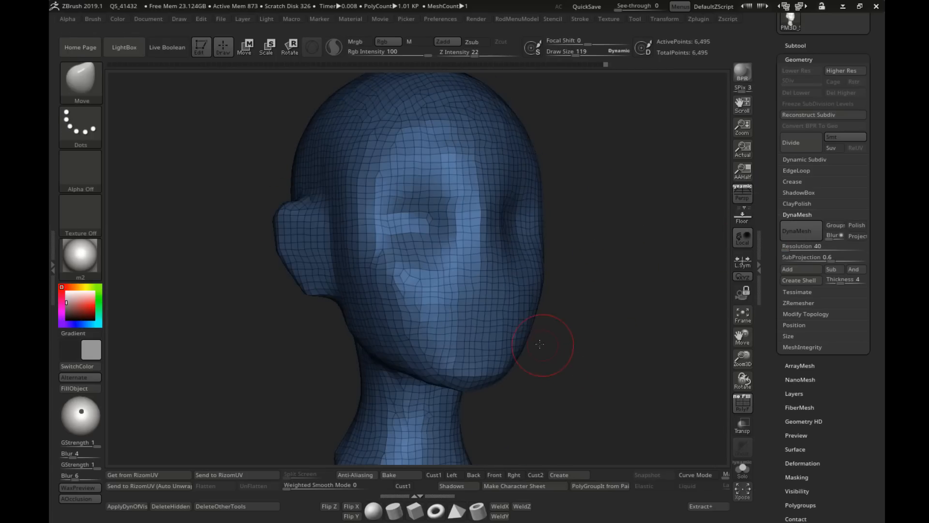
Step: Reshape the top of the ear where it meets the head with the Move brush at draw size 151
mouse_move(546, 344)
right_mouse_down()
mouse_move(558, 309)
mouse_move(600, 310)
right_mouse_up()
key("s")
left_click(364, 223)
key("s")
left_click(333, 192)
left_click_drag(322, 168, 319, 180)
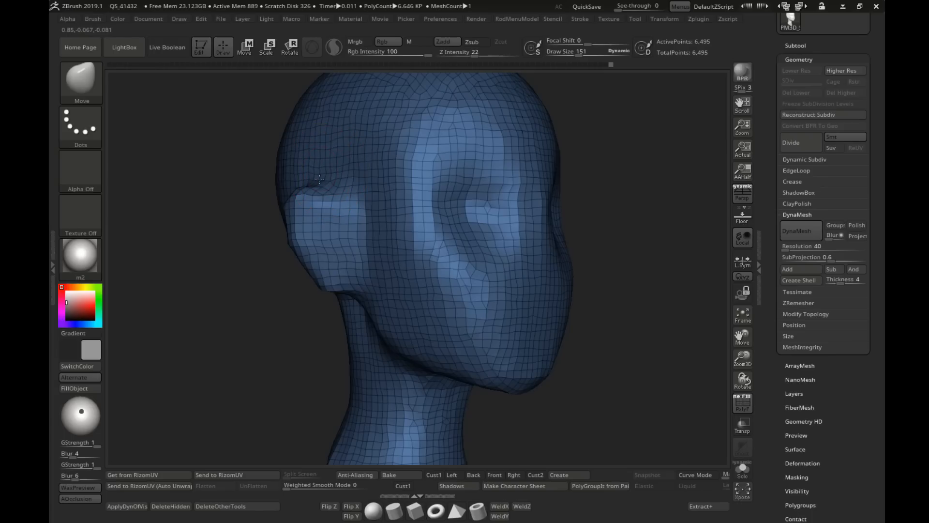
right_click_drag(327, 180, 326, 187)
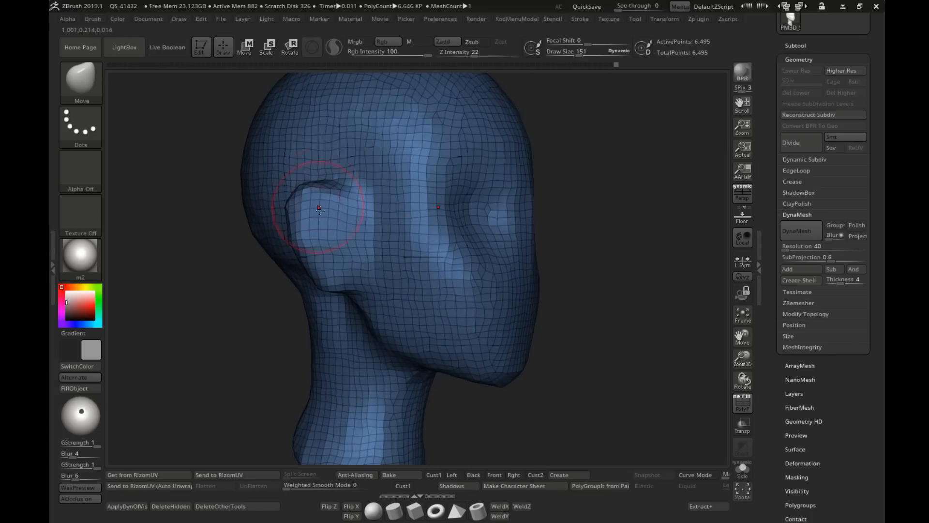
Step: Round the rear rim and inner surface of the ear with Move brush strokes at draw size 151
left_click_drag(320, 209, 314, 211)
right_click_drag(300, 210, 332, 207)
left_click_drag(299, 213, 291, 220)
right_click_drag(349, 237, 317, 242)
left_click_drag(309, 253, 305, 262)
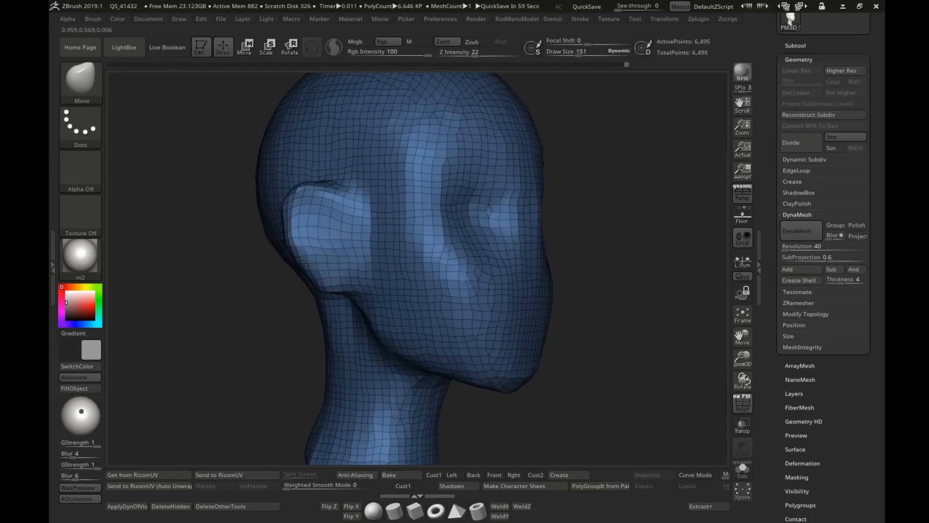
Step: Refine the lower half and lobe of the ear with the Move brush, ending at draw size 119
key("s")
left_click(317, 273)
key("s")
left_click(339, 292)
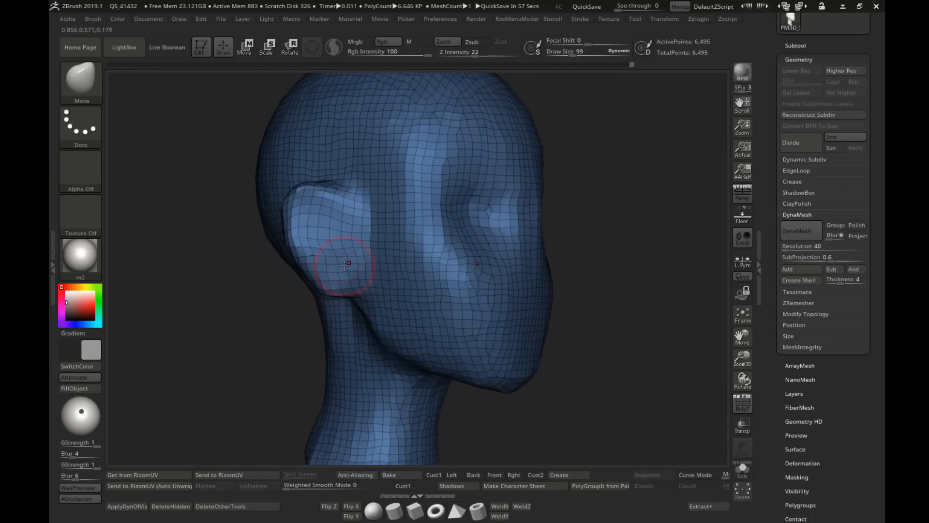
right_click_drag(344, 265, 323, 263)
key("s")
left_click(326, 263)
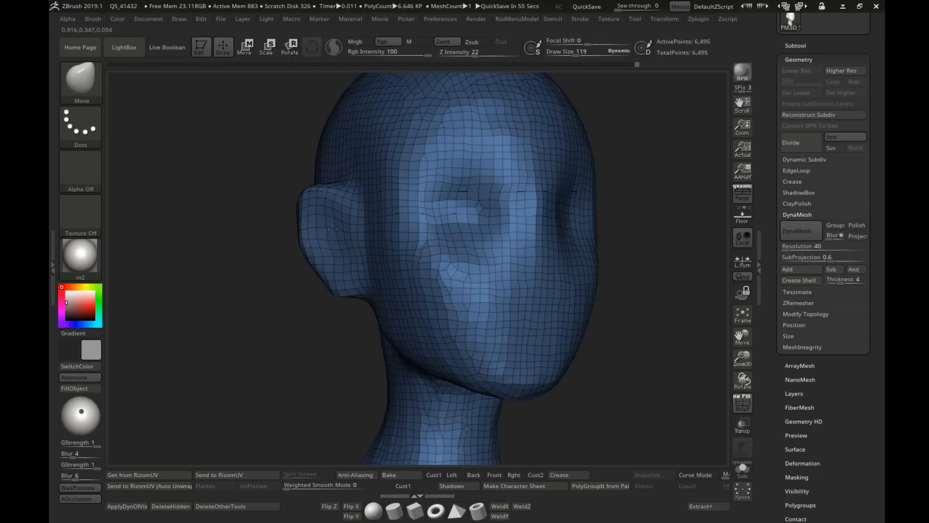
Step: View the whole head from the front and turn off the polyframe display
mouse_move(379, 292)
right_mouse_down()
mouse_move(361, 297)
mouse_move(438, 272)
mouse_move(421, 278)
mouse_move(440, 322)
mouse_move(473, 297)
mouse_move(502, 292)
right_mouse_up()
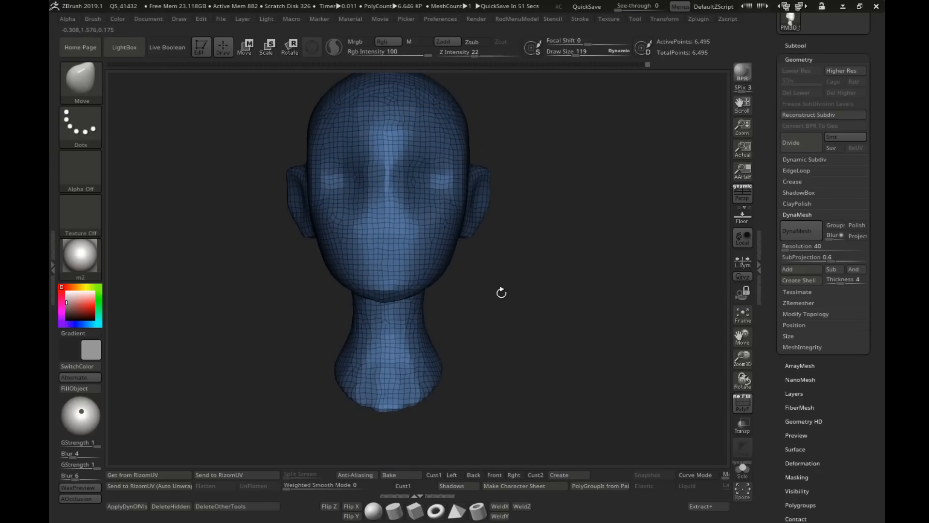
right_click_drag(635, 229, 608, 243)
key("shift+f")
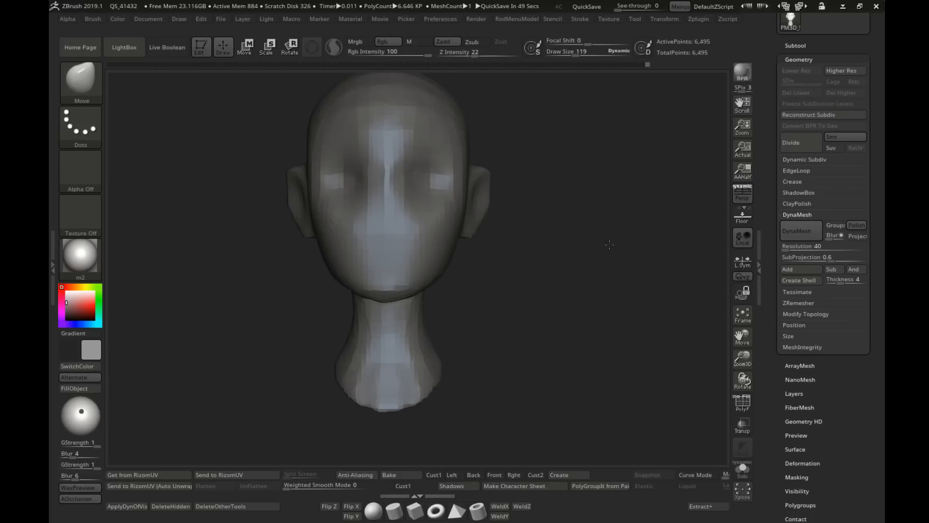
Step: Reshape the upper forehead and temples with the Move brush at draw size 208
right_click_drag(549, 172, 560, 195, "alt")
right_click_drag(483, 272, 414, 250)
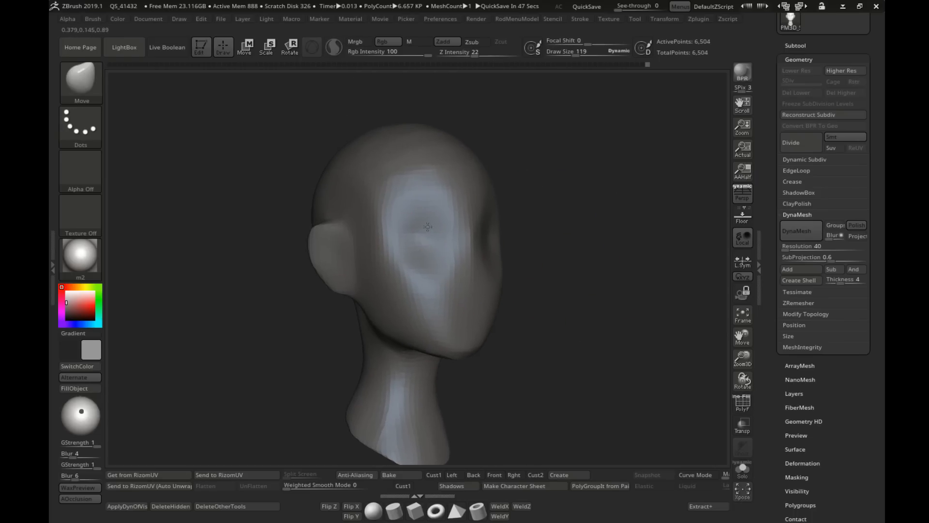
key("s")
left_click_drag(363, 163, 371, 163)
right_click_drag(417, 159, 387, 158, "shift")
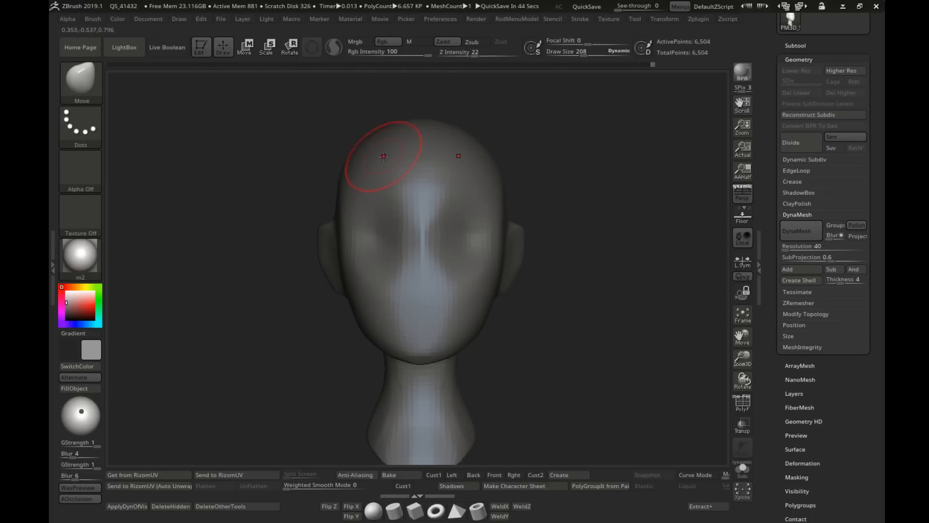
key("s")
left_click_drag(386, 150, 405, 141)
Step: Reshape the crown in side view with a large Move brush and smooth the skull top at draw size 331
key("s")
mouse_move(374, 148)
right_mouse_down()
mouse_move(348, 159)
mouse_move(348, 129)
right_mouse_up()
key("s")
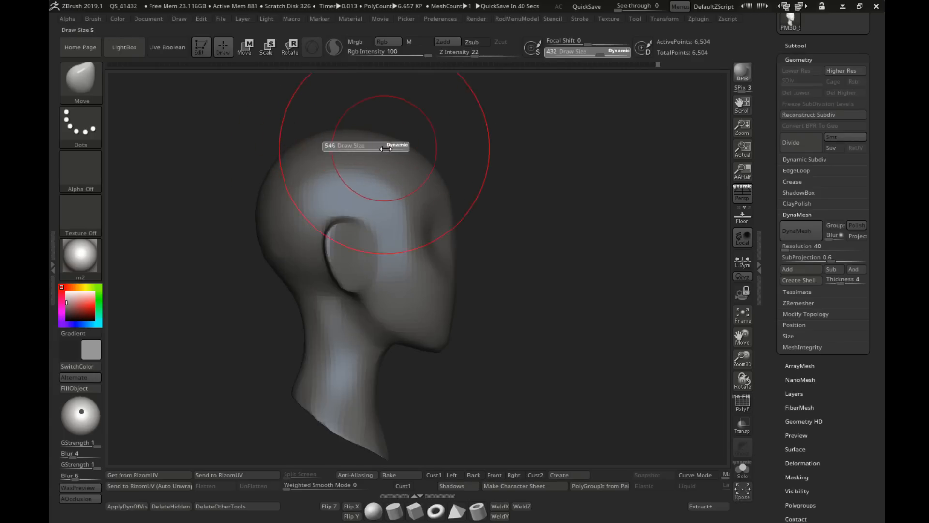
left_click_drag(376, 144, 378, 146)
key("s")
left_click_drag(301, 142, 276, 149)
key("s")
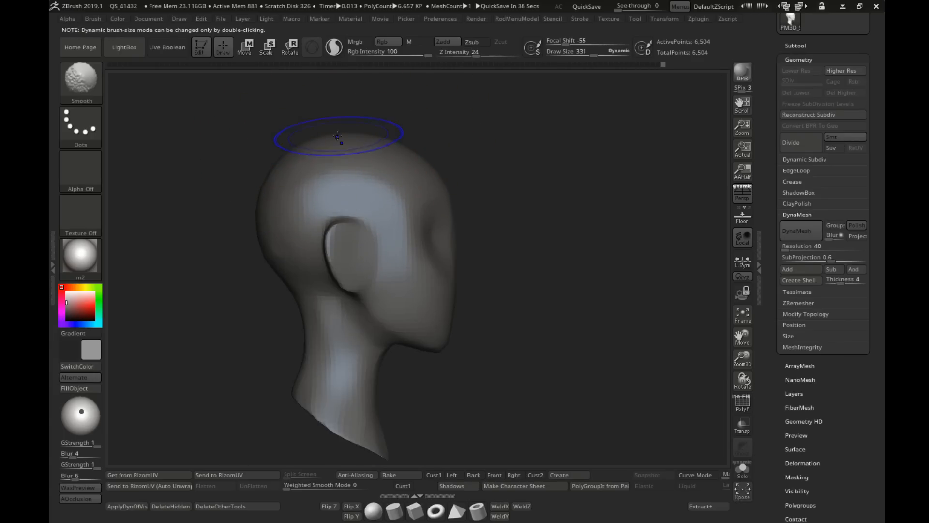
Step: Adjust the brow area above the eyes from the front with the Move brush at draw size 222
mouse_move(294, 247)
right_mouse_down()
mouse_move(368, 242)
mouse_move(394, 208)
mouse_move(497, 218)
right_mouse_up()
key("s")
left_click_drag(426, 202, 412, 202)
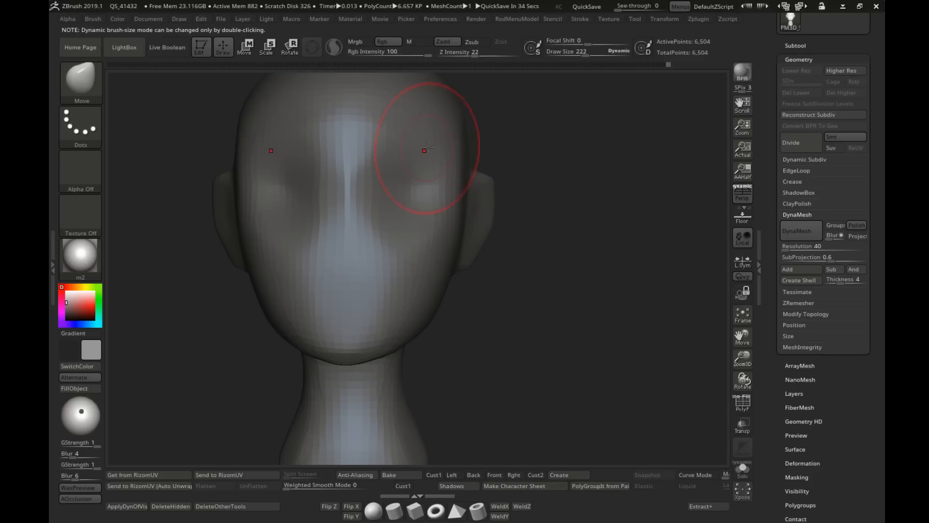
key("s")
left_click_drag(377, 154, 380, 139)
Step: Refine the brow and upper eye socket from the side with the Move brush at draw size 188
right_click_drag(475, 155, 405, 156)
key("s")
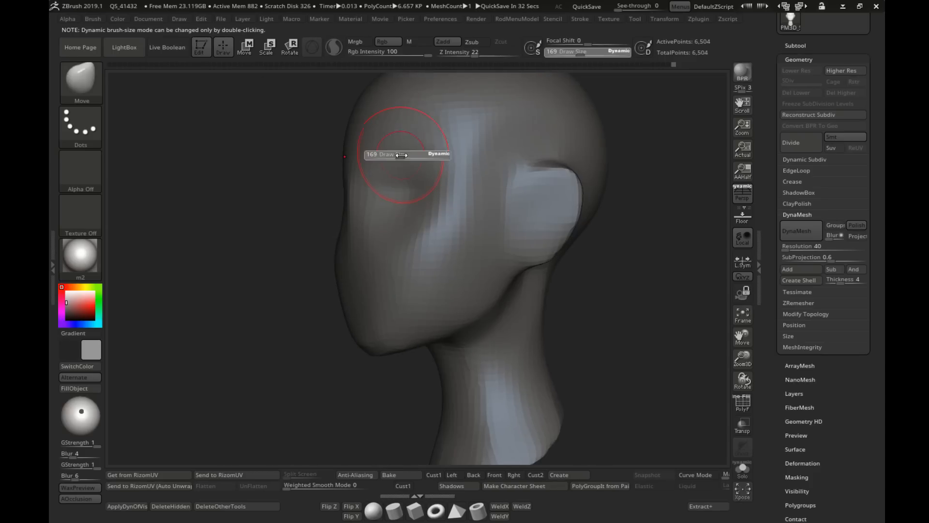
left_click_drag(404, 157, 408, 157)
left_click_drag(408, 145, 404, 151)
right_click_drag(467, 160, 508, 170)
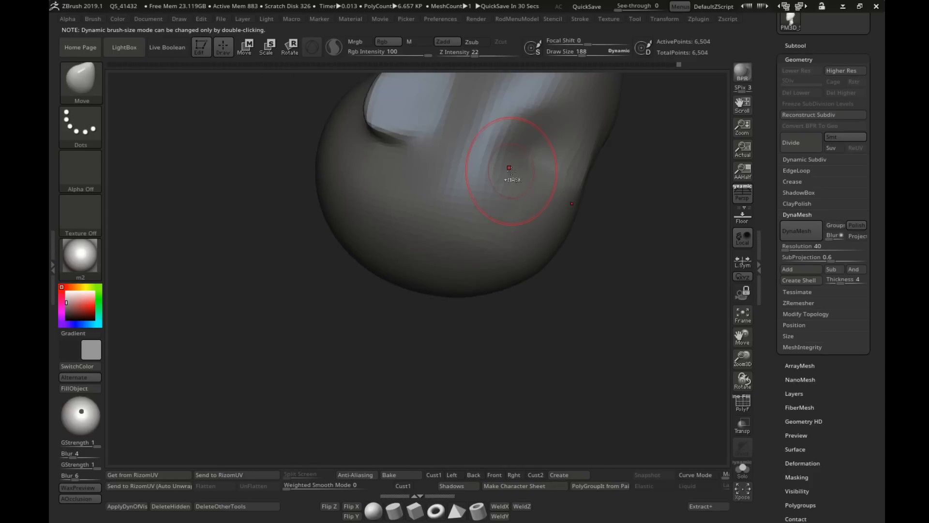
Step: Adjust the broad side contour of the head with the Move brush at draw size 482
right_click_drag(527, 290, 435, 249)
right_click_drag(435, 249, 309, 174, "alt")
mouse_move(505, 222)
right_mouse_down("alt")
mouse_move(459, 240)
mouse_move(479, 225)
right_mouse_up("alt")
key("s")
left_click_drag(481, 223, 496, 214)
key("s")
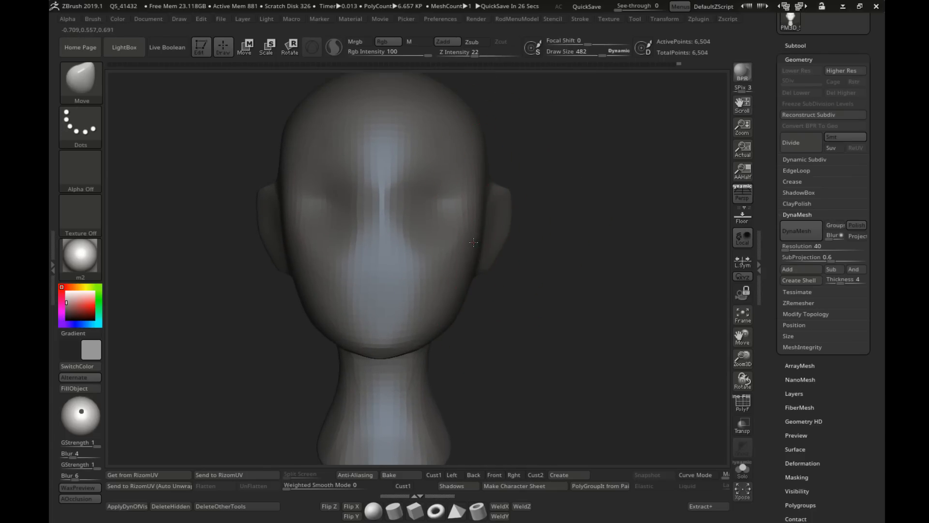
Step: Reshape the outer silhouette of the ears from the front with the Move brush, reducing the draw size to 124
key("s")
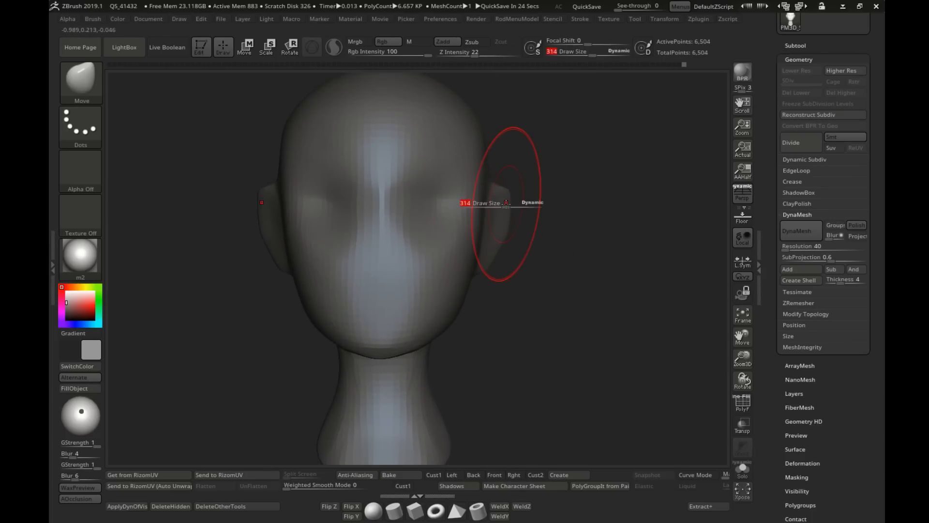
left_click_drag(508, 204, 503, 207)
key("s")
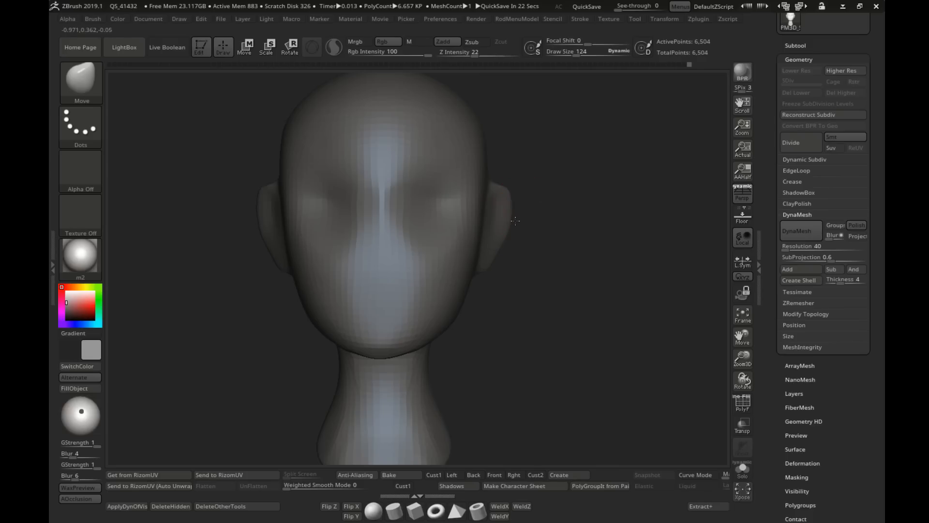
mouse_move(525, 249)
left_mouse_down()
mouse_move(501, 235)
mouse_move(507, 225)
left_mouse_up()
mouse_move(532, 244)
left_mouse_down()
mouse_move(504, 247)
mouse_move(537, 251)
mouse_move(525, 255)
left_mouse_up()
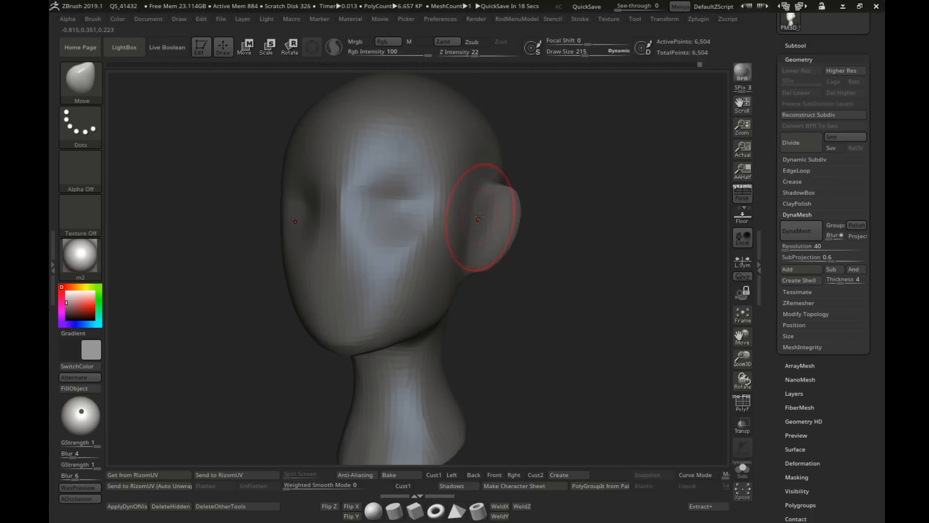
Step: Reshape the ear's front edge and lobe in three-quarter view with the Move brush at draw sizes 169 and 243
key("s")
left_click_drag(493, 222, 489, 222)
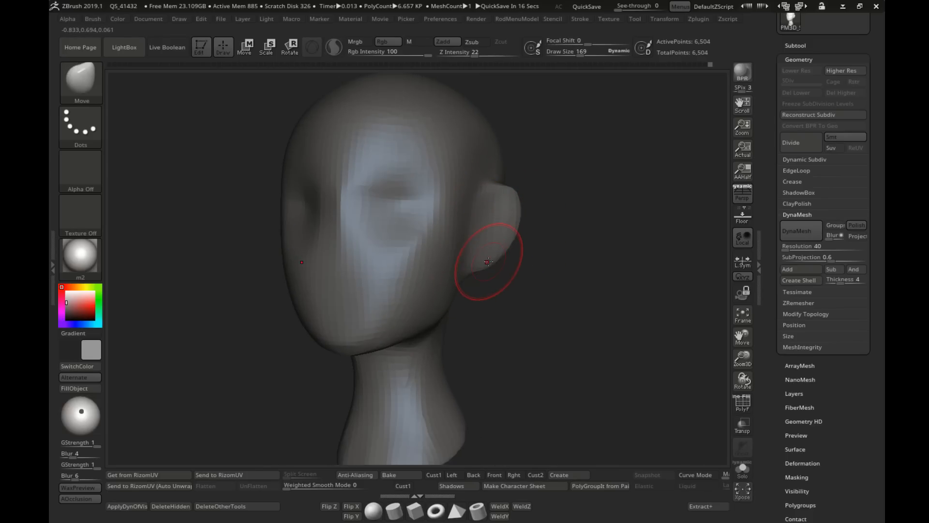
left_click_drag(488, 261, 487, 268)
key("s")
left_click_drag(486, 273, 497, 267)
key("s")
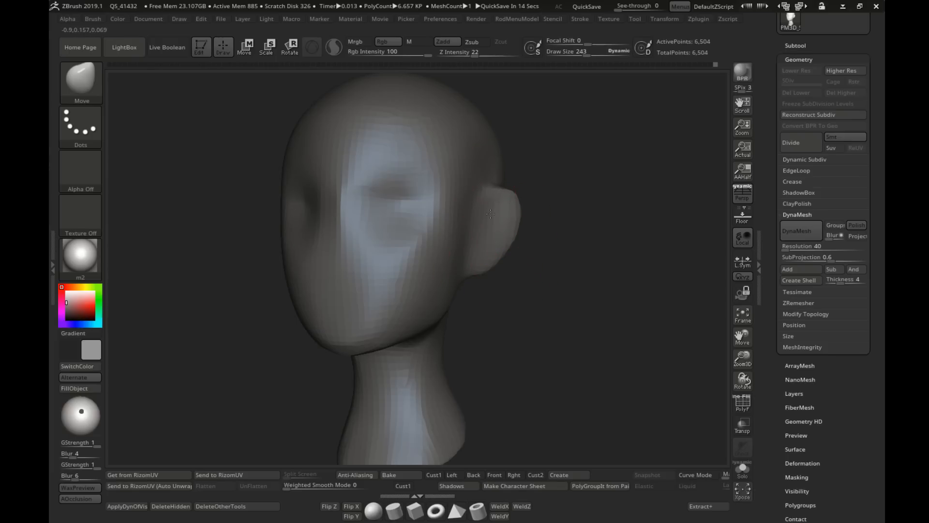
Step: Round the upper rim of the ear with Move brush strokes at draw size 140
key("s")
left_click_drag(489, 224, 476, 224)
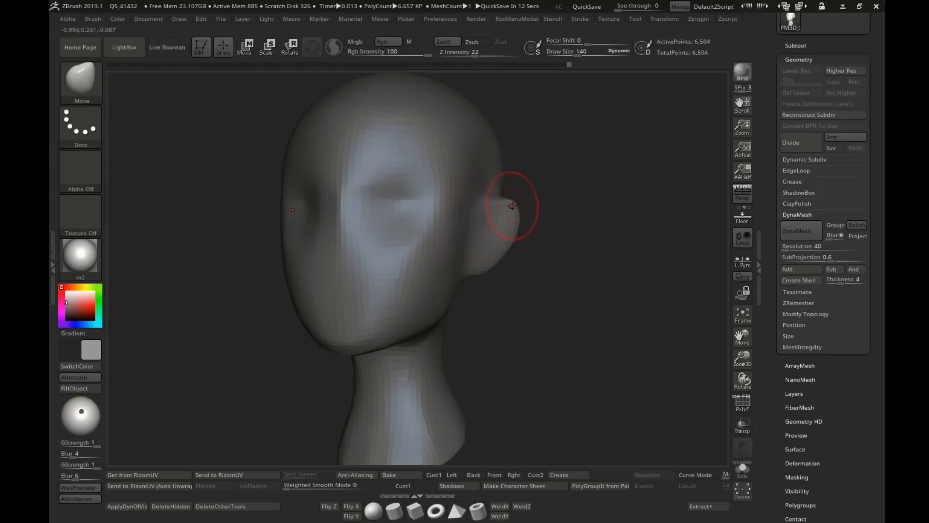
right_click_drag(514, 203, 504, 198)
left_click_drag(512, 195, 515, 185)
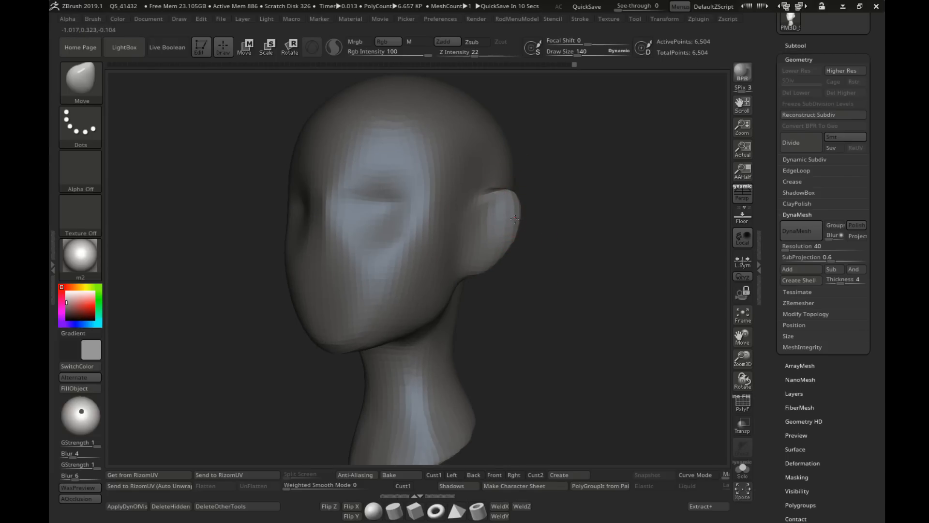
right_click_drag(514, 267, 533, 265)
mouse_move(533, 265)
right_mouse_down("ctrl")
mouse_move(461, 230)
mouse_move(472, 268)
mouse_move(418, 286)
right_mouse_up("ctrl")
Step: Push in the nose bridge in profile with the Move brush at draw size 236, refining it at 163
key("s")
left_click_drag(417, 286, 427, 286)
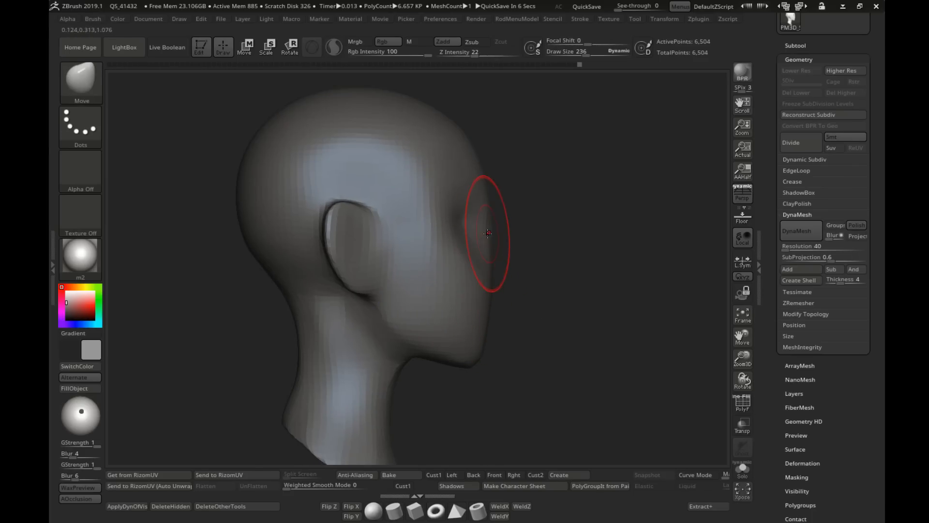
right_click_drag(476, 233, 454, 235)
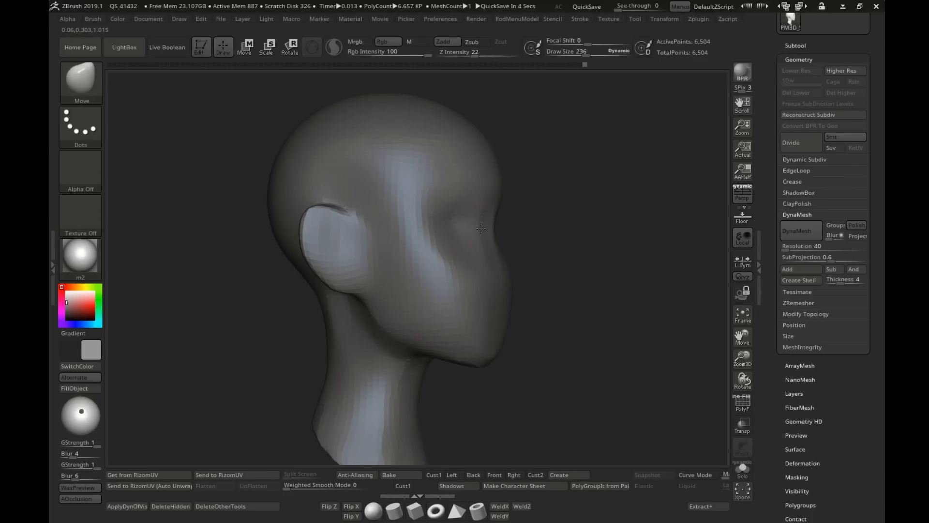
key("s")
left_click_drag(485, 239, 479, 239)
right_click_drag(479, 239, 455, 237)
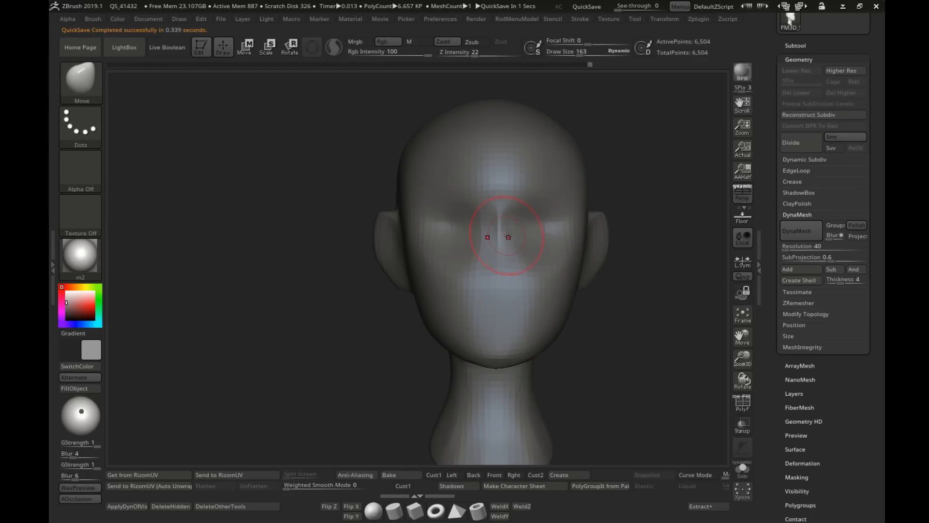
mouse_move(529, 227)
right_mouse_down()
mouse_move(543, 234)
mouse_move(448, 257)
right_mouse_up()
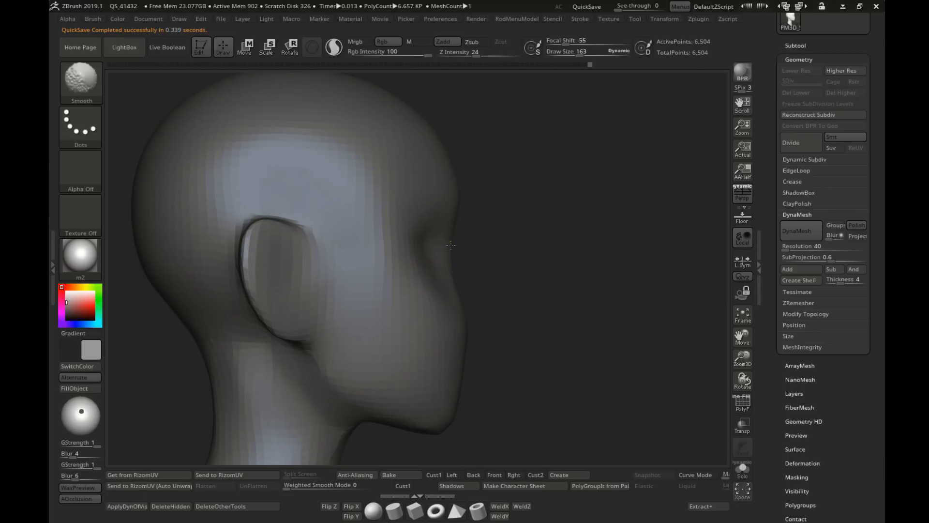
Step: Shape the forehead profile above the nose bridge with the Move brush at draw size 208 and smooth it
left_click_drag(441, 262, 499, 269)
key("s")
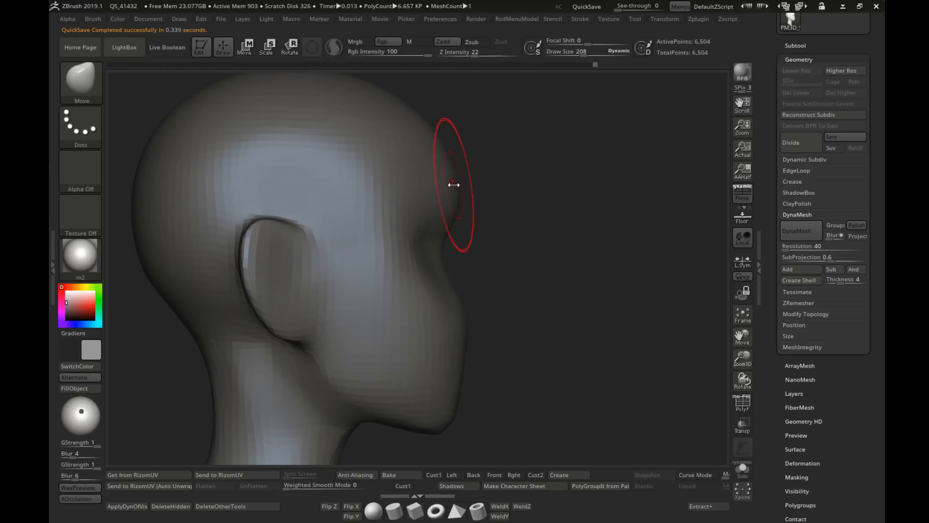
mouse_move(522, 189)
right_mouse_down("ctrl")
mouse_move(453, 192)
mouse_move(443, 212)
mouse_move(438, 195)
right_mouse_up("ctrl")
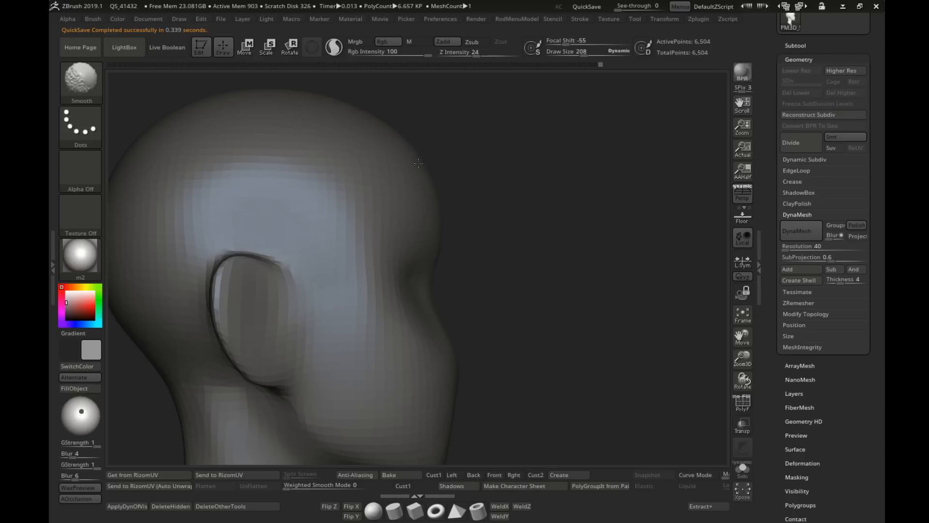
left_click_drag(418, 164, 424, 177, "shift")
right_click_drag(496, 237, 458, 234, "ctrl")
mouse_move(458, 235)
right_mouse_down("shift")
mouse_move(417, 237)
mouse_move(520, 228)
mouse_move(462, 225)
mouse_move(474, 207)
mouse_move(455, 202)
right_mouse_up("shift")
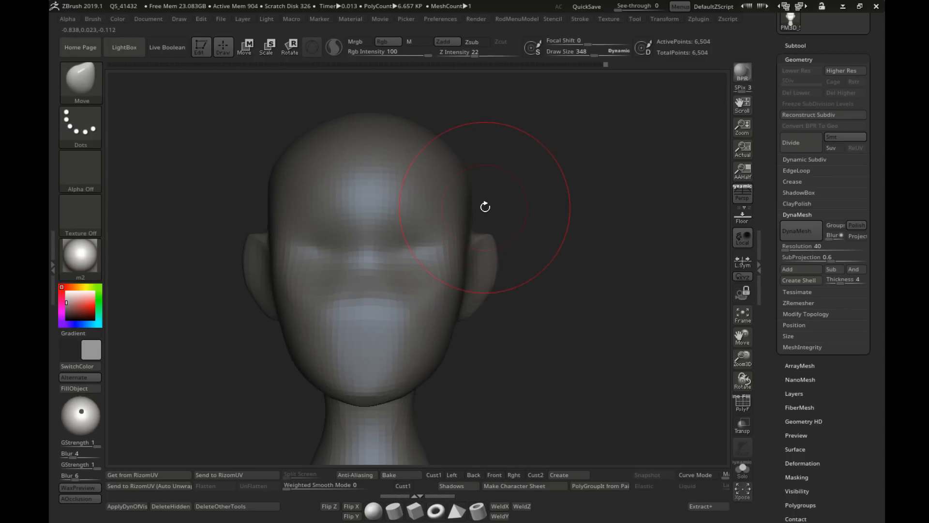
Step: Reshape the sides of the face and skull with large Move brush strokes, ending at draw size 452
right_click_drag(534, 288, 499, 284, "ctrl")
mouse_move(498, 285)
right_mouse_down()
mouse_move(493, 328)
mouse_move(482, 272)
right_mouse_up()
key("s")
mouse_move(482, 272)
left_mouse_down()
mouse_move(491, 272)
mouse_move(456, 266)
left_mouse_up()
key("s")
right_click_drag(481, 274, 474, 278)
left_click_drag(475, 277, 469, 270)
key("s")
right_click_drag(477, 272, 485, 288)
key("s")
left_click_drag(481, 234, 485, 233)
right_click_drag(478, 256, 504, 289)
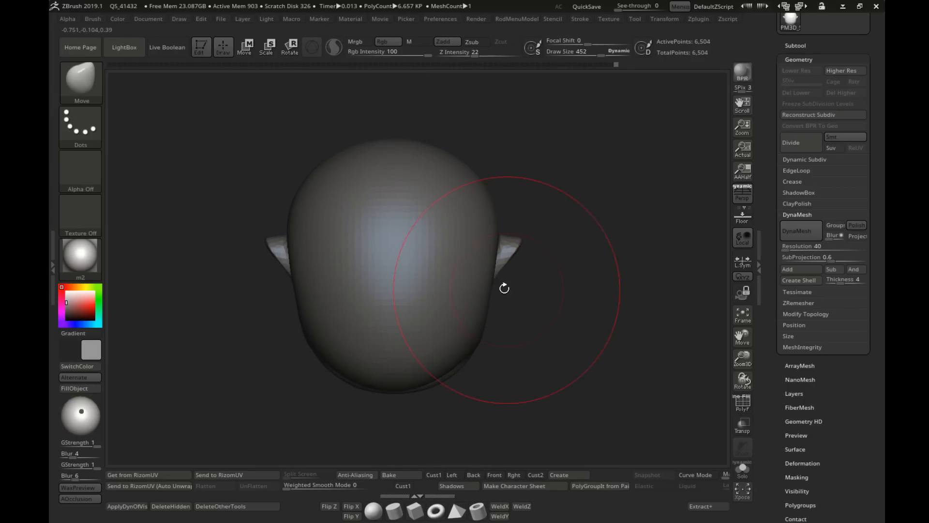
Step: Adjust the skull outline from above and the lower face from the front with the Move brush at draw size 403
key("s")
left_click_drag(439, 162, 438, 162)
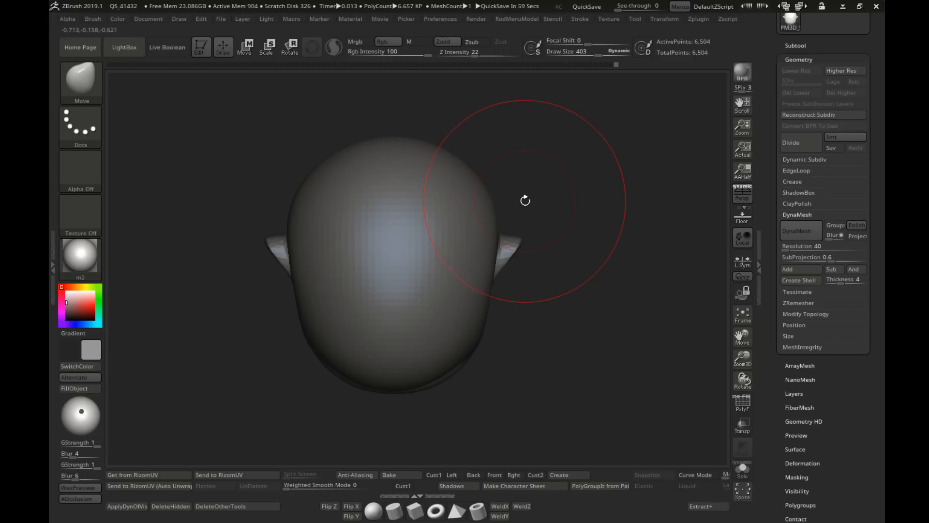
right_click_drag(537, 325, 540, 221)
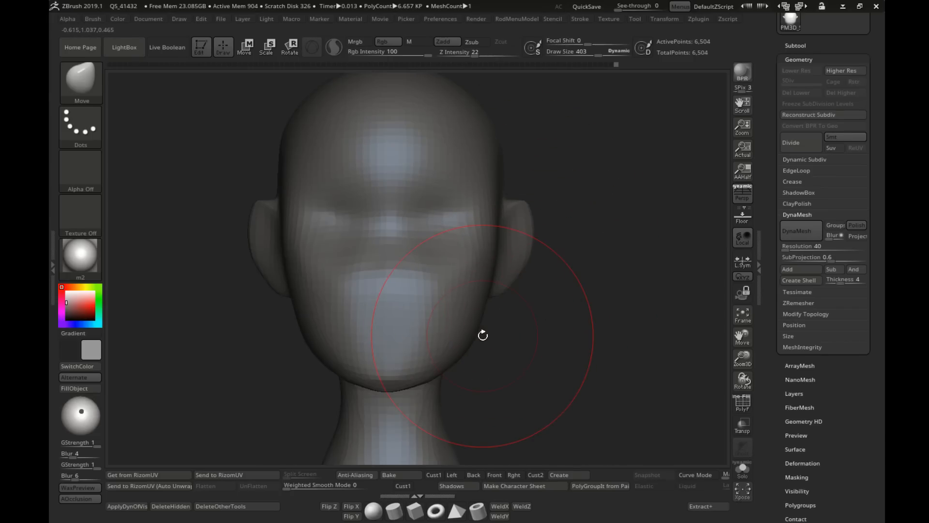
right_click_drag(469, 337, 533, 278, "alt")
Step: Pull the chin and mouth area forward in profile with the Move brush at draw sizes 251, 462 and 266
mouse_move(533, 278)
right_mouse_down("ctrl")
mouse_move(546, 291)
mouse_move(480, 303)
right_mouse_up("ctrl")
key("s")
left_click_drag(480, 303, 469, 303)
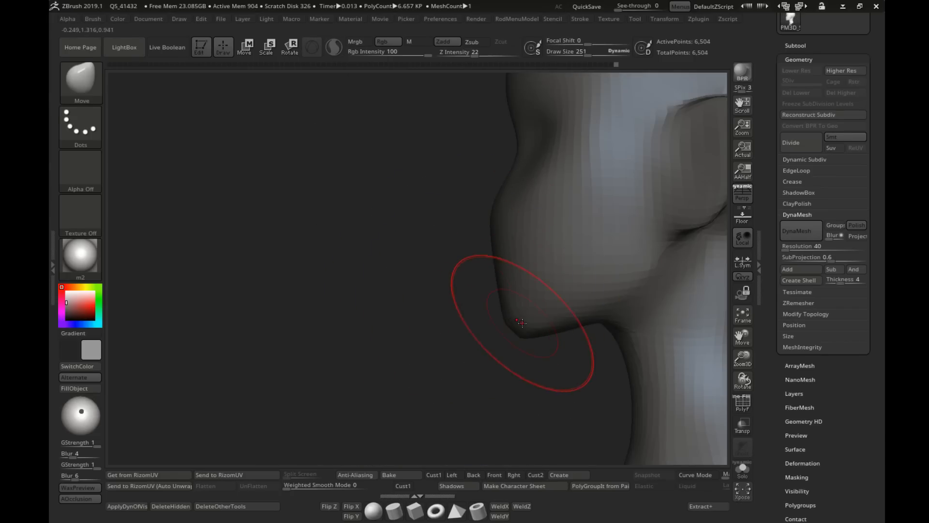
right_click_drag(521, 324, 498, 317, "alt")
key("s")
left_click_drag(490, 316, 497, 315)
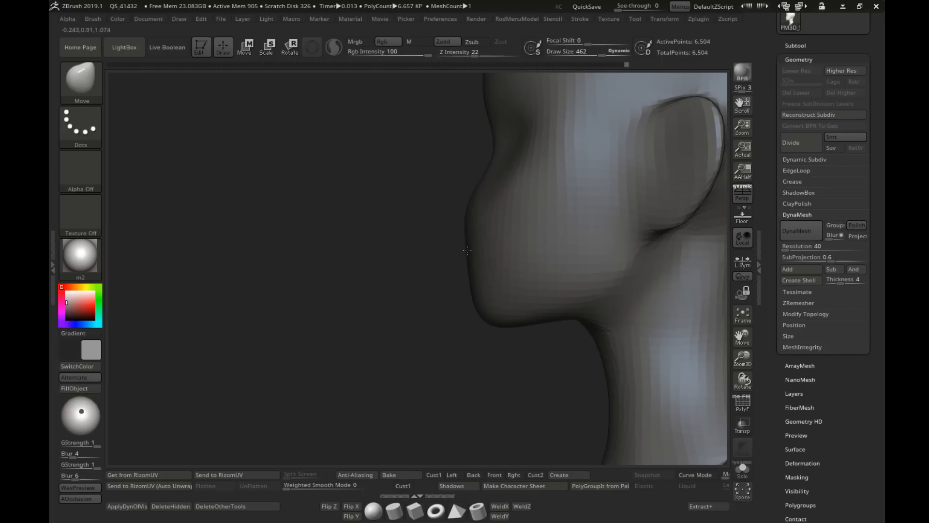
left_click_drag(470, 261, 468, 277)
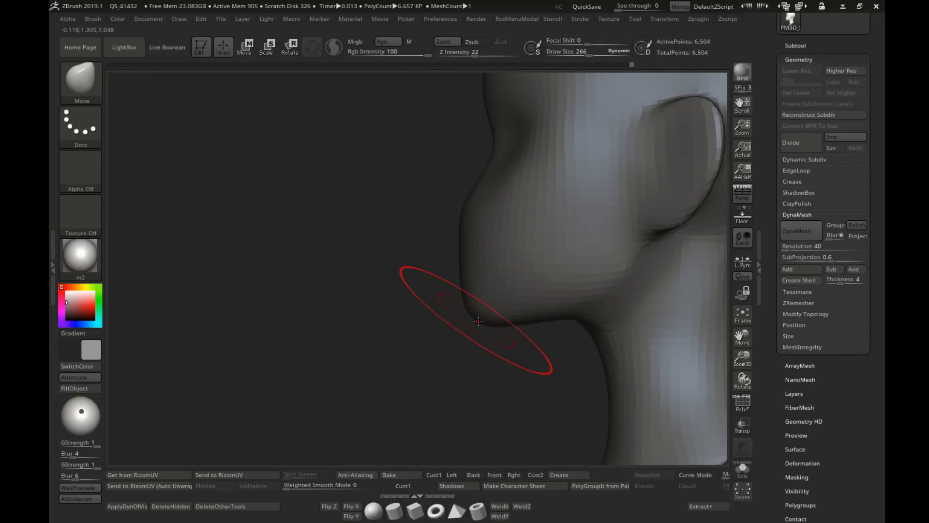
mouse_move(469, 314)
right_mouse_down()
mouse_move(479, 290)
mouse_move(449, 270)
mouse_move(448, 245)
right_mouse_up()
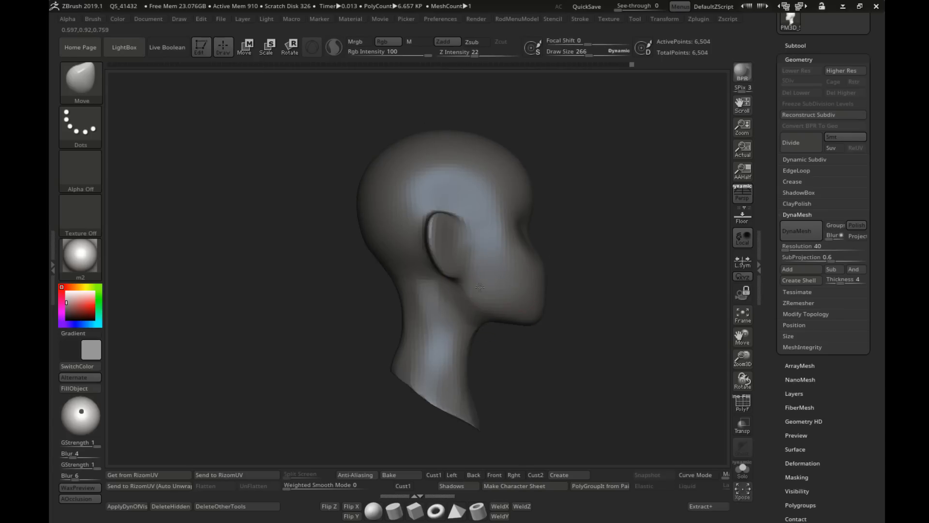
Step: Reshape the jawline between chin and ear with the Move brush at draw size 306
right_click_drag(538, 319, 453, 307, "alt")
mouse_move(452, 308)
right_mouse_down("ctrl")
mouse_move(455, 290)
mouse_move(413, 293)
mouse_move(422, 312)
right_mouse_up("ctrl")
key("s")
left_click_drag(422, 313, 421, 314)
key("s")
Step: Smooth the jaw corner at draw size 243 and refine the underside of the jaw with the Move brush at 175
key("s")
left_click_drag(484, 291, 486, 291)
right_click_drag(489, 293, 468, 298)
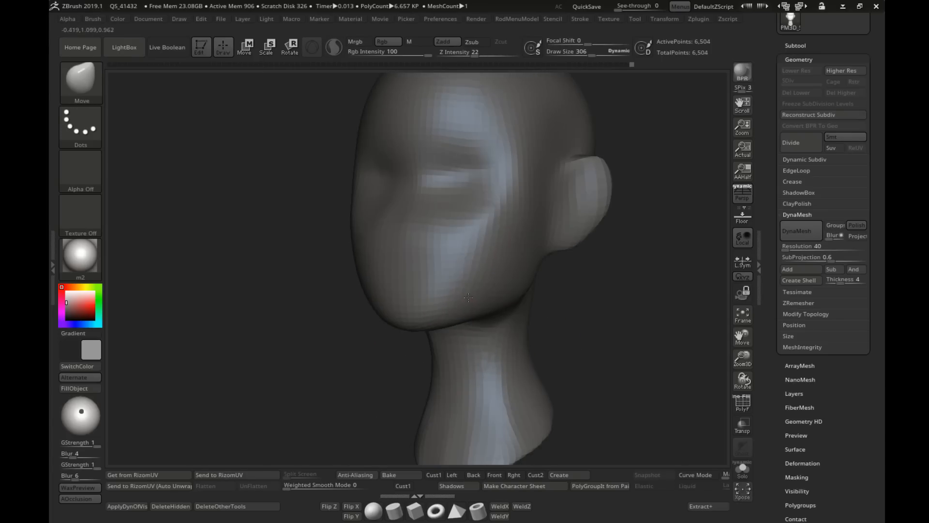
key("s")
left_click_drag(519, 291, 514, 291)
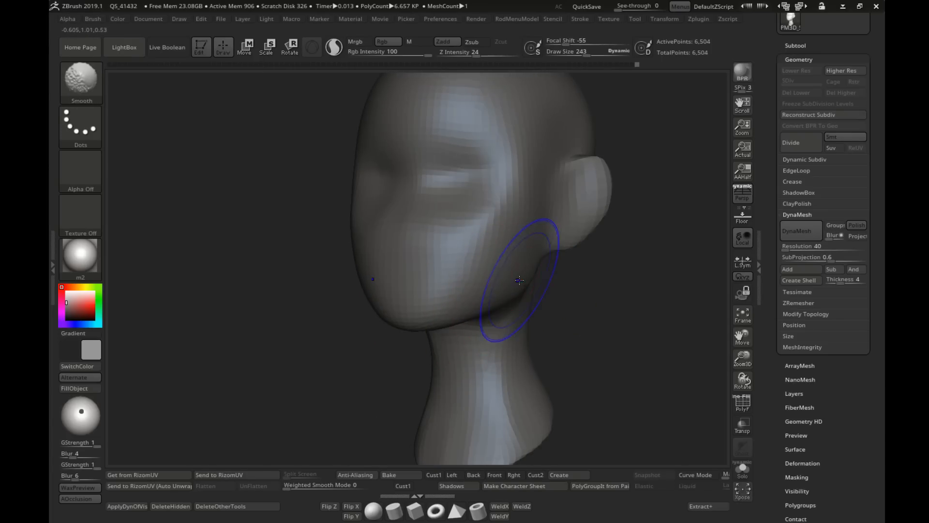
right_click_drag(494, 299, 517, 284)
key("s")
left_click_drag(517, 284, 519, 284)
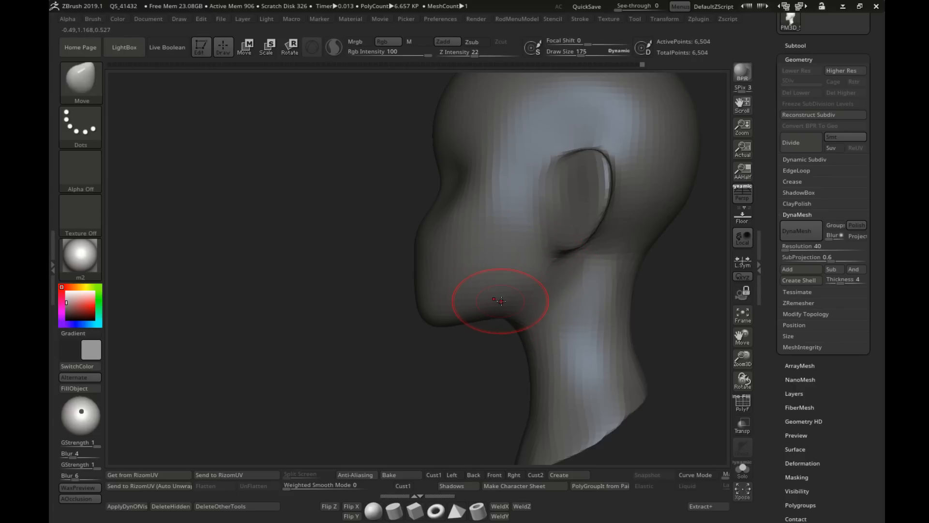
right_click_drag(488, 315, 486, 293, "ctrl")
mouse_move(486, 293)
right_mouse_down()
mouse_move(521, 303)
mouse_move(507, 277)
mouse_move(489, 291)
right_mouse_up()
Step: Adjust the cheeks and area below the eyes from the front with the Move brush, reducing the draw size to 140
right_click_drag(430, 286, 388, 242, "ctrl")
right_click_drag(315, 208, 388, 222, "alt")
right_click_drag(576, 218, 522, 233, "alt")
right_click_drag(522, 232, 527, 273, "ctrl")
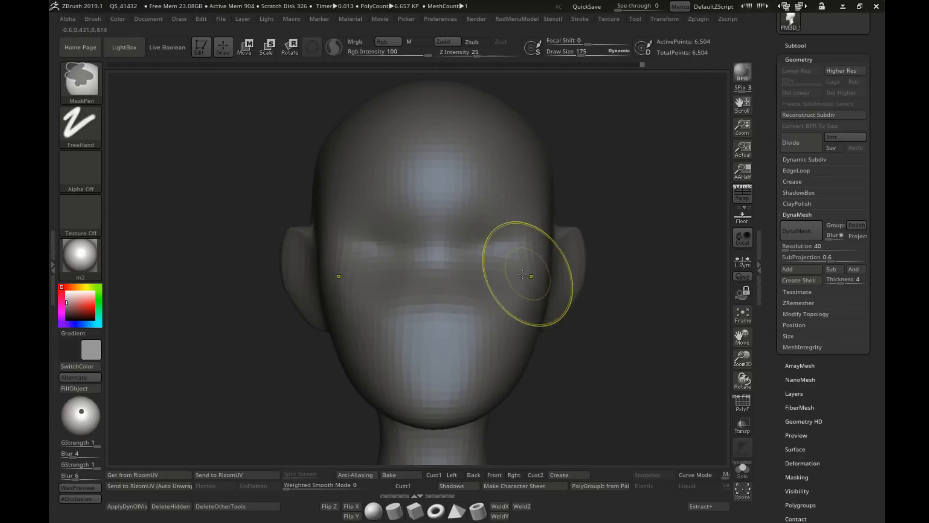
key("s")
mouse_move(520, 284)
left_mouse_down()
mouse_move(541, 285)
mouse_move(482, 254)
left_mouse_up()
key("s")
key("s")
key("s")
Step: Shape the inner and outer parts of the eye sockets with the Move brush at draw size 140
mouse_move(494, 260)
right_mouse_down()
mouse_move(516, 259)
mouse_move(416, 262)
mouse_move(412, 251)
mouse_move(436, 261)
mouse_move(438, 247)
right_mouse_up()
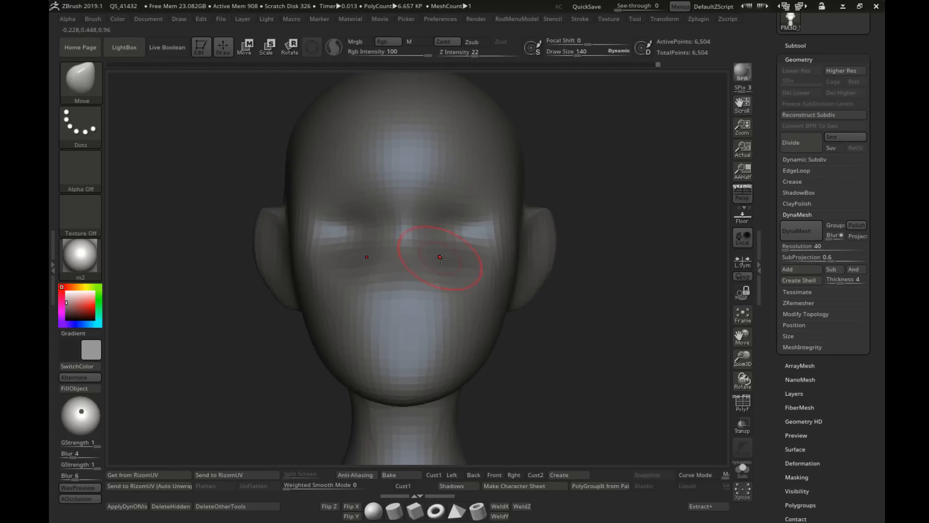
key("s")
left_click_drag(445, 257, 456, 257)
right_click_drag(446, 239, 467, 228)
key("s")
left_click_drag(490, 244, 483, 244)
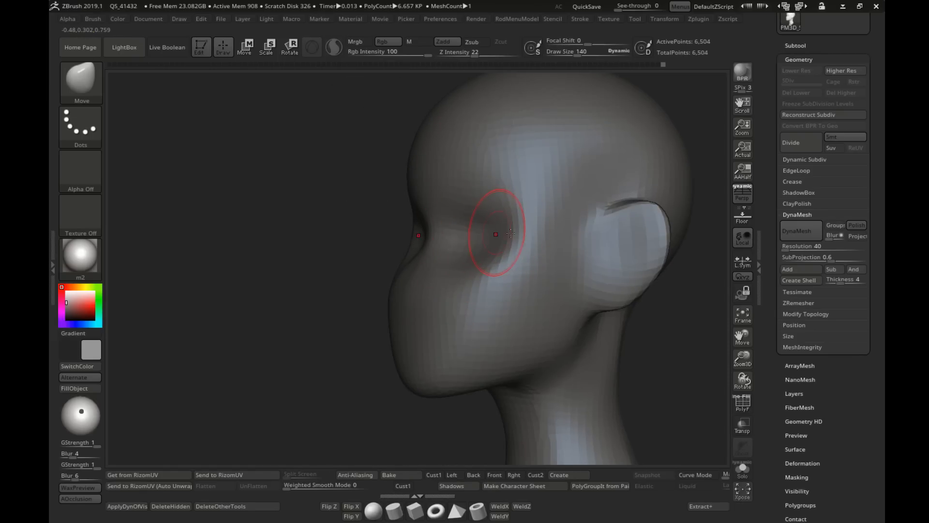
Step: Refine the outer eye socket and the side of the cheek with the Move brush, enlarging the draw size to 251
right_click_drag(511, 234, 525, 233, "shift")
key("s")
left_click_drag(523, 236, 533, 237)
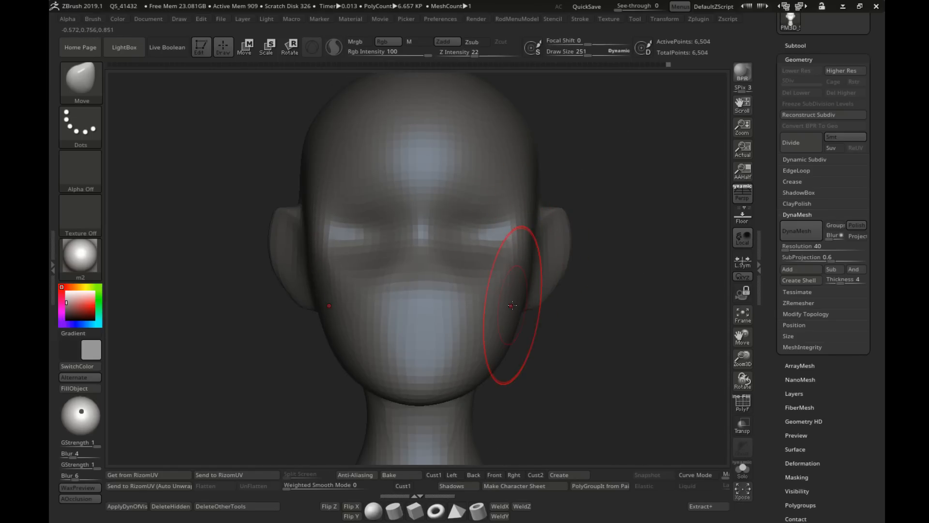
mouse_move(538, 333)
right_mouse_down("ctrl")
mouse_move(488, 321)
mouse_move(460, 261)
mouse_move(428, 283)
right_mouse_up("ctrl")
Step: Adjust the lower jaw from the front with the Move brush at draw size 175
key("s")
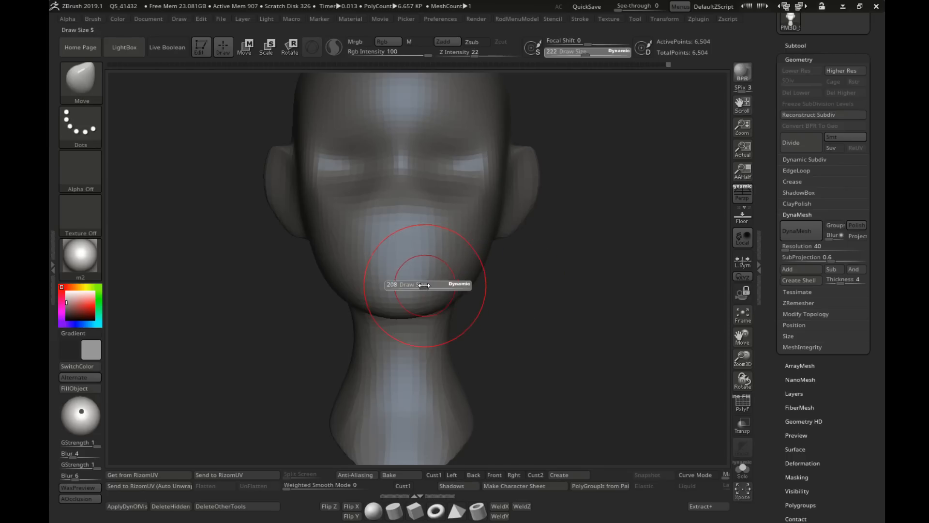
mouse_move(428, 284)
left_mouse_down()
mouse_move(448, 285)
mouse_move(436, 290)
left_mouse_up()
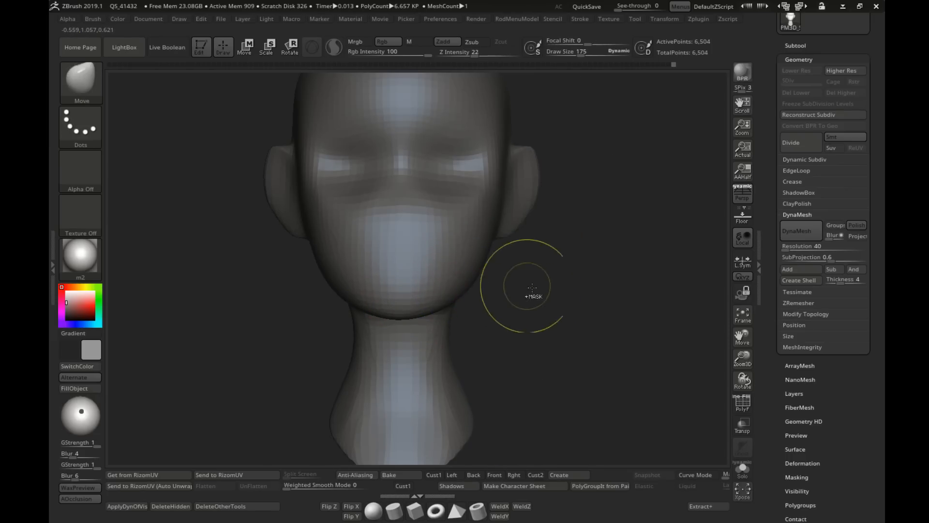
right_click_drag(523, 287, 518, 237, "ctrl")
right_click_drag(518, 237, 571, 248, "shift")
right_click_drag(435, 204, 489, 231, "ctrl")
right_click_drag(489, 231, 471, 228)
Step: Refine the ear's rear edge and the head surface behind it with the Move brush at draw size 135
key("s")
left_click_drag(467, 228, 443, 213)
right_click_drag(395, 219, 417, 222)
key("s")
left_click_drag(419, 223, 420, 222)
right_click_drag(420, 222, 400, 221)
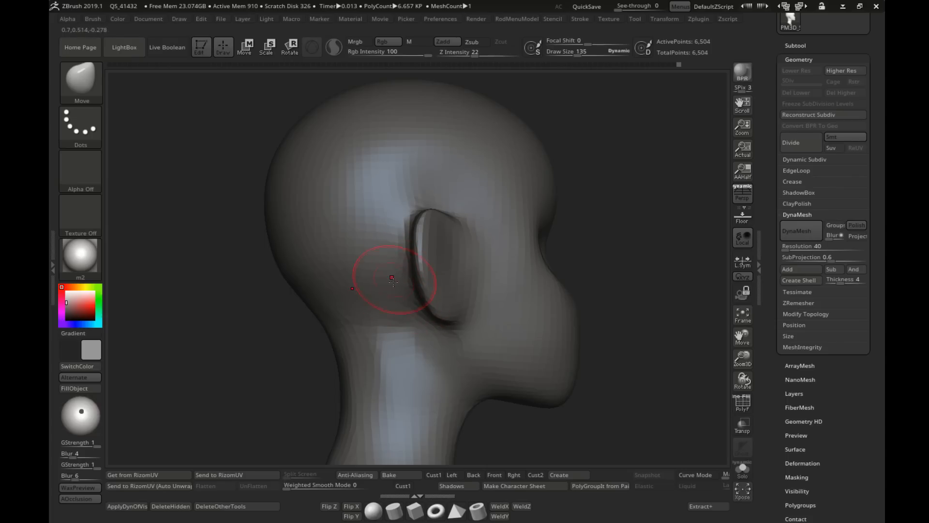
right_click_drag(410, 211, 425, 198)
key("s")
right_click_drag(400, 273, 412, 243)
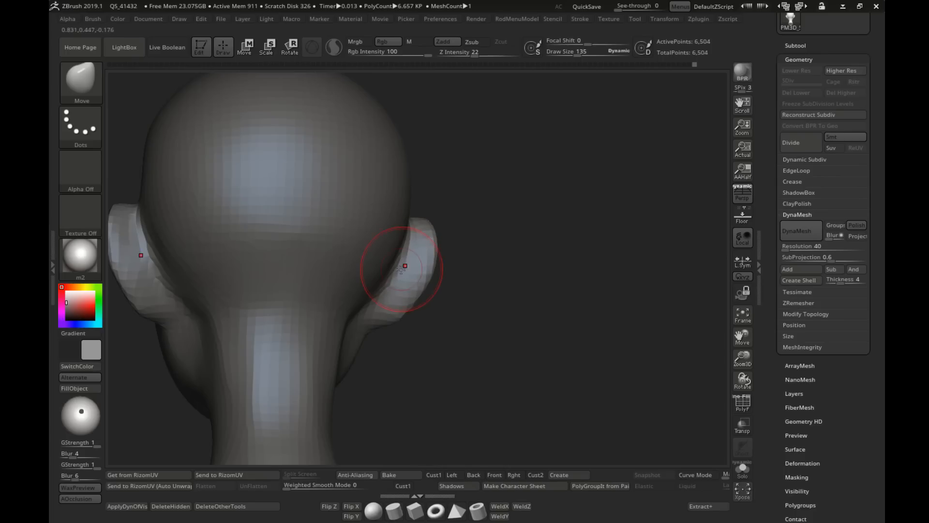
Step: Reshape the back of the ears and the transition into the neck with the Move brush at draw size 114
key("s")
left_click_drag(401, 270, 399, 270)
left_click_drag(403, 276, 399, 279)
right_click_drag(379, 294, 418, 288, "shift")
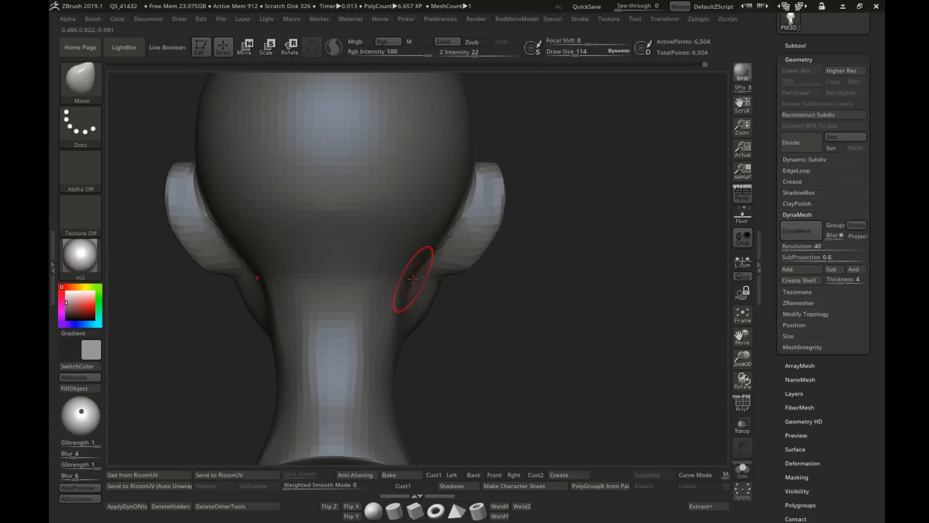
mouse_move(412, 283)
left_mouse_down("shift")
mouse_move(383, 317)
mouse_move(392, 296)
left_mouse_up("shift")
Step: Smooth the upper neck below the ears at draw size 182 and adjust its contour with the Move brush at 124
key("s")
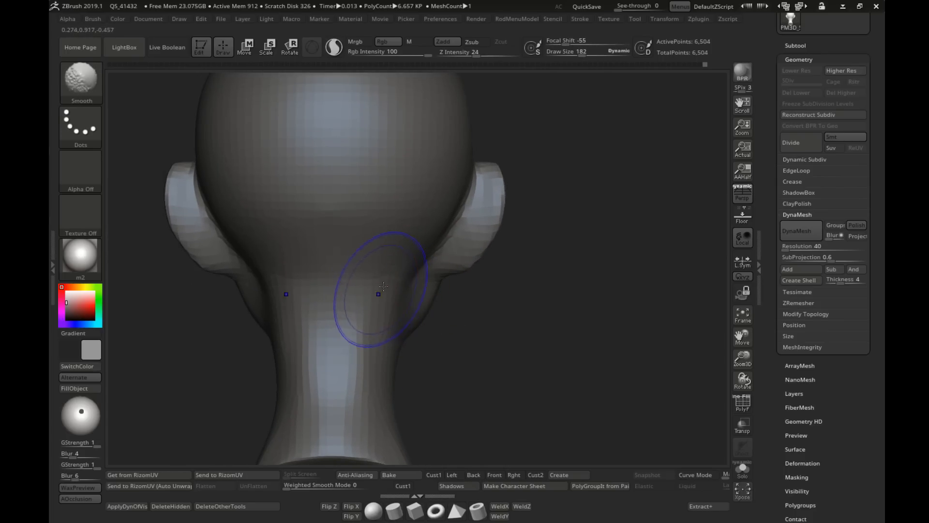
key("s")
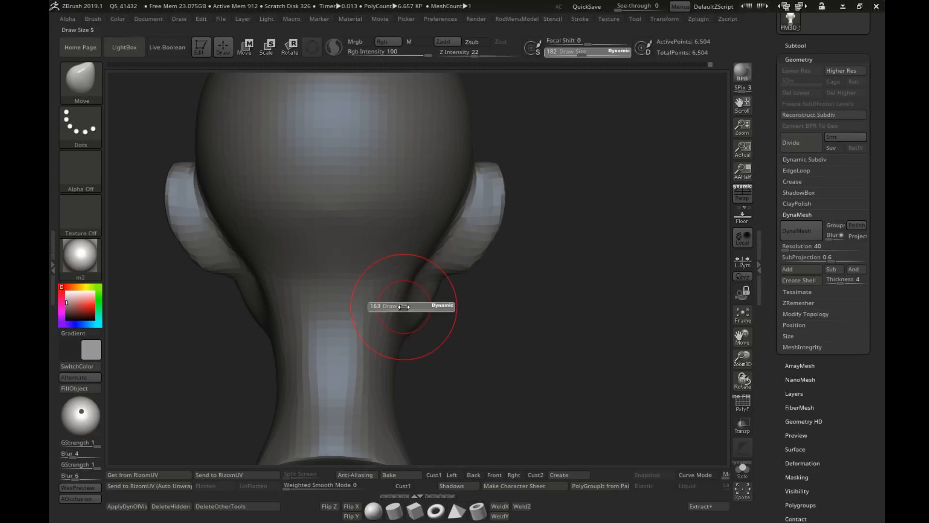
left_click_drag(409, 307, 407, 307)
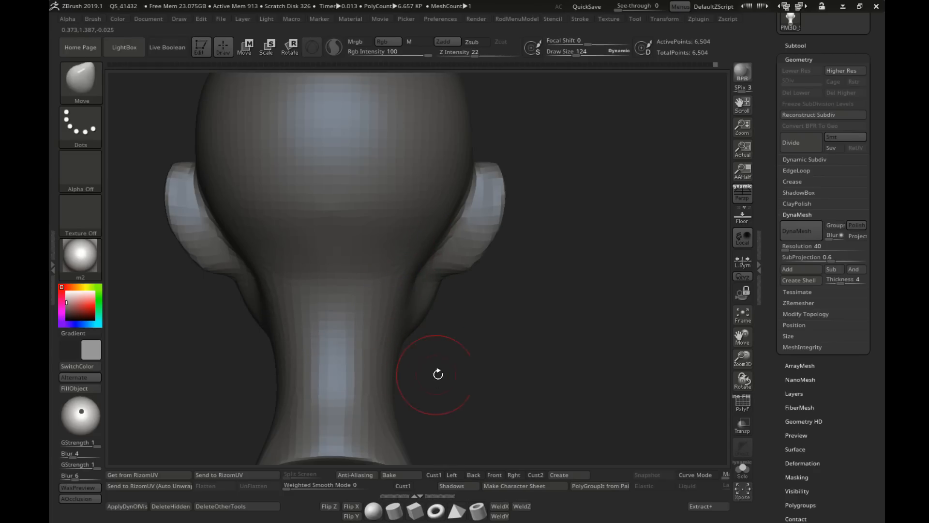
left_click_drag(438, 374, 430, 320)
Step: Shape the brow and the upper part of the eye sockets with the Move brush at draw size 151
mouse_move(429, 320)
right_mouse_down("shift")
mouse_move(412, 315)
mouse_move(450, 281)
mouse_move(390, 230)
mouse_move(444, 262)
right_mouse_up("shift")
key("s")
left_click_drag(435, 262, 445, 262)
right_click_drag(445, 263, 437, 260)
key("s")
left_click_drag(436, 260, 426, 260)
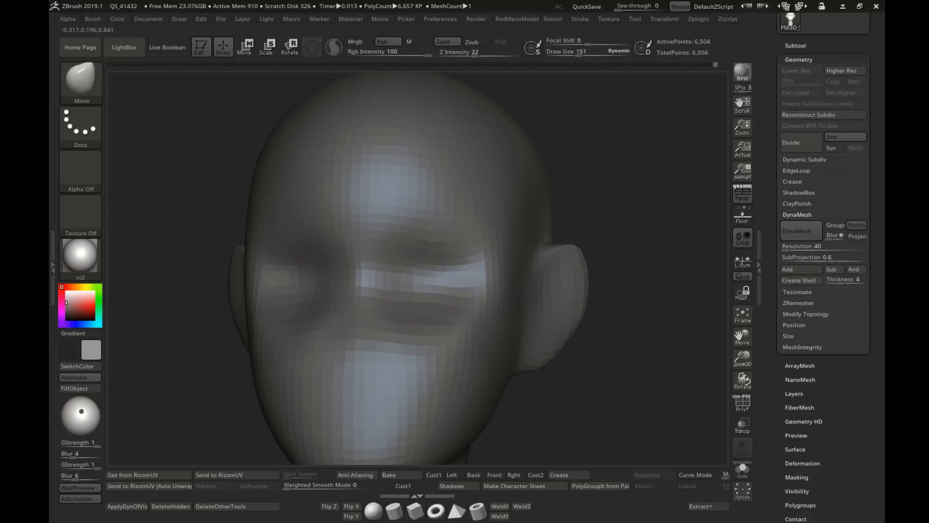
right_click_drag(441, 251, 428, 218, "ctrl")
right_click_drag(429, 218, 455, 227, "shift")
Step: Refine the nose bridge and inner eye sockets with the Move brush at draw size 129
right_click_drag(452, 334, 453, 279, "alt")
mouse_move(452, 278)
right_mouse_down("ctrl")
mouse_move(455, 259)
mouse_move(453, 271)
mouse_move(489, 264)
mouse_move(450, 232)
mouse_move(449, 258)
mouse_move(405, 258)
right_mouse_up("ctrl")
key("s")
left_click_drag(409, 257, 357, 262)
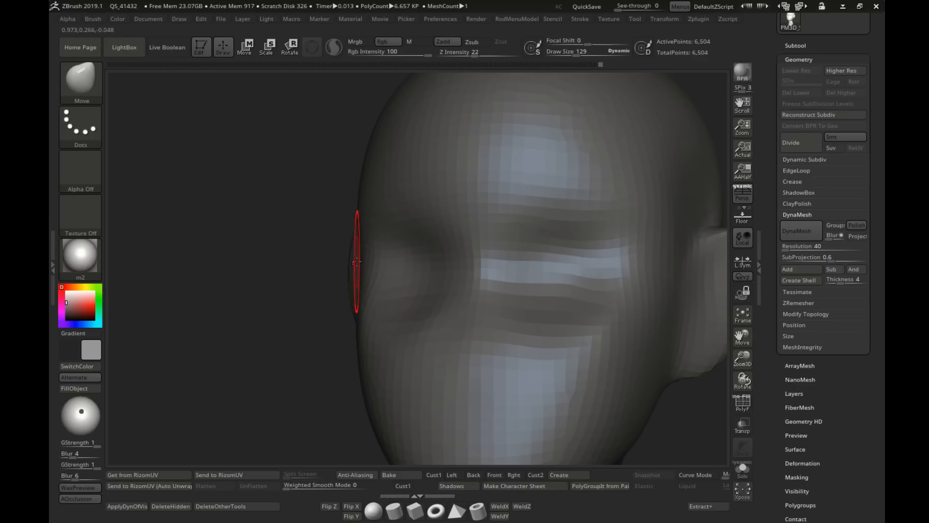
right_click_drag(358, 262, 411, 262, "shift")
right_click_drag(411, 262, 421, 233, "ctrl")
left_click_drag(522, 276, 538, 290, "shift")
mouse_move(548, 322)
right_mouse_down("ctrl")
mouse_move(533, 311)
mouse_move(589, 293)
mouse_move(489, 324)
mouse_move(469, 295)
right_mouse_up("ctrl")
mouse_move(469, 295)
right_mouse_down("ctrl")
mouse_move(454, 288)
mouse_move(467, 270)
right_mouse_up("ctrl")
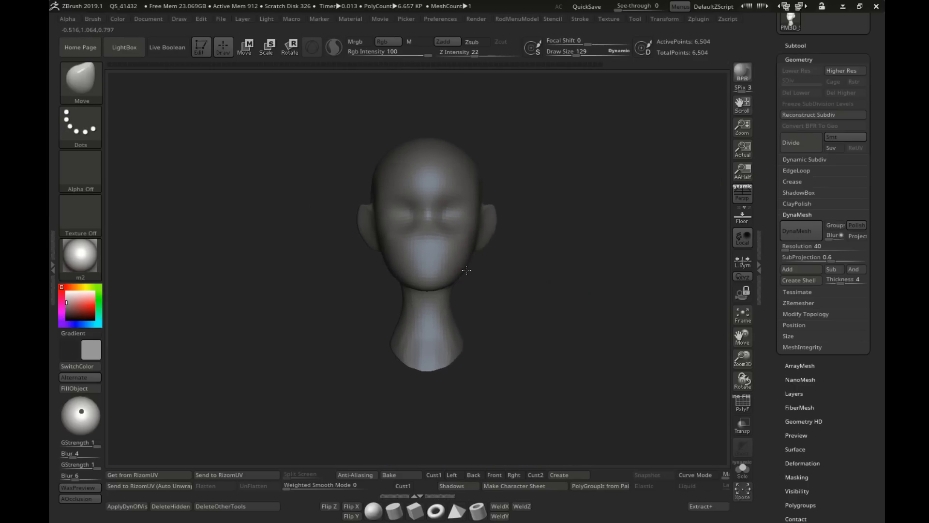
Step: Reshape the sides of the neck at draw size 188 and its lower end at 222 with the Move brush
mouse_move(442, 298)
left_mouse_down("shift")
mouse_move(444, 309)
mouse_move(409, 328)
left_mouse_up("shift")
key("s")
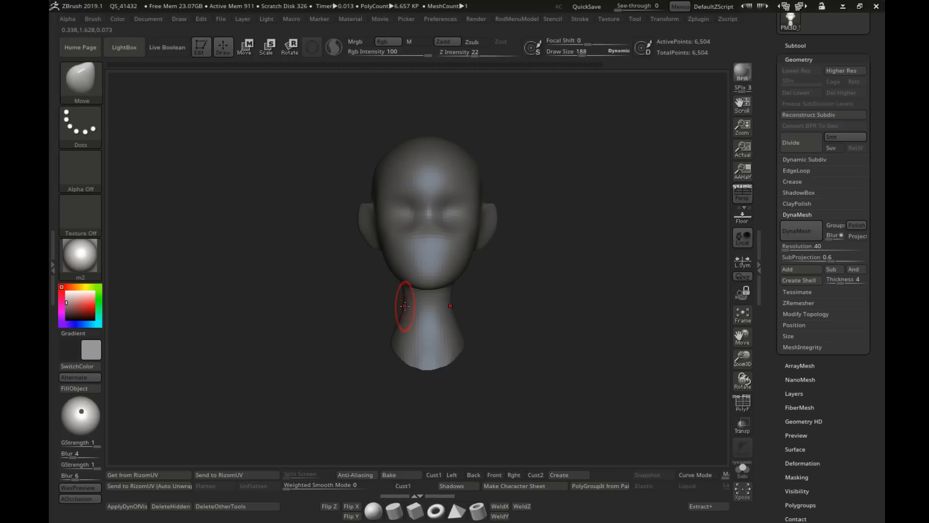
key("s")
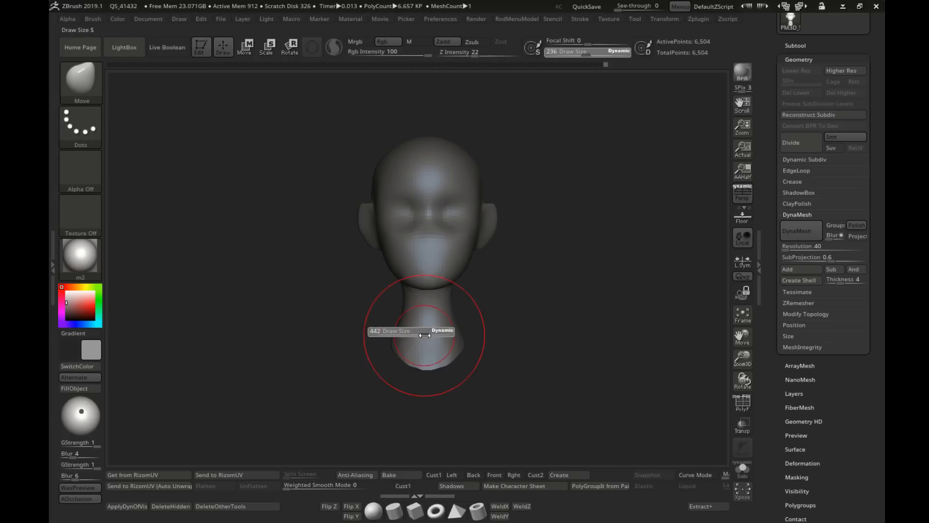
mouse_move(426, 330)
left_mouse_down()
mouse_move(438, 361)
mouse_move(425, 338)
mouse_move(443, 337)
mouse_move(428, 330)
left_mouse_up()
key("s")
key("s")
Step: Refine the ear's outline and its front edge from the side with the Move brush at draw sizes 119 and 124
key("s")
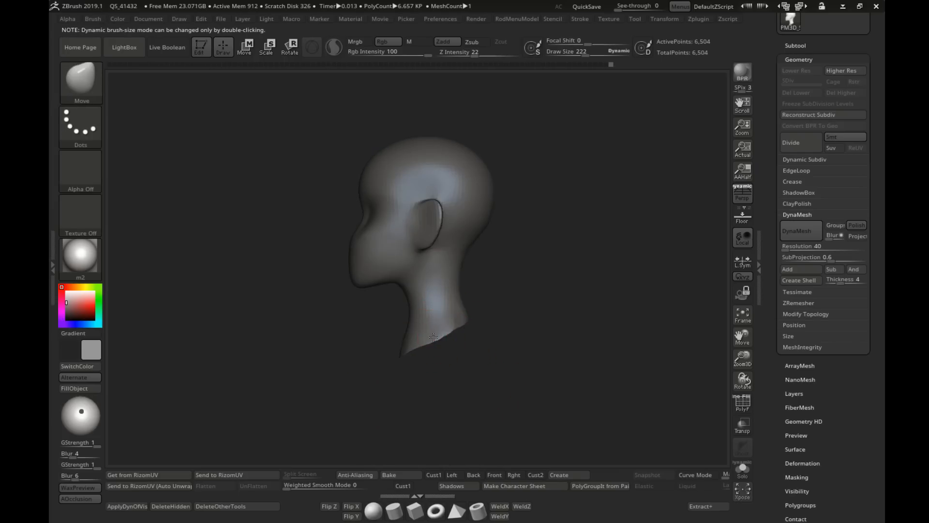
mouse_move(443, 324)
right_mouse_down("shift")
mouse_move(479, 313)
mouse_move(484, 283)
mouse_move(445, 337)
right_mouse_up("shift")
mouse_move(444, 336)
right_mouse_down("ctrl")
mouse_move(446, 230)
mouse_move(414, 272)
right_mouse_up("ctrl")
key("s")
left_click_drag(412, 274, 403, 274)
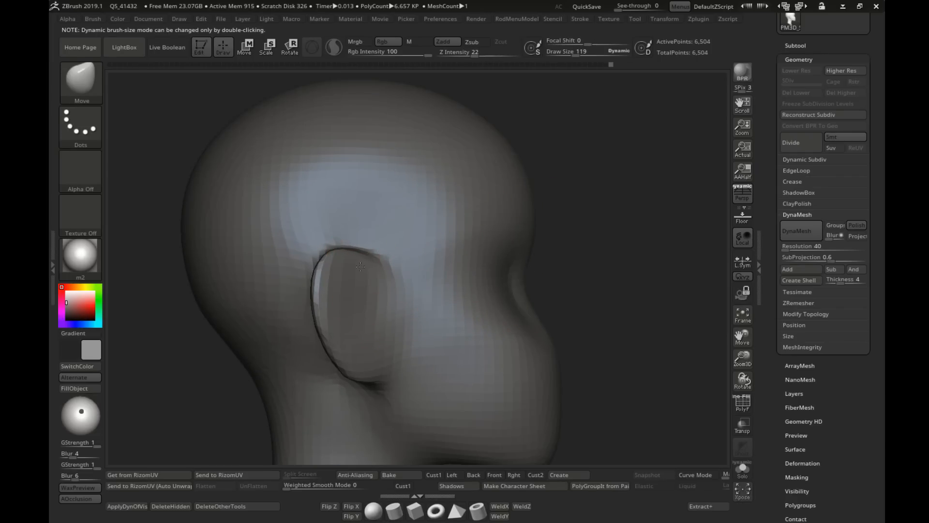
mouse_move(424, 305)
right_mouse_down("ctrl")
mouse_move(408, 263)
mouse_move(456, 263)
right_mouse_up("ctrl")
key("s")
mouse_move(449, 231)
left_mouse_down()
mouse_move(461, 231)
mouse_move(395, 238)
left_mouse_up()
key("s")
key("s")
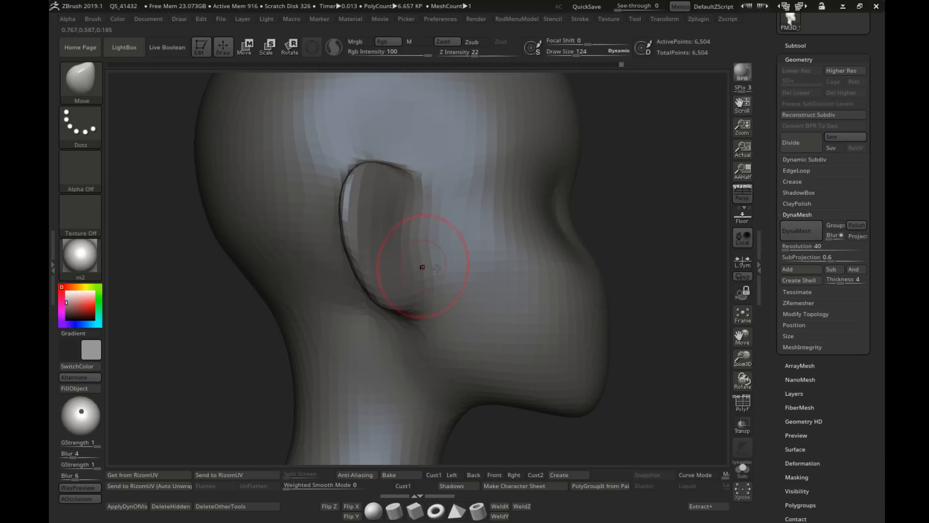
right_click_drag(436, 268, 426, 242, "ctrl")
right_click_drag(426, 243, 271, 242)
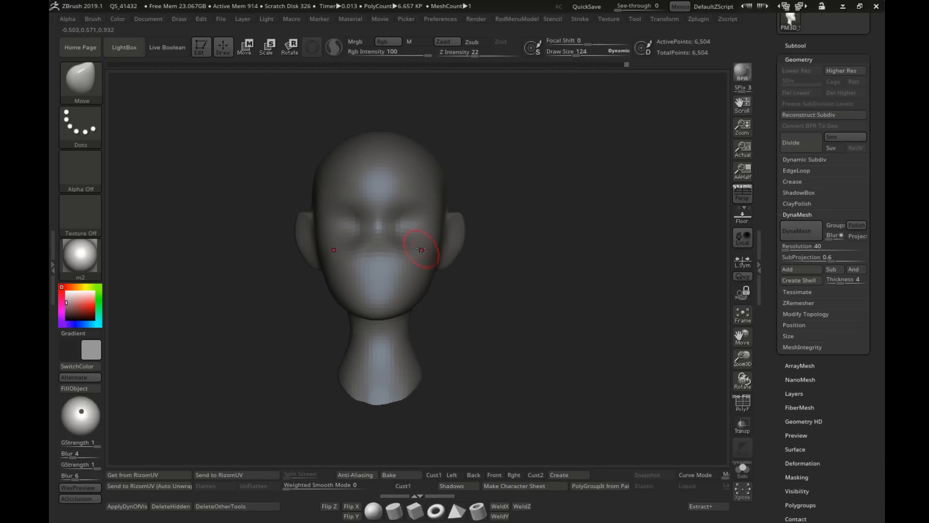
Step: Adjust the inner eye sockets and the area beneath the eyes from the front with the Move brush
right_click_drag(420, 249, 435, 227, "ctrl")
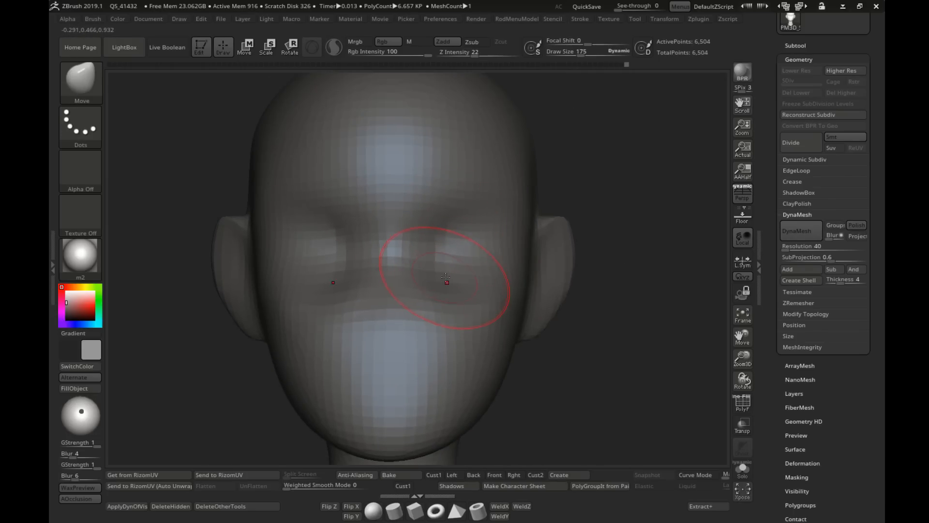
key("s")
left_click_drag(422, 246, 414, 246)
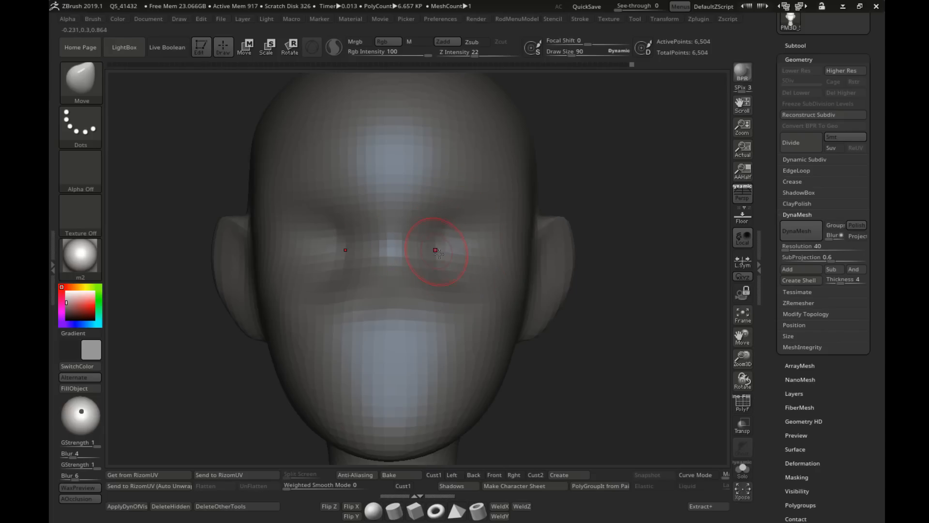
mouse_move(436, 254)
right_mouse_down("ctrl")
mouse_move(441, 228)
mouse_move(426, 214)
right_mouse_up("ctrl")
right_click_drag(426, 215, 433, 257, "ctrl")
Step: Reshape the jawline from the front and three-quarter views with the Move brush at draw sizes 222 and 266
key("s")
left_click_drag(447, 323, 461, 323)
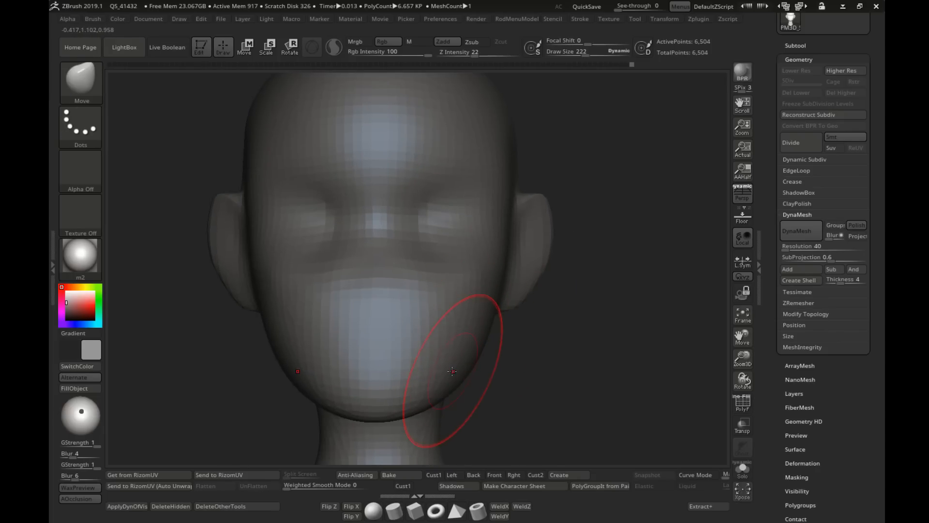
right_click_drag(469, 383, 438, 386)
key("s")
left_click_drag(457, 385, 461, 385)
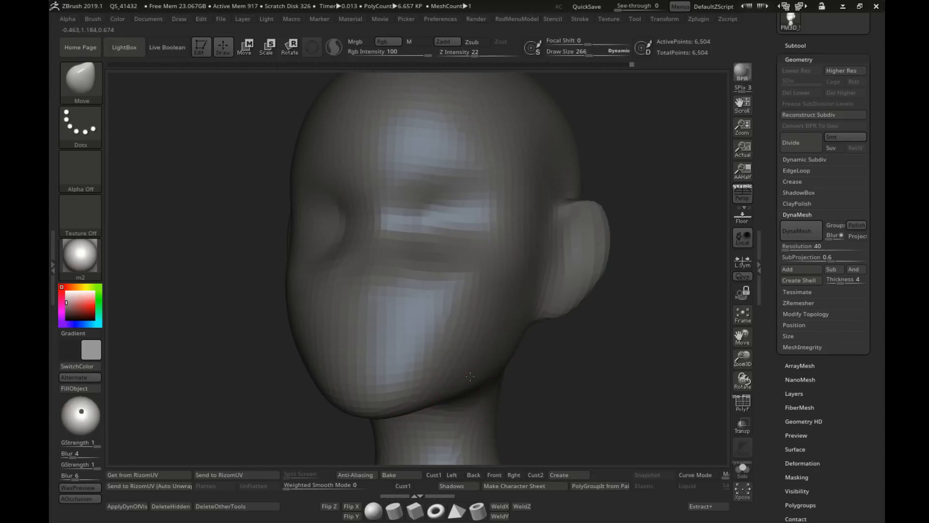
right_click_drag(495, 373, 509, 334, "shift")
right_click_drag(392, 382, 423, 365, "alt")
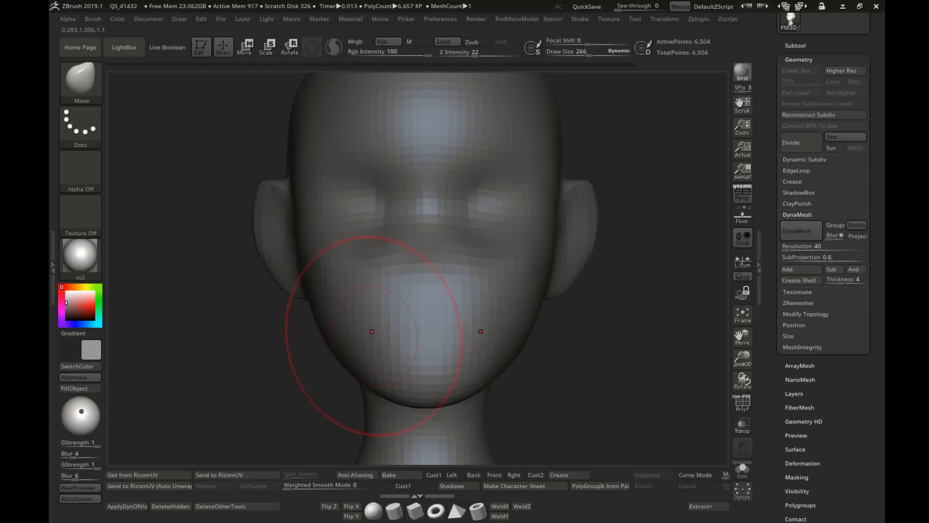
Step: Refine the lower cheek and chin contour from the front with the Move brush at draw size 215
key("s")
left_click_drag(371, 332, 367, 332)
right_click_drag(380, 367, 463, 297, "ctrl")
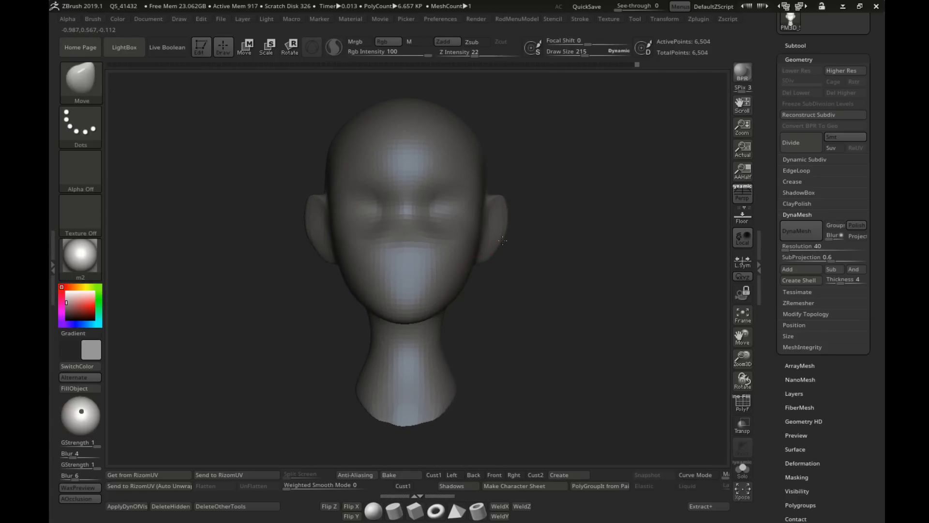
Step: Smooth the upper side of the skull from the front at draw size 201
right_click_drag(508, 208, 518, 251, "ctrl")
key("shift")
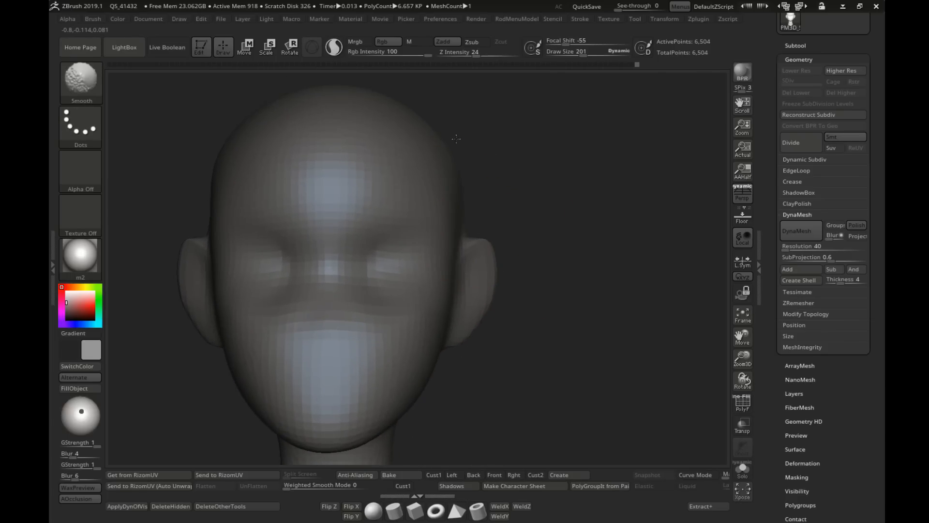
key("shift")
mouse_move(426, 136)
right_mouse_down()
mouse_move(519, 212)
mouse_move(457, 230)
mouse_move(489, 242)
mouse_move(519, 294)
right_mouse_up()
key("shift")
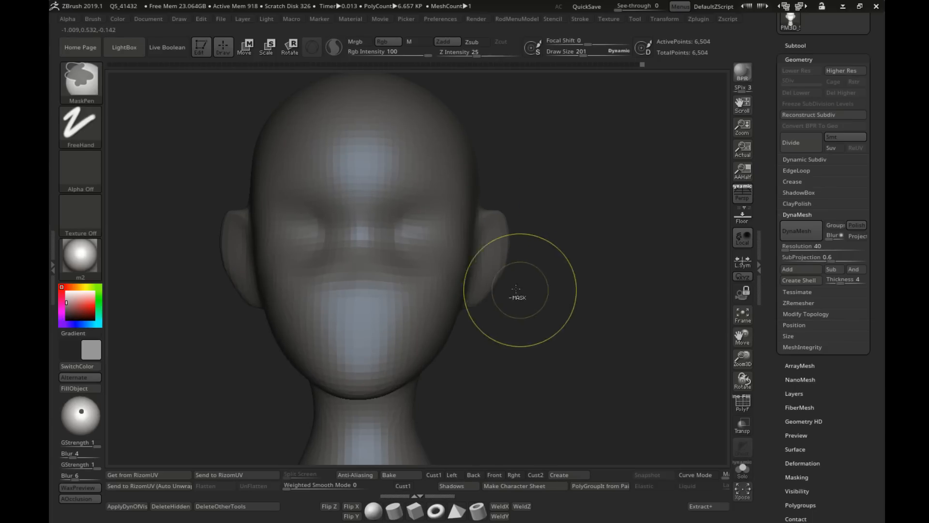
Step: Adjust the ear's shape and position from the side with the Move brush at draw sizes 151 and 163
key("s")
left_click_drag(510, 288, 505, 288)
right_click_drag(505, 288, 455, 254)
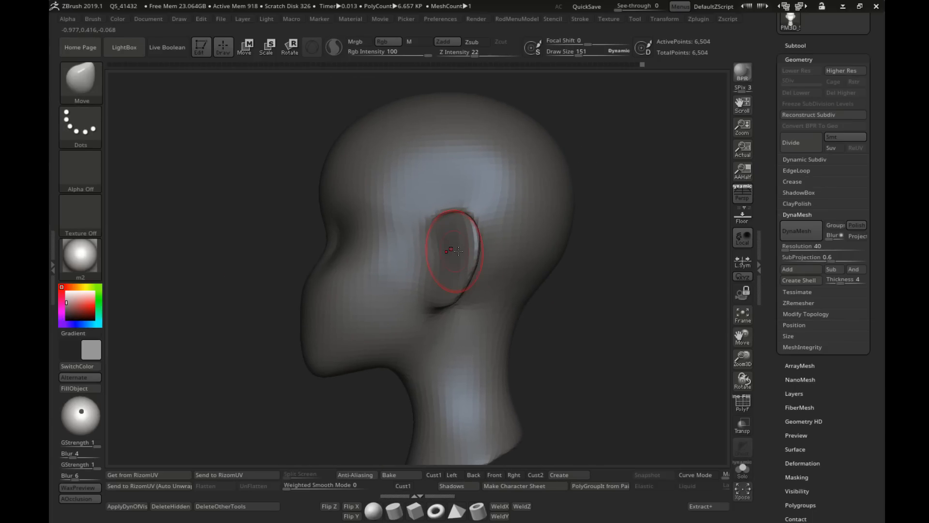
key("s")
left_click_drag(455, 265, 460, 265)
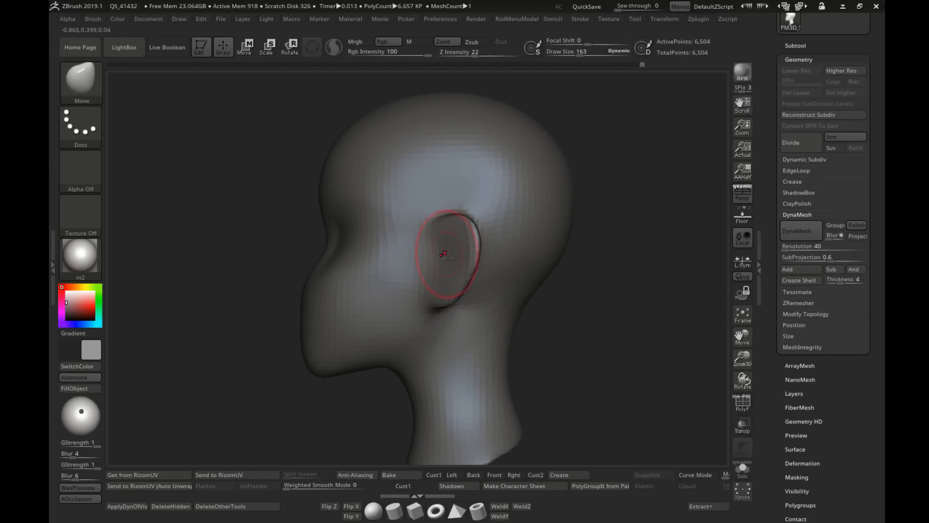
Step: Push the front of the neck forward below the jaw with the Move brush and smooth the throat at draw size 151
right_click_drag(560, 328, 444, 307, "ctrl")
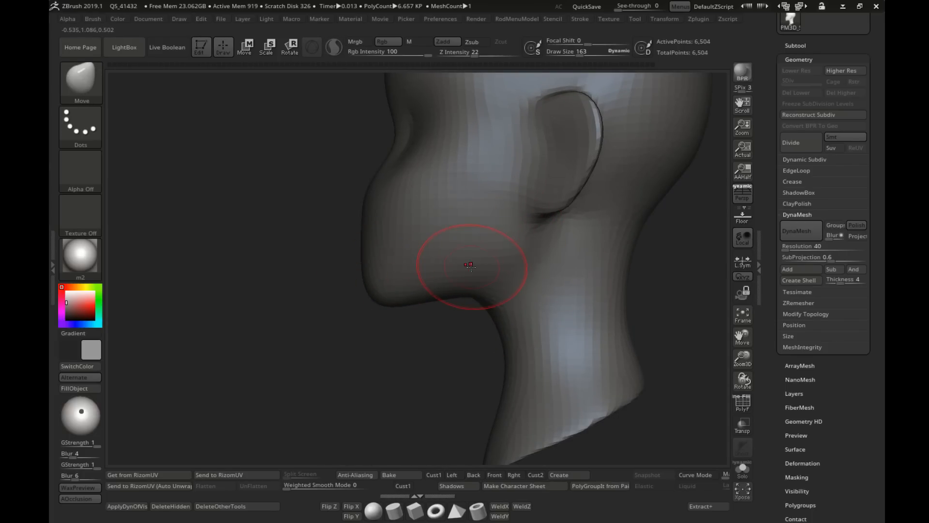
key("s")
left_click_drag(504, 346, 496, 343)
key("s")
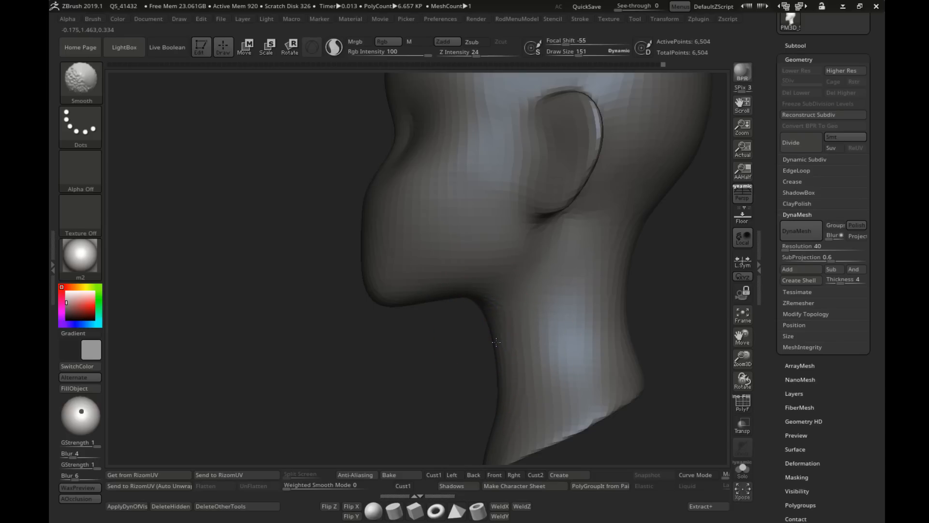
mouse_move(496, 344)
right_mouse_down("ctrl")
mouse_move(507, 336)
mouse_move(496, 321)
mouse_move(447, 333)
right_mouse_up("ctrl")
Step: Reshape the back of the neck in profile with the Move brush at draw size 297, reducing it to 222
right_click_drag(513, 306, 502, 335, "ctrl")
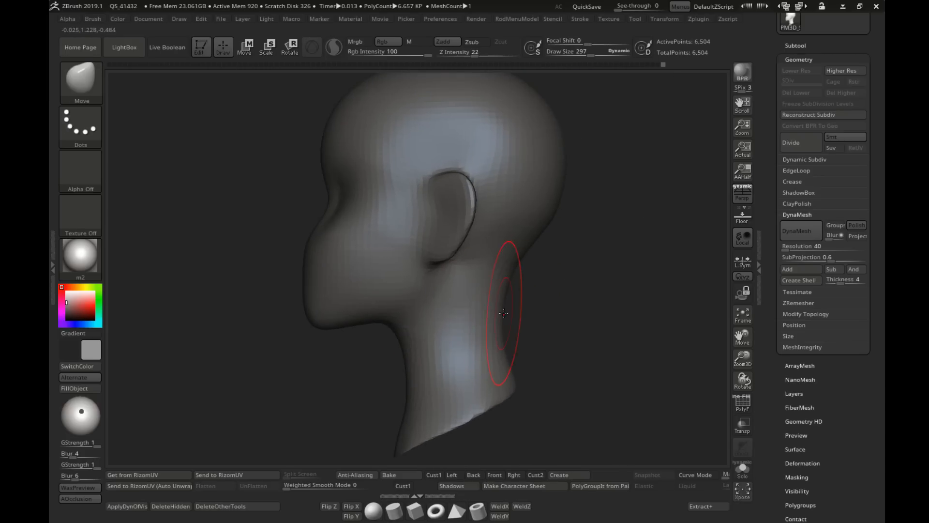
key("s")
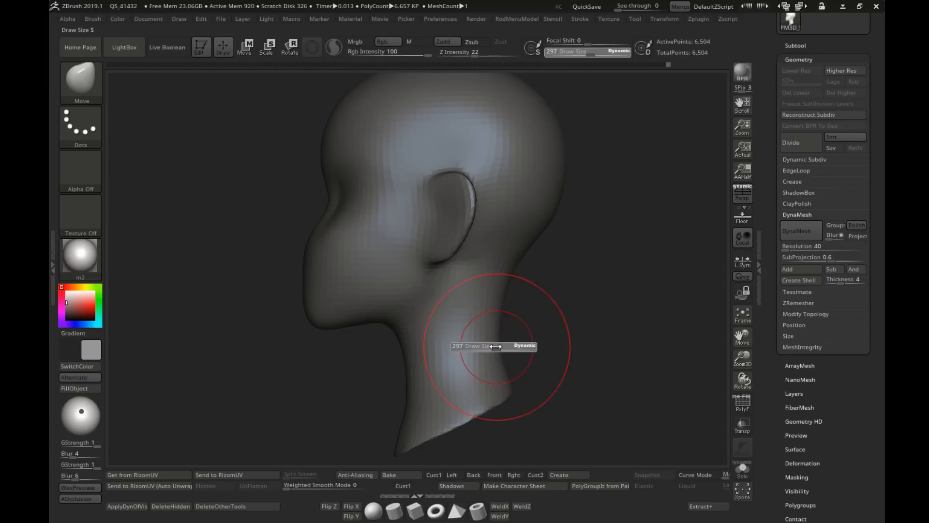
left_click_drag(497, 346, 490, 347)
left_click_drag(507, 295, 497, 295)
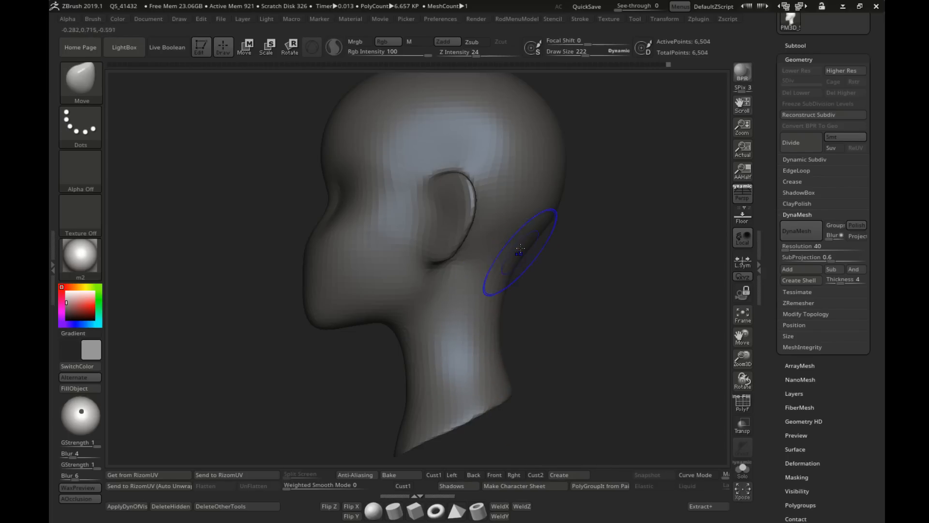
Step: Refine and smooth the nape where the skull meets the neck at draw size 151
key("s")
left_click_drag(532, 230, 526, 230)
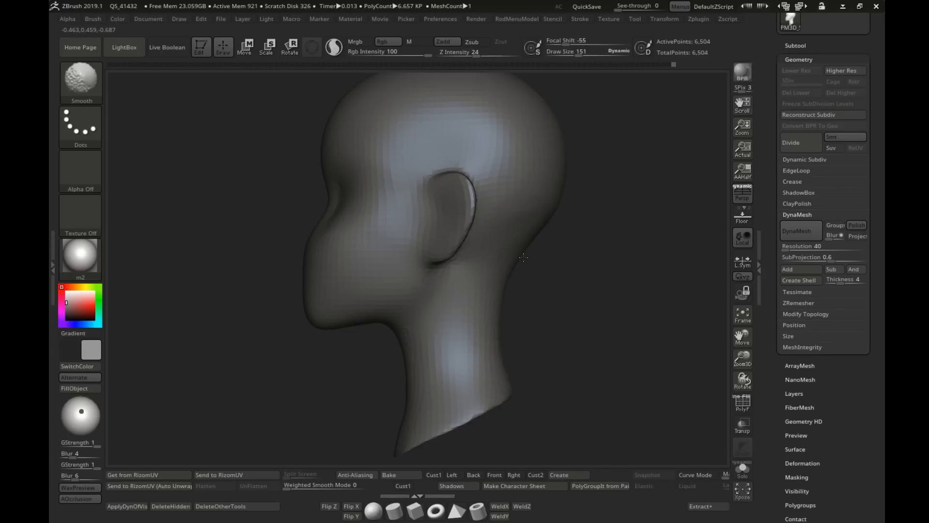
mouse_move(606, 325)
right_mouse_down("ctrl")
mouse_move(524, 268)
mouse_move(443, 289)
mouse_move(491, 326)
right_mouse_up("ctrl")
Step: Reshape the ear and the skull around it from the side and rear with the Move brush at draw size 151
right_click_drag(403, 240, 571, 243, "alt")
key("s")
right_click_drag(627, 217, 477, 213, "alt")
right_click_drag(477, 204, 550, 247, "ctrl")
left_click_drag(511, 241, 504, 247, "shift")
right_click_drag(504, 247, 477, 250)
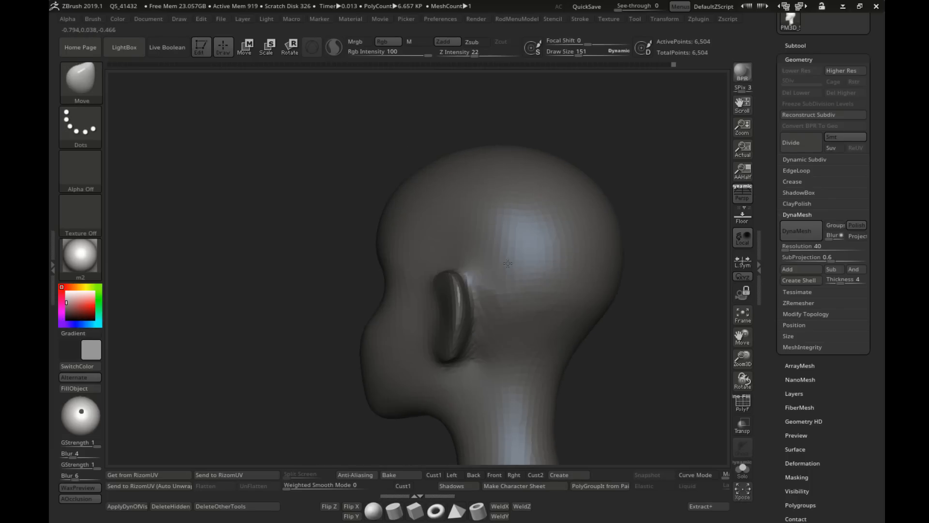
Step: Refine the backs of the ears where they join the skull with the Move brush at draw sizes 104 and 182
left_click_drag(516, 268, 525, 269, "shift")
right_click_drag(527, 270, 478, 275)
key("s")
left_click_drag(479, 275, 472, 275)
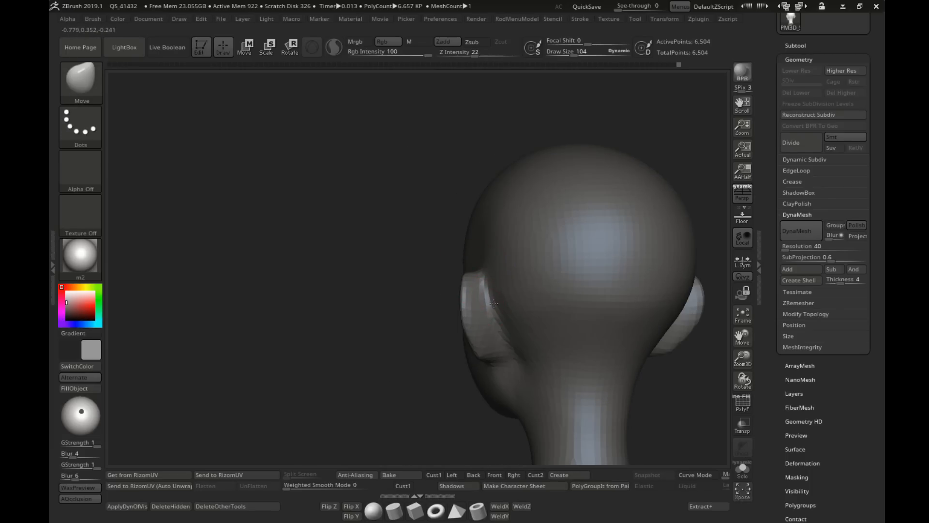
mouse_move(543, 357)
right_mouse_down()
mouse_move(536, 332)
mouse_move(499, 296)
right_mouse_up()
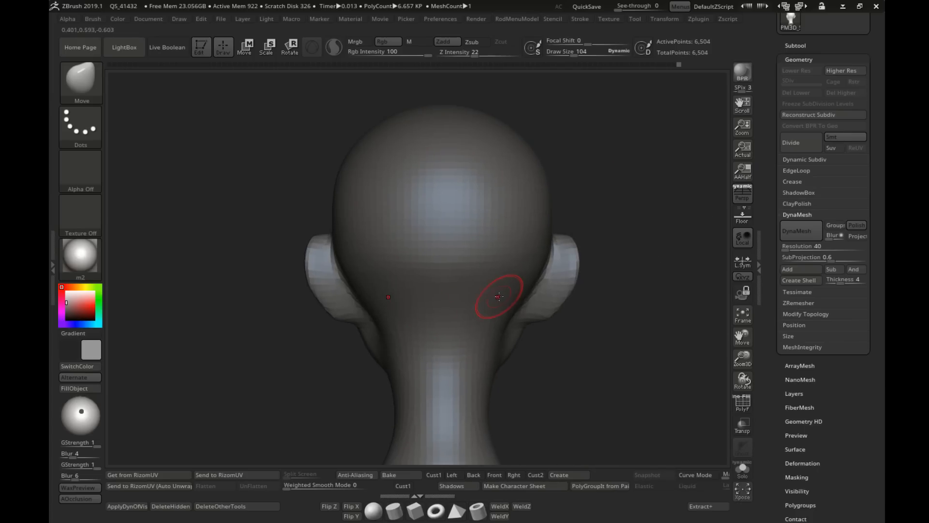
key("s")
left_click_drag(540, 265, 548, 264)
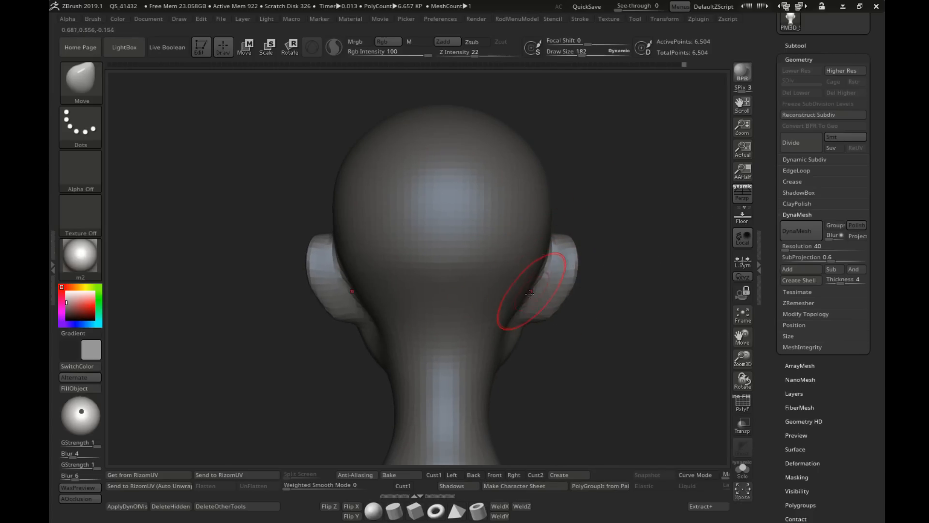
right_click_drag(582, 313, 539, 371)
right_click_drag(448, 289, 469, 321, "alt")
Step: Carve the mouth line across the lower face with the DamStandard brush at draw sizes 58 and 54
mouse_move(460, 232)
right_mouse_down("ctrl")
mouse_move(484, 280)
mouse_move(421, 266)
mouse_move(435, 343)
mouse_move(501, 294)
mouse_move(536, 300)
right_mouse_up("ctrl")
key("b")
key("d")
key("s")
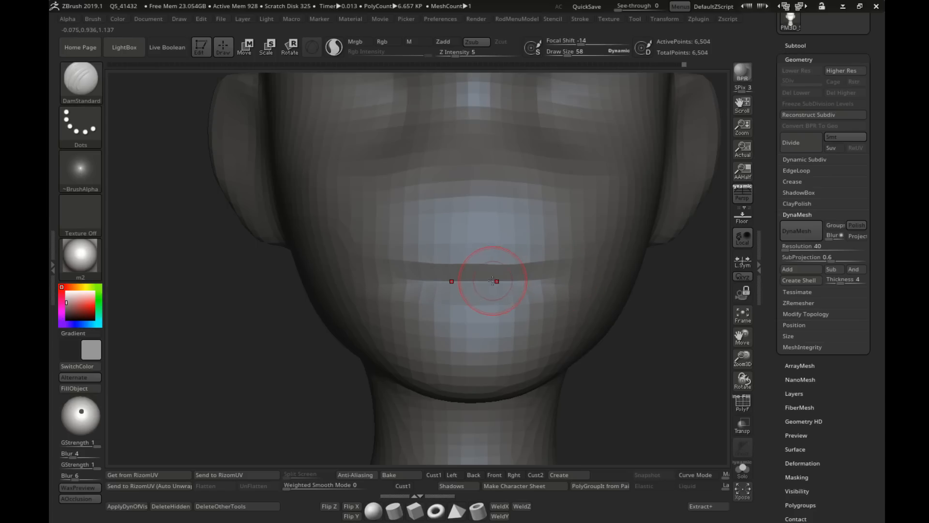
mouse_move(419, 280)
right_mouse_down()
mouse_move(362, 282)
mouse_move(503, 280)
mouse_move(419, 274)
right_mouse_up()
key("s")
left_click_drag(419, 274, 417, 274)
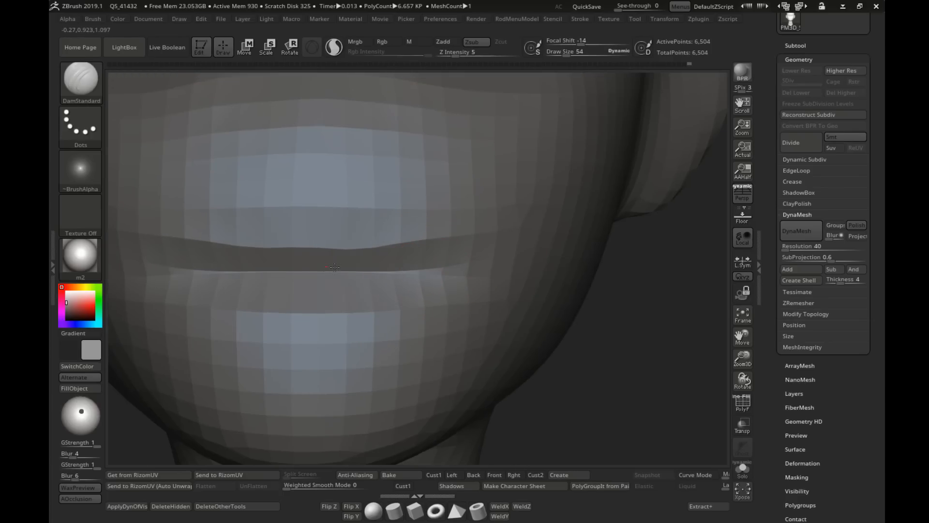
right_click_drag(334, 267, 459, 267)
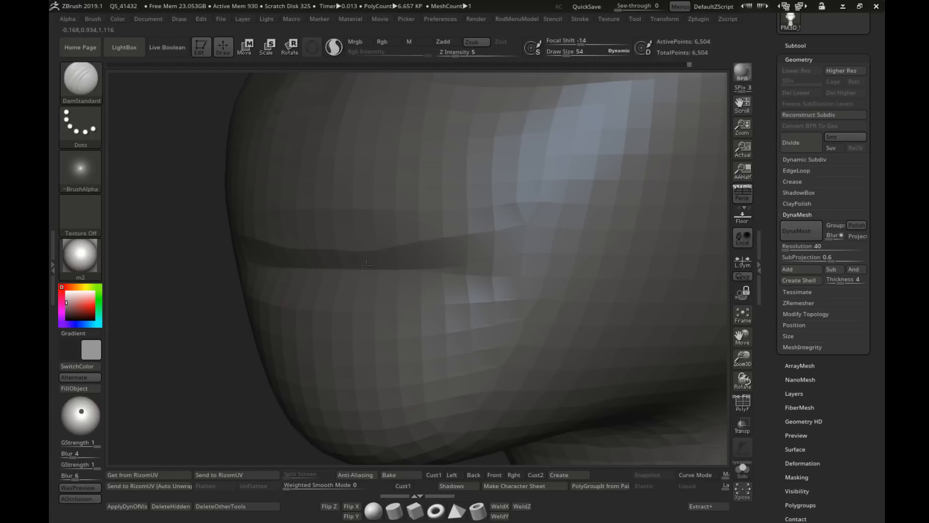
Step: Pull the upper lip's edge into shape from below with the Move brush at draw size 30
key("b")
key("m")
key("v")
right_click_drag(348, 266, 329, 248)
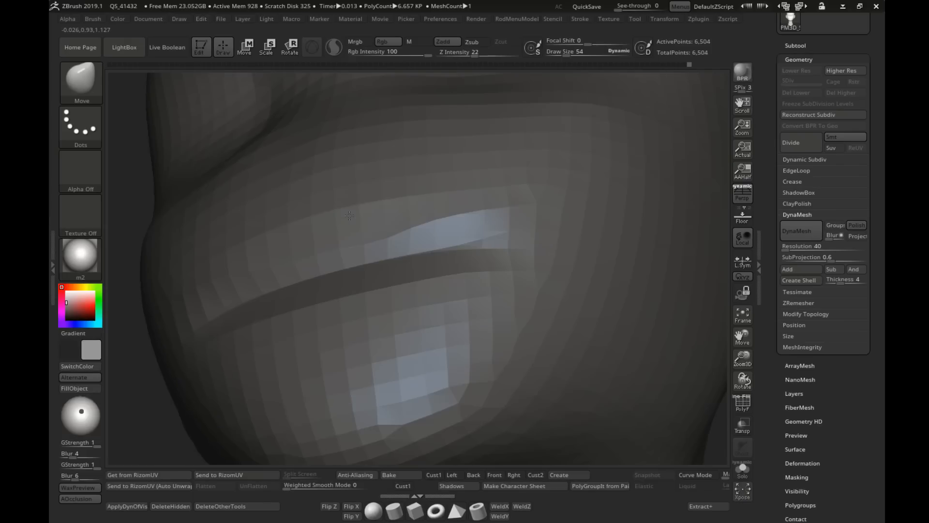
key("s")
left_click(328, 247)
left_click_drag(386, 242, 385, 236)
right_click_drag(385, 236, 373, 248)
left_click_drag(372, 244, 366, 232)
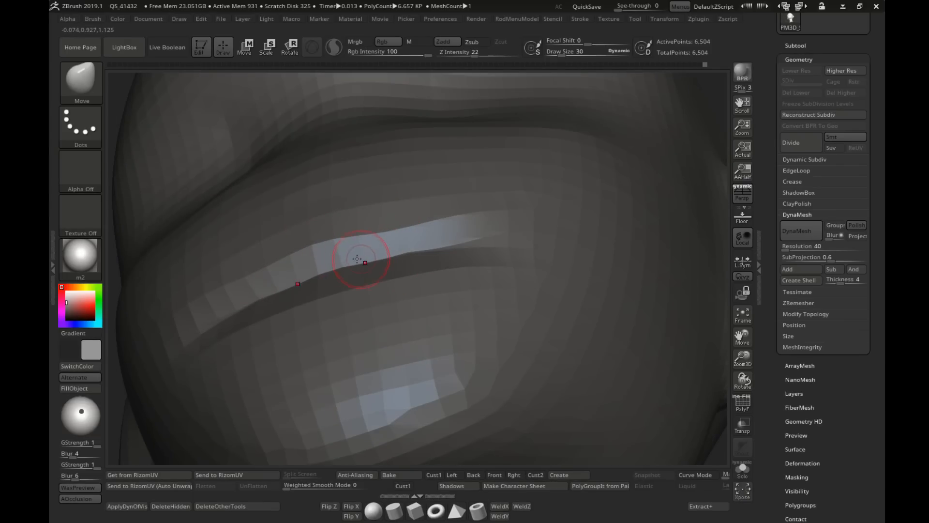
right_click_drag(357, 259, 336, 269)
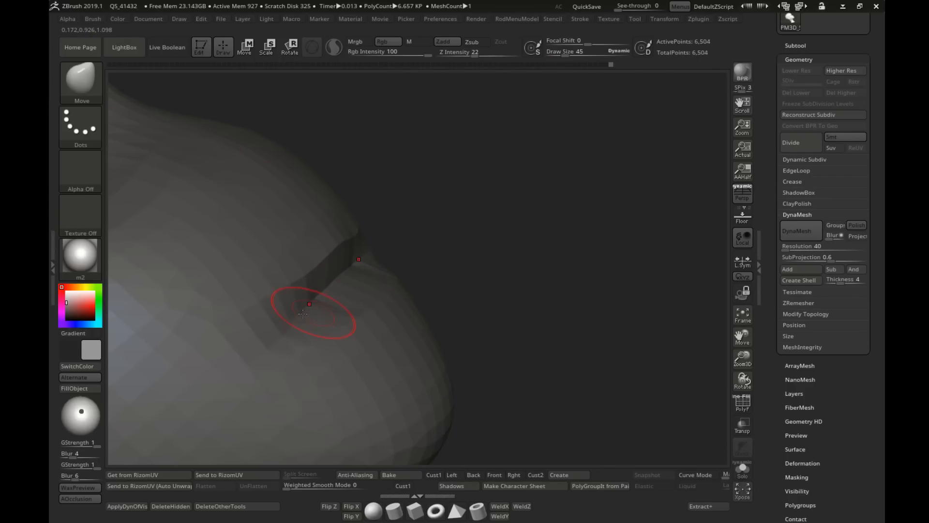
Step: Adjust the mouth corners and the lip line from the front with the Move brush at draw size 45
right_click_drag(334, 277, 460, 229)
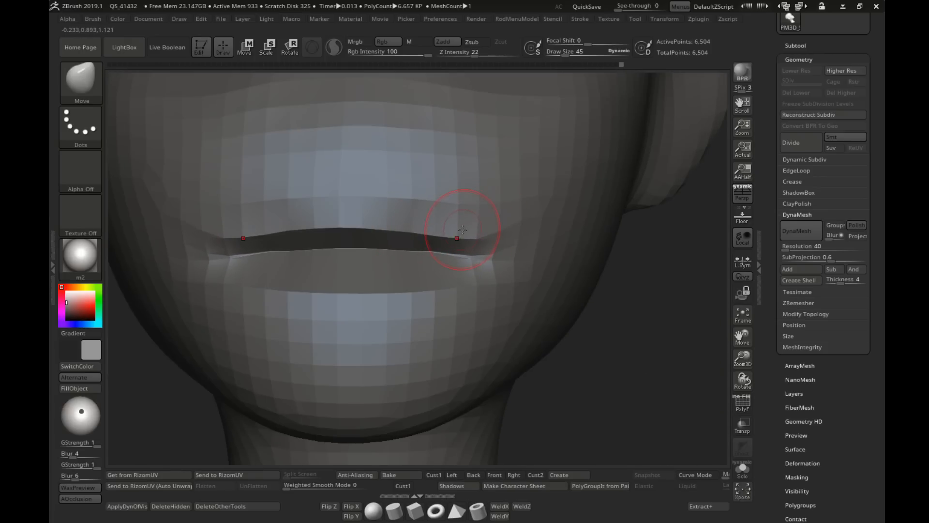
left_click_drag(463, 230, 462, 233)
mouse_move(461, 233)
right_mouse_down("ctrl")
mouse_move(440, 232)
mouse_move(421, 278)
right_mouse_up("ctrl")
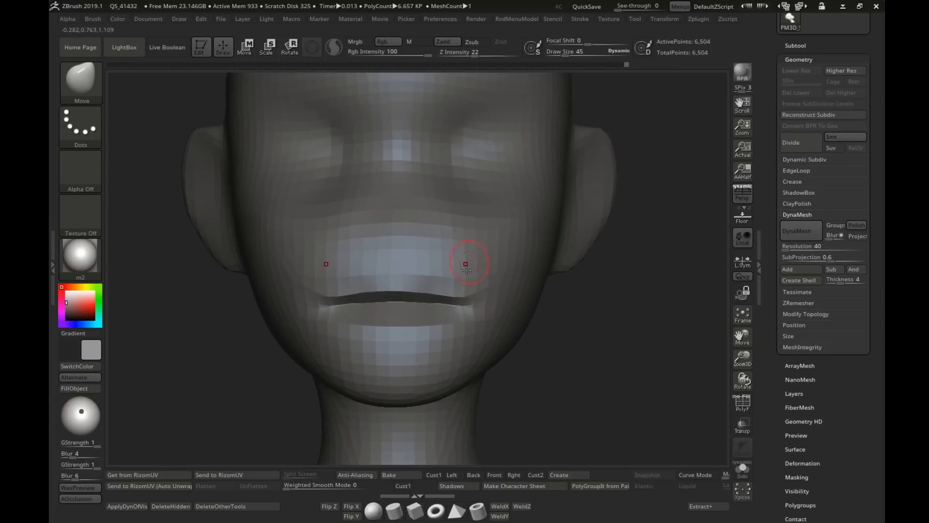
right_click_drag(470, 286, 472, 251, "ctrl")
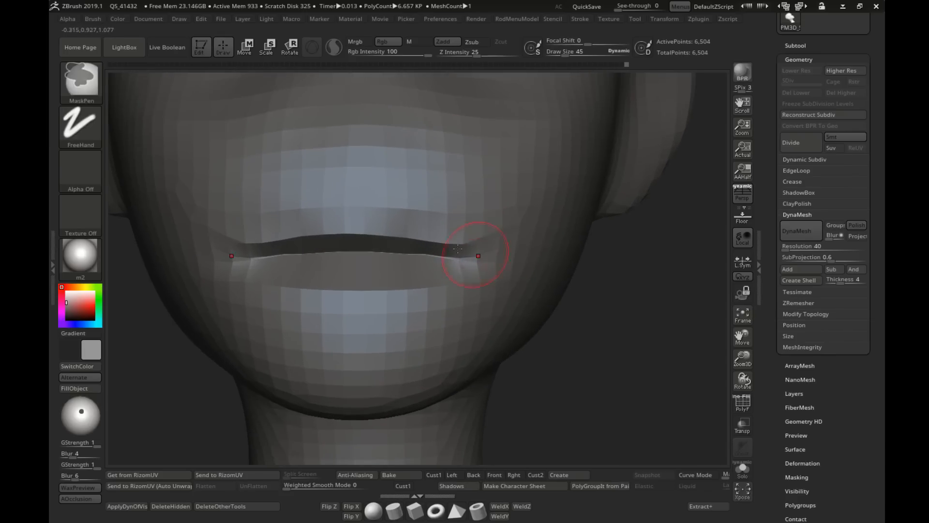
mouse_move(398, 236)
right_mouse_down()
mouse_move(454, 255)
mouse_move(444, 251)
mouse_move(447, 284)
right_mouse_up()
Step: Curve the whole mouth area around the face with the Move brush at draw size 151
key("s")
left_click(432, 263)
key("s")
left_click(426, 263)
key("s")
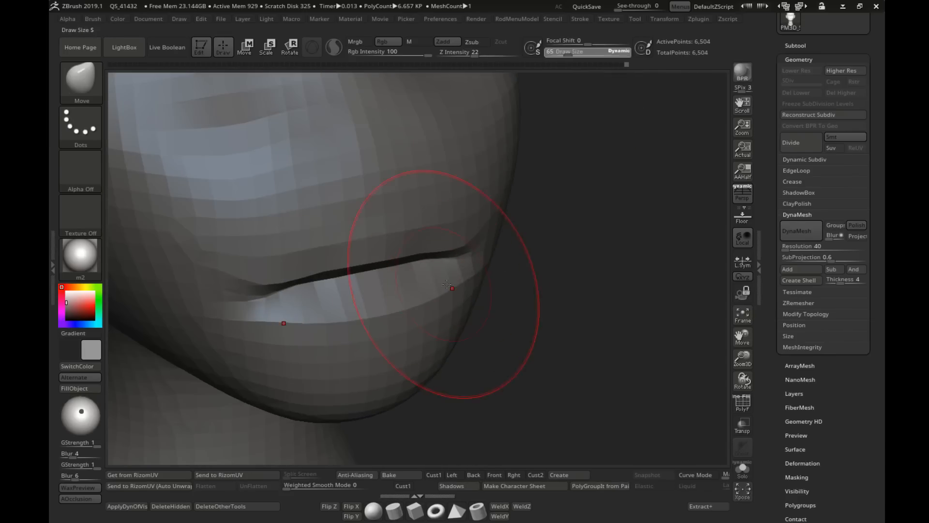
left_click_drag(447, 284, 446, 278)
right_click_drag(444, 278, 417, 238)
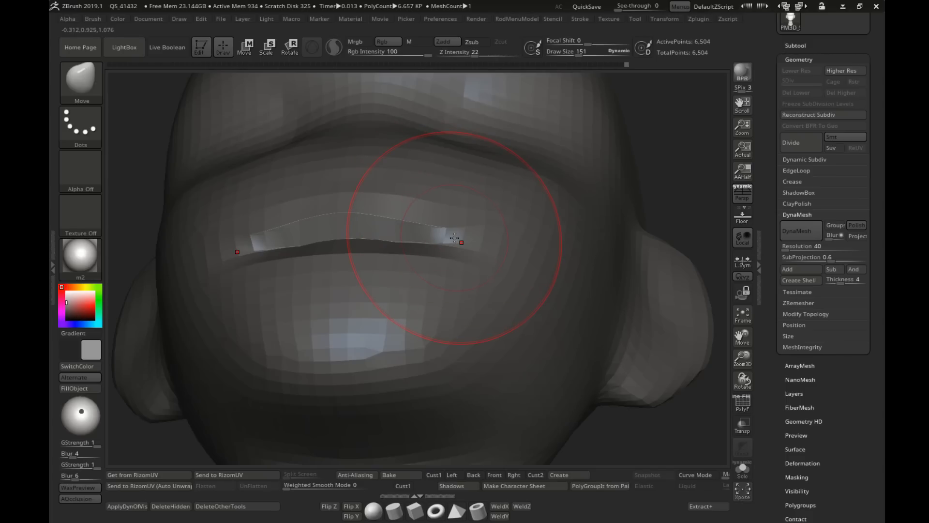
mouse_move(431, 286)
right_mouse_down()
mouse_move(404, 253)
mouse_move(436, 208)
right_mouse_up()
Step: Round the upper lip's arc as seen from below with the Move brush, reducing the draw size to 58
key("s")
left_click(430, 224)
mouse_move(436, 208)
left_mouse_down()
mouse_move(446, 194)
mouse_move(385, 197)
left_mouse_up()
key("s")
left_click(447, 203)
left_click_drag(306, 217, 308, 208)
left_click_drag(382, 196, 382, 192)
key("s")
left_click(393, 195)
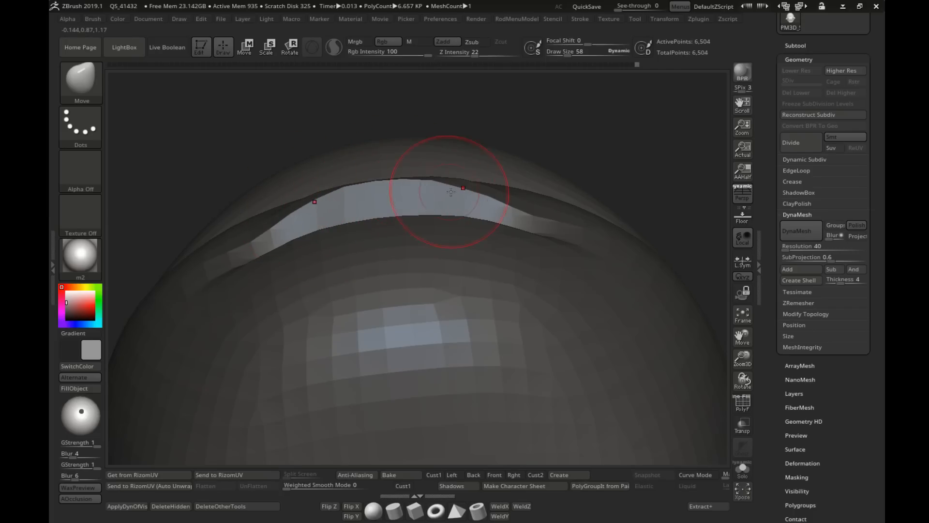
Step: Smooth the area between the nose and the upper lip at draw sizes 19 and 39
mouse_move(461, 228)
right_mouse_down()
mouse_move(458, 285)
mouse_move(415, 255)
mouse_move(465, 291)
mouse_move(423, 275)
right_mouse_up()
key("s")
left_click_drag(422, 275, 424, 289)
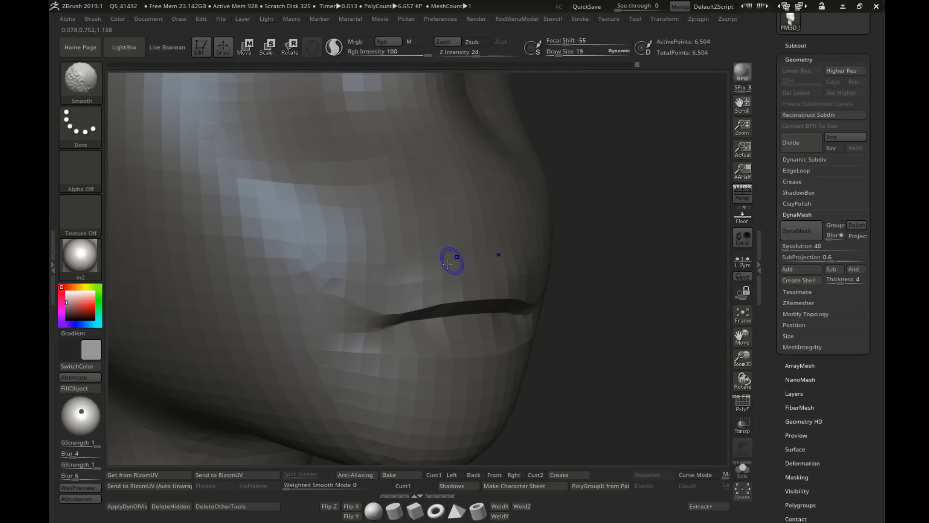
right_click_drag(369, 275, 446, 270)
left_click_drag(446, 269, 441, 267)
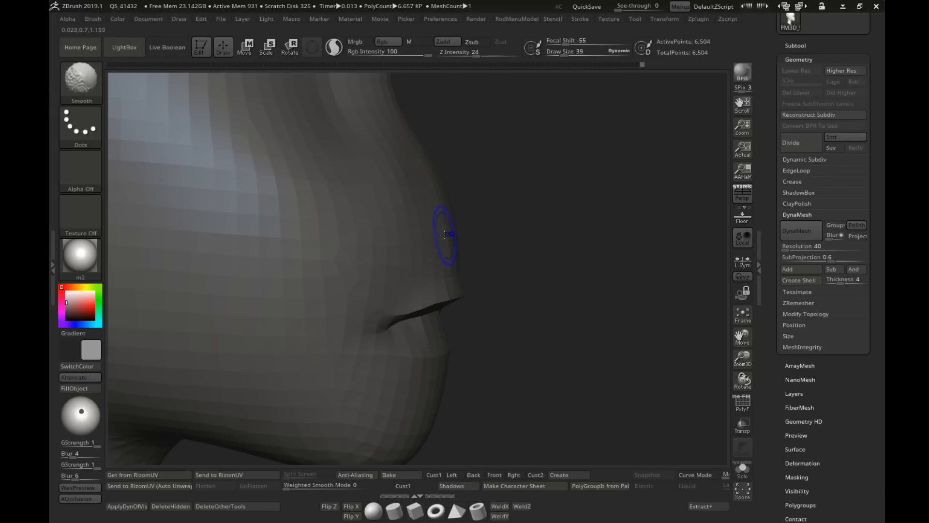
mouse_move(414, 242)
left_mouse_down("shift")
mouse_move(377, 259)
mouse_move(406, 274)
mouse_move(433, 267)
left_mouse_up("shift")
mouse_move(432, 266)
right_mouse_down("alt")
mouse_move(378, 278)
mouse_move(487, 297)
mouse_move(518, 281)
mouse_move(457, 270)
mouse_move(476, 257)
right_mouse_up("alt")
Step: Push the mouth corner and lip profile into shape from the side with the Move brush at draw size 95
key("s")
left_click_drag(477, 257, 489, 257)
right_click_drag(496, 256, 498, 250, "shift")
key("s")
left_click_drag(497, 251, 493, 246)
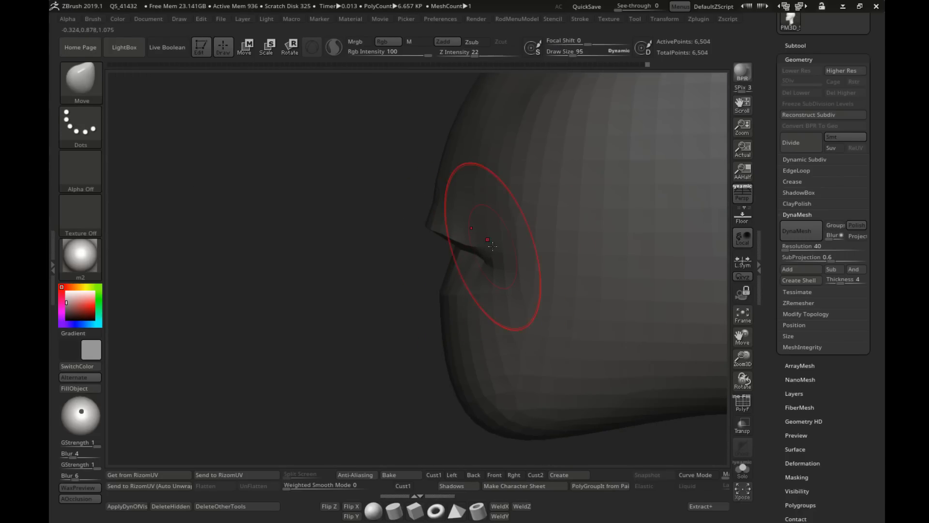
key("s")
left_click_drag(506, 286, 504, 316)
mouse_move(504, 317)
right_mouse_down()
mouse_move(547, 310)
mouse_move(513, 291)
right_mouse_up()
mouse_move(513, 291)
right_mouse_down("shift")
mouse_move(481, 296)
mouse_move(492, 335)
mouse_move(493, 290)
mouse_move(602, 263)
mouse_move(576, 275)
mouse_move(579, 301)
mouse_move(552, 301)
right_mouse_up("shift")
Step: Lower the Smooth brush's Z Intensity to 8 and soften the area around the mouth at draw size 73
key("s")
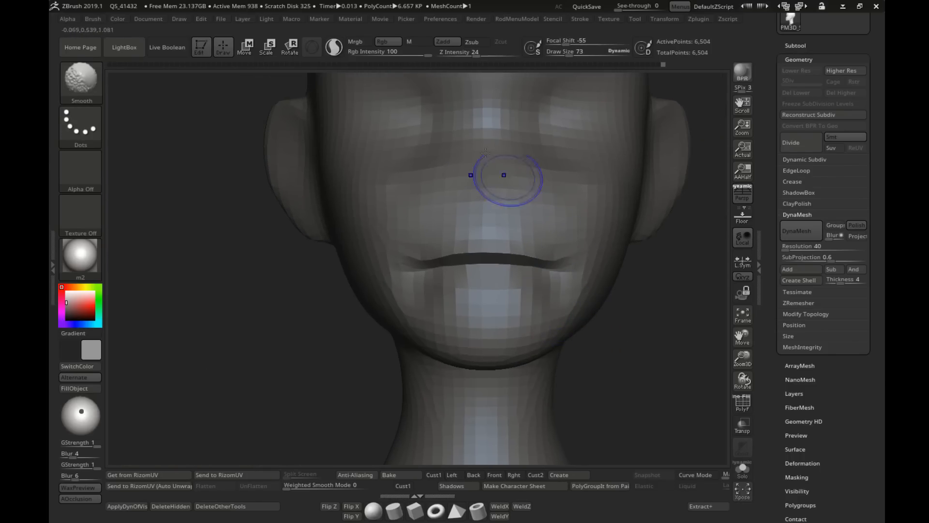
left_click_drag(476, 54, 460, 55, "shift")
mouse_move(565, 303)
right_mouse_down()
mouse_move(548, 306)
mouse_move(557, 321)
mouse_move(533, 281)
mouse_move(486, 322)
mouse_move(483, 313)
right_mouse_up()
left_click_drag(459, 54, 466, 55, "shift")
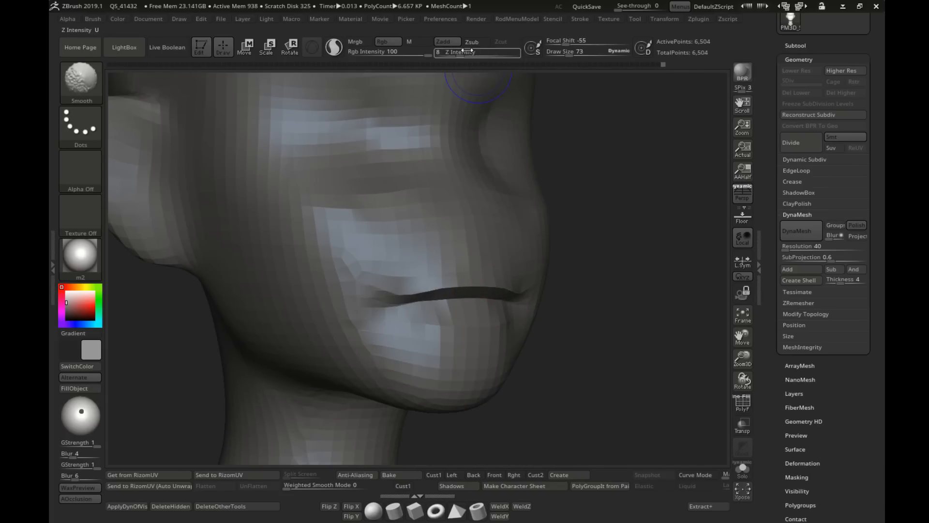
right_click_drag(517, 282, 465, 280)
right_click_drag(508, 252, 527, 292, "ctrl")
Step: Form the lower lip below the mouth line with the Move brush, starting at draw size 36
key("s")
left_click_drag(463, 277, 449, 277)
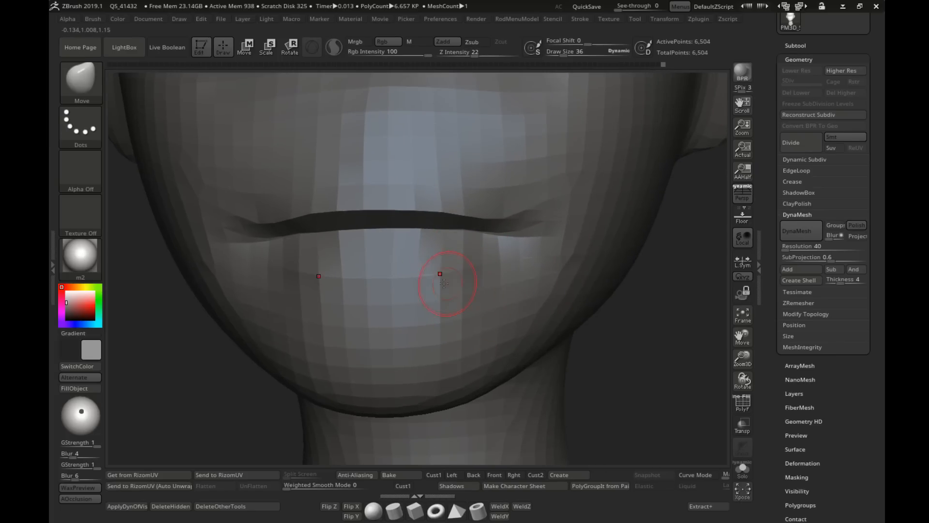
right_click_drag(439, 274, 400, 264)
key("s")
left_click_drag(401, 263, 415, 263)
mouse_move(412, 317)
right_mouse_down()
mouse_move(397, 284)
mouse_move(426, 281)
mouse_move(392, 292)
mouse_move(422, 282)
right_mouse_up()
Step: Shape the lower lip's fullness and the hollow above the chin with the Move brush at draw sizes 51 and 58
key("s")
key("s")
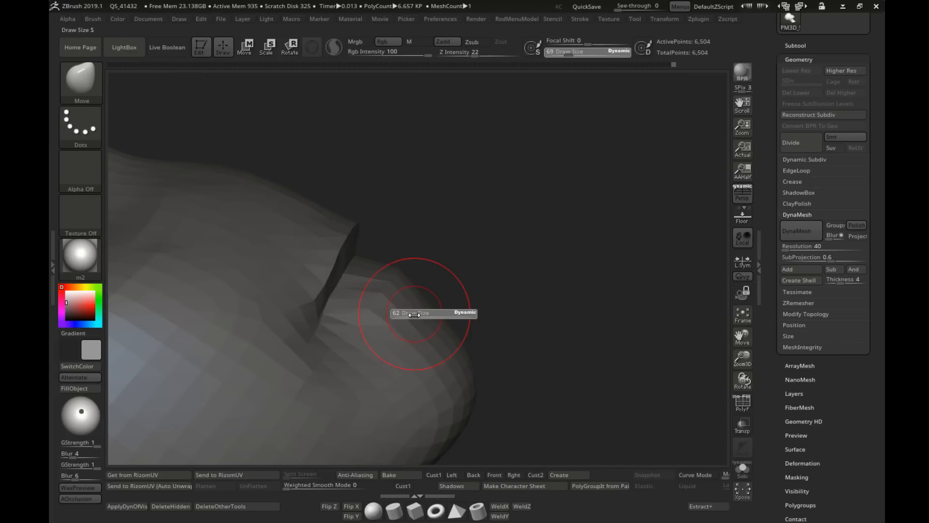
left_click_drag(416, 315, 424, 317)
key("s")
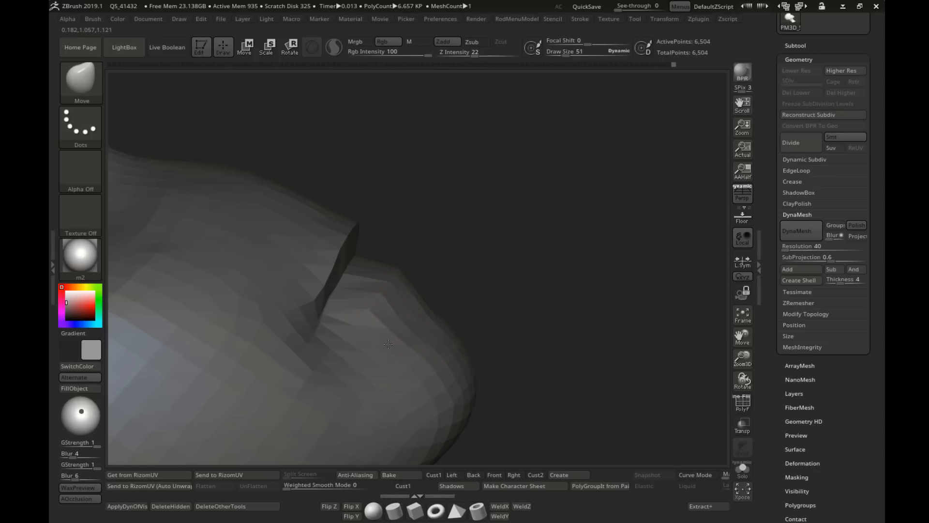
left_click_drag(420, 328, 427, 317)
left_click_drag(547, 312, 409, 311)
left_click_drag(341, 310, 309, 308)
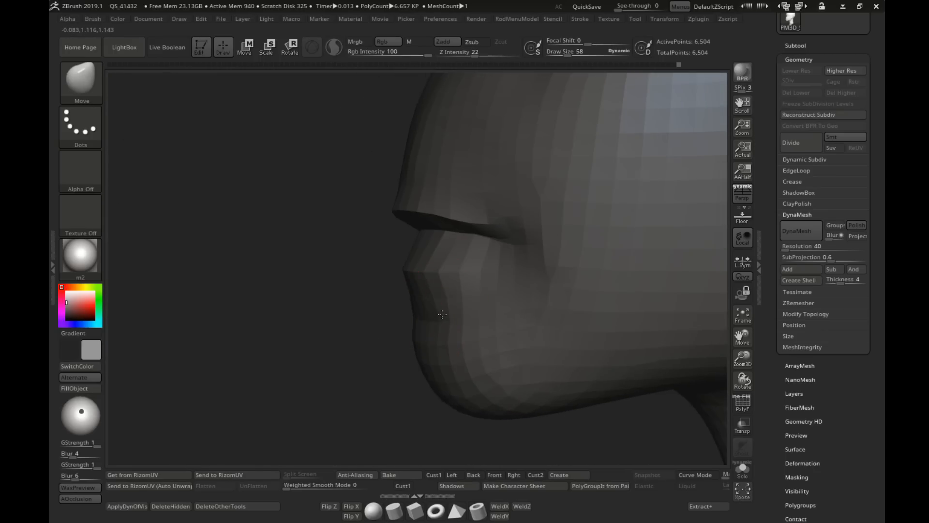
right_click_drag(429, 316, 461, 291, "shift")
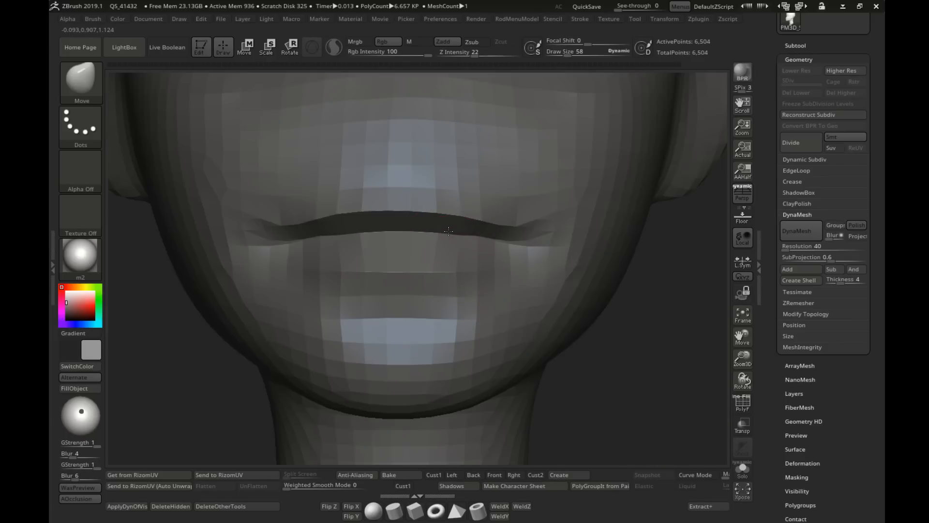
Step: Adjust the lower lip's upper edge along the mouth opening with the Move brush at draw size 42
left_click_drag(399, 230, 352, 235)
key("s")
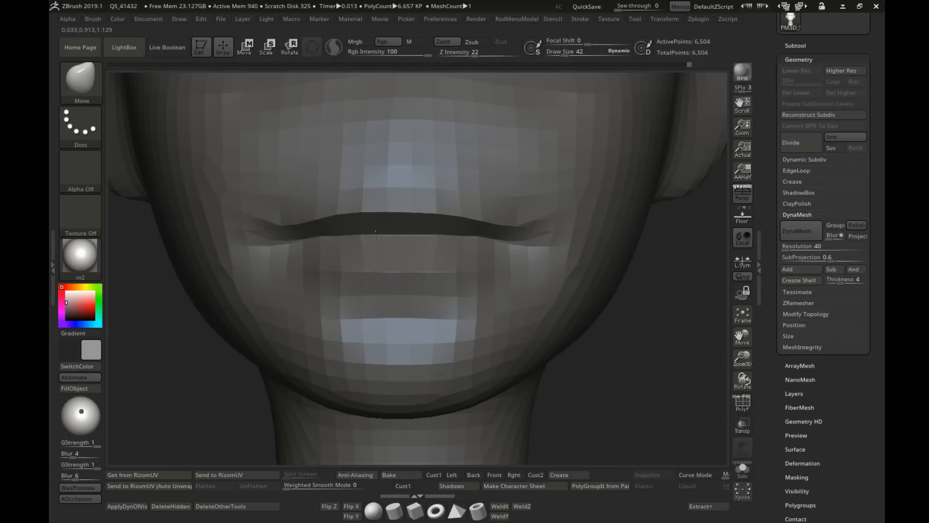
right_click_drag(409, 238, 357, 237)
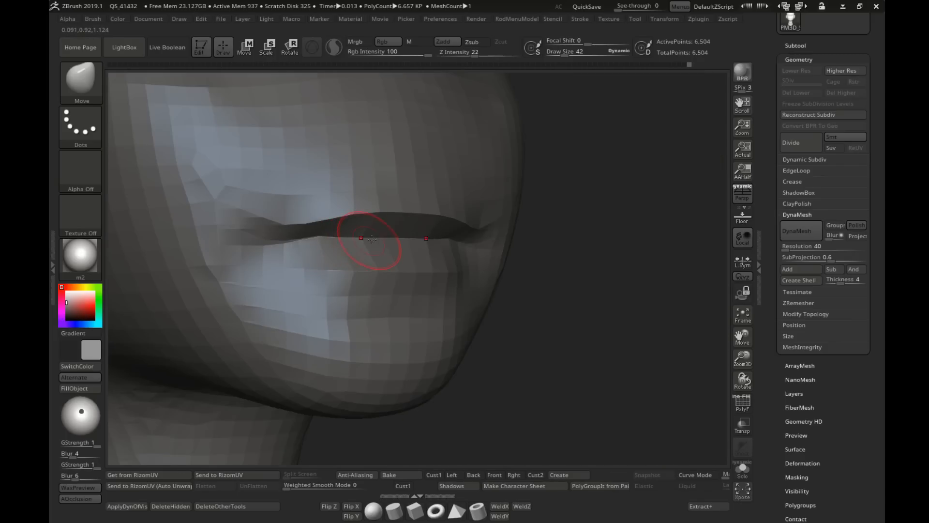
key("s")
left_click_drag(314, 241, 311, 241)
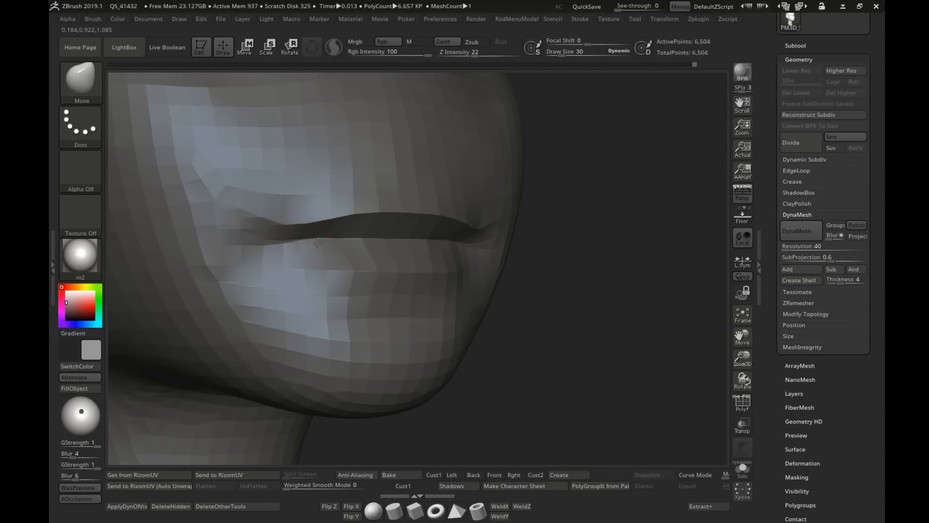
right_click_drag(317, 242, 378, 295, "ctrl")
mouse_move(378, 295)
right_mouse_down("shift")
mouse_move(453, 300)
mouse_move(375, 302)
right_mouse_up("shift")
Step: Reshape the cheek and the area beside the mouth corner with the Move brush at draw size 77
key("s")
left_click_drag(374, 303, 382, 303)
mouse_move(429, 297)
right_mouse_down()
mouse_move(383, 291)
mouse_move(350, 302)
right_mouse_up()
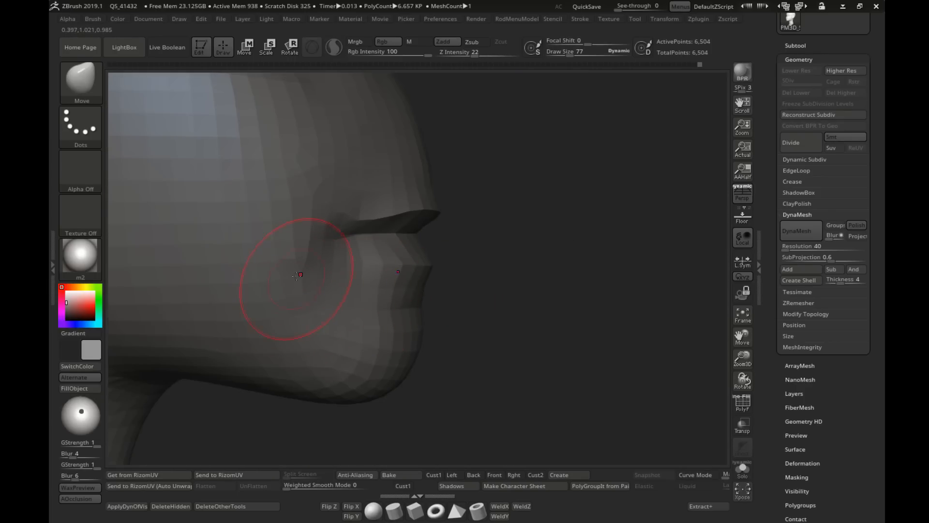
mouse_move(297, 276)
left_mouse_down("shift")
mouse_move(309, 238)
mouse_move(231, 263)
left_mouse_up("shift")
right_click_drag(230, 263, 310, 263)
mouse_move(310, 264)
right_mouse_down("ctrl")
mouse_move(384, 263)
mouse_move(461, 308)
mouse_move(358, 288)
mouse_move(368, 293)
mouse_move(364, 334)
mouse_move(380, 303)
mouse_move(360, 301)
mouse_move(367, 312)
mouse_move(406, 291)
mouse_move(448, 311)
mouse_move(576, 306)
mouse_move(481, 266)
right_mouse_up("ctrl")
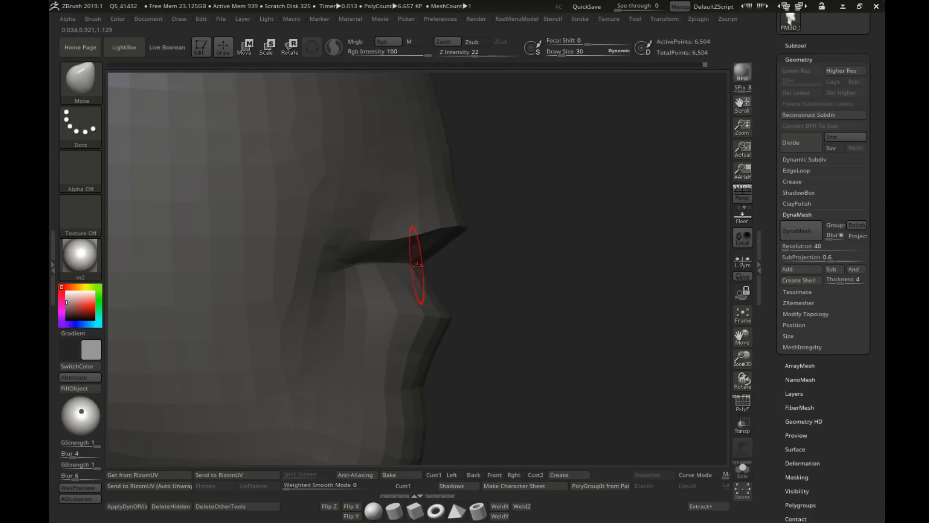
Step: Adjust the lip profile at draw size 30 and the area above the upper lip at 62 with the Move brush
right_click_drag(417, 266, 452, 269)
key("s")
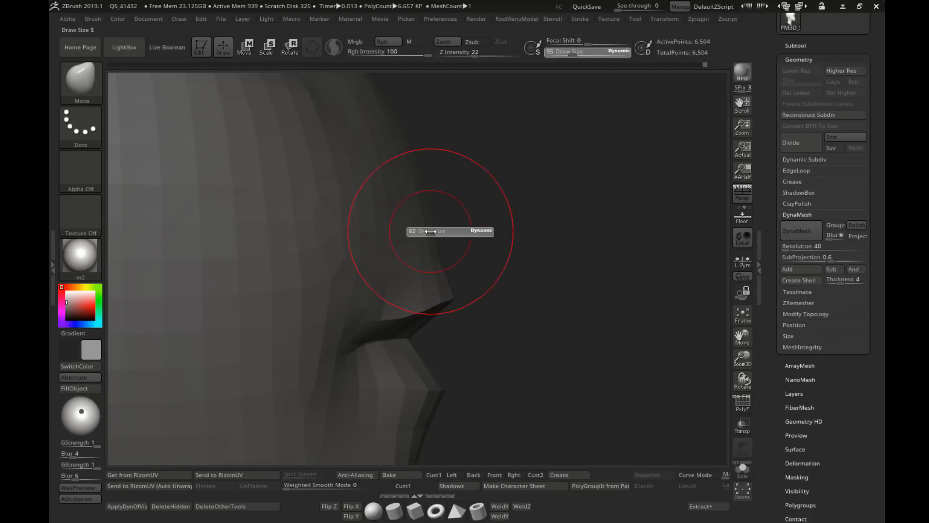
right_click_drag(444, 222, 425, 245)
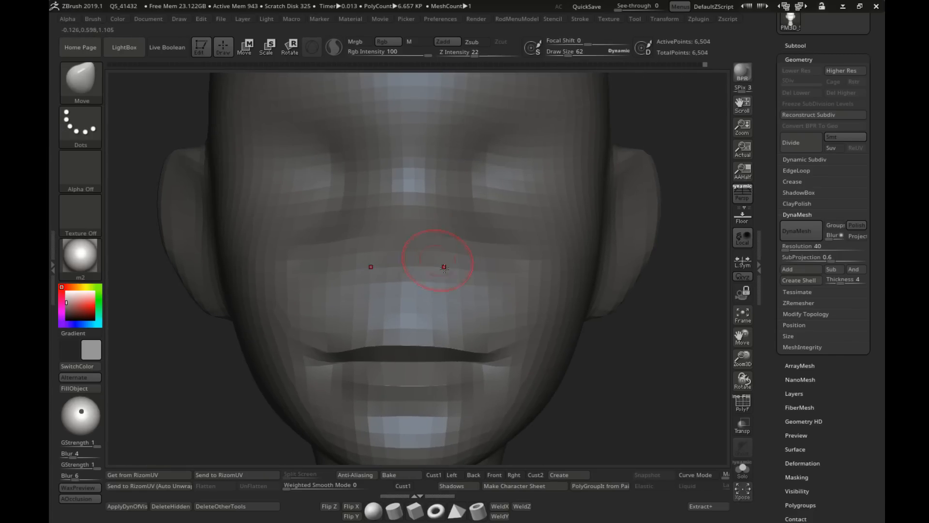
Step: Mask a nose-shaped strip from the brow down to above the upper lip with MaskPen, and invert the mask
mouse_move(418, 166)
left_mouse_down("ctrl")
mouse_move(411, 283)
mouse_move(423, 162)
left_mouse_up("ctrl")
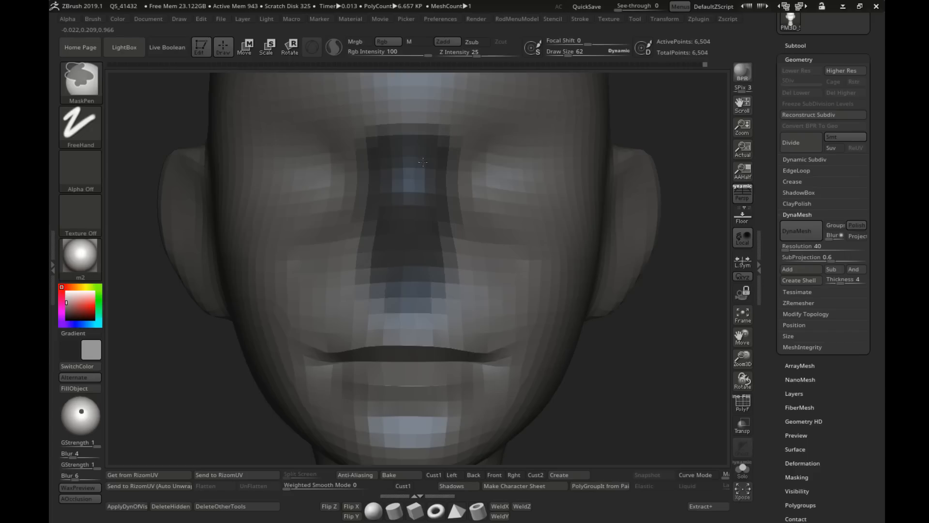
right_click_drag(487, 290, 435, 296)
key("s")
mouse_move(437, 296)
left_mouse_down()
mouse_move(407, 287)
mouse_move(437, 294)
left_mouse_up()
mouse_move(437, 295)
right_mouse_down("ctrl")
mouse_move(437, 312)
mouse_move(454, 322)
mouse_move(454, 310)
right_mouse_up("ctrl")
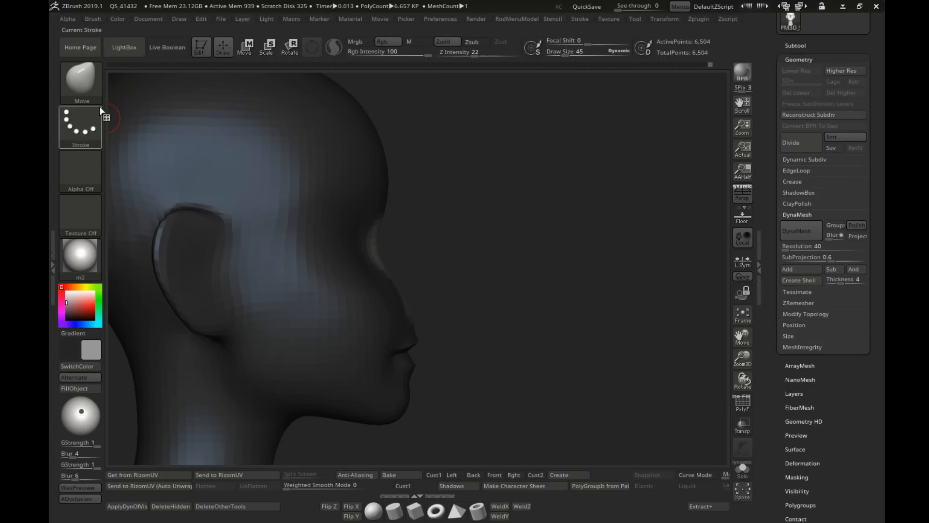
Step: Place the Transpose gizmo at the nose bridge and rotate the unmasked nose strip outward about 15 degrees
mouse_move(417, 216)
right_mouse_down("alt")
mouse_move(397, 216)
mouse_move(443, 181)
right_mouse_up("alt")
key("w")
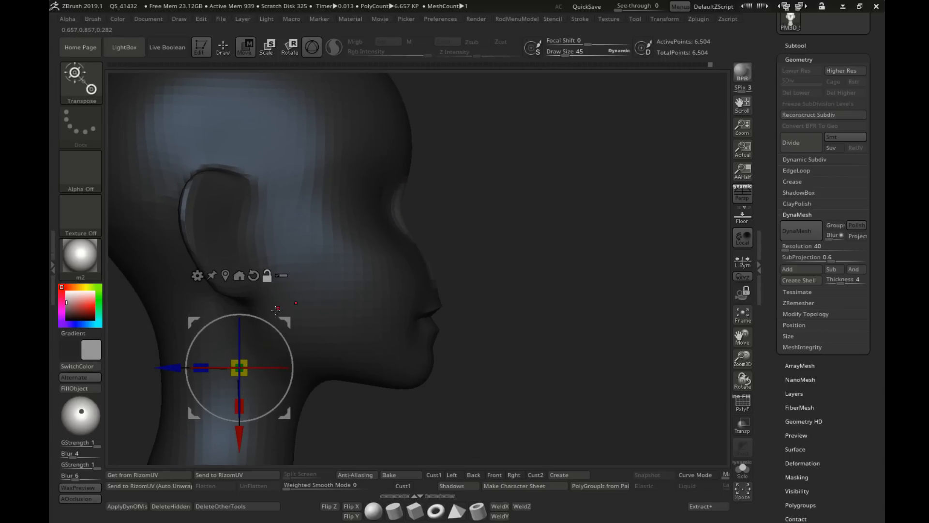
left_click_drag(284, 322, 450, 131, "alt")
right_click_drag(501, 194, 435, 234, "alt")
right_click_drag(435, 235, 437, 252, "ctrl")
left_click_drag(432, 240, 447, 229)
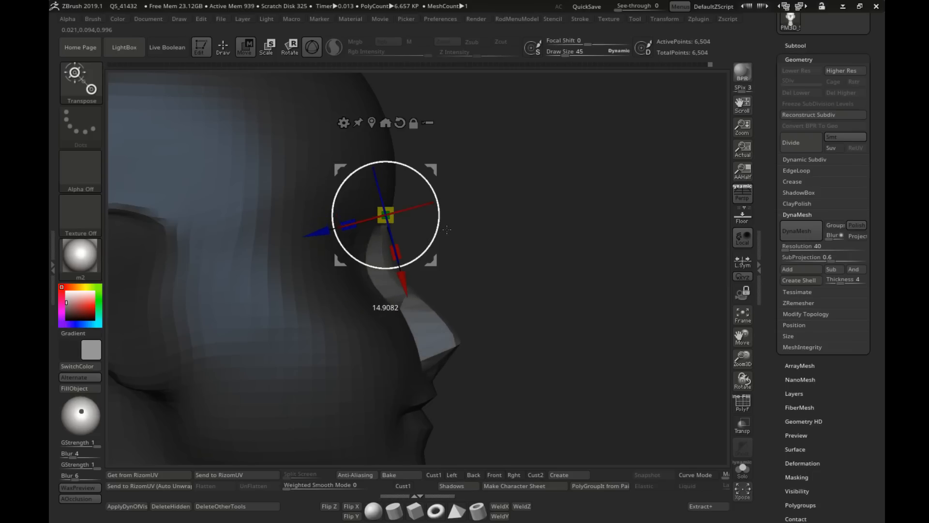
right_click_drag(472, 288, 529, 255, "ctrl")
left_click_drag(579, 276, 600, 291, "ctrl")
right_click_drag(599, 291, 530, 290, "shift")
right_click_drag(530, 290, 514, 314, "alt")
left_click(224, 48)
Step: Shape the nose's side walls with the Move brush at draw size 69 and smooth the area beside the bridge
right_click_drag(438, 313, 415, 298, "alt")
right_click_drag(415, 298, 452, 255, "ctrl")
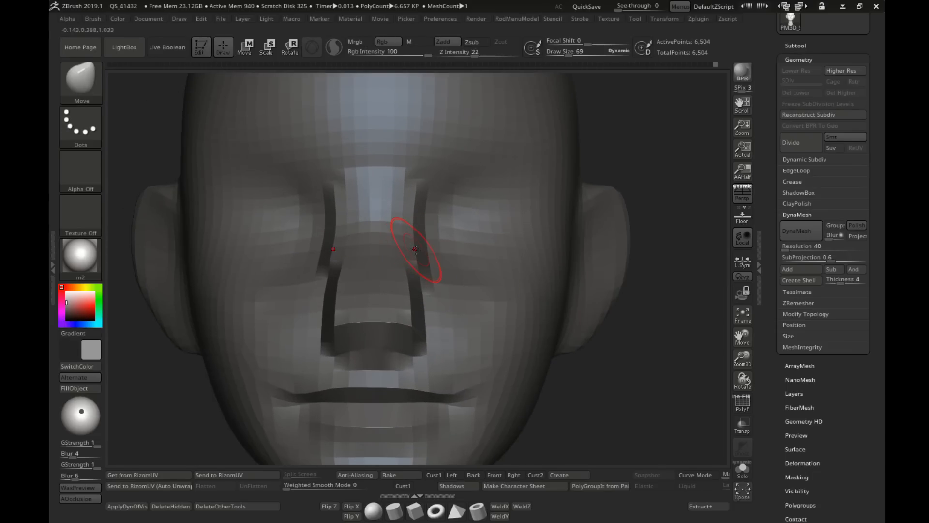
left_click_drag(421, 222, 415, 222)
right_click_drag(425, 235, 385, 266)
left_click_drag(390, 264, 396, 264)
right_click_drag(395, 265, 361, 265)
left_click_drag(393, 252, 408, 231, "shift")
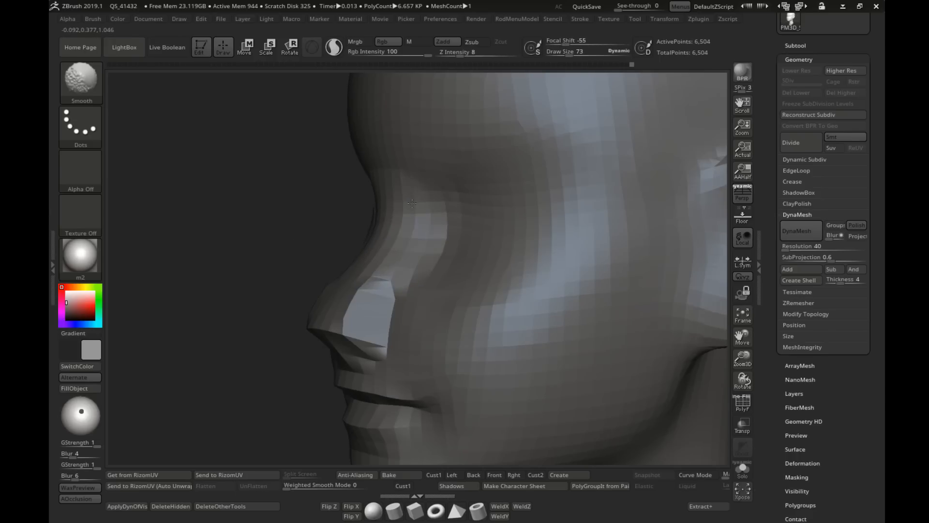
Step: Refine the nose bridge and tip profile with the Move brush at draw size 73
right_click_drag(406, 263, 378, 274)
left_click_drag(373, 290, 330, 320, "shift")
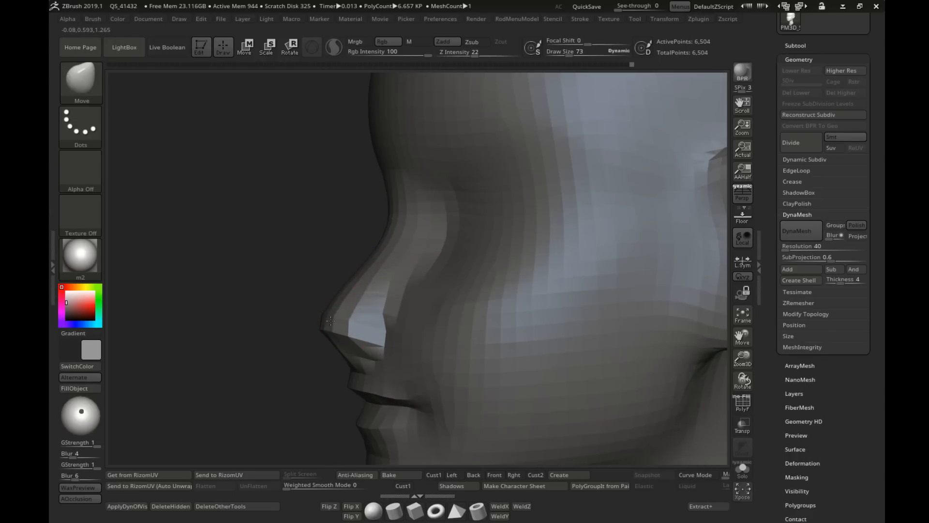
mouse_move(341, 341)
right_mouse_down()
mouse_move(376, 348)
mouse_move(411, 274)
mouse_move(444, 264)
right_mouse_up()
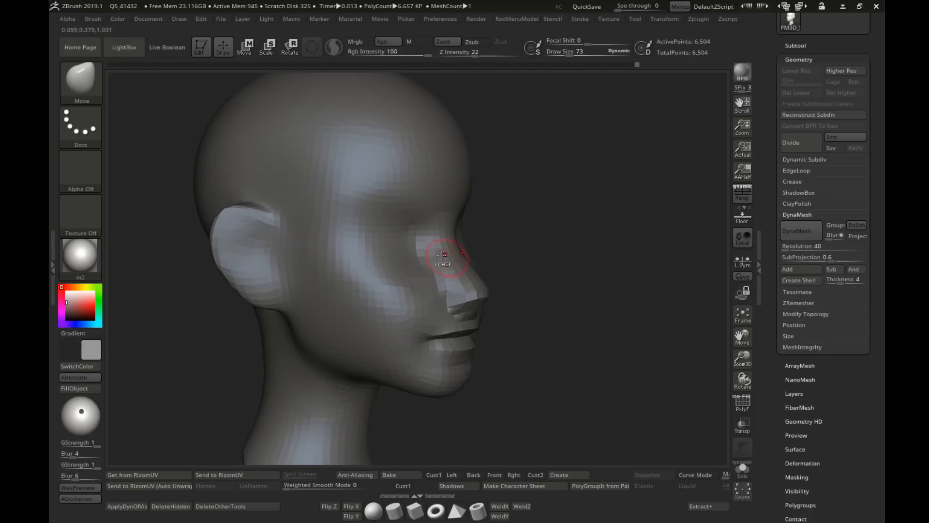
left_click_drag(443, 261, 430, 269, "shift")
right_click_drag(437, 285, 452, 298)
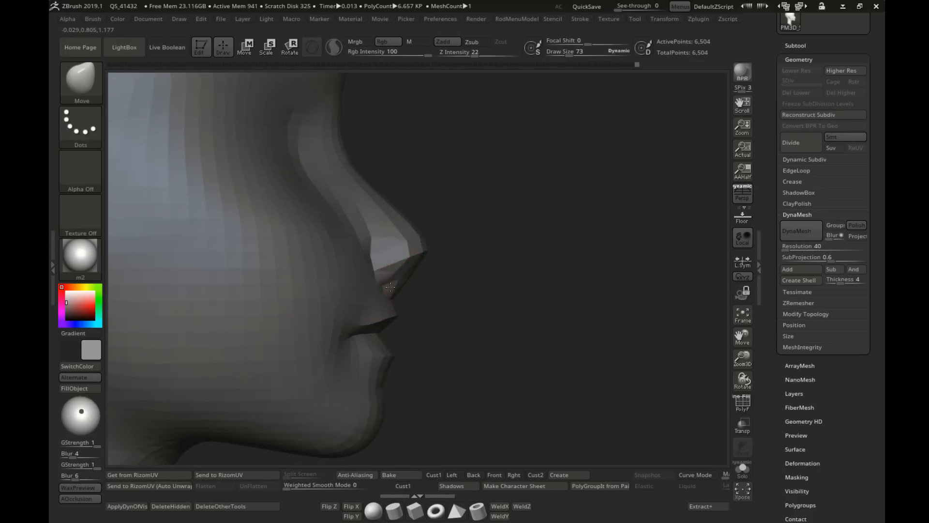
Step: Reshape the nose's underside, its lower side corners and the transition to the upper lip with the Move brush at draw size 28
right_click_drag(391, 287, 493, 322)
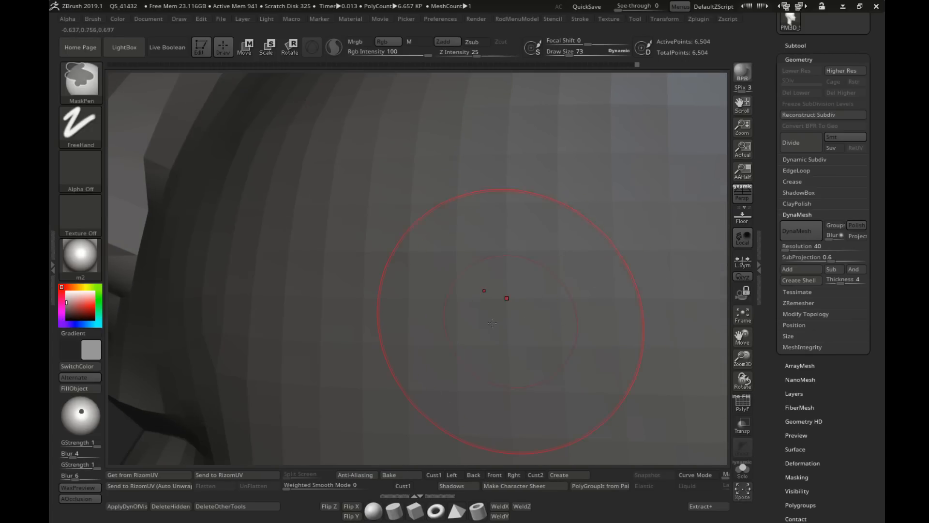
mouse_move(348, 326)
right_mouse_down("alt")
mouse_move(450, 314)
mouse_move(398, 304)
right_mouse_up("alt")
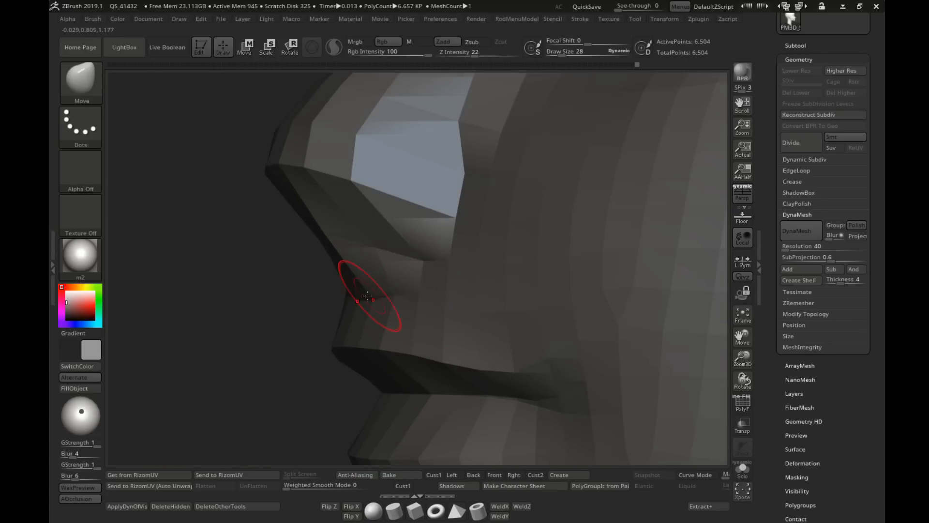
mouse_move(368, 296)
left_mouse_down()
mouse_move(401, 289)
mouse_move(378, 284)
left_mouse_up()
right_click_drag(350, 287, 410, 285)
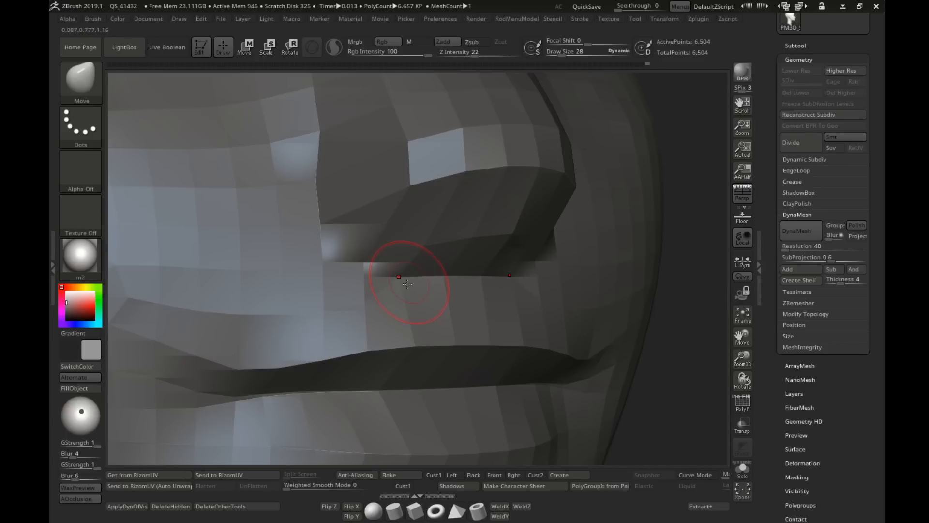
mouse_move(408, 284)
left_mouse_down()
mouse_move(393, 265)
mouse_move(352, 248)
left_mouse_up()
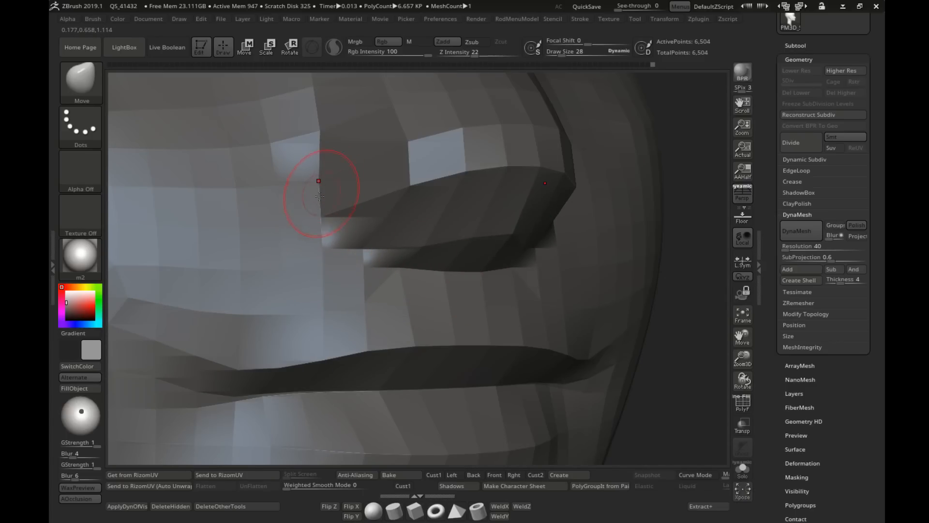
left_click_drag(318, 179, 311, 181)
right_click_drag(329, 189, 359, 233, "ctrl")
right_click_drag(494, 266, 471, 269)
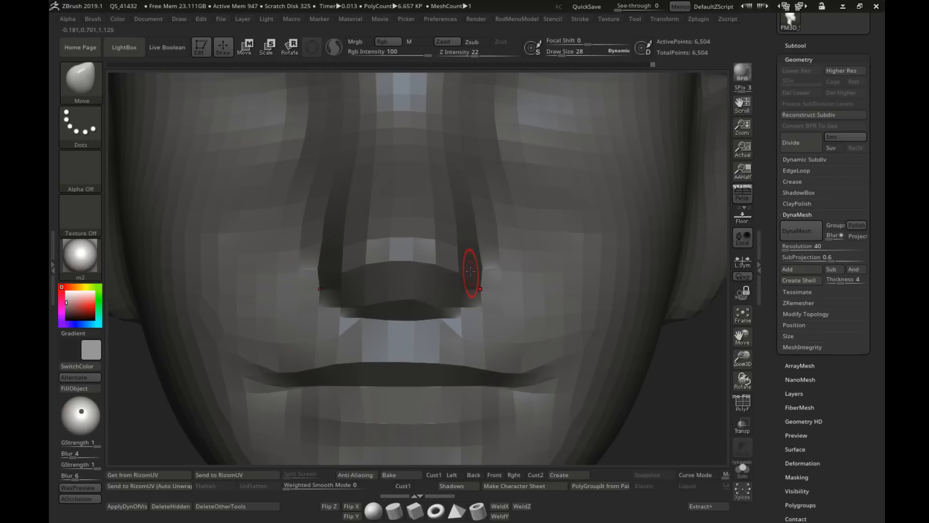
Step: Narrow the lower nose with the Move brush at draw size 109 and adjust its side near the bridge at 39
key("s")
left_click_drag(471, 271, 489, 271)
key("s")
left_click_drag(467, 238, 461, 238)
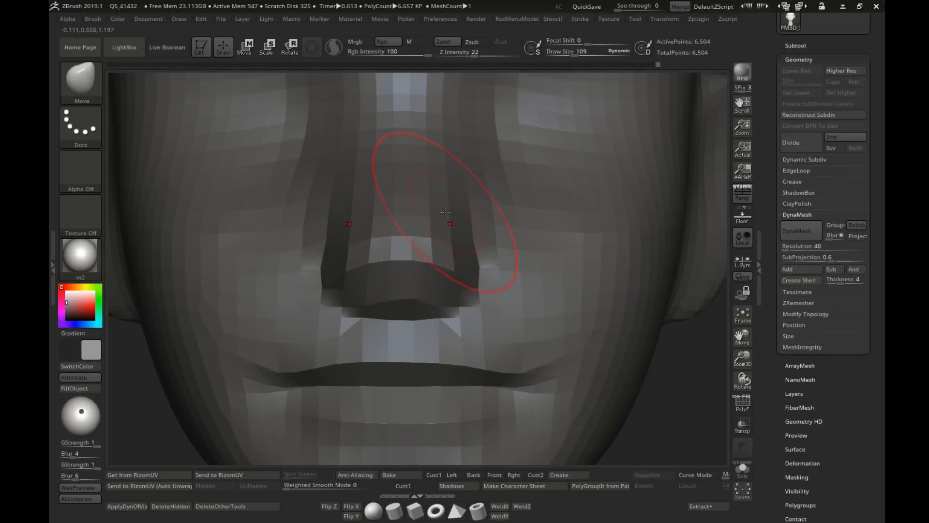
mouse_move(468, 217)
right_mouse_down("ctrl")
mouse_move(499, 247)
mouse_move(440, 265)
mouse_move(501, 270)
mouse_move(401, 216)
mouse_move(380, 217)
right_mouse_up("ctrl")
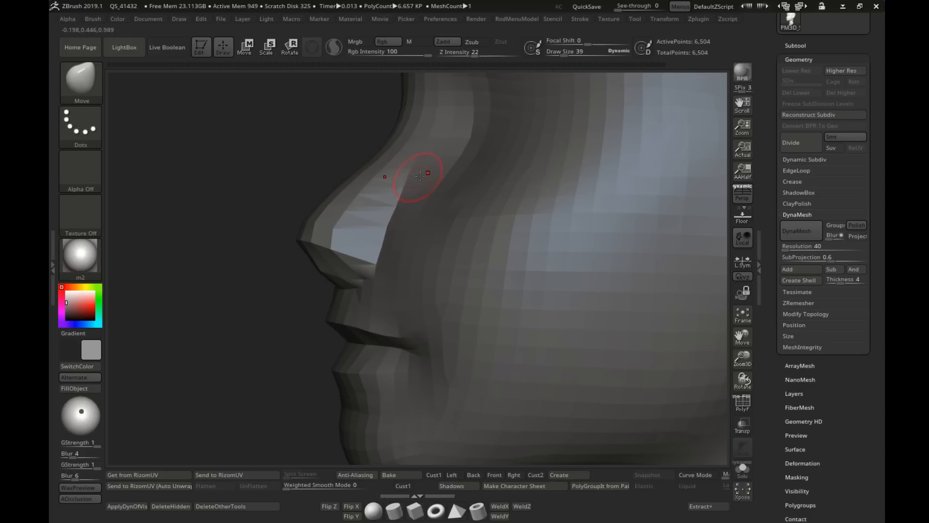
key("s")
left_click_drag(413, 174, 406, 175)
right_click_drag(409, 292, 409, 319, "ctrl")
right_click_drag(409, 320, 484, 349)
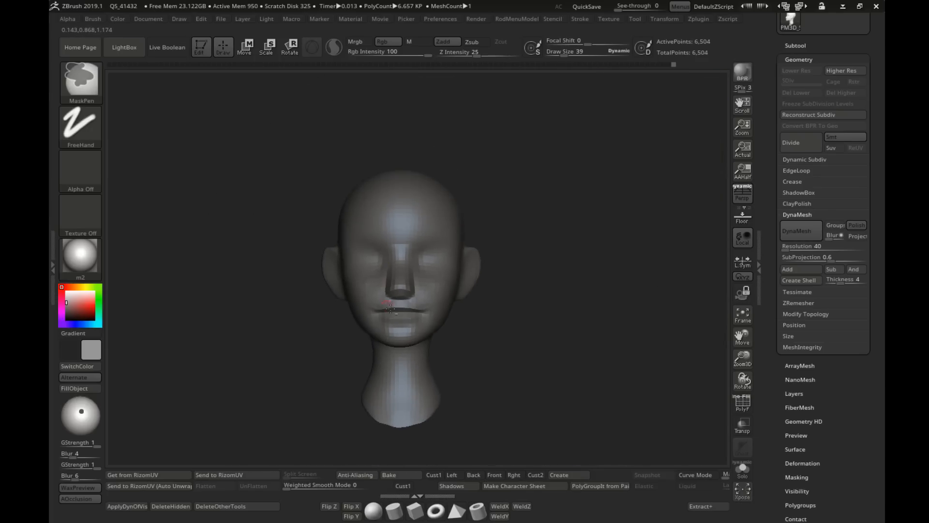
Step: Shape the eye sockets below the brow with the Move brush at draw size 109
mouse_move(397, 300)
right_mouse_down()
mouse_move(459, 293)
mouse_move(467, 246)
mouse_move(393, 237)
right_mouse_up()
left_click_drag(457, 213, 455, 208)
key("s")
left_click_drag(445, 217, 439, 218)
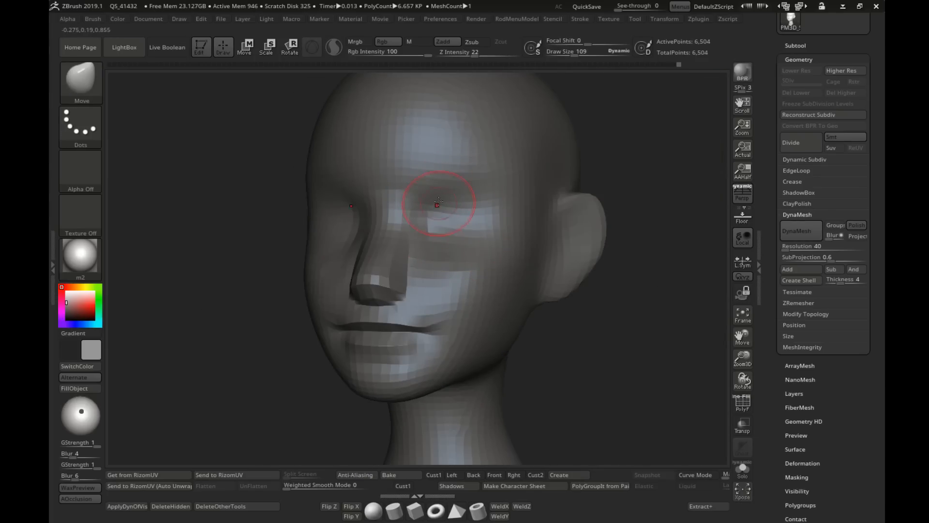
right_click_drag(439, 201, 477, 205)
right_click_drag(409, 197, 512, 214, "alt")
Step: Switch to the Pinch brush, try it on the lower face at draw size 62, and undo the stroke
key("b")
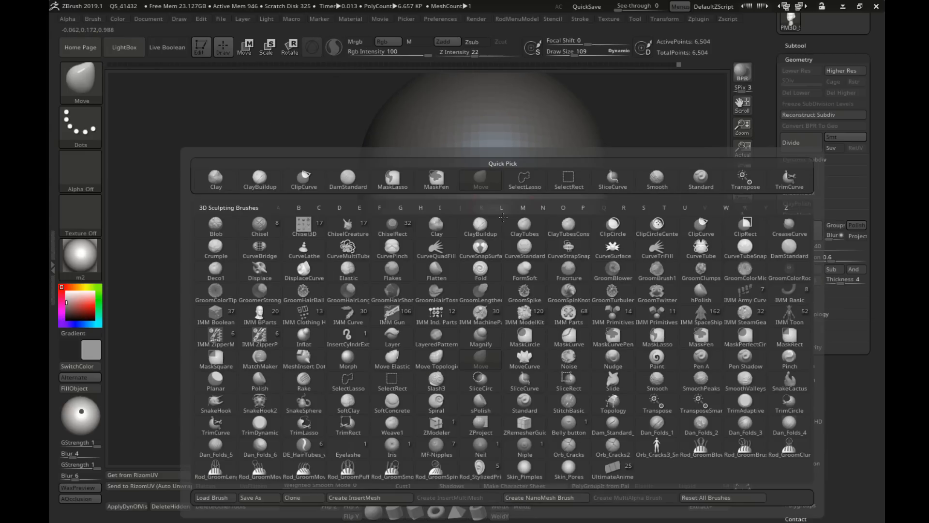
key("p")
key("i")
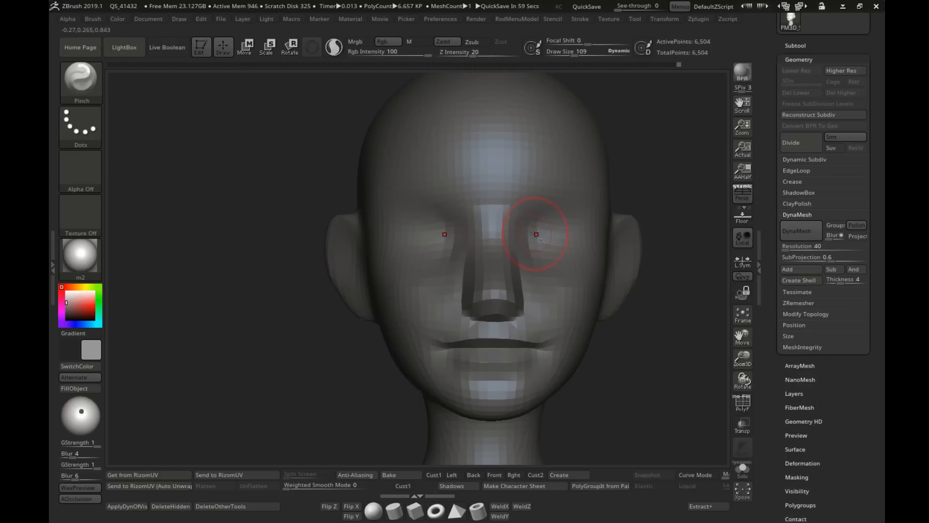
right_click_drag(535, 234, 462, 213, "alt")
right_click_drag(463, 213, 393, 199, "ctrl")
mouse_move(438, 272)
right_mouse_down()
mouse_move(391, 273)
mouse_move(432, 288)
right_mouse_up()
mouse_move(432, 288)
right_mouse_down("ctrl")
mouse_move(461, 276)
mouse_move(481, 291)
right_mouse_up("ctrl")
key("s")
mouse_move(480, 292)
left_mouse_down()
mouse_move(438, 271)
mouse_move(438, 280)
left_mouse_up()
key("ctrl+z")
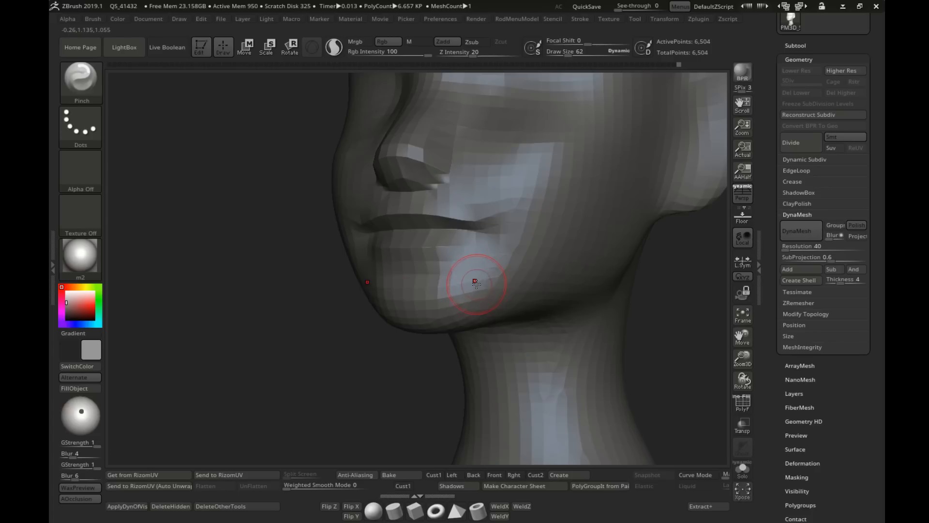
right_click_drag(477, 284, 518, 283, "shift")
Step: Pinch the brow area above the eyes, trying Z Intensity 5 and settling on 9
right_click_drag(342, 136, 342, 228, "alt")
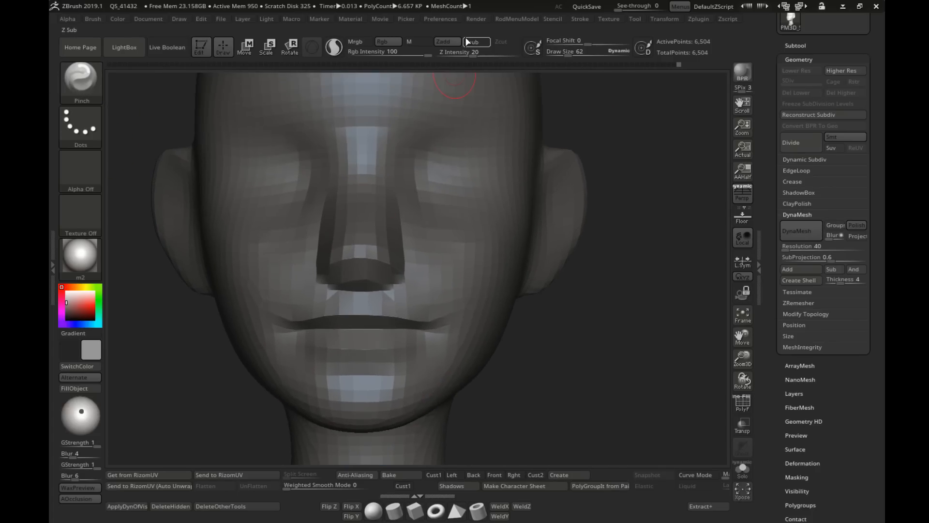
left_click(471, 53)
type("5")
key("Return")
right_click_drag(474, 104, 444, 167, "alt")
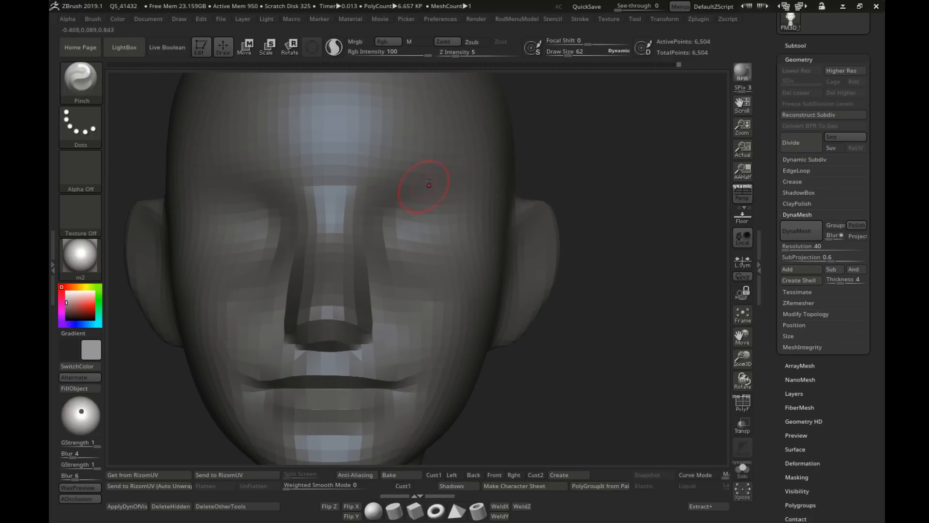
left_click(455, 53)
type("9")
key("Return")
right_click_drag(452, 219, 438, 217, "alt")
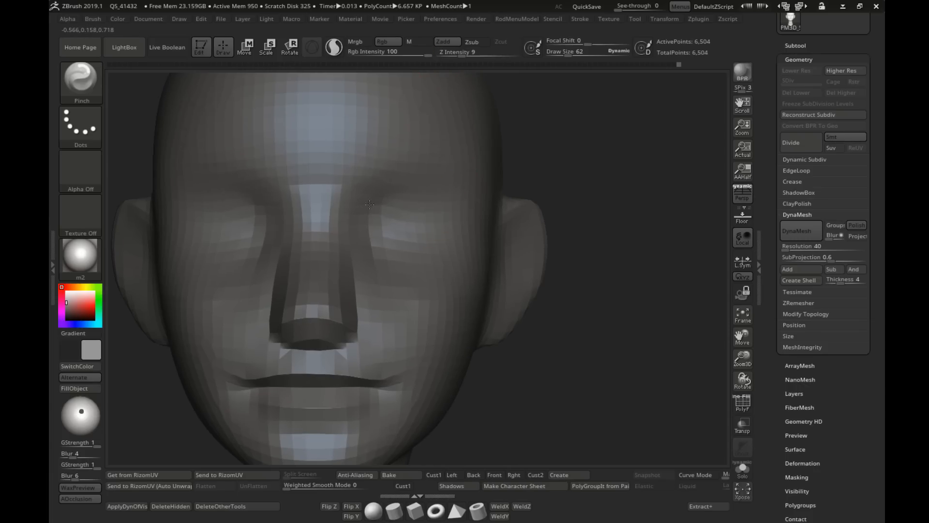
Step: Pinch the upper edges of the eye sockets around the inner eye corners at draw size 62 and Z Intensity 9
right_click_drag(334, 234, 409, 237, "alt")
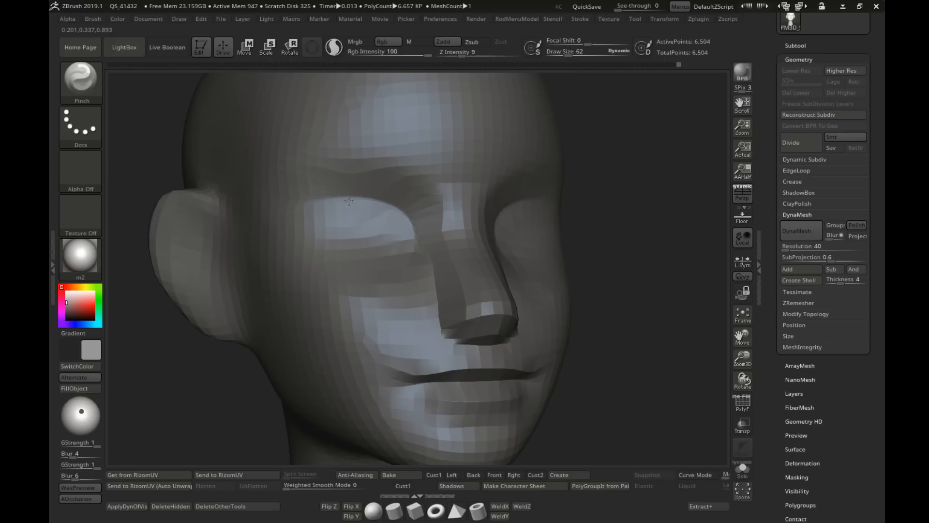
right_click_drag(334, 223, 331, 194, "shift")
right_click_drag(412, 218, 349, 210, "alt")
right_click_drag(484, 237, 404, 257)
mouse_move(414, 228)
right_mouse_down("ctrl")
mouse_move(419, 256)
mouse_move(387, 266)
mouse_move(420, 251)
right_mouse_up("ctrl")
Step: Sharpen the brow ridges and the lower edges of the eye sockets with the Pinch brush at draw size 114
key("s")
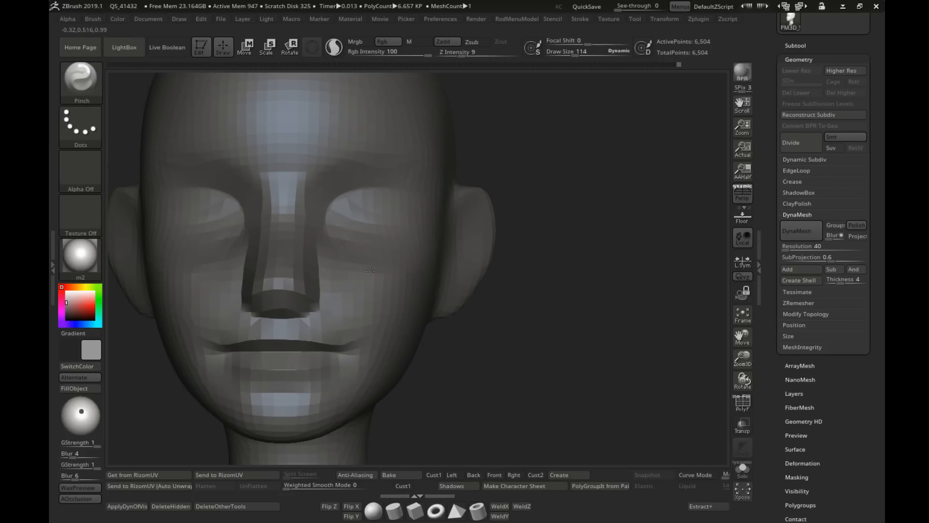
key("[")
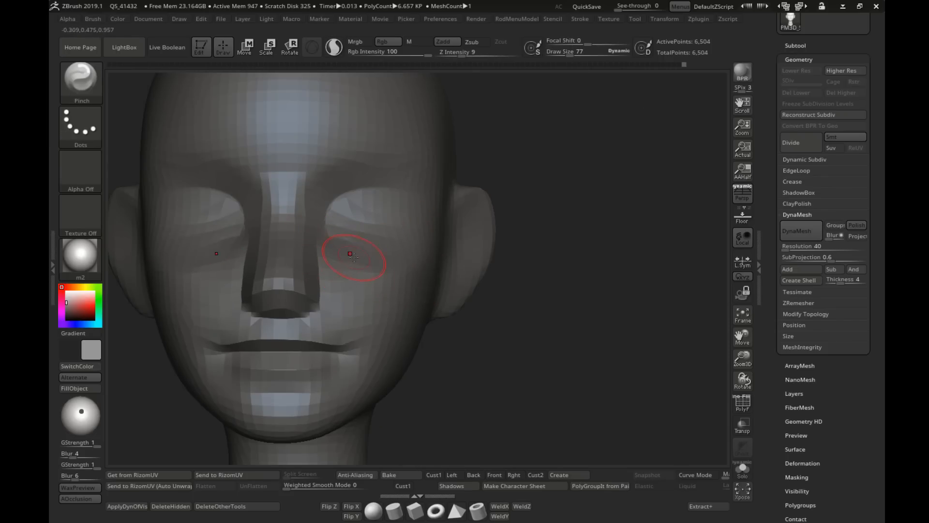
right_click_drag(392, 272, 410, 222)
right_click_drag(299, 214, 310, 291, "shift")
right_click_drag(518, 263, 484, 310)
mouse_move(484, 310)
right_mouse_down("ctrl")
mouse_move(492, 230)
mouse_move(481, 208)
mouse_move(440, 280)
mouse_move(489, 276)
right_mouse_up("ctrl")
mouse_move(394, 217)
right_mouse_down("alt")
mouse_move(339, 210)
mouse_move(418, 237)
mouse_move(508, 230)
right_mouse_up("alt")
Step: Switch to the Move brush and pull the inner eye corners in toward the nose bridge
key("b")
key("m")
key("v")
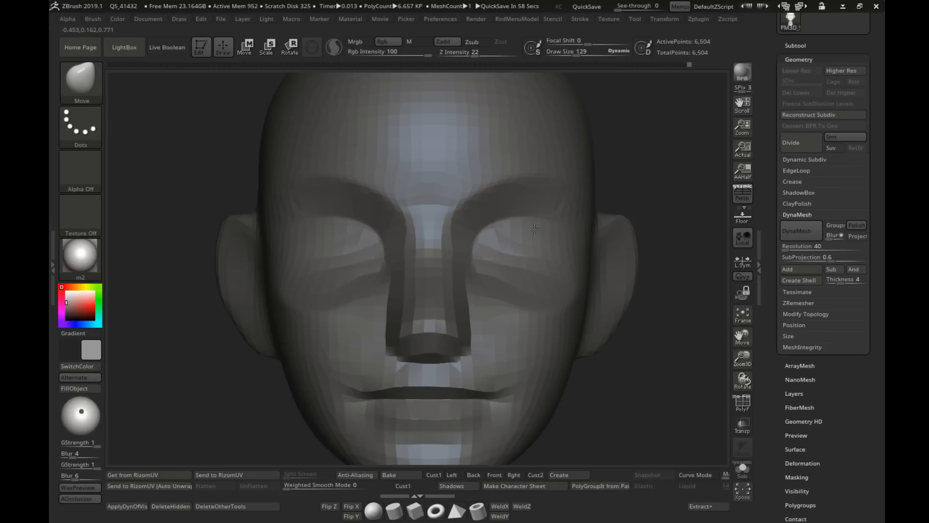
left_click_drag(504, 234, 497, 239)
key("s")
left_click_drag(496, 242, 489, 242)
mouse_move(482, 247)
left_mouse_down()
mouse_move(478, 262)
mouse_move(425, 242)
left_mouse_up()
Step: Narrow the nose bridge between the eyes with the Move brush, using draw sizes 73 and 54
key("]")
key("s")
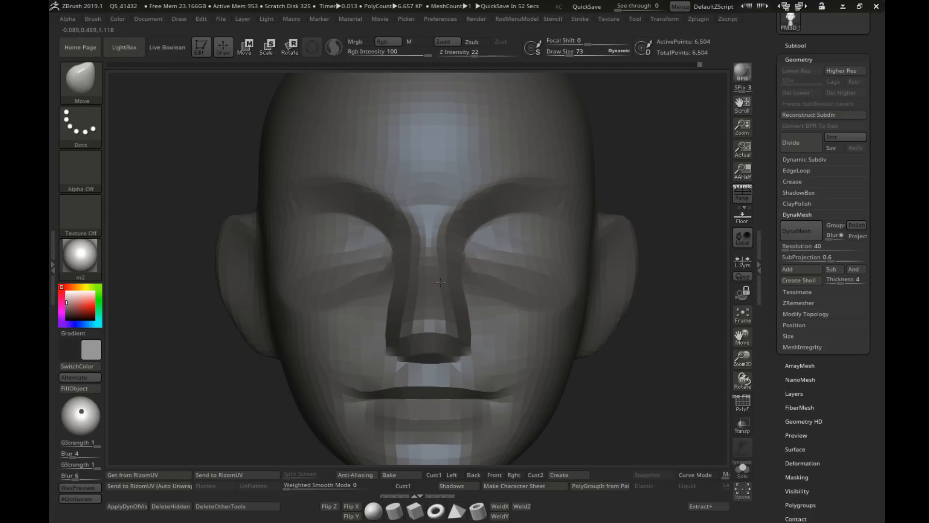
right_click_drag(441, 282, 436, 252)
key("s")
key("s")
left_click_drag(437, 251, 434, 252)
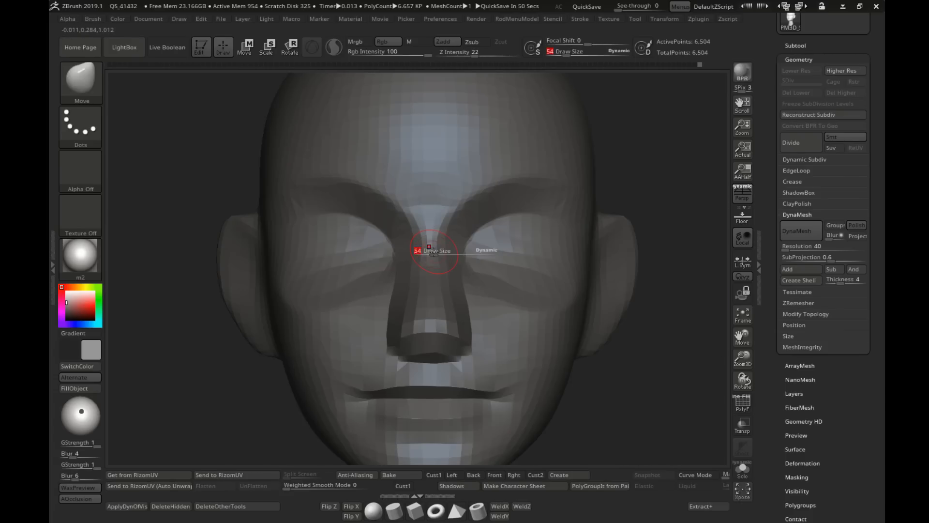
right_click_drag(434, 251, 473, 253)
Step: Adjust the nose's side profile along the bridge and near the tip with the Move brush, using draw sizes 129 and 135
key("s")
left_click_drag(423, 252, 431, 253)
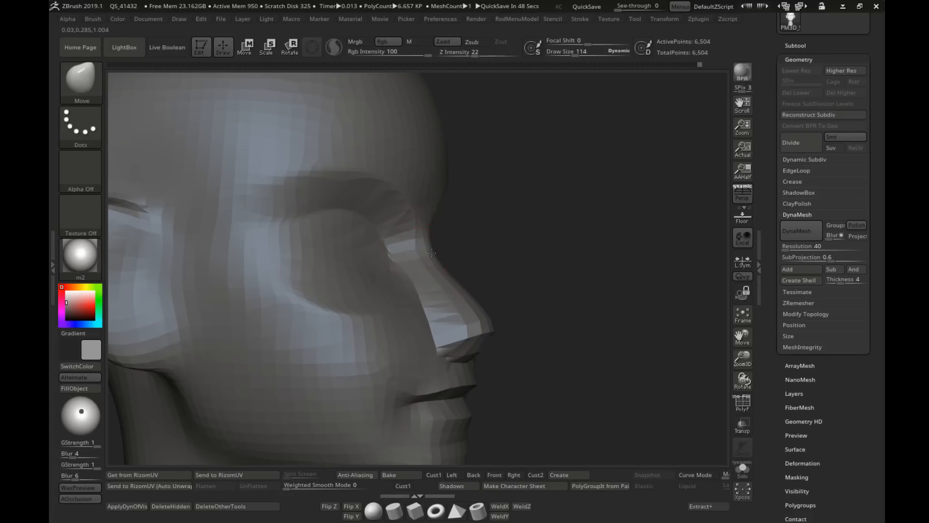
right_click_drag(432, 252, 440, 277)
key("s")
left_click_drag(444, 290, 451, 289)
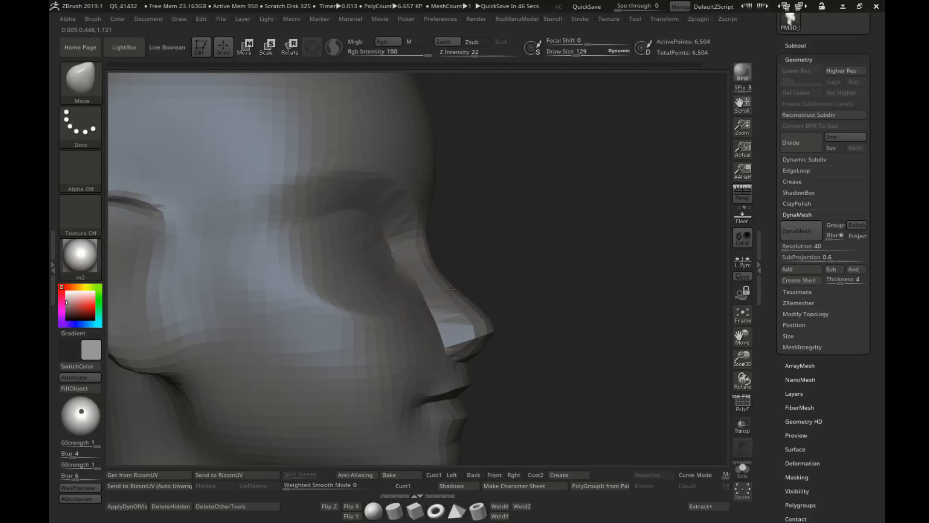
right_click_drag(467, 294, 455, 293)
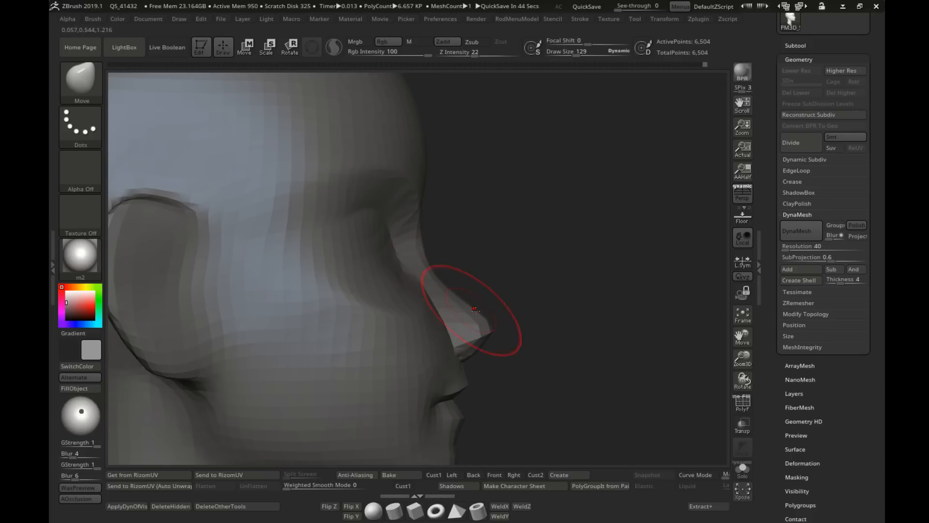
right_click_drag(413, 263, 480, 261)
key("s")
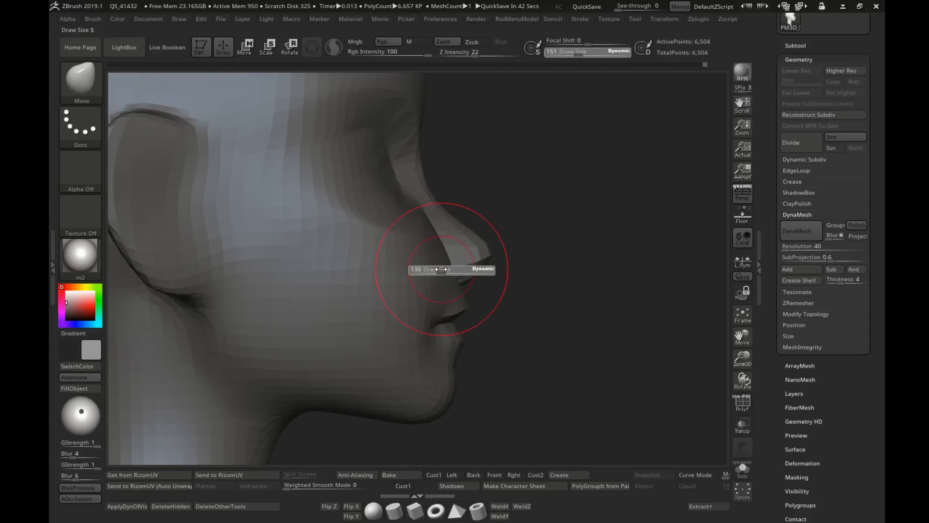
mouse_move(436, 269)
left_mouse_down()
mouse_move(426, 269)
mouse_move(447, 247)
left_mouse_up()
key("s")
mouse_move(473, 264)
right_mouse_down("ctrl")
mouse_move(436, 277)
mouse_move(465, 251)
mouse_move(610, 290)
mouse_move(533, 281)
mouse_move(509, 295)
mouse_move(536, 291)
mouse_move(446, 254)
right_mouse_up("ctrl")
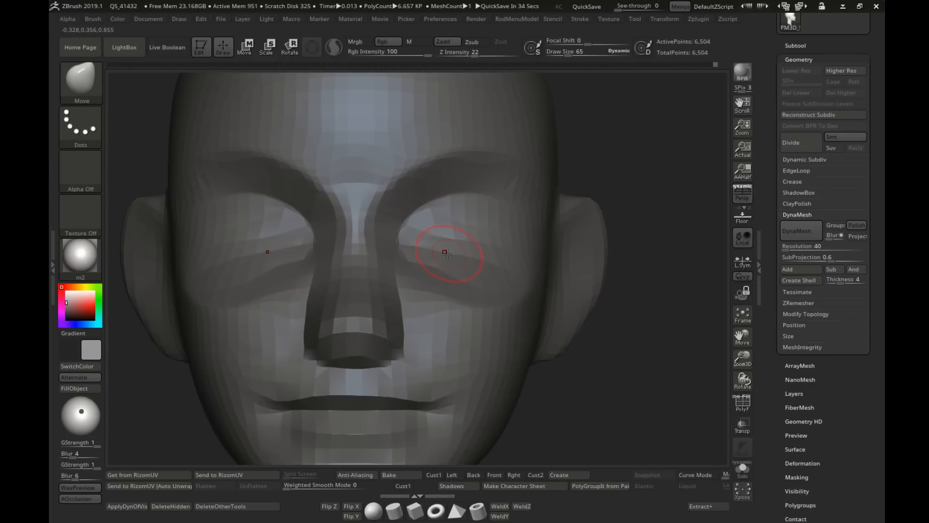
Step: Reshape the lower eyelid area below the eyes with the Move brush at draw size 65
key("s")
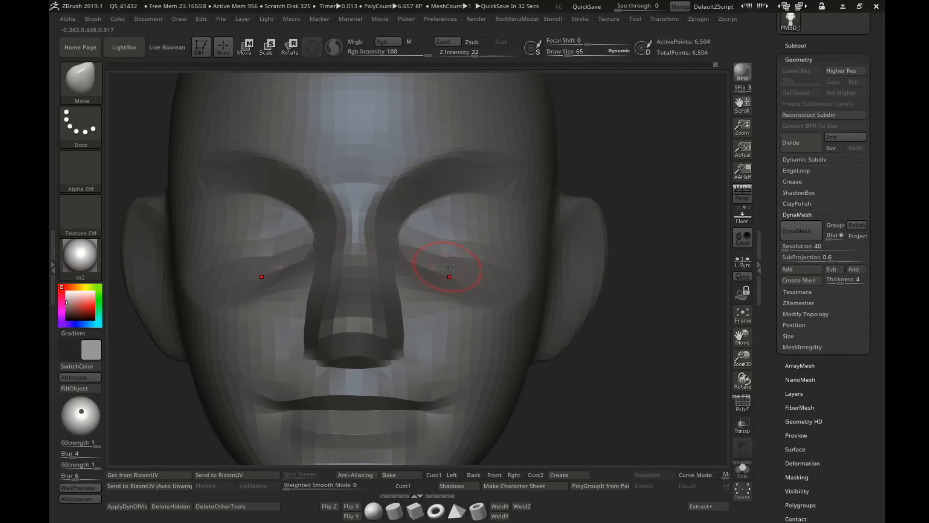
right_click_drag(500, 295, 523, 255, "ctrl")
right_click_drag(424, 221, 405, 242, "alt")
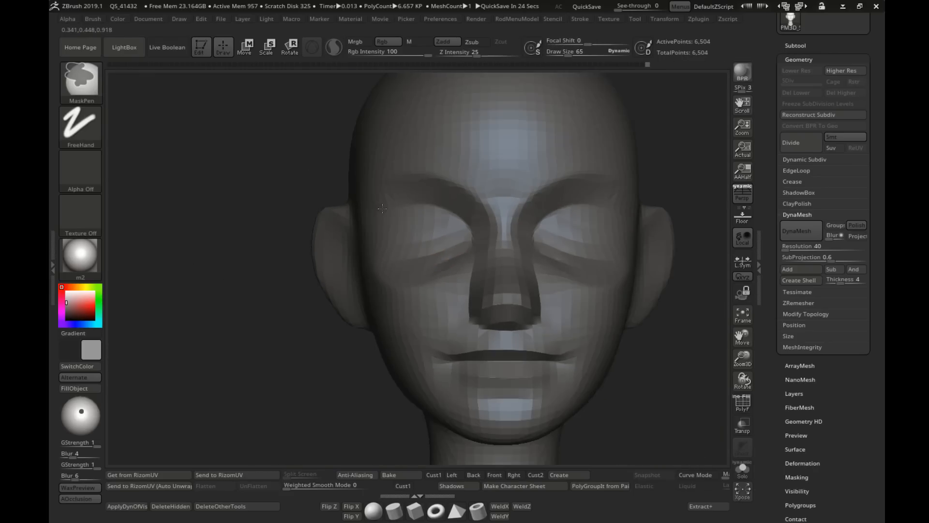
mouse_move(426, 239)
right_mouse_down("ctrl")
mouse_move(482, 270)
mouse_move(449, 240)
mouse_move(424, 237)
right_mouse_up("ctrl")
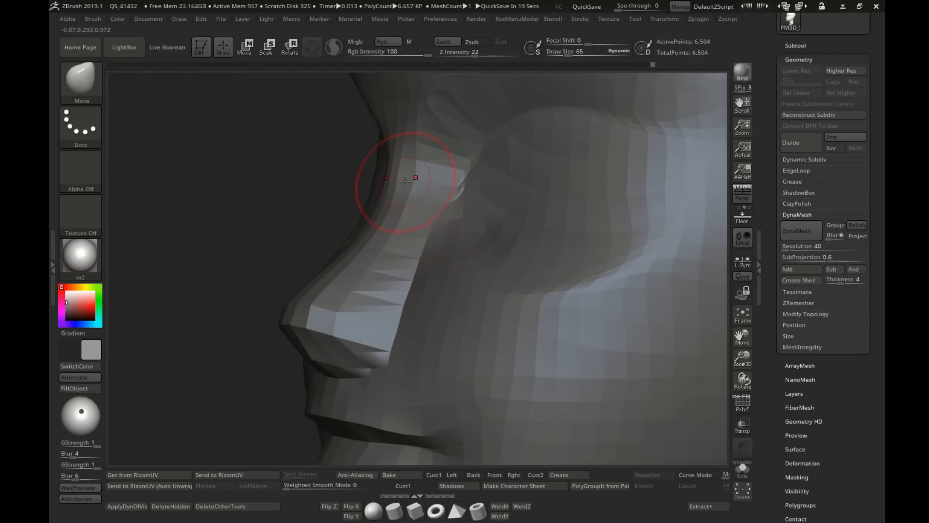
Step: Refine the side of the nose bridge beside the inner eye corner with the Move brush
key("s")
left_click_drag(405, 182, 401, 181)
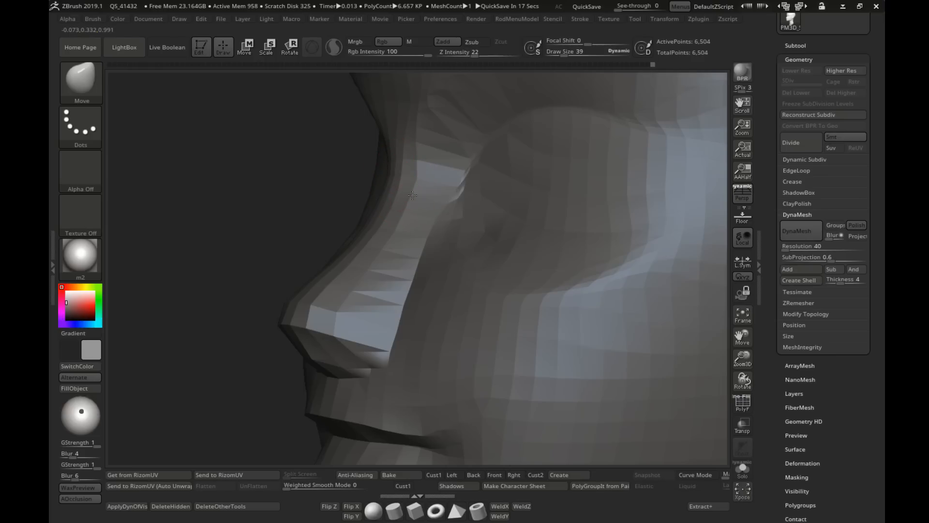
right_click_drag(409, 212, 460, 240, "ctrl")
right_click_drag(613, 334, 622, 292, "ctrl")
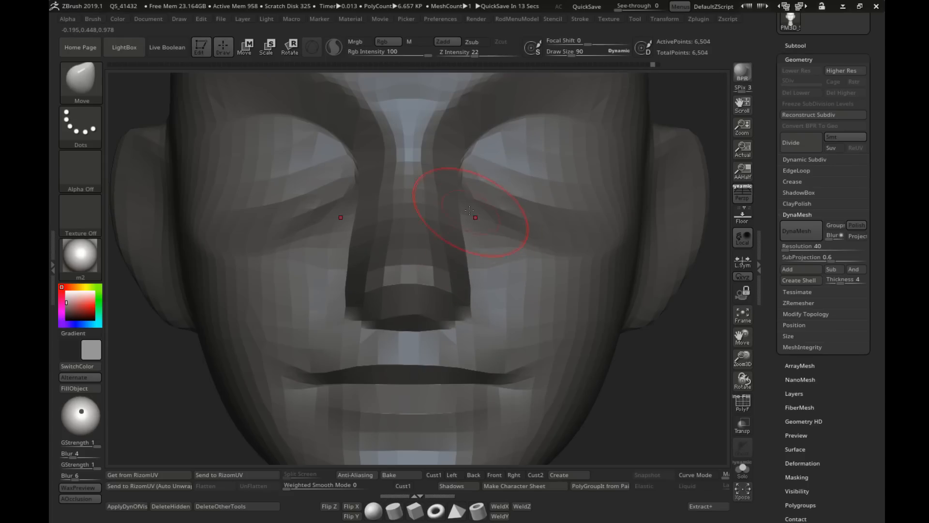
Step: Adjust the transition from the nose's sides into the cheeks with the Move brush at draw size 90
left_click_drag(470, 210, 460, 199)
key("s")
left_click(439, 197)
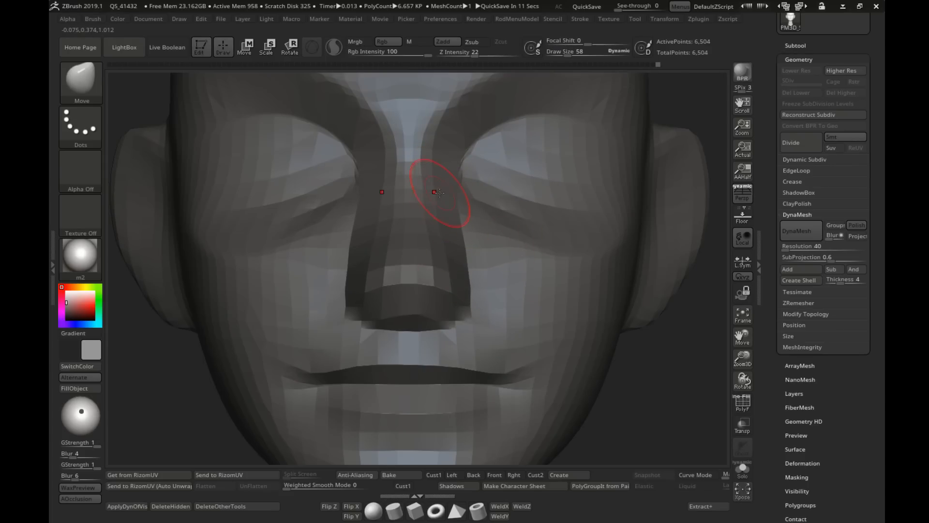
right_click_drag(491, 224, 497, 256, "ctrl")
right_click_drag(497, 257, 422, 208)
right_click_drag(421, 208, 458, 259)
mouse_move(458, 259)
right_mouse_down("alt")
mouse_move(485, 299)
mouse_move(523, 307)
right_mouse_up("alt")
Step: Set the draw size to 135 and switch to the Pinch brush for defining the jawline below the ear
key("s")
left_click(480, 284)
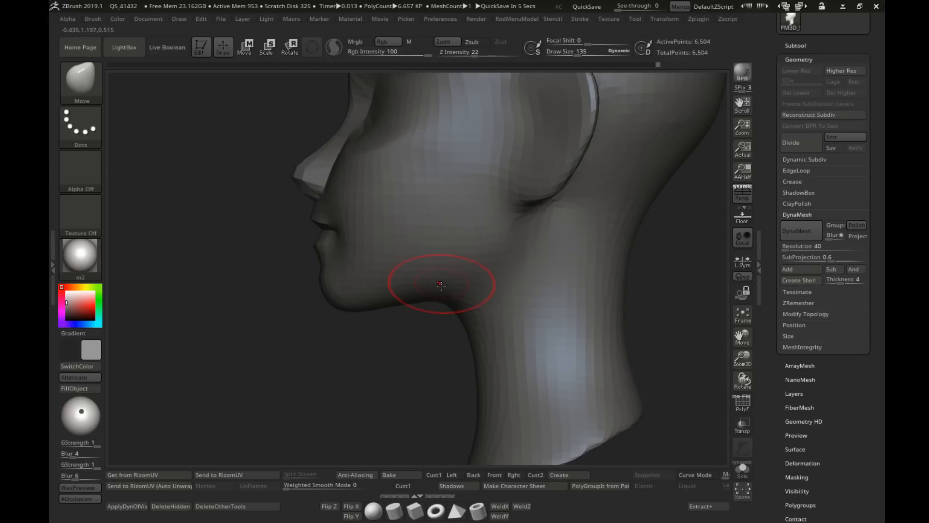
key("p")
key("i")
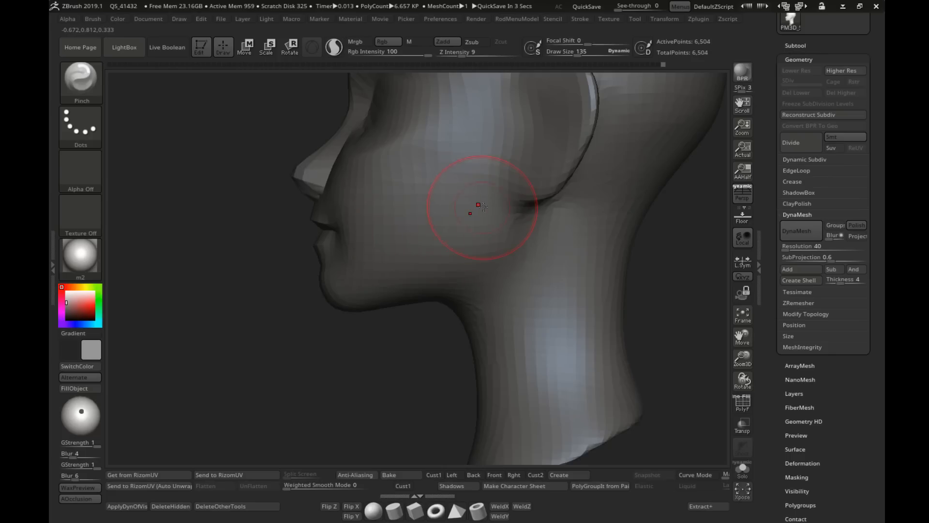
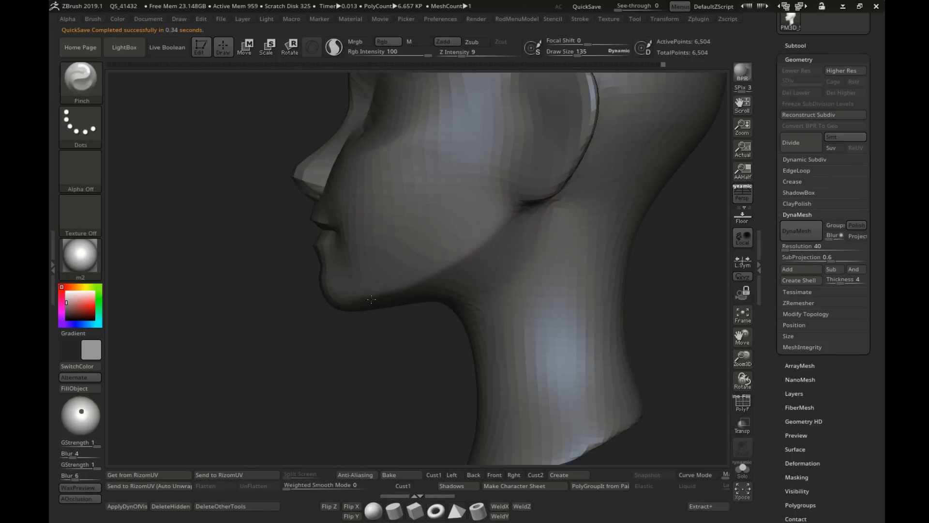
Step: Switch to the Move brush and reshape the jawline between chin and ear at draw size 157
key("bracketleft")
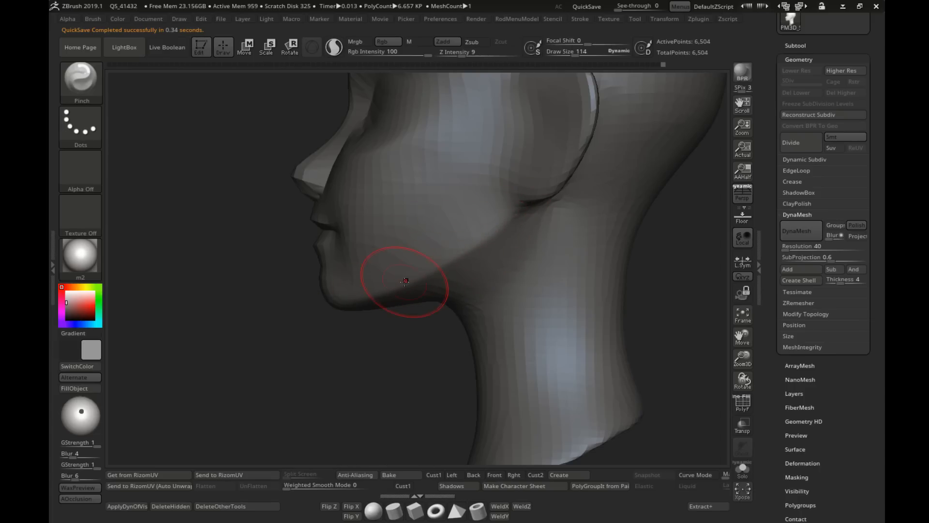
key("comma")
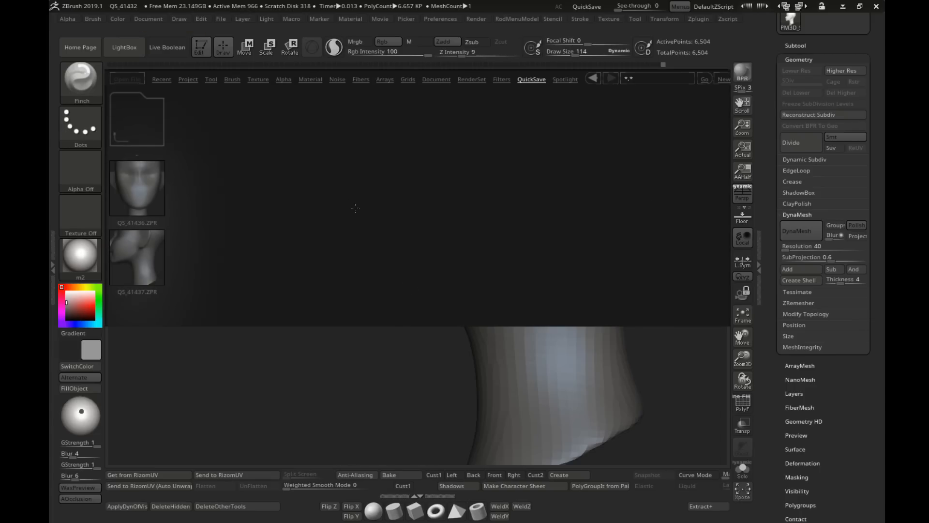
left_click(126, 48)
key("b")
key("m")
key("v")
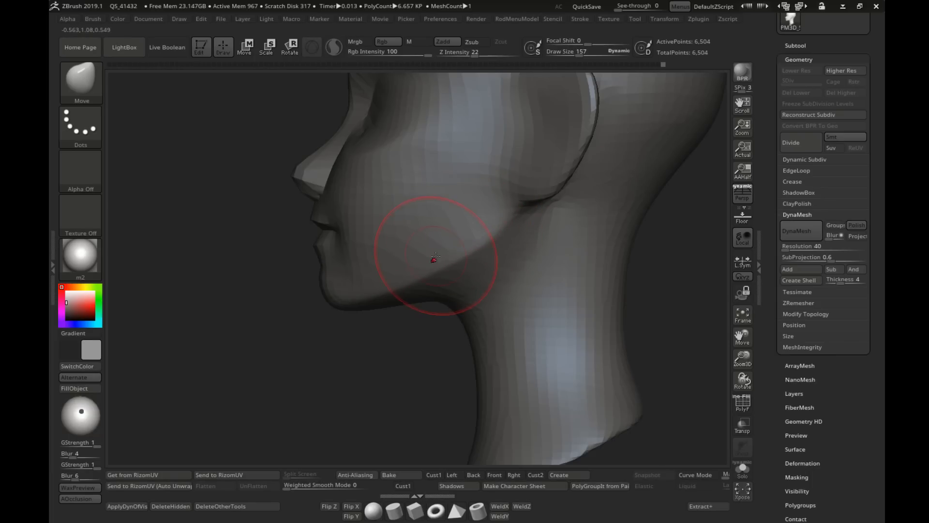
right_click_drag(435, 262, 482, 265, "ctrl")
mouse_move(482, 264)
right_mouse_down("alt")
mouse_move(519, 258)
mouse_move(505, 266)
mouse_move(486, 258)
mouse_move(488, 232)
right_mouse_up("alt")
Step: Adjust the jaw corners from below the head with the Move brush at draw size 175
key("s")
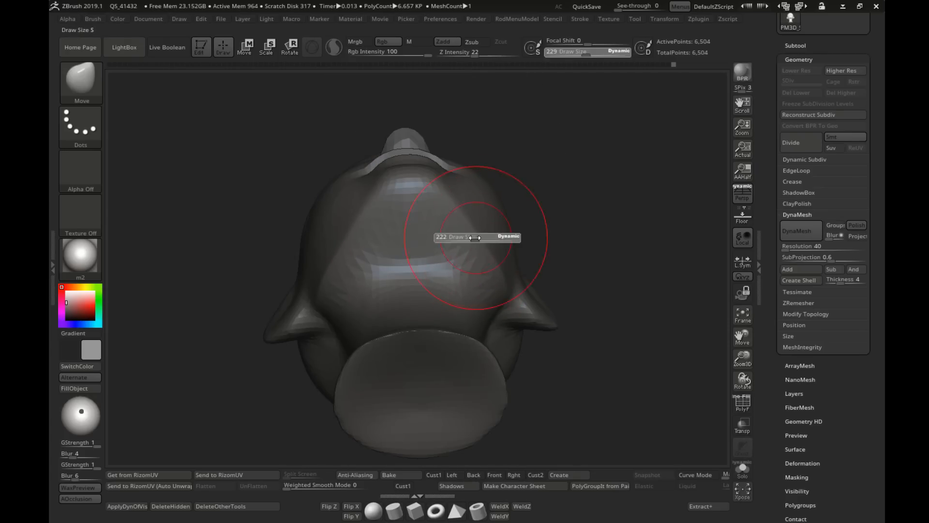
left_click_drag(475, 239, 498, 264)
key("s")
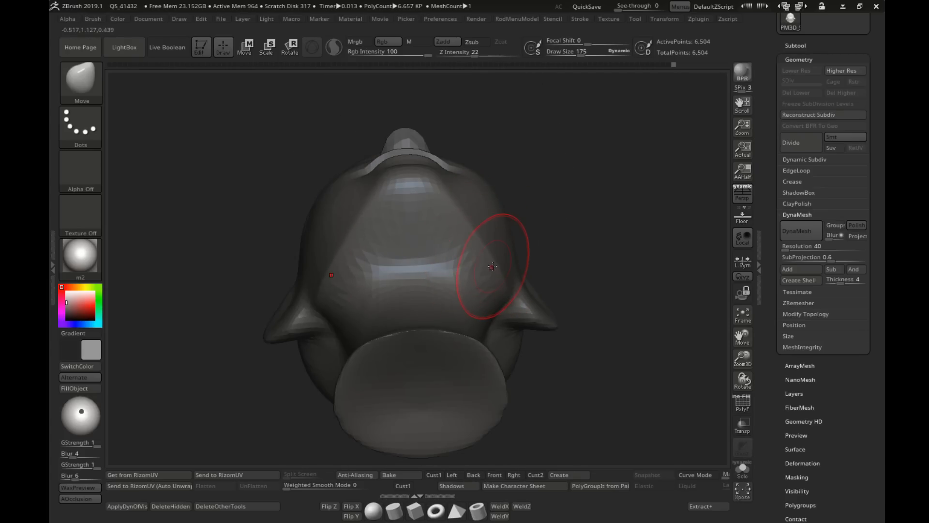
mouse_move(488, 235)
right_mouse_down()
mouse_move(484, 281)
mouse_move(533, 267)
mouse_move(509, 266)
right_mouse_up()
right_click_drag(503, 269, 556, 271)
mouse_move(475, 278)
right_mouse_down("alt")
mouse_move(419, 278)
mouse_move(581, 296)
right_mouse_up("alt")
Step: Refine the underside of the jaw and its transition into the neck, lowering the draw size to 140 and then 104
key("s")
left_click_drag(478, 279, 447, 299)
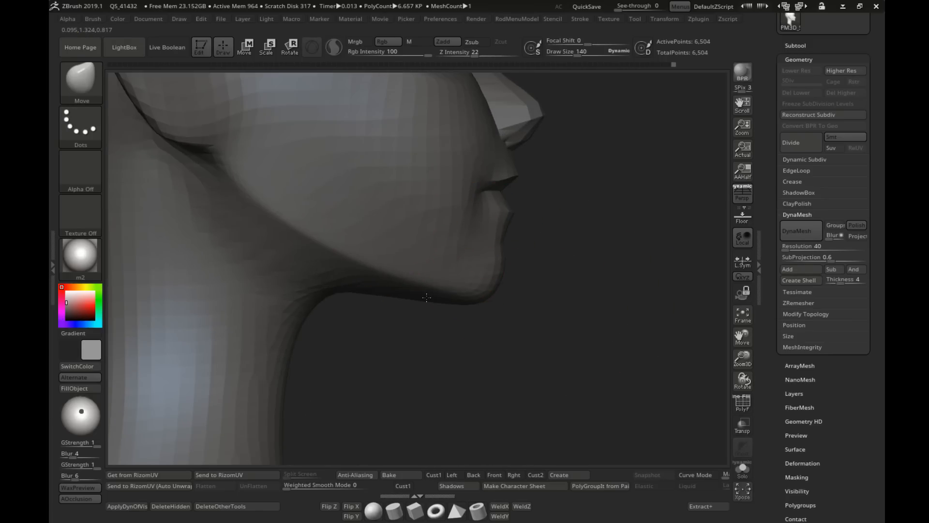
right_click_drag(477, 322, 426, 276, "ctrl")
right_click_drag(485, 290, 463, 274, "alt")
mouse_move(500, 251)
right_mouse_down("alt")
mouse_move(463, 260)
mouse_move(499, 251)
right_mouse_up("alt")
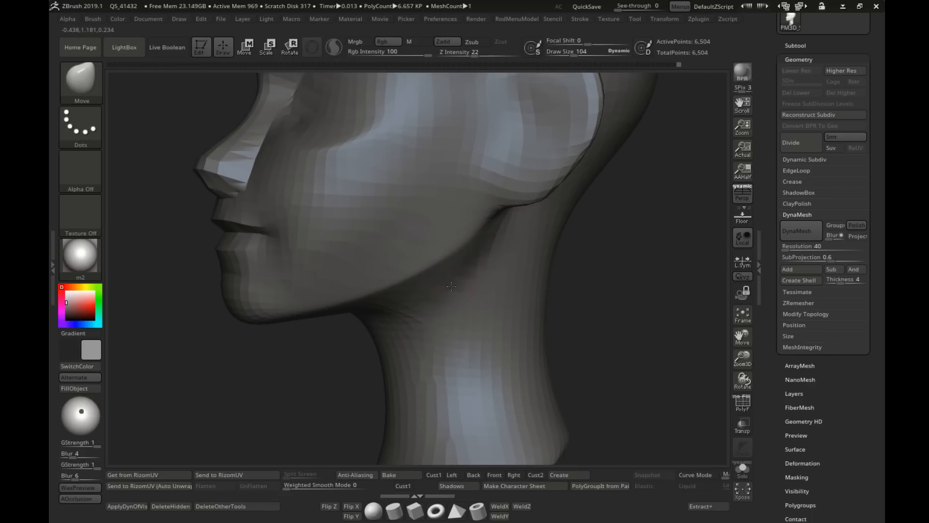
key("shift")
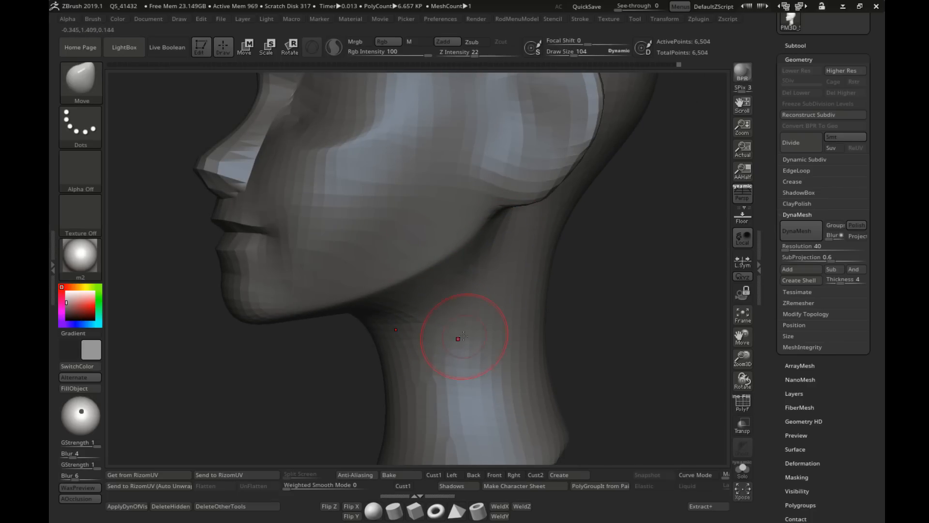
mouse_move(456, 333)
right_mouse_down()
mouse_move(400, 321)
mouse_move(468, 295)
mouse_move(544, 284)
mouse_move(438, 277)
mouse_move(448, 289)
mouse_move(421, 296)
mouse_move(445, 314)
right_mouse_up()
Step: Enlarge the Move brush and adjust the overall jaw contour in a three-quarter view
key("s")
left_click(448, 289)
key("s")
left_click(448, 314)
key("s")
left_click(445, 314)
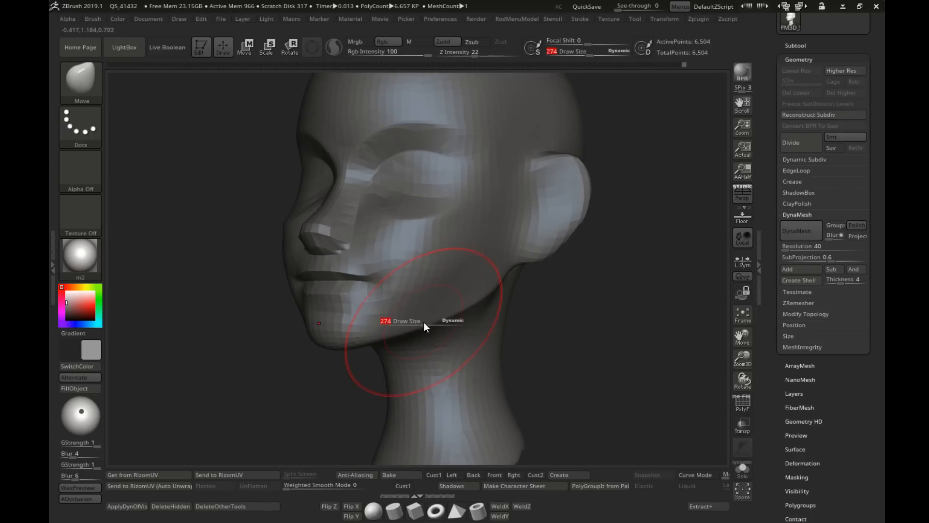
right_click_drag(459, 323, 501, 317)
mouse_move(501, 317)
right_mouse_down("ctrl")
mouse_move(491, 316)
mouse_move(516, 291)
mouse_move(496, 261)
mouse_move(493, 276)
right_mouse_up("ctrl")
Step: Shape the lower cheek beside the mouth at draw size 95 and smooth its surface
key("s")
left_click_drag(493, 276, 478, 277)
right_click_drag(544, 277, 516, 279)
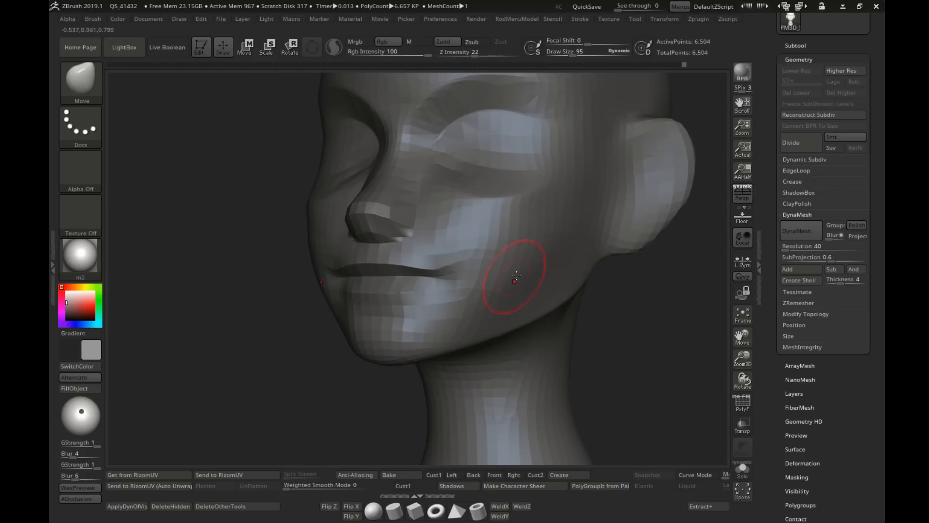
left_click_drag(516, 278, 553, 241, "shift")
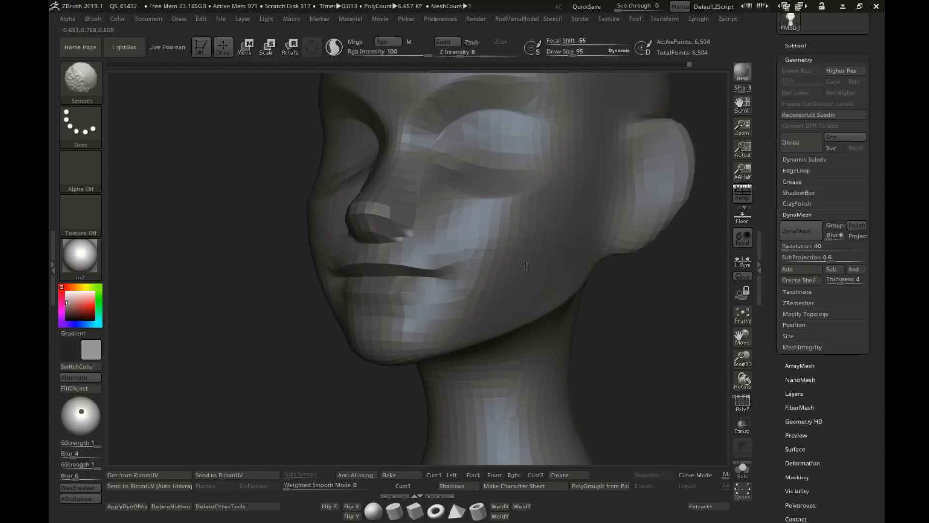
mouse_move(501, 294)
right_mouse_down()
mouse_move(535, 286)
mouse_move(515, 272)
mouse_move(513, 298)
mouse_move(483, 301)
right_mouse_up()
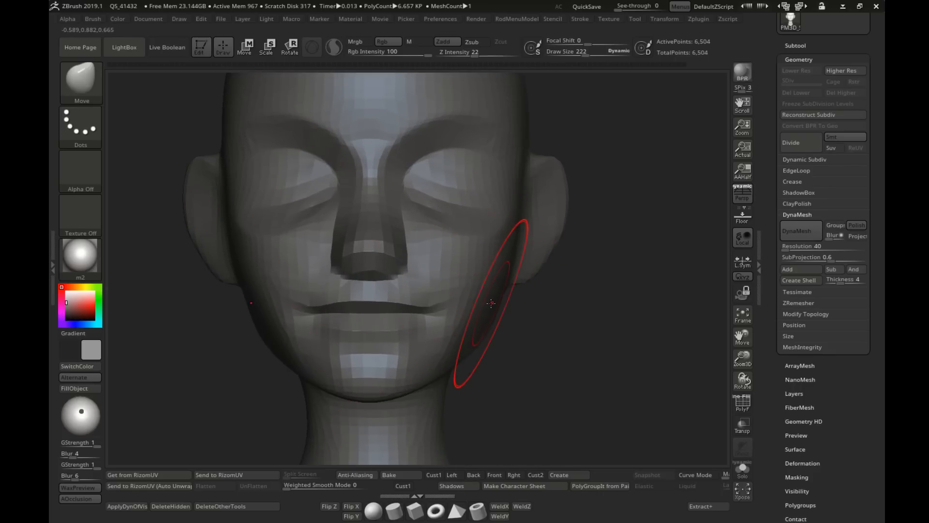
Step: Adjust the jaw's side silhouette in the front view with the Move brush at draw size 157, then reduce it to 124
key("s")
left_click_drag(492, 303, 495, 291)
key("s")
left_click_drag(495, 307, 495, 311)
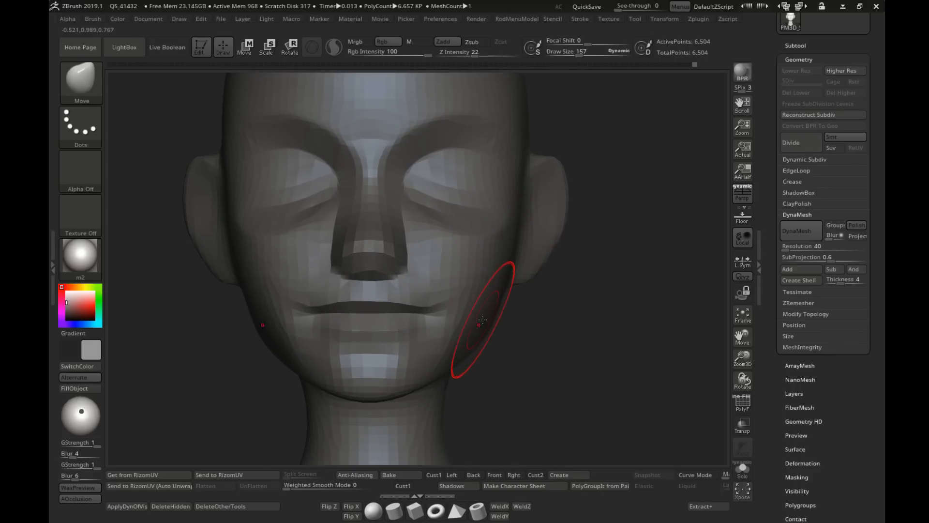
right_click_drag(298, 330, 449, 305, "alt")
key("s")
left_click_drag(450, 306, 447, 307)
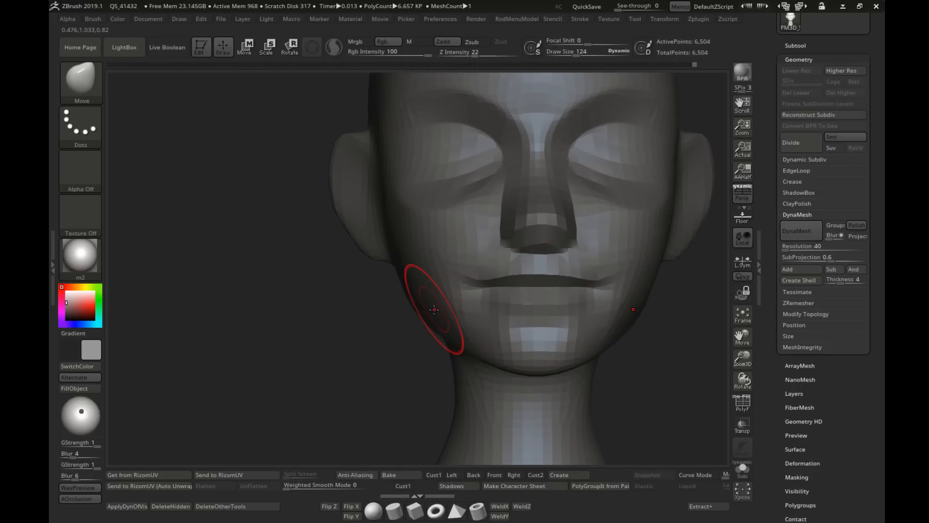
Step: Refine the jaw-to-cheek contour, smooth it at draw size 109, and reduce the Move brush to draw size 73
right_click_drag(431, 309, 451, 304)
key("s")
left_click_drag(425, 301, 395, 291)
key("s")
key("shift")
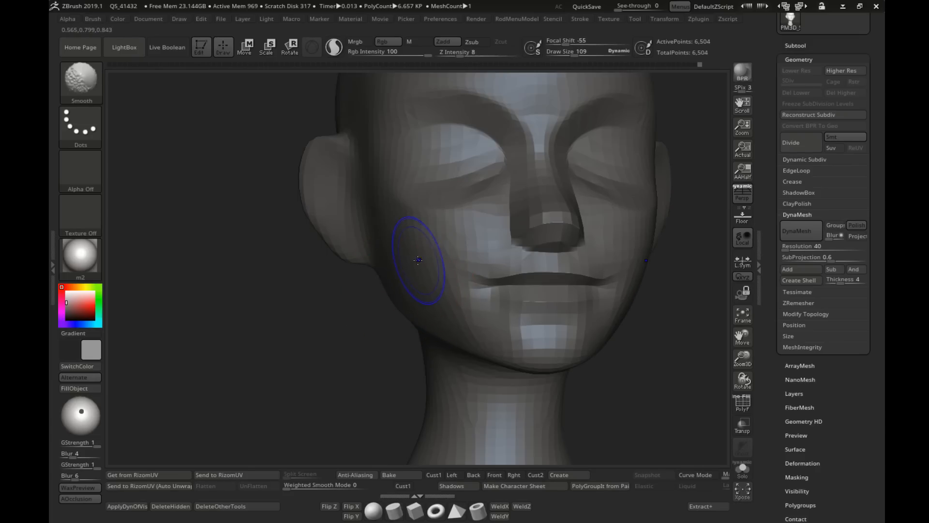
mouse_move(421, 276)
right_mouse_down()
mouse_move(429, 301)
mouse_move(353, 242)
right_mouse_up()
mouse_move(547, 317)
right_mouse_down("alt")
mouse_move(508, 319)
mouse_move(504, 280)
mouse_move(572, 326)
mouse_move(518, 358)
right_mouse_up("alt")
right_click_drag(518, 359, 405, 208, "ctrl")
mouse_move(405, 208)
right_mouse_down("alt")
mouse_move(441, 284)
mouse_move(501, 317)
right_mouse_up("alt")
mouse_move(502, 317)
right_mouse_down("alt")
mouse_move(473, 279)
mouse_move(481, 273)
mouse_move(404, 194)
mouse_move(479, 235)
mouse_move(434, 252)
mouse_move(553, 239)
mouse_move(498, 344)
right_mouse_up("alt")
key("[")
Step: Show the subtool list and review the EasyPrimitives offered by the Ryan's Tools plugin
left_click(812, 47)
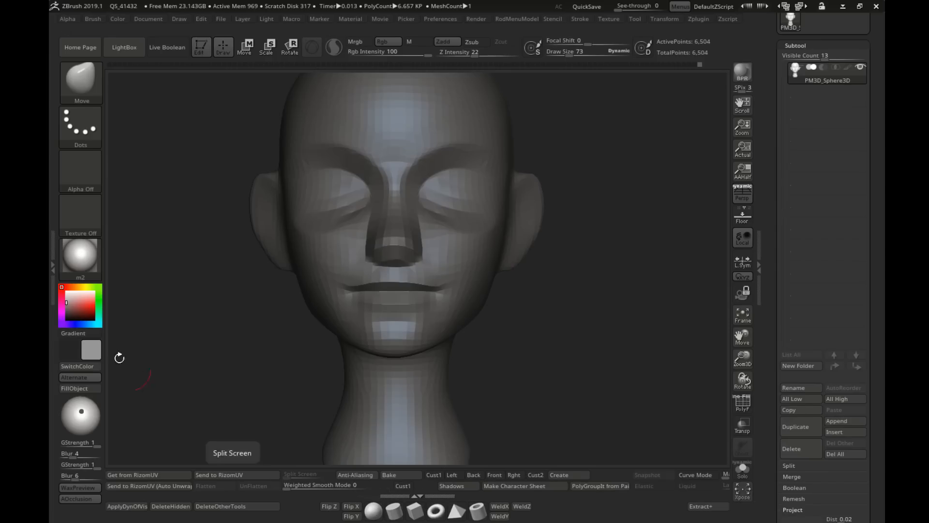
left_click(52, 266)
scroll(81, 245, "down", 3)
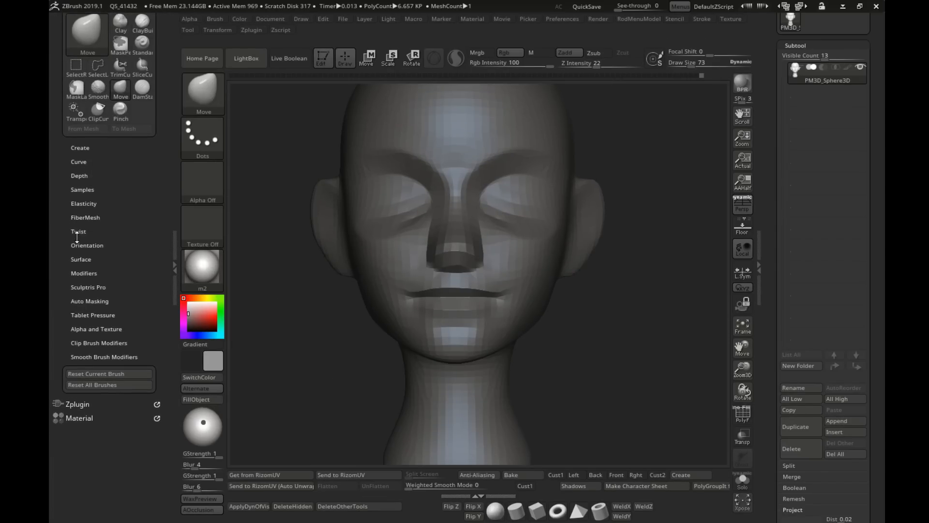
left_click(76, 405)
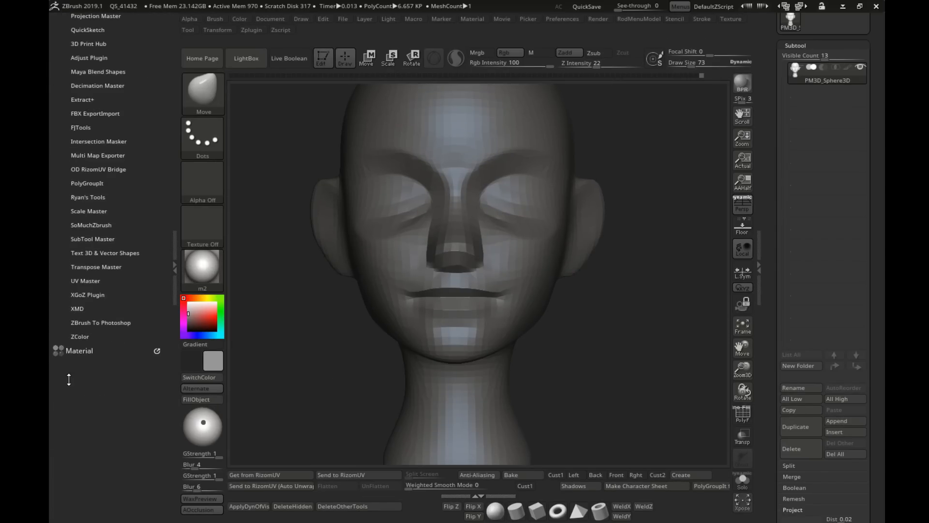
scroll(87, 388, "up", 3)
right_click_drag(450, 177, 416, 212)
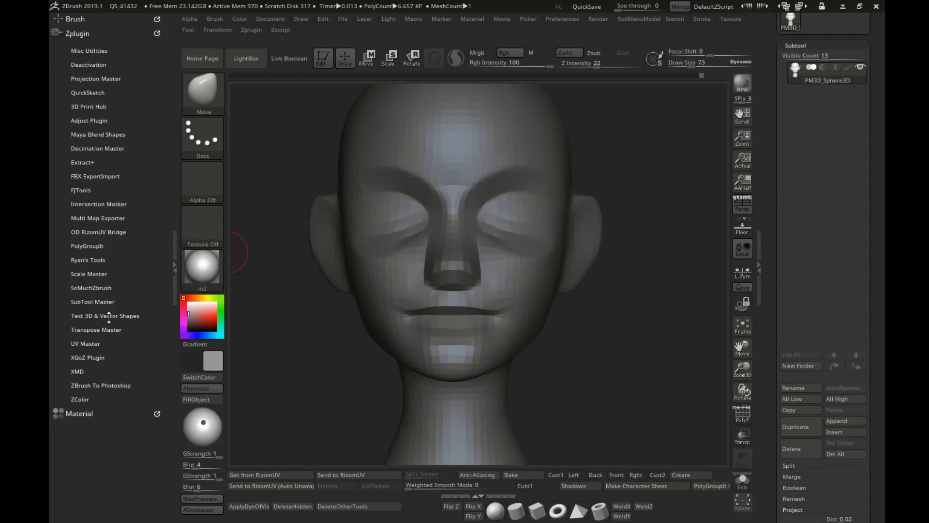
left_click(84, 261)
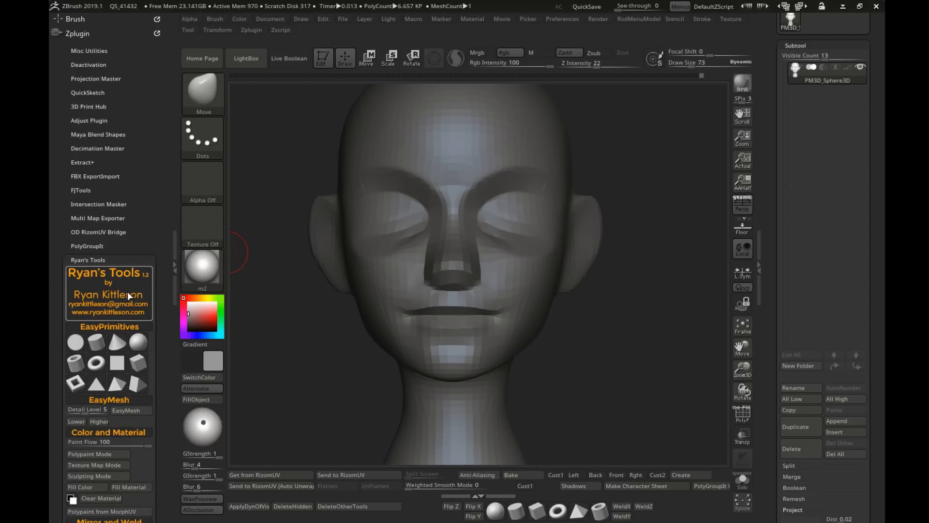
left_click(139, 260)
right_click_drag(490, 313, 501, 280, "alt")
left_click(175, 245)
Step: Mask a small patch in each eye socket with the MaskPen at draw size 45 to mark the eyeball positions
right_click_drag(360, 215, 390, 281, "alt")
right_click_drag(390, 281, 410, 225, "ctrl")
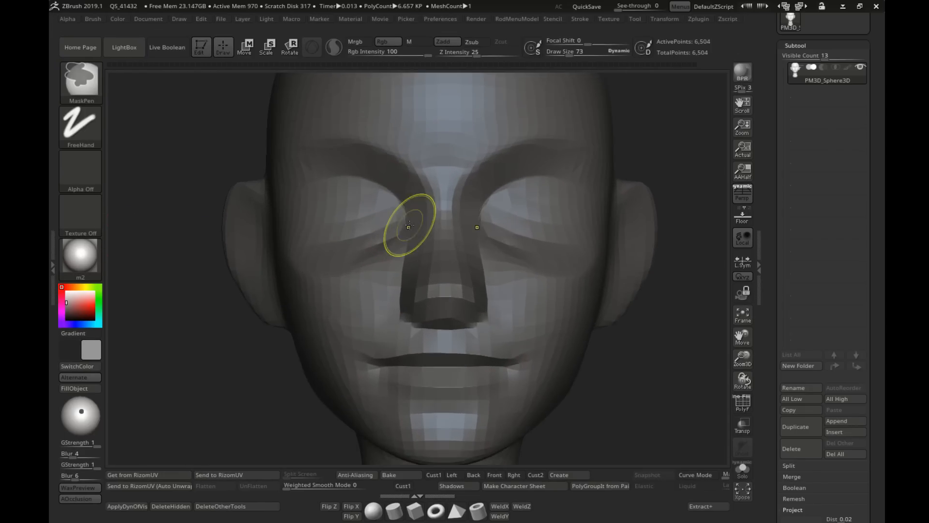
key("s")
mouse_move(369, 220)
left_mouse_down()
mouse_move(344, 216)
mouse_move(356, 215)
left_mouse_up()
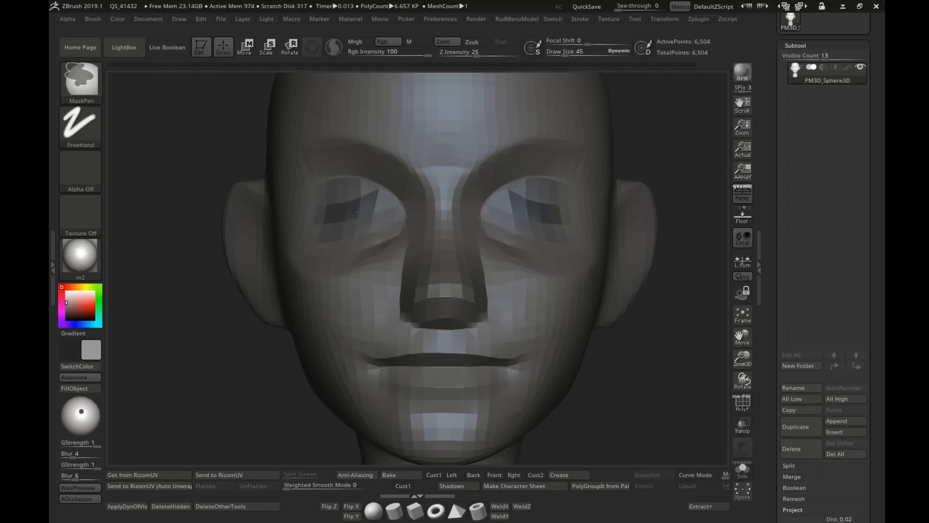
right_click_drag(355, 217, 451, 317, "ctrl")
right_click_drag(452, 317, 415, 286, "alt")
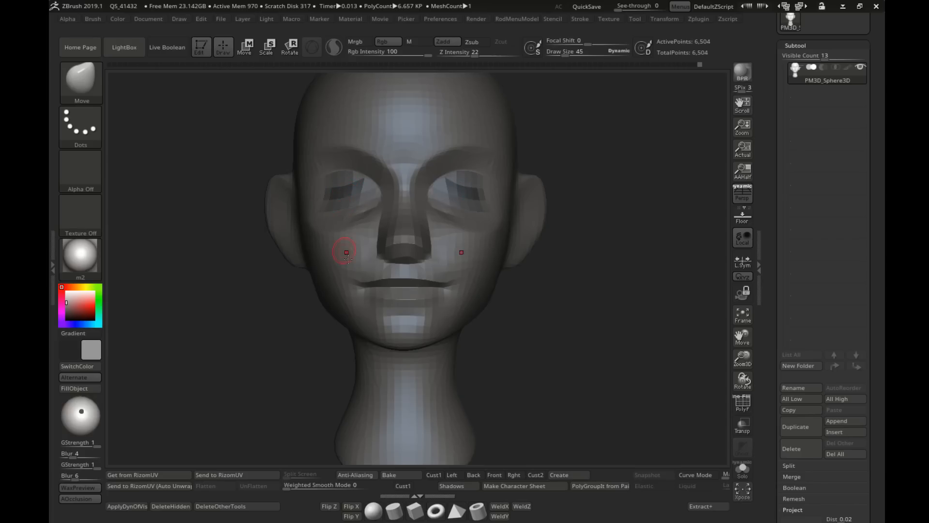
Step: Insert sphere primitives at the masked eye patches, set the draw size to 99 and return to Draw mode
left_click(373, 510)
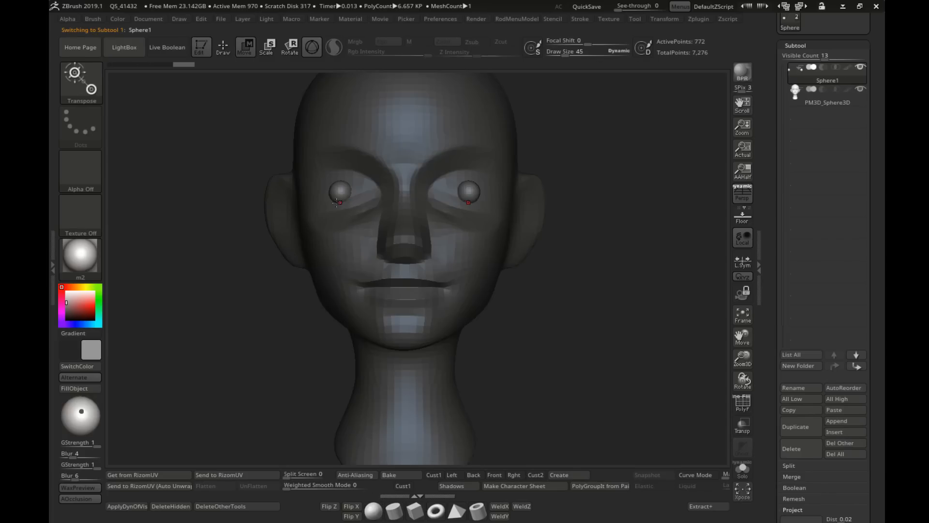
key("s")
left_click_drag(357, 204, 366, 205)
left_click(223, 48)
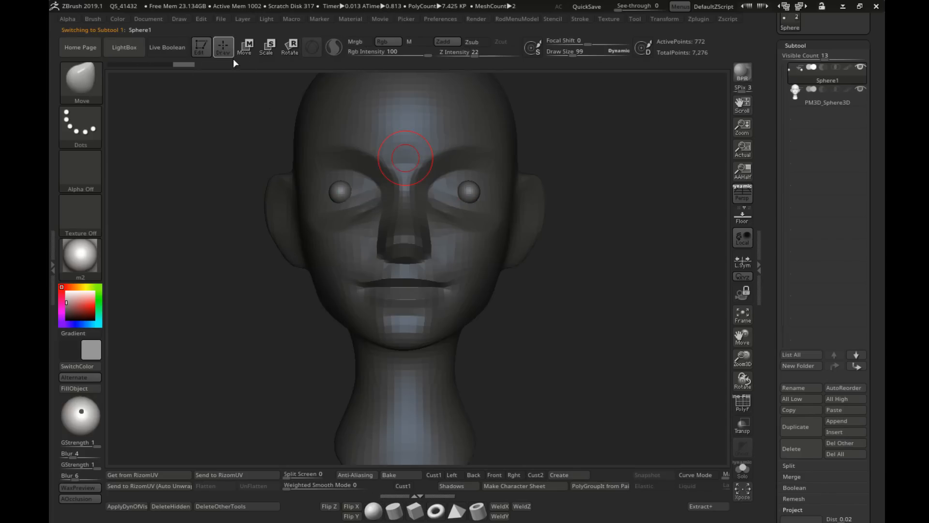
mouse_move(356, 188)
right_mouse_down("alt")
mouse_move(354, 234)
mouse_move(339, 232)
right_mouse_up("alt")
right_click_drag(404, 247, 415, 207, "alt")
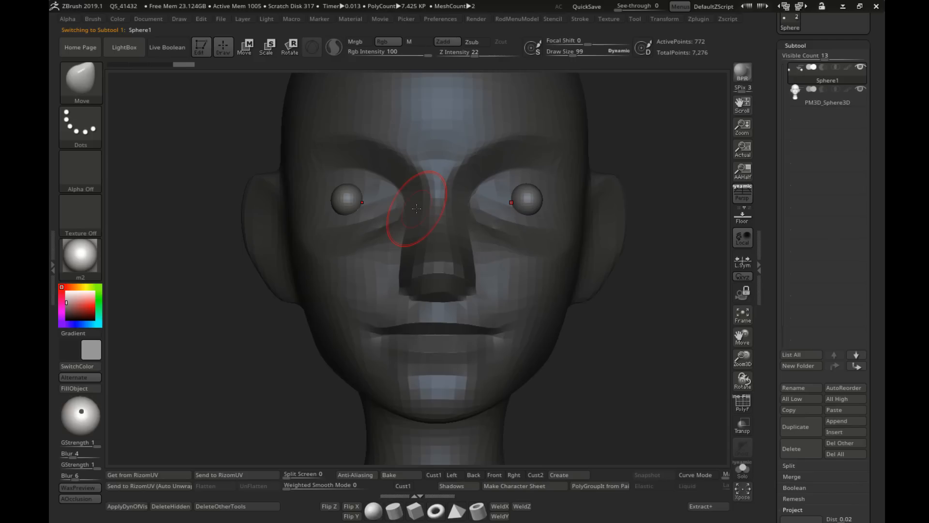
mouse_move(596, 233)
right_mouse_down("alt")
mouse_move(527, 208)
mouse_move(493, 221)
mouse_move(513, 234)
right_mouse_up("alt")
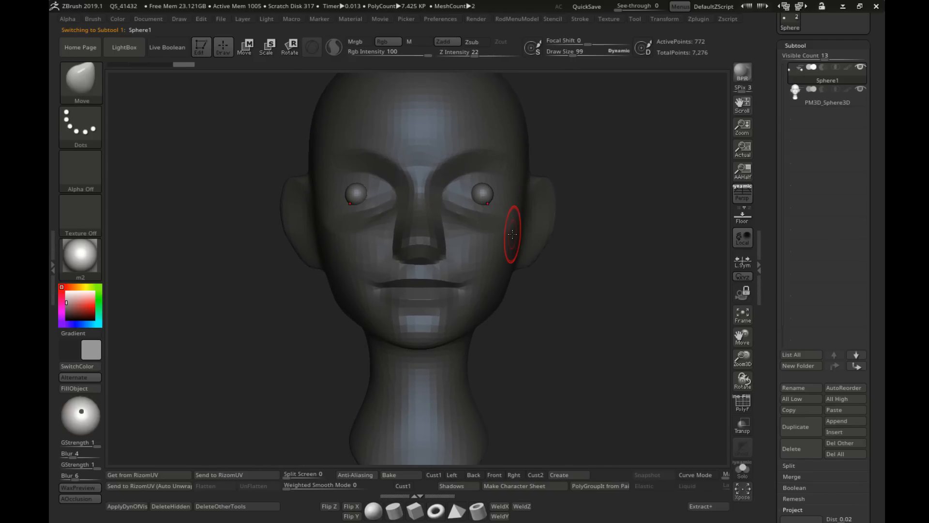
Step: Examine the new eye spheres against the head using the transparent ghost view and solo display
key("ctrl")
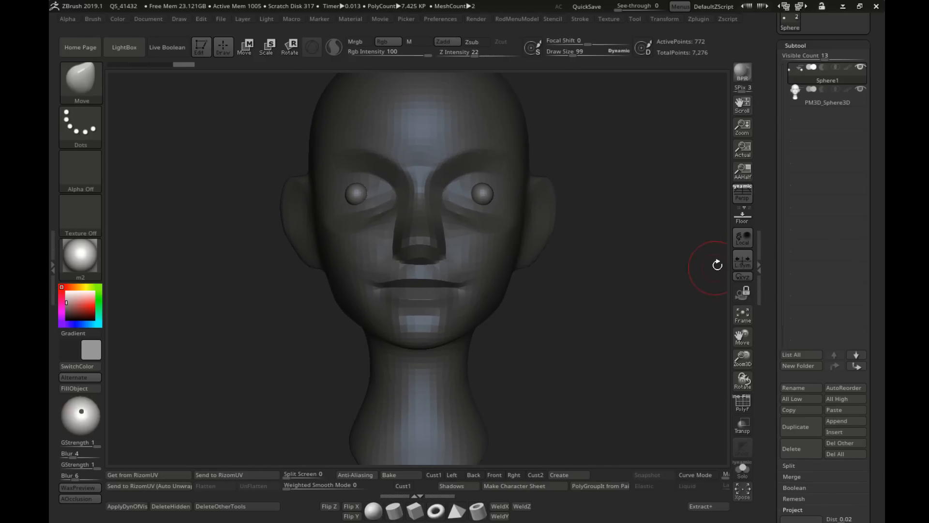
key("ctrl")
right_click_drag(589, 258, 591, 282, "alt")
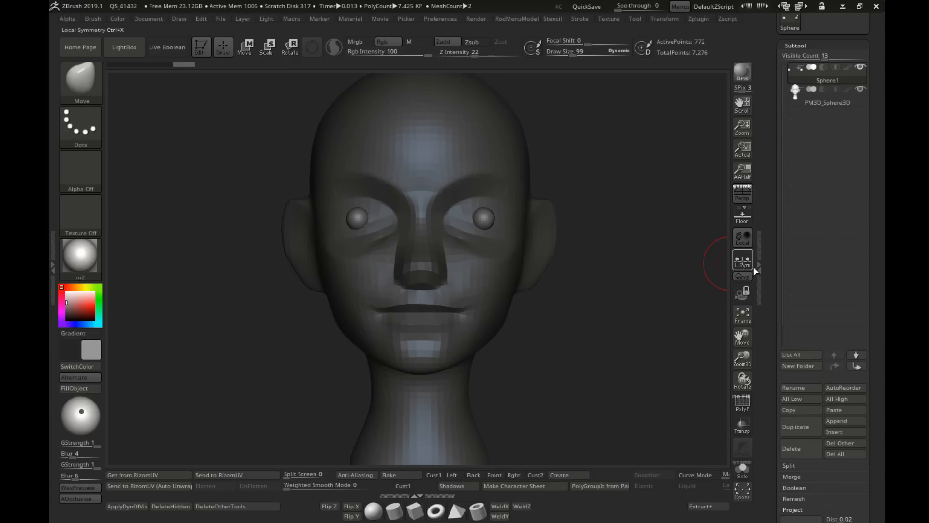
right_click_drag(665, 247, 656, 266, "alt")
key("ctrl+t")
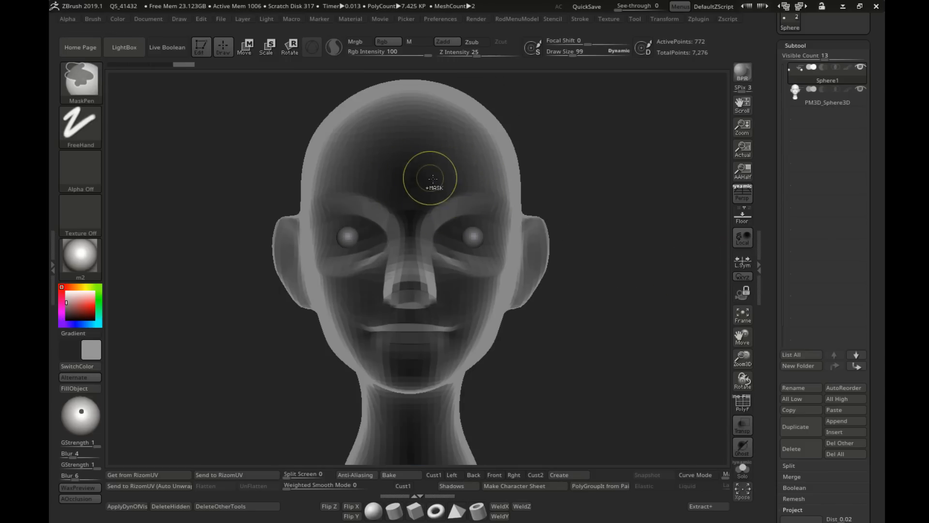
key("ctrl+t")
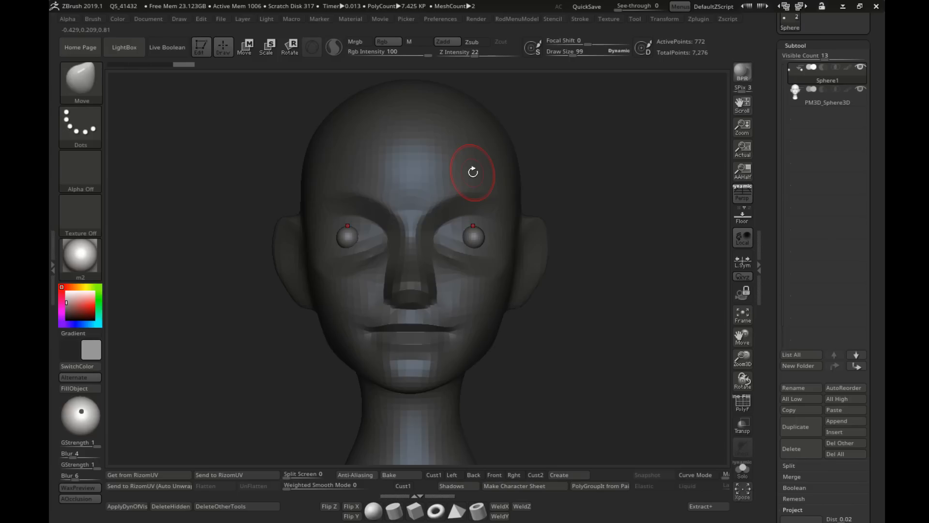
key("ctrl+s")
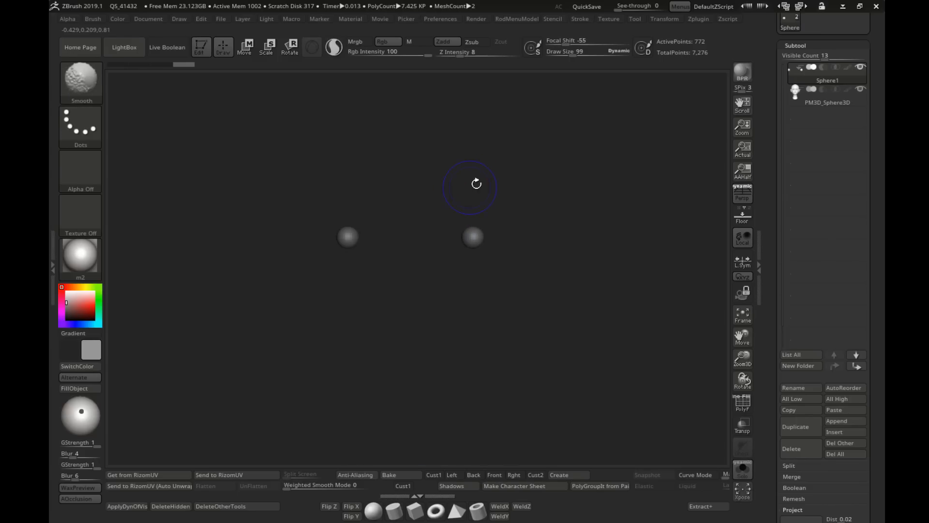
key("ctrl+s")
mouse_move(461, 245)
right_mouse_down("alt")
mouse_move(463, 182)
mouse_move(469, 214)
mouse_move(392, 216)
mouse_move(459, 212)
mouse_move(480, 225)
mouse_move(502, 222)
mouse_move(447, 195)
mouse_move(451, 203)
mouse_move(416, 213)
mouse_move(462, 213)
right_mouse_up("alt")
right_click_drag(462, 213, 430, 208, "ctrl")
right_click_drag(431, 208, 469, 215)
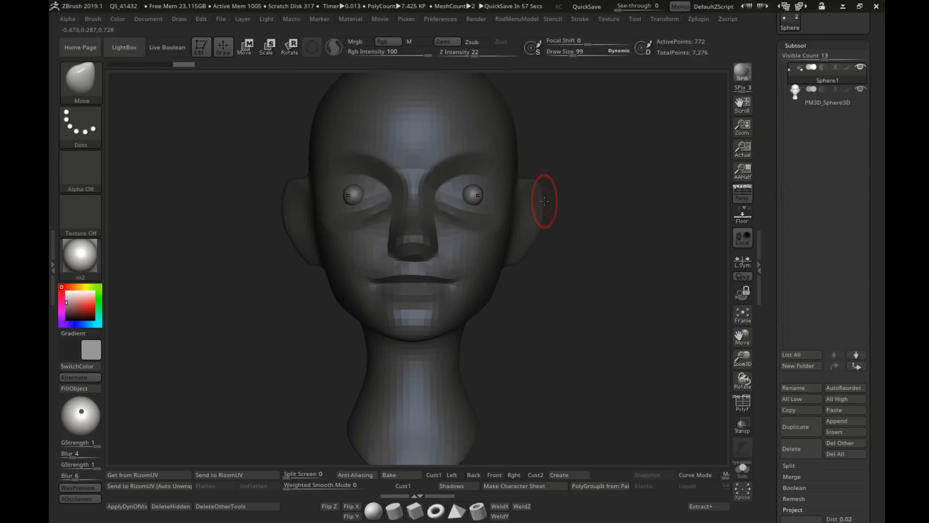
Step: Activate the Move gizmo on the eye spheres, reset its orientation and center it on the eyeball
key("ctrl")
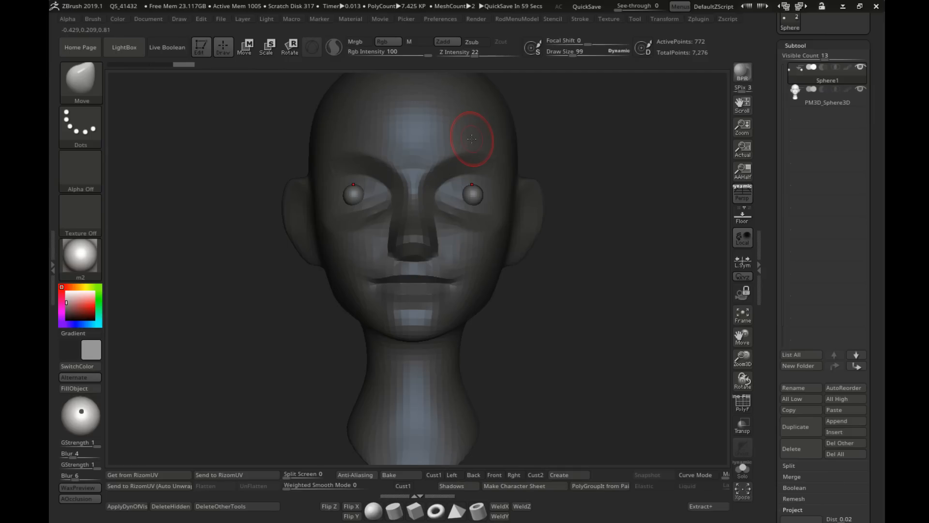
mouse_move(354, 195)
right_mouse_down("ctrl")
mouse_move(284, 223)
mouse_move(374, 220)
right_mouse_up("ctrl")
key("w")
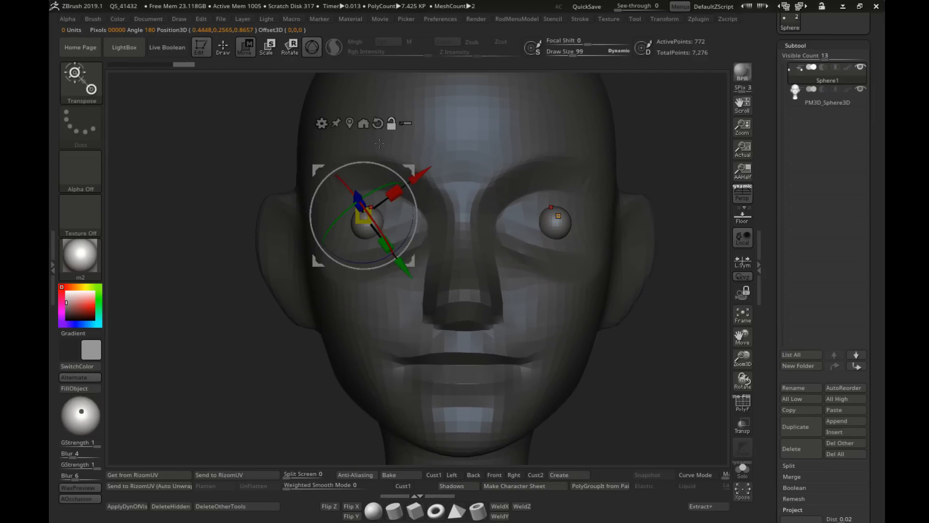
left_click(377, 123)
left_click(350, 123)
right_click_drag(433, 185, 443, 165, "alt")
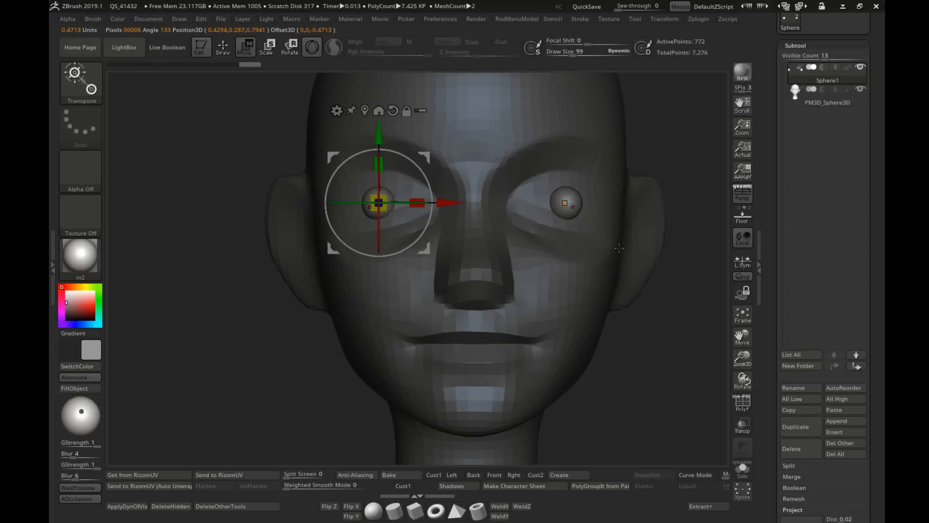
Step: Enable local symmetry, scale both eye spheres up to fill the sockets and shift them slightly towards the nose
right_click_drag(605, 242, 581, 256, "alt")
left_click_drag(355, 216, 501, 221)
right_click_drag(500, 222, 508, 259, "shift")
left_click_drag(389, 224, 378, 223)
right_click_drag(411, 232, 334, 246, "shift")
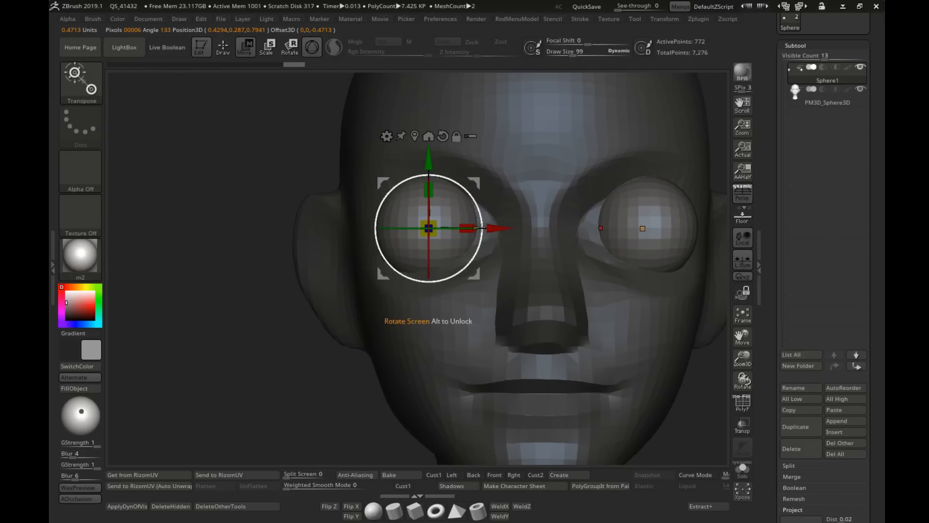
left_click_drag(502, 226, 512, 225)
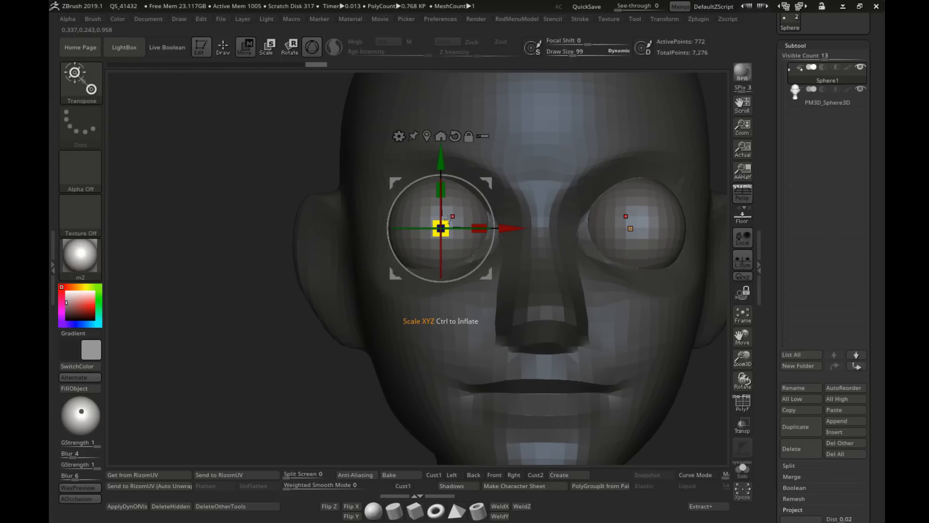
Step: Scale the eye spheres up slightly and fine-tune their height in the sockets
left_click_drag(442, 228, 448, 230)
right_click_drag(422, 236, 537, 250, "shift")
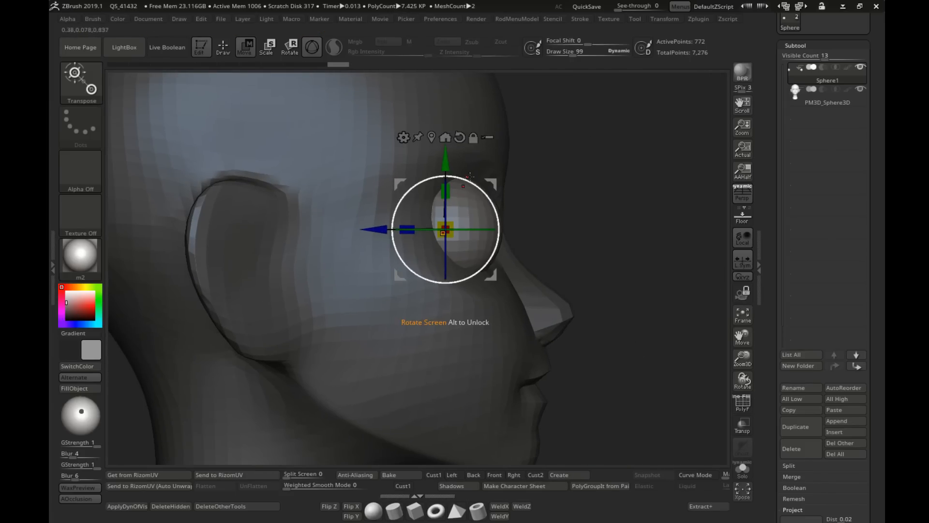
mouse_move(445, 161)
left_mouse_down()
mouse_move(445, 152)
mouse_move(445, 160)
left_mouse_up()
right_click_drag(566, 206, 584, 275, "shift")
right_click_drag(583, 275, 508, 265, "alt")
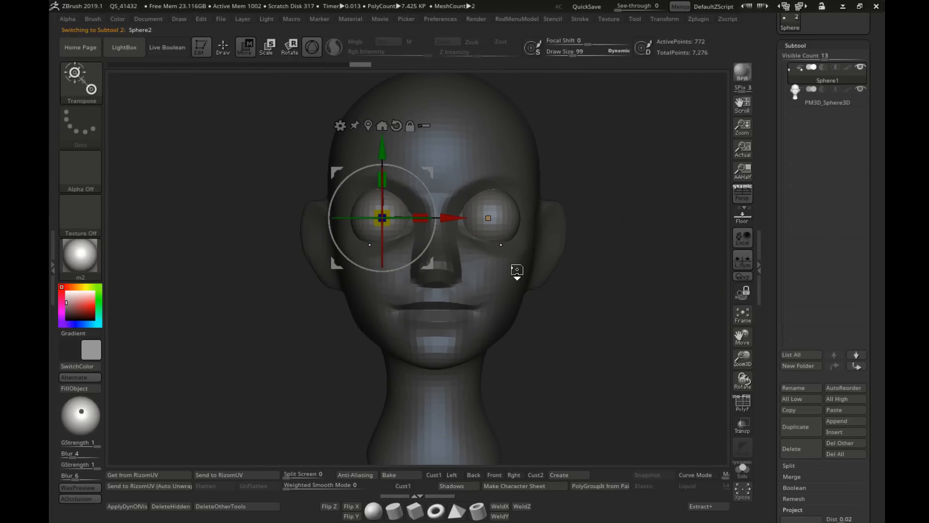
Step: Duplicate the eye spheres and scale the duplicates up to about 1.06 times their size
right_click_drag(651, 152, 592, 163, "alt")
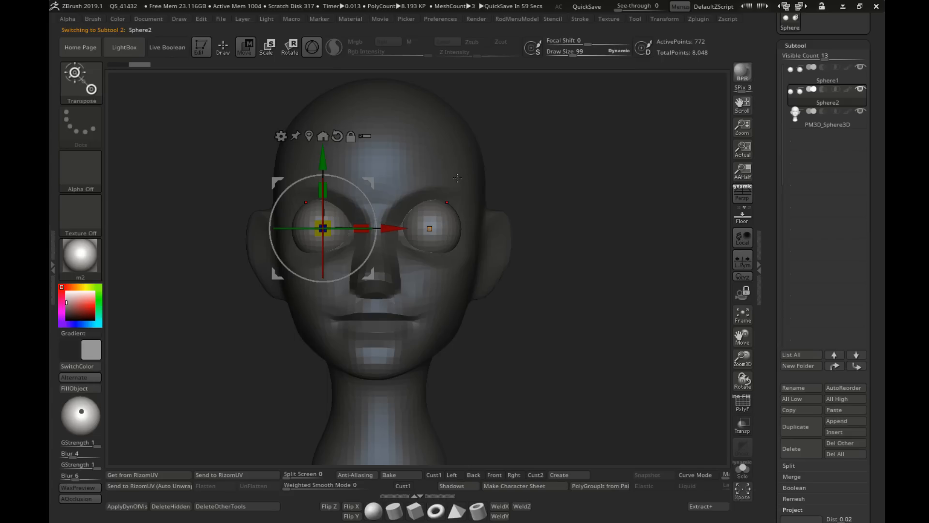
right_click_drag(512, 236, 598, 232, "alt")
right_click_drag(598, 233, 556, 241, "ctrl")
right_click_drag(460, 219, 476, 243, "alt")
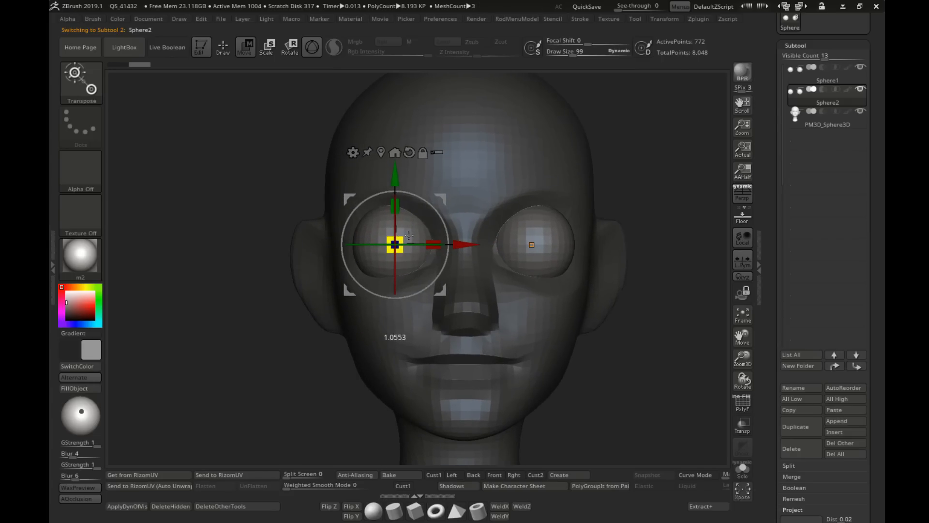
Step: Nudge the enlarged eye spheres about 0.013 along the head's depth axis
right_click_drag(285, 240, 398, 245, "shift")
left_click_drag(328, 245, 326, 245)
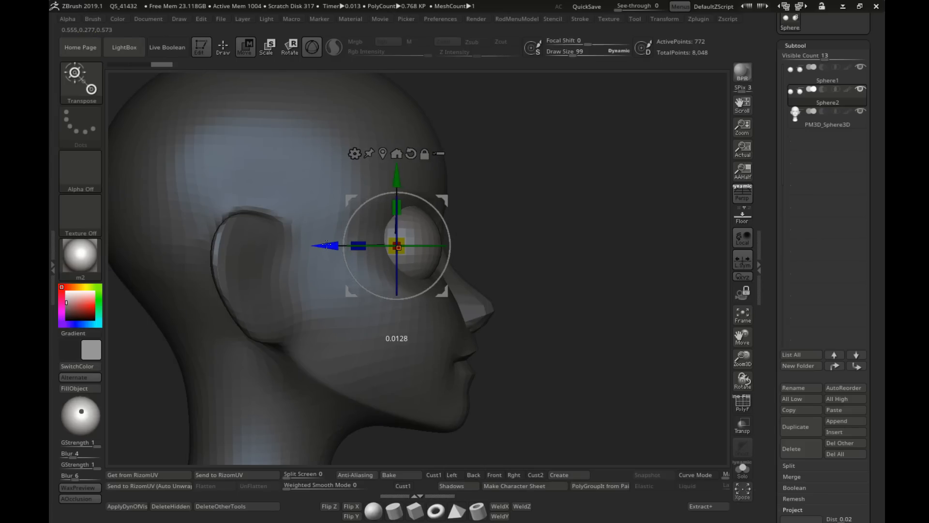
right_click_drag(508, 271, 521, 242, "ctrl")
right_click_drag(576, 271, 554, 272, "shift")
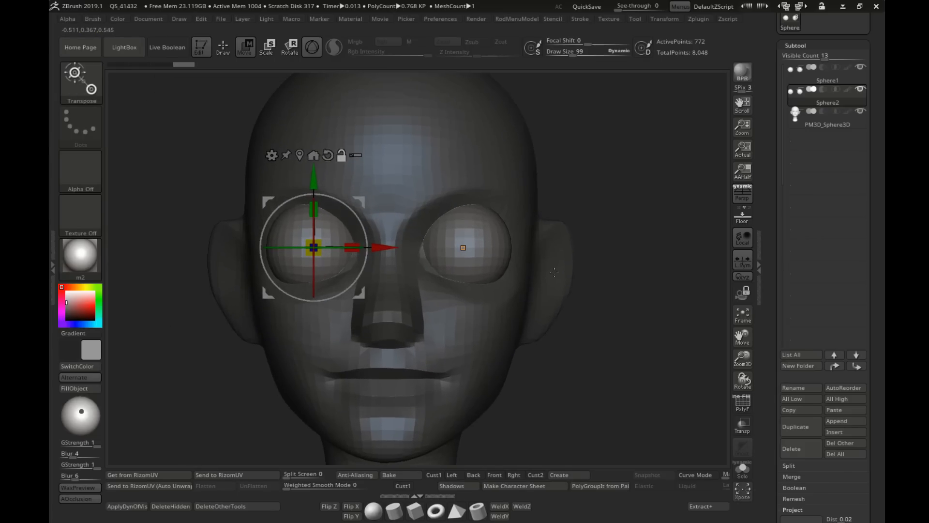
Step: Return to Draw mode, view the head in profile and choose the TrimCurve brush
left_click(223, 47)
right_click_drag(232, 237, 416, 251, "shift")
right_click_drag(416, 252, 443, 217, "ctrl")
left_click(81, 79)
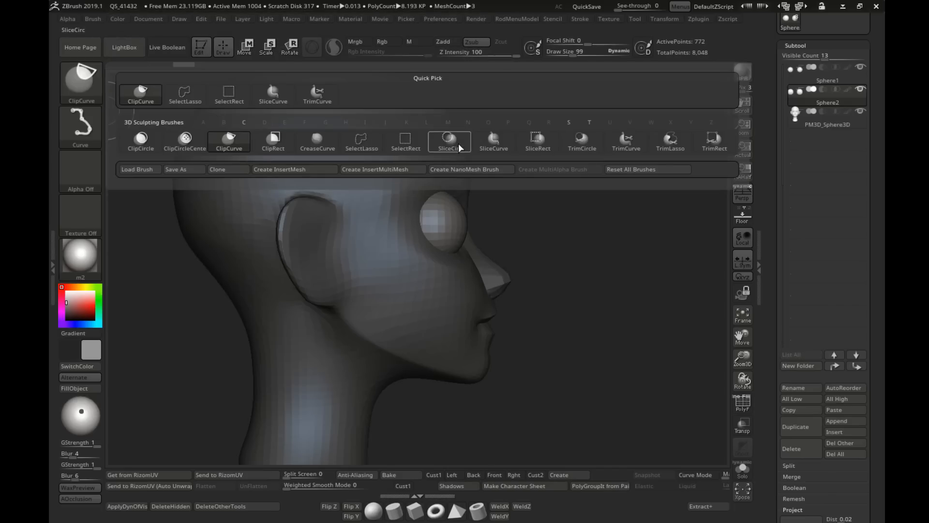
left_click(624, 144)
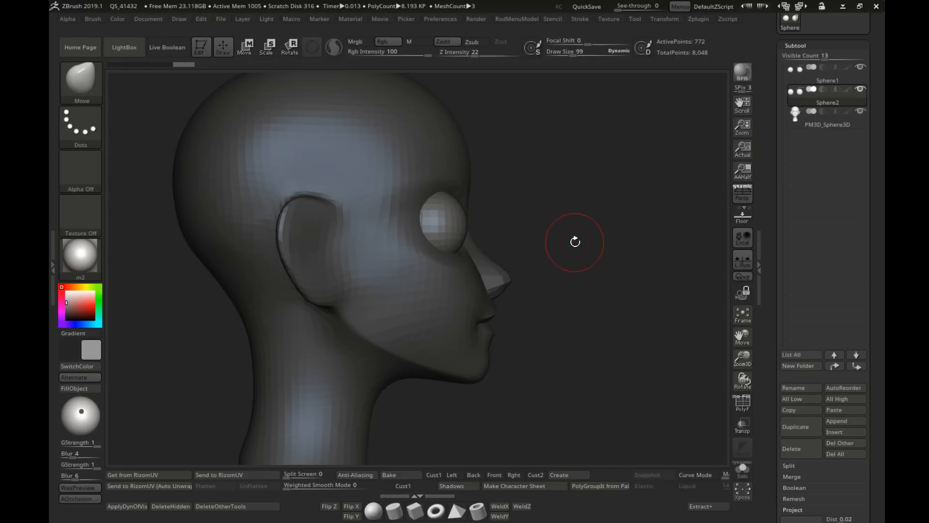
mouse_move(597, 217)
left_mouse_down()
mouse_move(289, 214)
mouse_move(324, 204)
left_mouse_up()
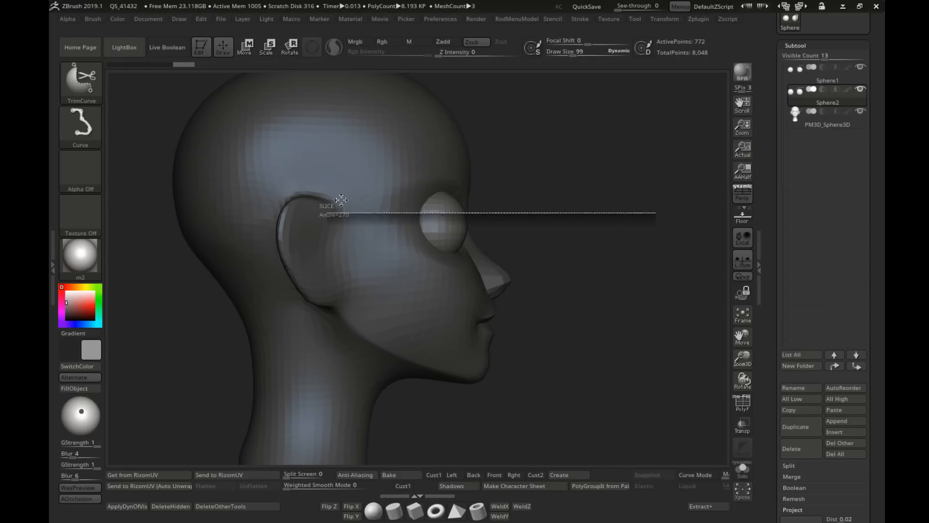
right_click_drag(552, 228, 562, 186, "ctrl")
mouse_move(562, 231)
right_mouse_down("ctrl")
mouse_move(527, 235)
mouse_move(547, 242)
right_mouse_up("ctrl")
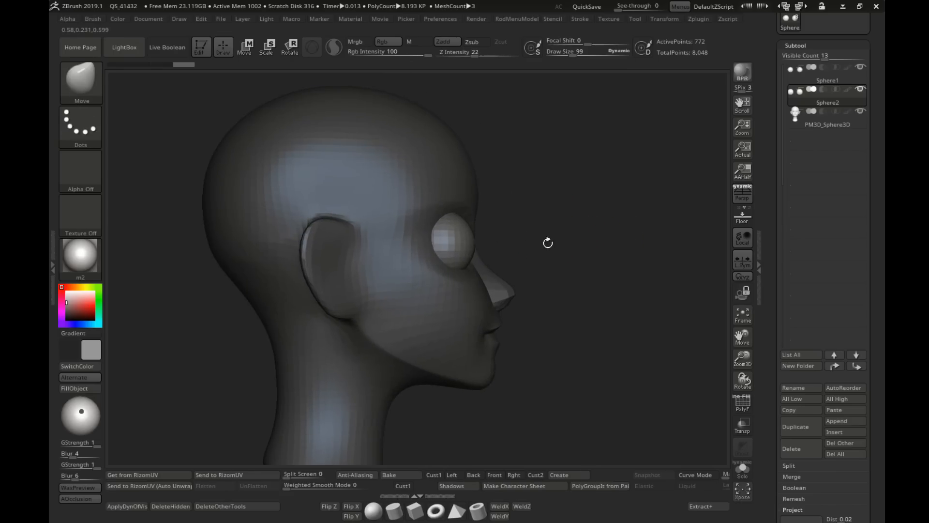
Step: Duplicate the enlarged eye spheres and trim the duplicates horizontally in profile, keeping the upper halves as upper eyelids
key("ctrl+shift+d")
mouse_move(579, 192)
right_mouse_down()
mouse_move(504, 197)
mouse_move(519, 221)
right_mouse_up()
left_click_drag(647, 220, 465, 218, "ctrl+shift")
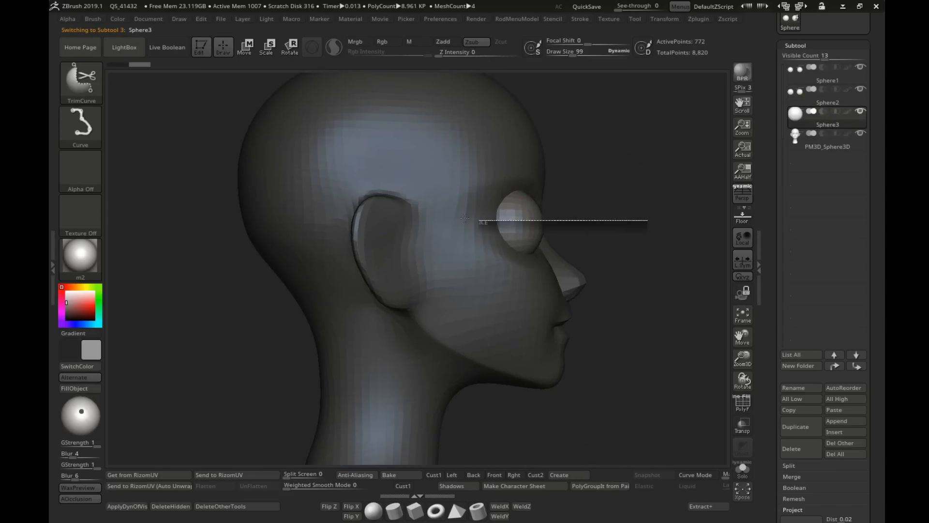
left_click_drag(271, 210, 274, 216, "ctrl+shift")
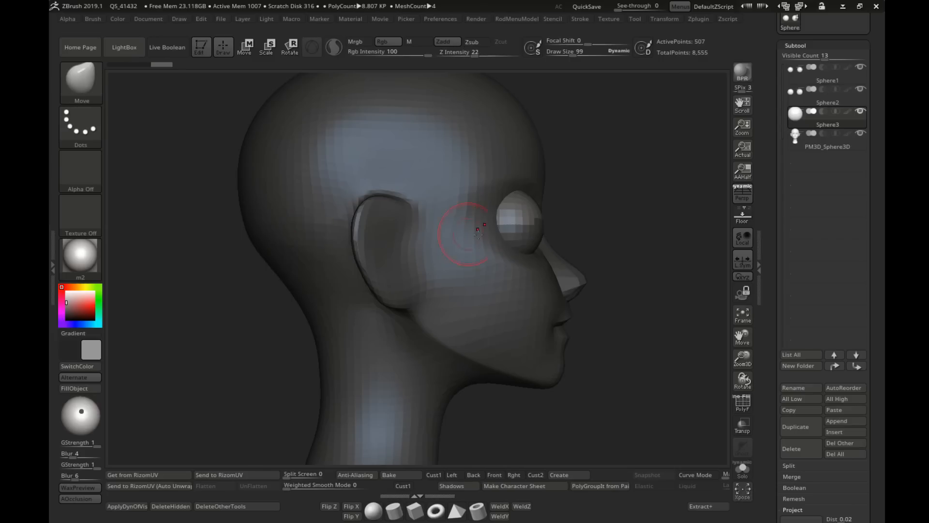
Step: Rotate the upper eyelid halves with the Move gizmo so their cut edge tilts upward
right_click_drag(475, 226, 380, 271)
right_click_drag(380, 271, 513, 259)
key("w")
left_click_drag(431, 216, 424, 205)
right_click_drag(562, 217, 594, 214)
Step: Select the enlarged spheres in Sphere2 and trim them horizontally, keeping the lower halves as lower eyelids
left_click(421, 228, "alt")
left_click(420, 228, "alt")
right_click_drag(546, 333, 554, 224, "alt")
left_click_drag(583, 198, 390, 197, "ctrl+shift")
left_click_drag(254, 190, 564, 206, "ctrl+shift")
Step: Rotate the lower eyelid halves downward to open a gap between the lids, and return to Draw mode
mouse_move(305, 201)
left_mouse_down("ctrl+shift")
mouse_move(493, 218)
mouse_move(529, 201)
mouse_move(512, 208)
left_mouse_up("ctrl+shift")
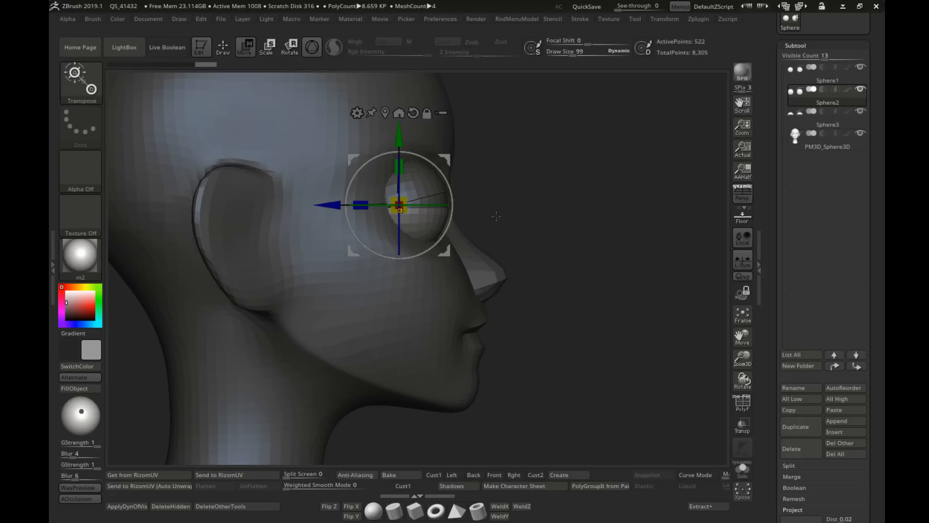
left_click_drag(455, 196, 440, 224)
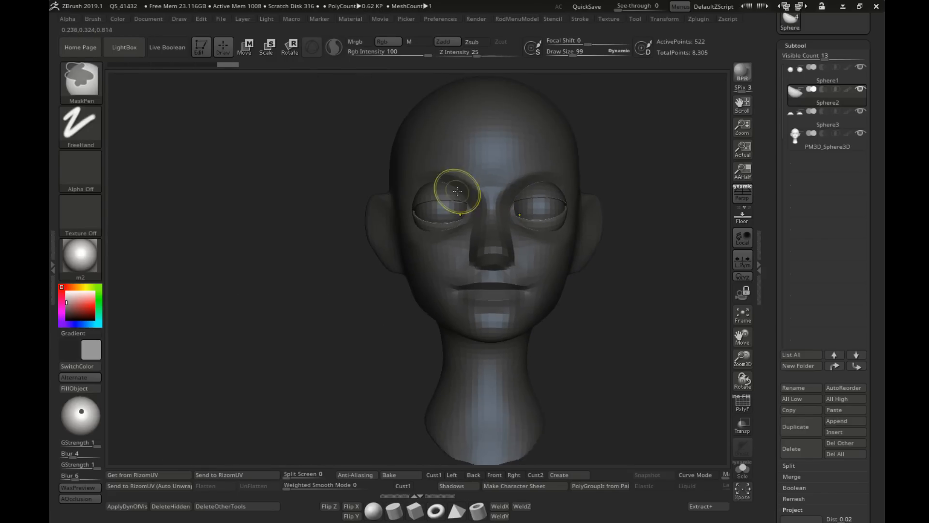
left_click_drag(601, 209, 712, 213)
mouse_move(429, 212)
right_mouse_down("ctrl")
mouse_move(499, 239)
mouse_move(416, 247)
mouse_move(423, 226)
mouse_move(447, 250)
mouse_move(459, 234)
right_mouse_up("ctrl")
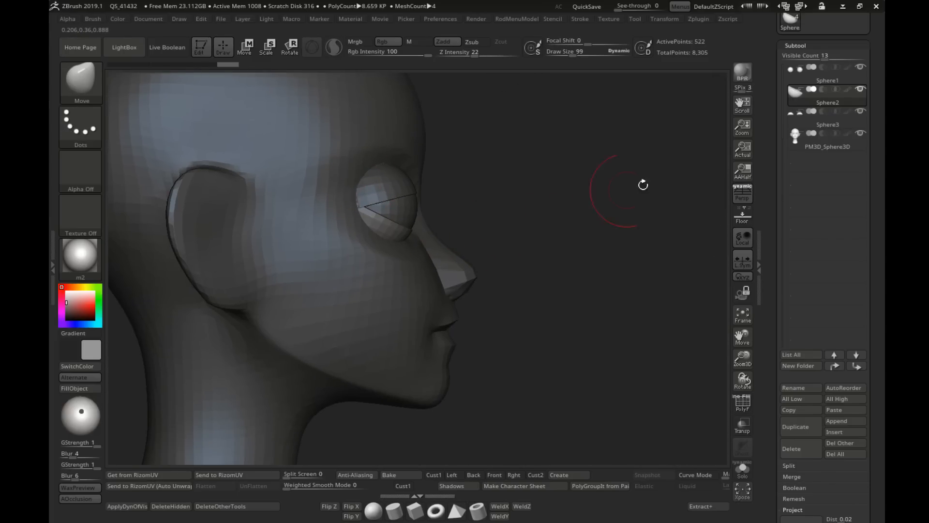
Step: Turn on the polygon frame, solo the lower eyelid halves and assign them a single polygroup
right_click_drag(606, 201, 538, 212)
key("shift+f")
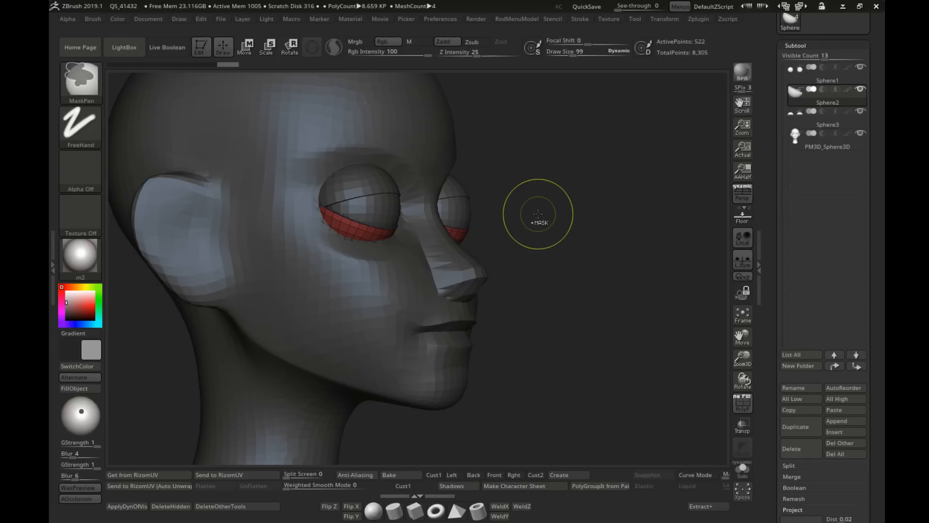
key("ctrl+shift+s")
right_click_drag(538, 214, 465, 293)
mouse_move(465, 293)
right_mouse_down("ctrl")
mouse_move(442, 260)
mouse_move(400, 281)
mouse_move(399, 295)
right_mouse_up("ctrl")
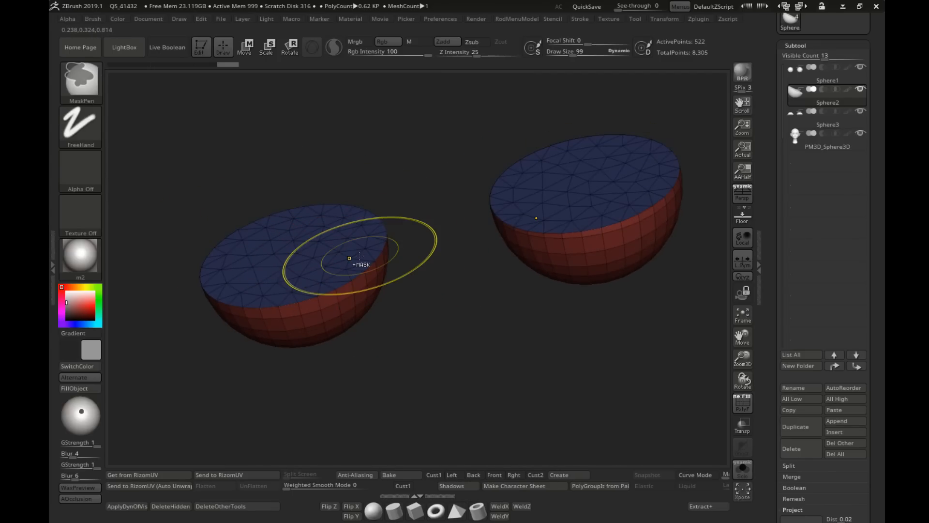
key("ctrl+w")
right_click_drag(440, 249, 464, 252)
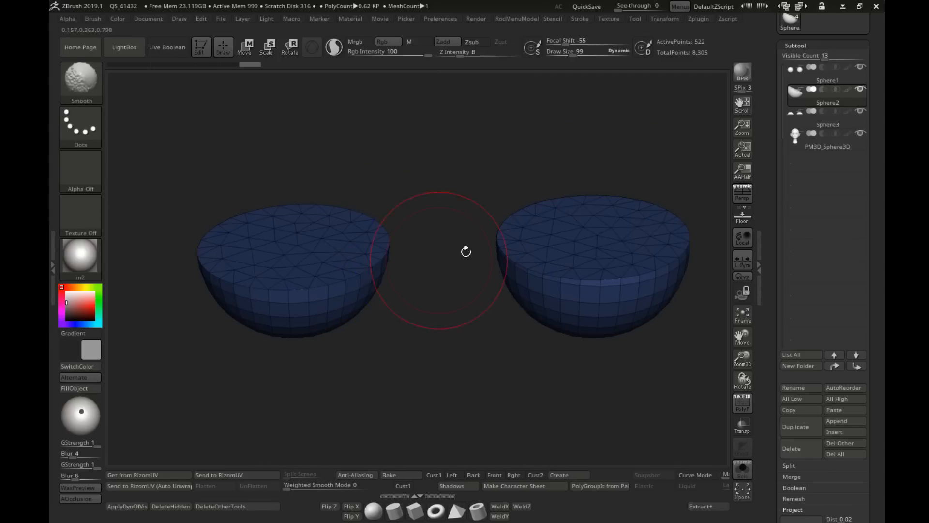
Step: Select the upper eyelid subtool Sphere3 and assign it a single polygroup
left_click(815, 119)
right_click_drag(462, 184, 419, 182, "alt")
right_click_drag(419, 182, 432, 233, "ctrl")
key("ctrl+w")
Step: Select the eyeball subtool Sphere1 and merge it down with the lower eyelids in Sphere2
left_click(822, 103)
right_click_drag(727, 147, 678, 150, "alt")
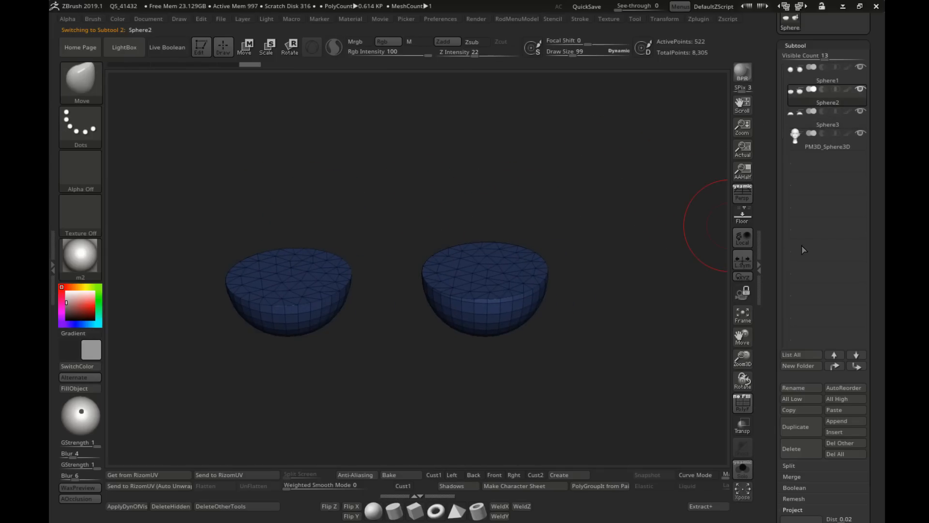
left_click_drag(772, 246, 774, 226)
left_click(804, 58)
right_click_drag(595, 167, 602, 197, "alt")
left_click_drag(774, 191, 775, 126)
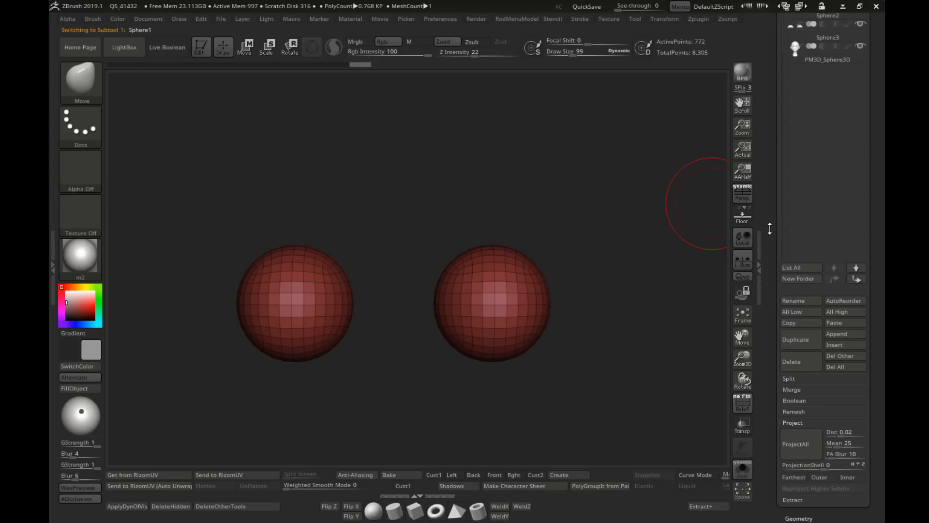
left_click_drag(770, 228, 770, 200)
left_click(786, 357)
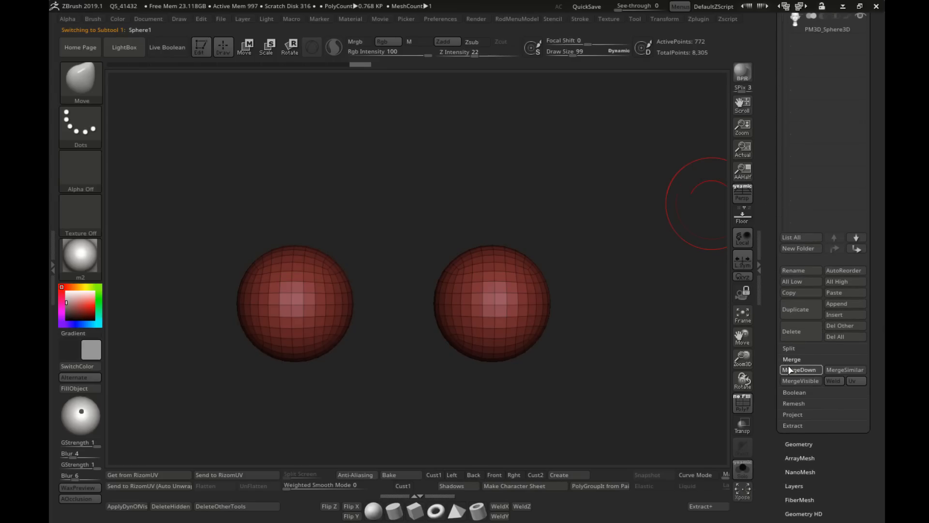
left_click(817, 370)
left_click(692, 390)
Step: Merge the combined eyeball subtool down with the upper eyelids in Sphere3
left_click_drag(765, 107, 766, 286)
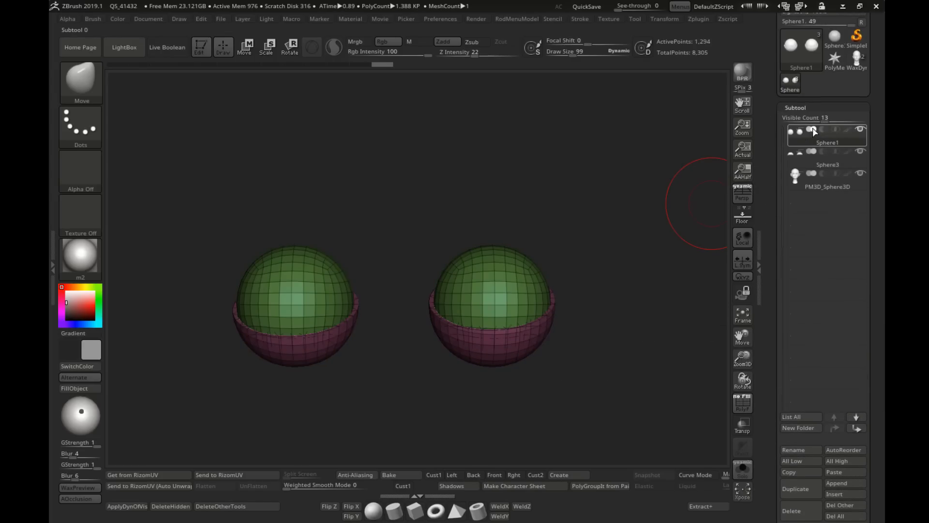
left_click_drag(774, 247, 784, 227)
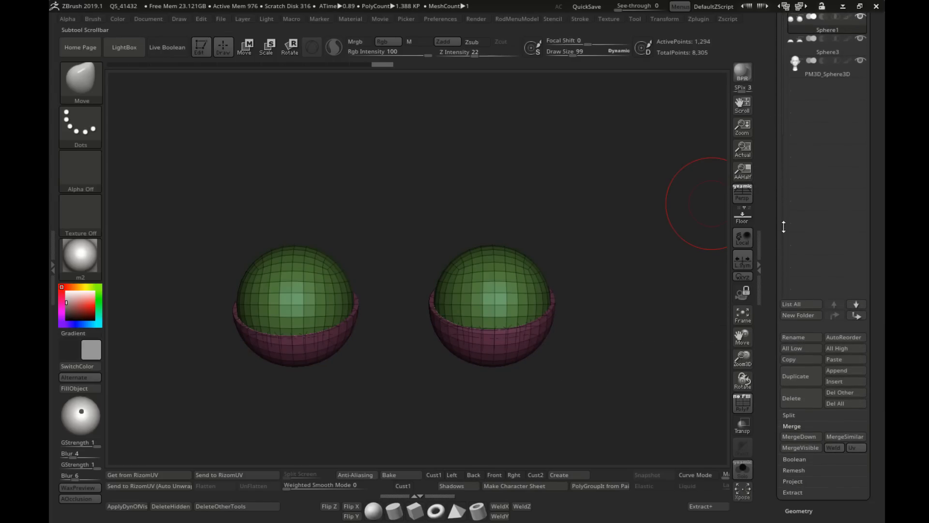
left_click(797, 435)
left_click(691, 462)
Step: Show the head again, isolate the eyeball polygroup and mask the eyelids so only the eyeballs stay unmasked
right_click_drag(622, 370, 618, 307, "ctrl")
mouse_move(617, 307)
right_mouse_down()
mouse_move(608, 314)
mouse_move(545, 282)
mouse_move(512, 292)
mouse_move(530, 283)
mouse_move(566, 290)
mouse_move(549, 263)
mouse_move(472, 263)
right_mouse_up()
key("s")
right_click_drag(357, 188, 467, 207)
left_click(466, 219, "ctrl+shift")
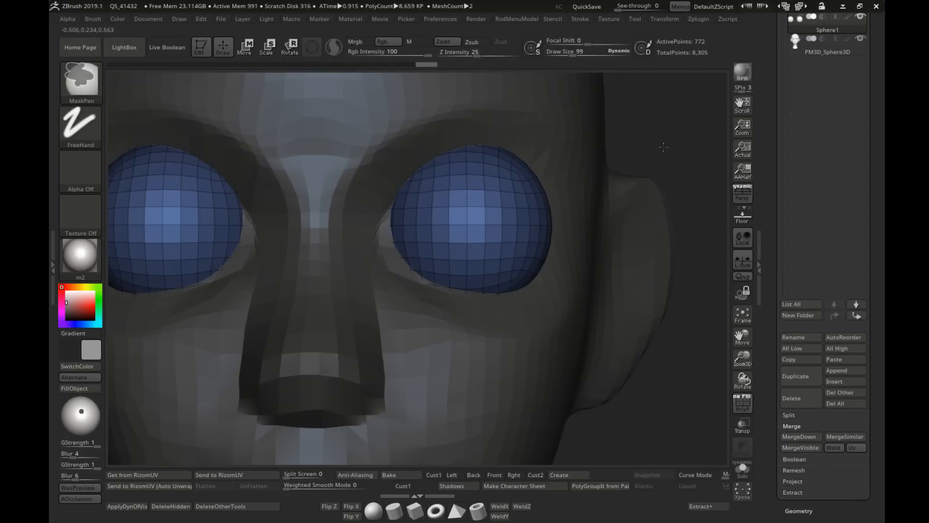
left_click(664, 147, "ctrl")
left_click(663, 146, "ctrl+shift")
left_click(664, 147, "ctrl")
Step: Center the Move gizmo on the eyeball, scale the unmasked eyeballs down slightly and return to Draw mode
right_click_drag(156, 224, 395, 235, "alt")
key("w")
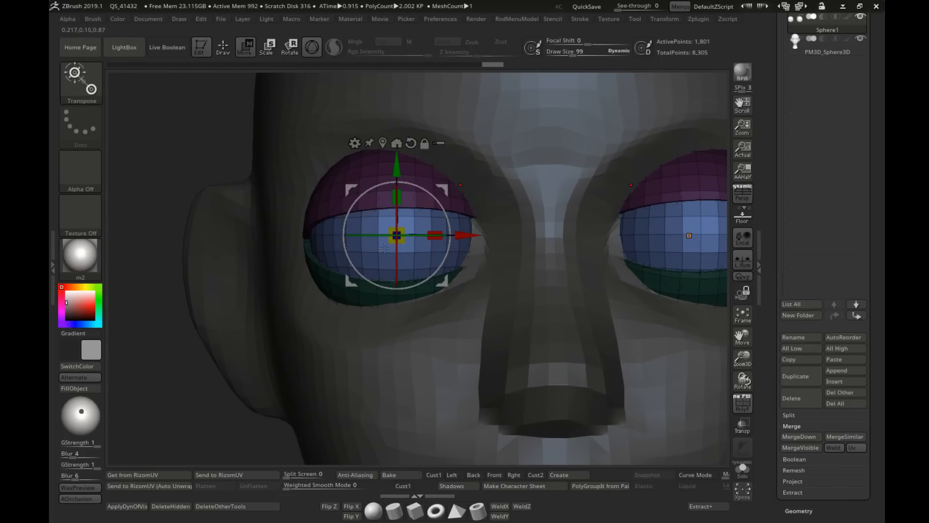
left_click_drag(389, 225, 389, 224)
mouse_move(388, 225)
right_mouse_down()
mouse_move(370, 180)
mouse_move(373, 220)
right_mouse_up()
right_click_drag(373, 221, 198, 169, "ctrl")
left_click(224, 46)
Step: Clear the mask, push the combined eyes and lids deeper into the sockets and shift them slightly toward the nose
right_click_drag(431, 165, 528, 195)
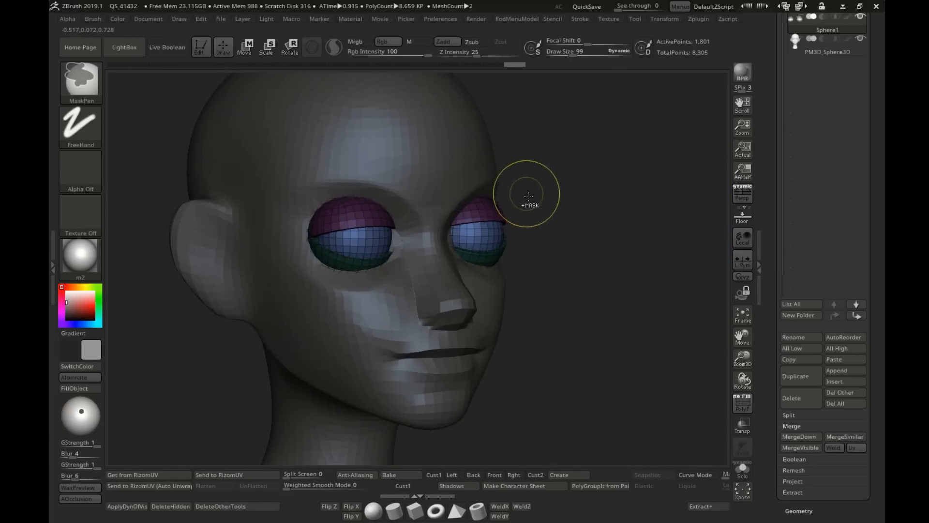
left_click(551, 197, "ctrl")
right_click_drag(527, 236, 540, 226, "shift")
right_click_drag(481, 212, 582, 219, "alt")
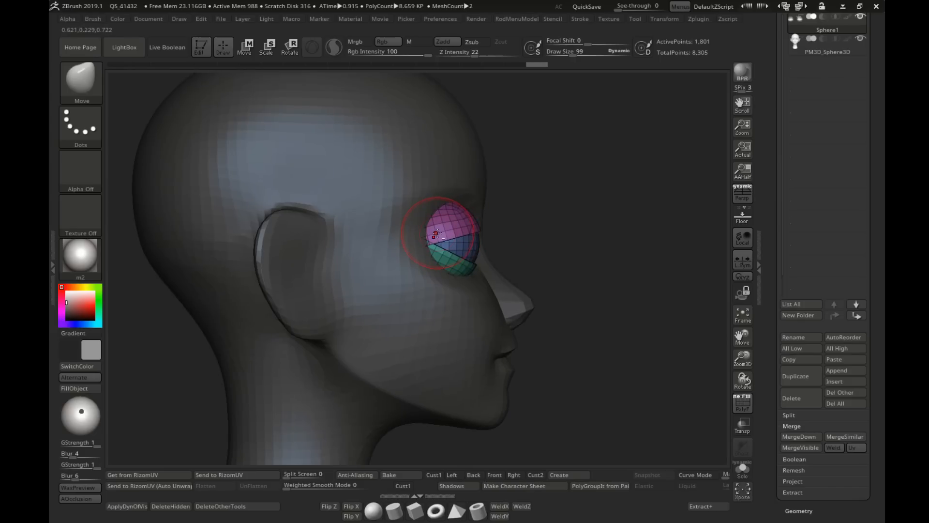
key("w")
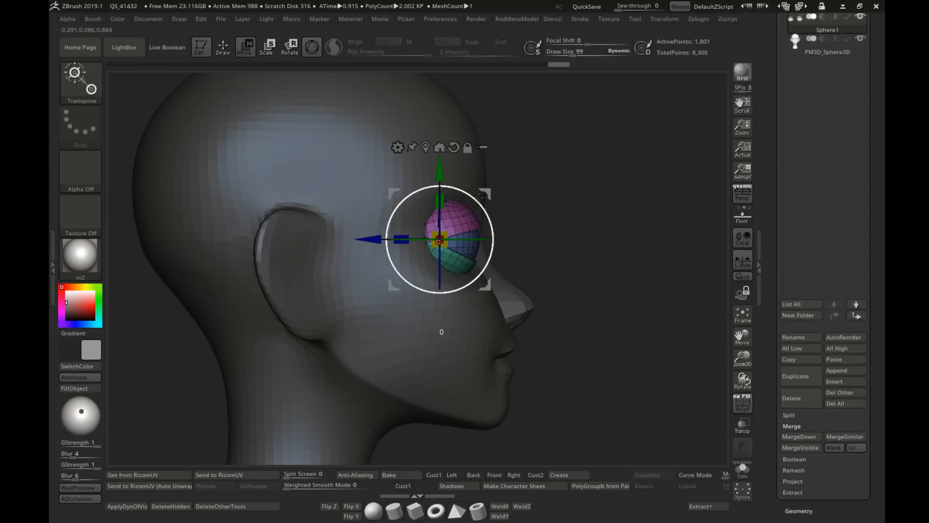
left_click_drag(359, 236, 353, 236)
right_click_drag(352, 236, 287, 249, "shift")
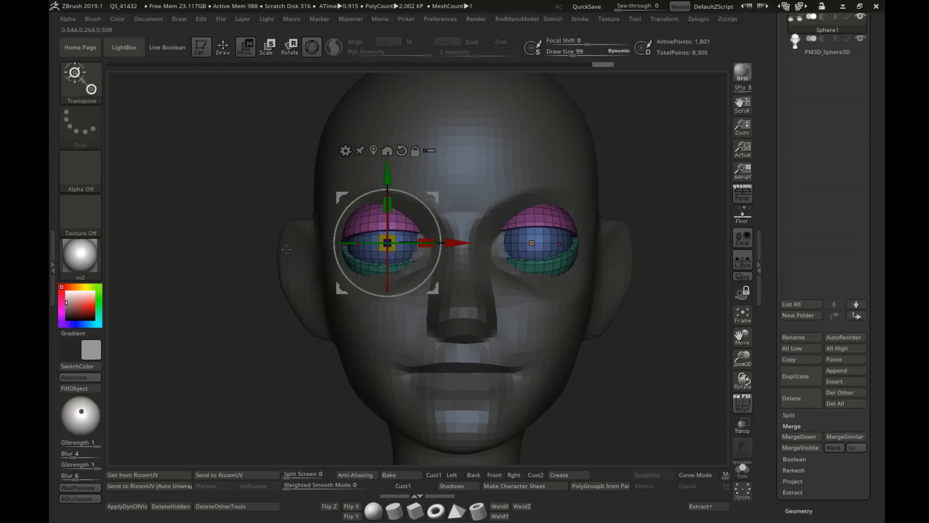
left_click_drag(453, 239, 455, 241)
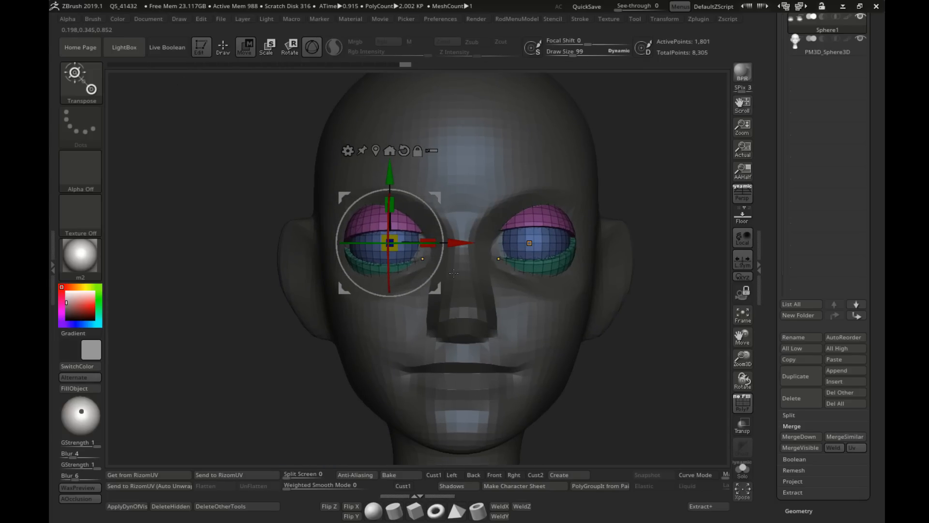
right_click_drag(453, 274, 488, 266, "ctrl")
Step: Return to Draw mode and set the draw size to 51
left_click(224, 54)
right_click_drag(547, 286, 547, 242, "ctrl")
mouse_move(547, 242)
right_mouse_down()
mouse_move(590, 247)
mouse_move(552, 232)
mouse_move(557, 208)
right_mouse_up()
mouse_move(557, 208)
right_mouse_down("ctrl")
mouse_move(600, 230)
mouse_move(605, 261)
right_mouse_up("ctrl")
key("s")
left_click_drag(424, 206, 417, 207)
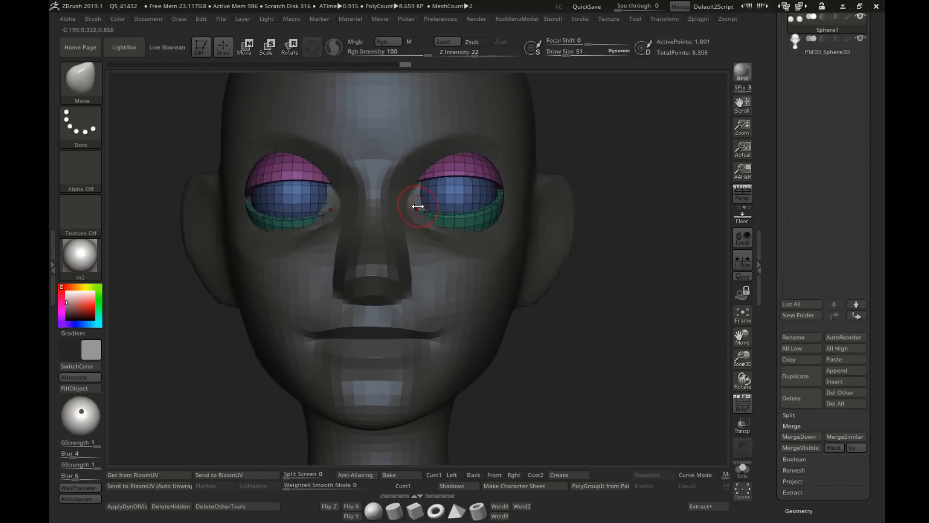
Step: Isolate the eyeball polygroup, solo the eye subtool without the head and face the eyeballs from the front
mouse_move(295, 194)
right_mouse_down("alt")
mouse_move(398, 225)
mouse_move(384, 223)
right_mouse_up("alt")
left_click(382, 224, "ctrl+shift")
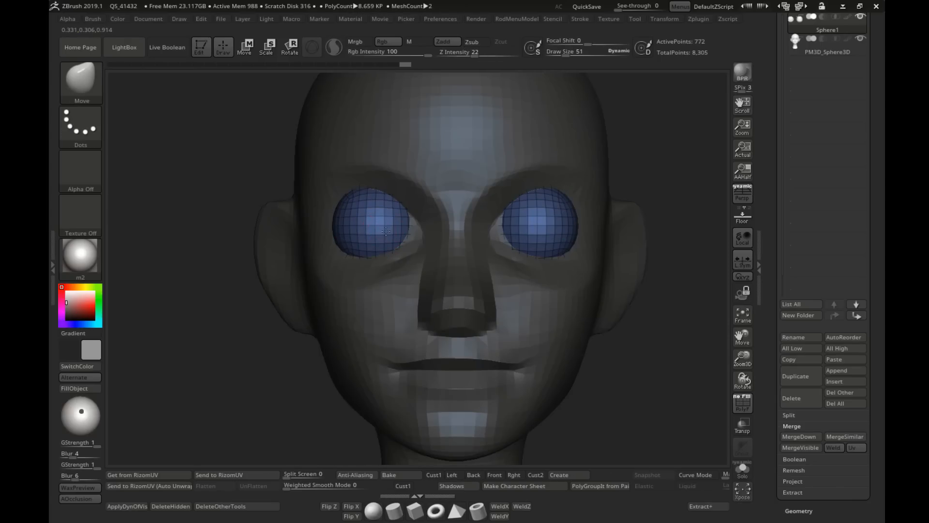
right_click_drag(489, 213, 517, 245, "ctrl")
right_click_drag(368, 255, 420, 265)
right_click_drag(420, 265, 414, 249, "ctrl")
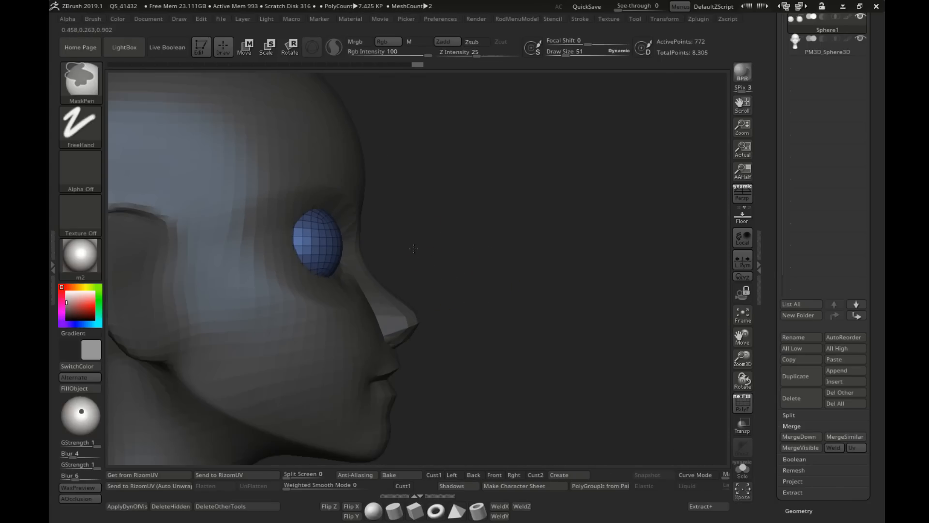
key("alt+s")
right_click_drag(273, 261, 388, 264, "alt")
left_click_drag(339, 148, 410, 325, "ctrl")
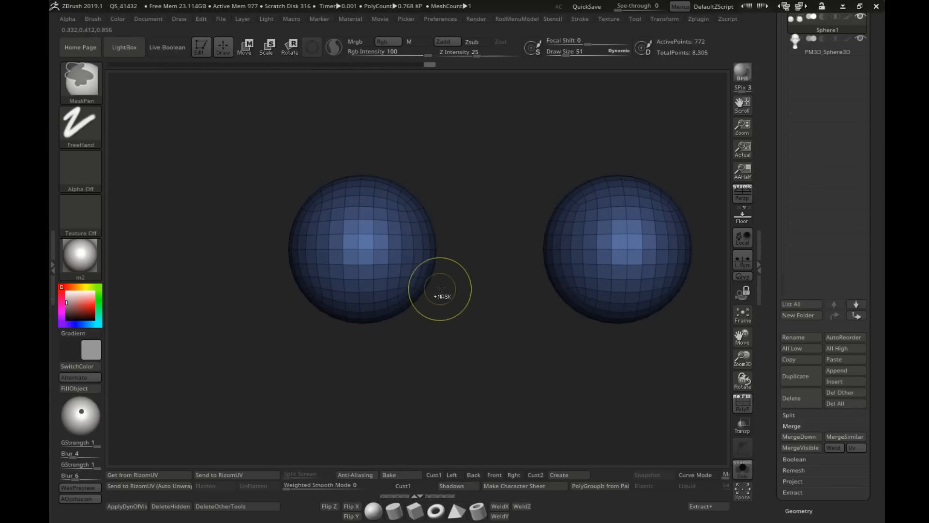
Step: Slice a circular iris polygroup into the centre of one eyeball with the SliceCirc brush, then show the eyelids again
left_click(96, 89)
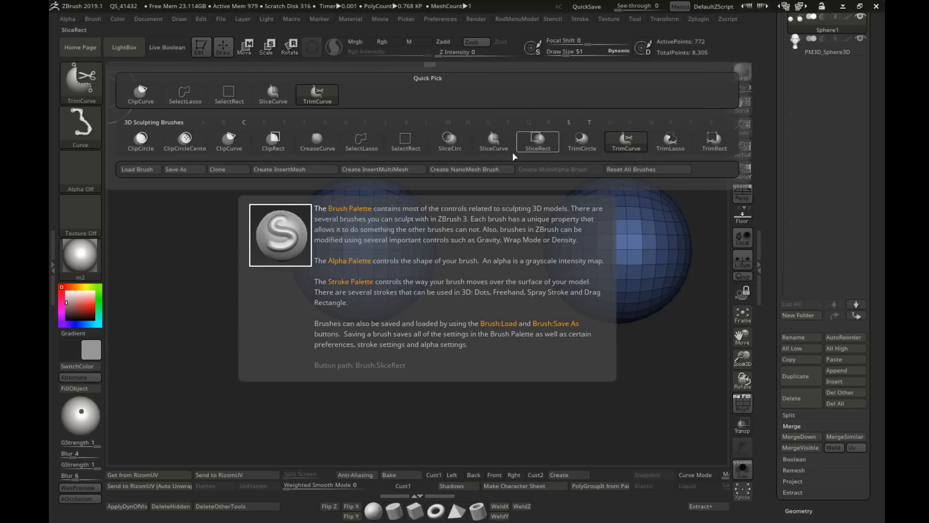
left_click(454, 142)
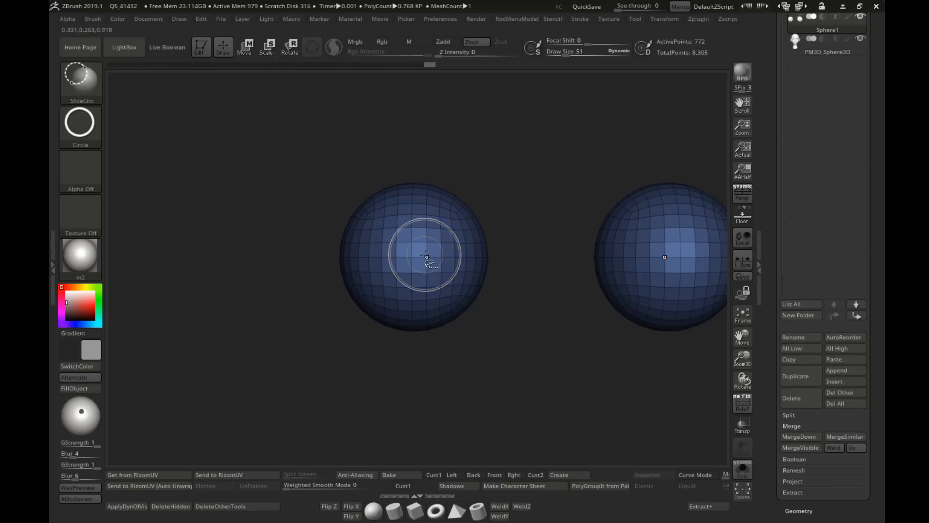
left_click_drag(437, 280, 446, 291, "ctrl+shift")
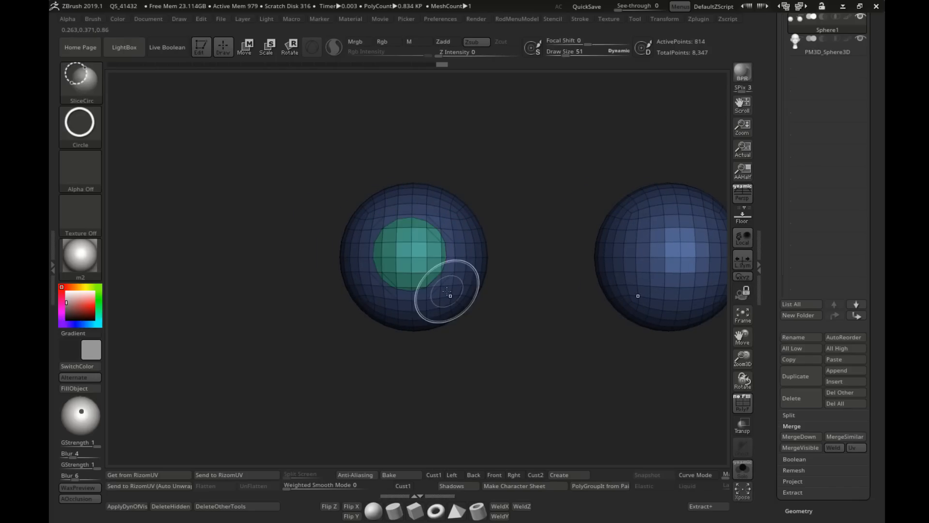
right_click_drag(503, 316, 506, 292, "ctrl")
right_click_drag(506, 293, 455, 286, "alt")
left_click(476, 324, "ctrl+shift")
mouse_move(477, 323)
right_mouse_down("alt")
mouse_move(437, 324)
mouse_move(413, 291)
right_mouse_up("alt")
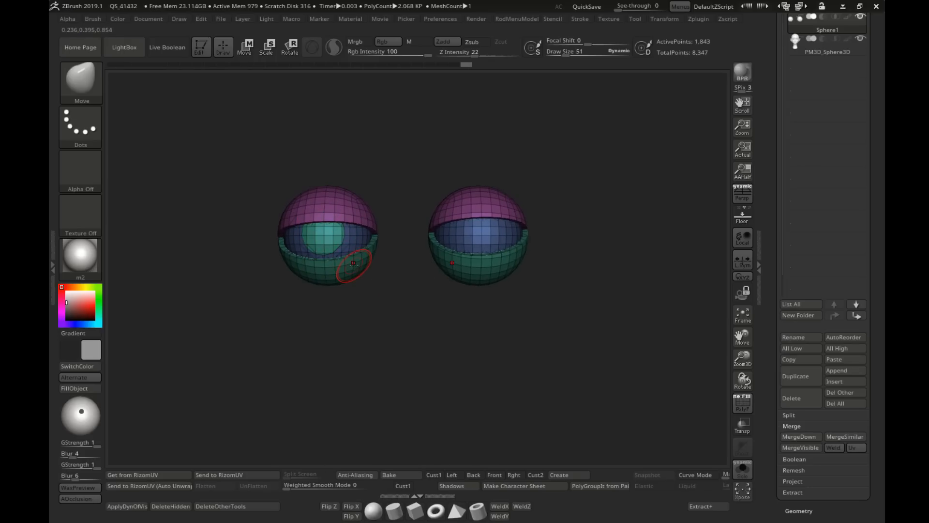
Step: Try to copy the sliced iris to the other eyeball with Mirror And Weld
key("space")
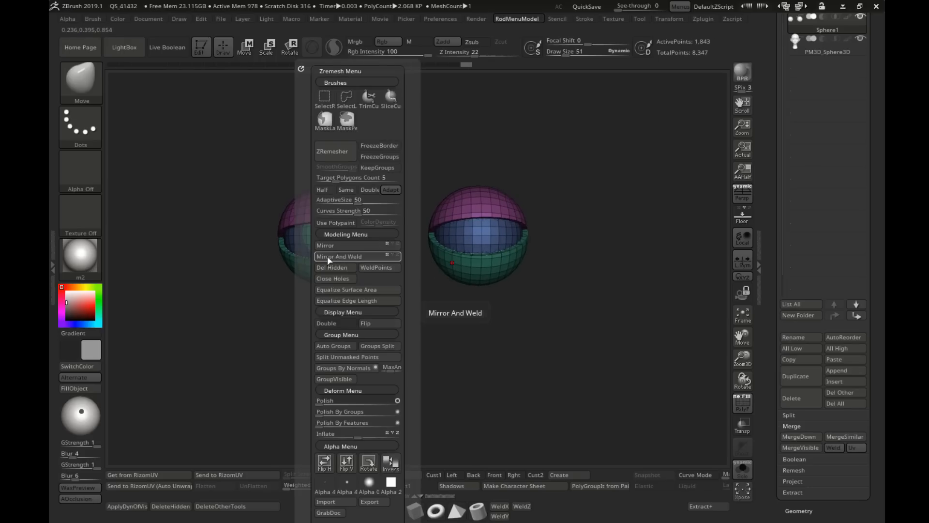
left_click(334, 257)
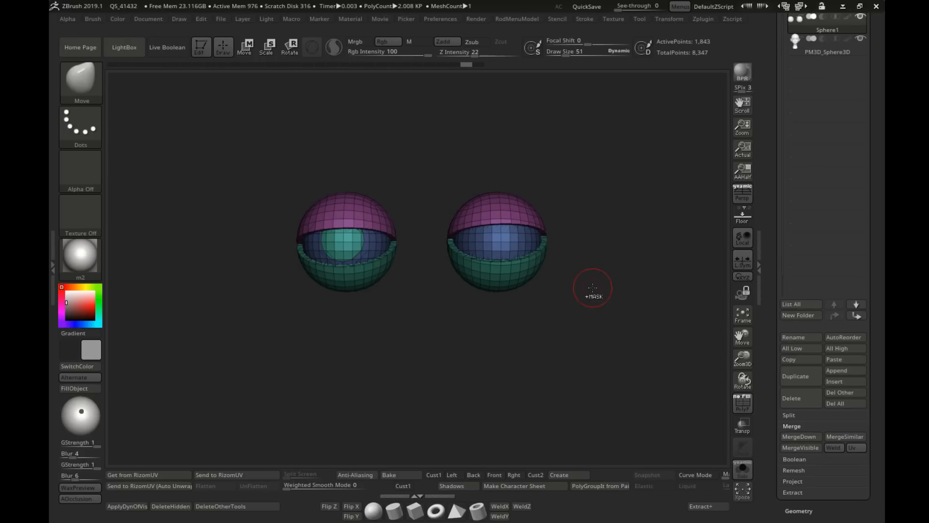
key("space")
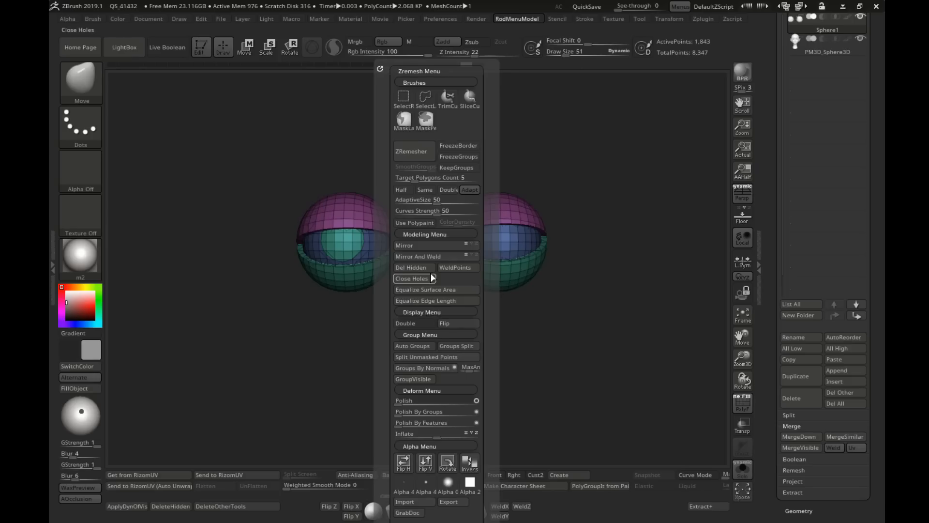
left_click(429, 257)
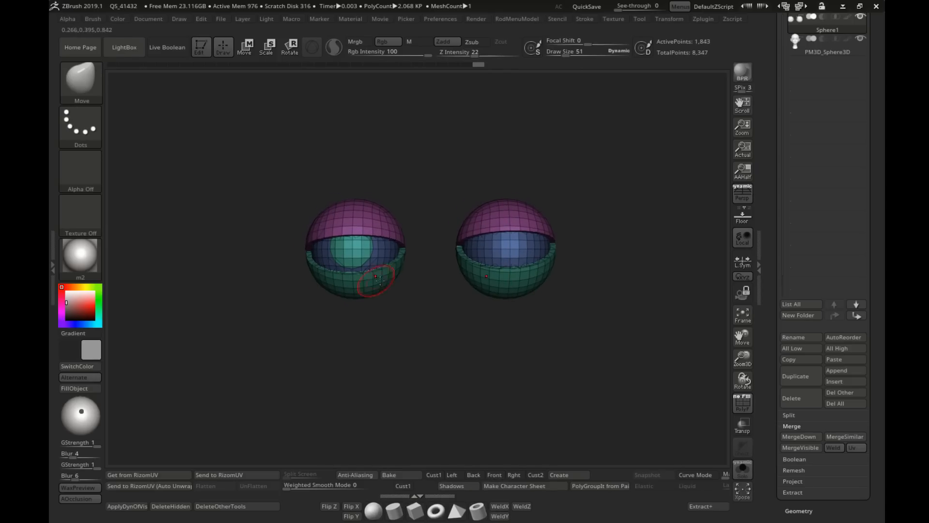
mouse_move(598, 151)
left_mouse_down("ctrl")
mouse_move(616, 226)
mouse_move(554, 252)
left_mouse_up("ctrl")
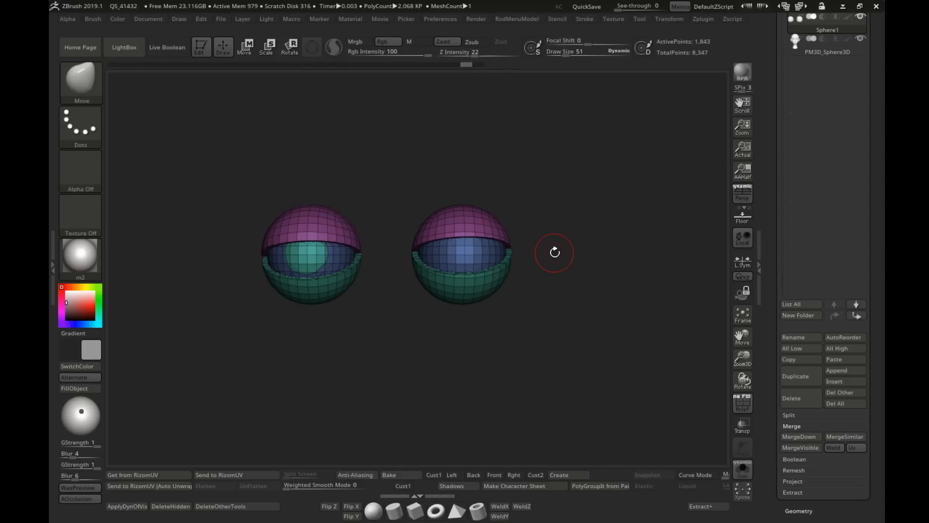
key("space")
left_click(548, 252)
Step: Show the head again and duplicate the eye subtool
right_click_drag(478, 253, 541, 232, "ctrl")
key("alt+s")
right_click_drag(409, 276, 433, 243, "alt")
right_click_drag(432, 243, 552, 248, "ctrl")
key("ctrl+shift+d")
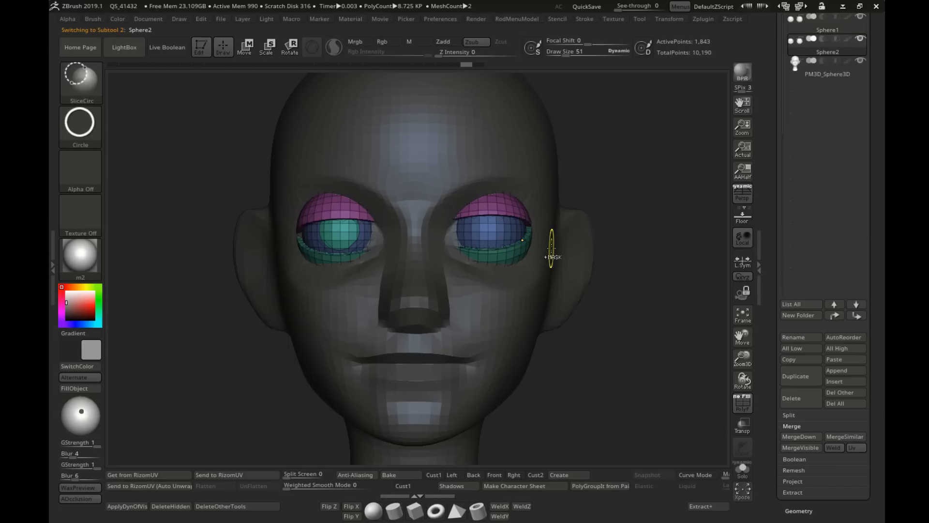
Step: Flip the duplicated eyes with Mirror and apply Mirror And Weld so both eyeballs carry the iris polygroup
right_click_drag(420, 252, 430, 266, "alt")
key("space")
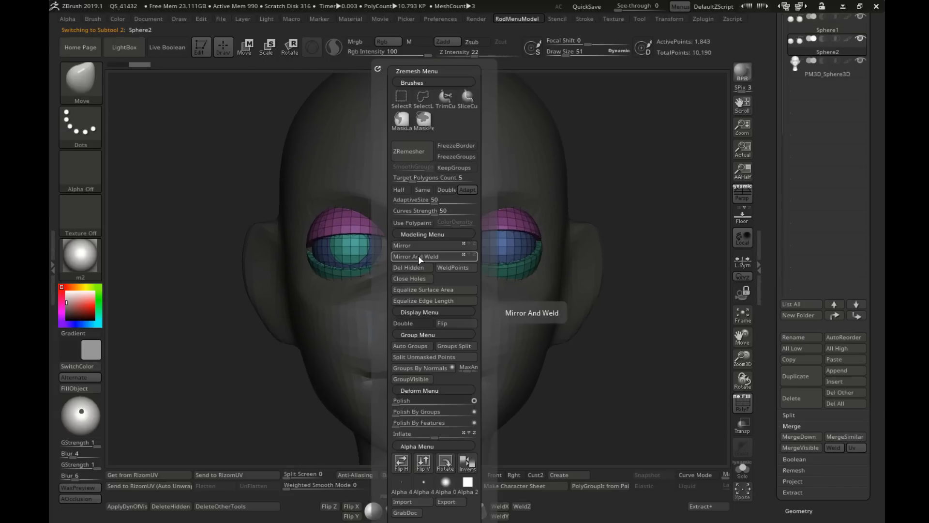
left_click(418, 256)
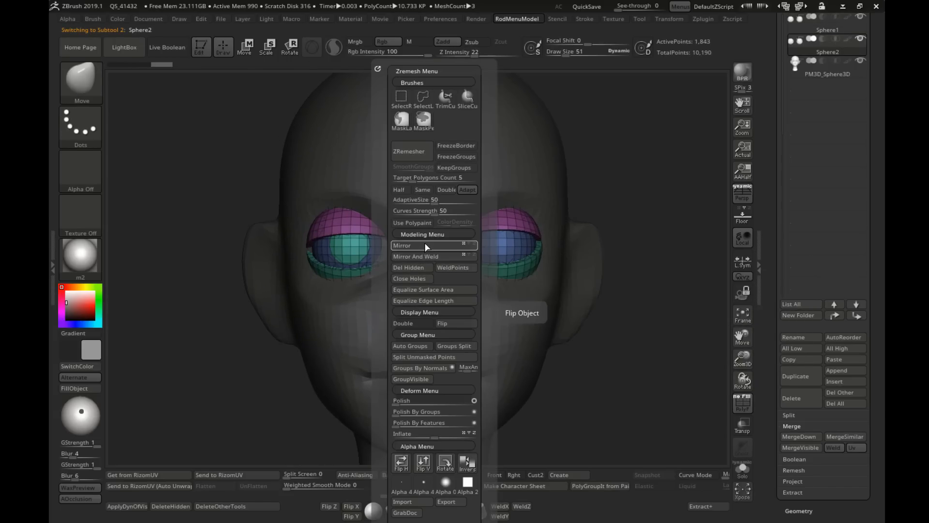
left_click(425, 246)
left_click(417, 256)
right_click_drag(317, 258, 346, 265, "alt")
Step: Select the original eye subtool Sphere1 and delete it, keeping only the mirrored duplicate
left_click_drag(779, 87, 780, 123)
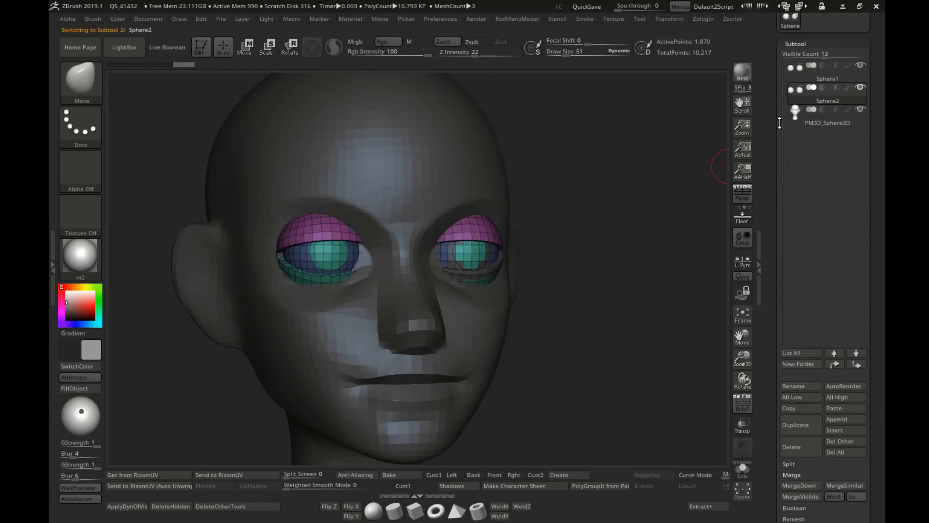
left_click(825, 77)
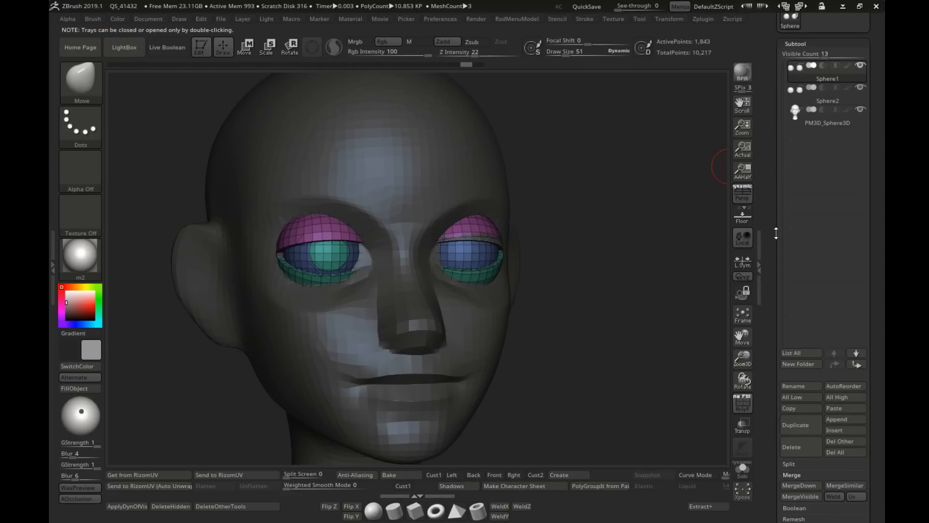
left_click_drag(777, 234, 791, 243)
left_click(798, 347)
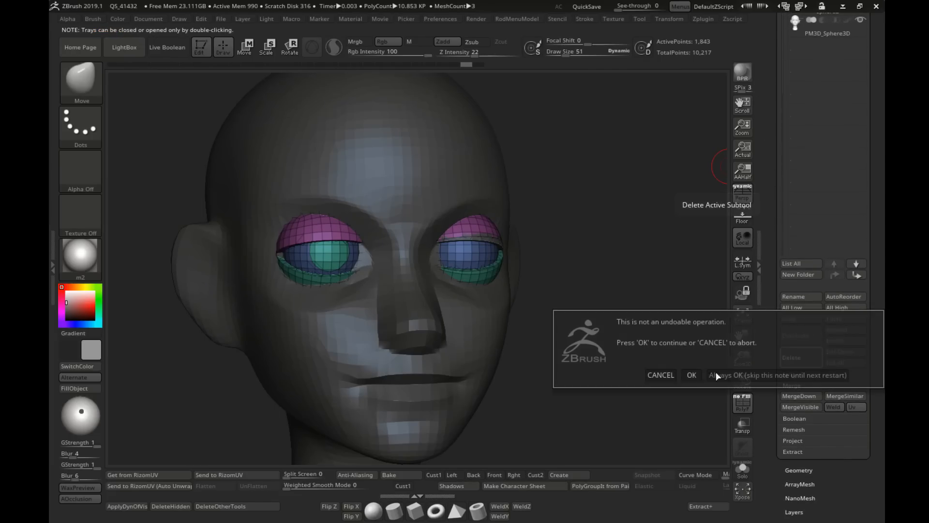
left_click(692, 378)
Step: Isolate the upper eyelid polygroup and mask the eyeballs and lower eyelids so only the upper lids stay editable
left_click_drag(559, 292, 534, 247)
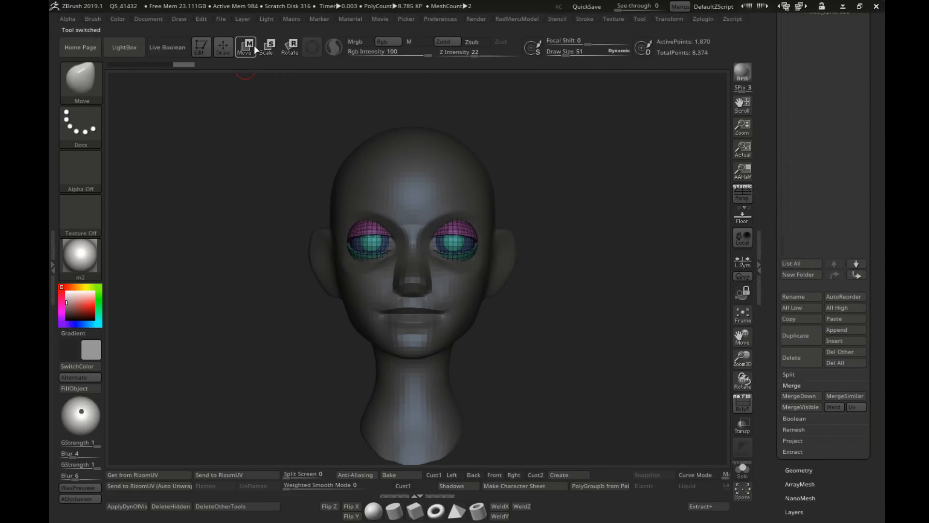
right_click_drag(435, 227, 458, 203)
right_click_drag(385, 201, 416, 262, "ctrl")
right_click_drag(513, 246, 426, 193, "shift")
mouse_move(387, 225)
right_mouse_down()
mouse_move(463, 232)
mouse_move(416, 232)
mouse_move(421, 222)
mouse_move(488, 224)
right_mouse_up()
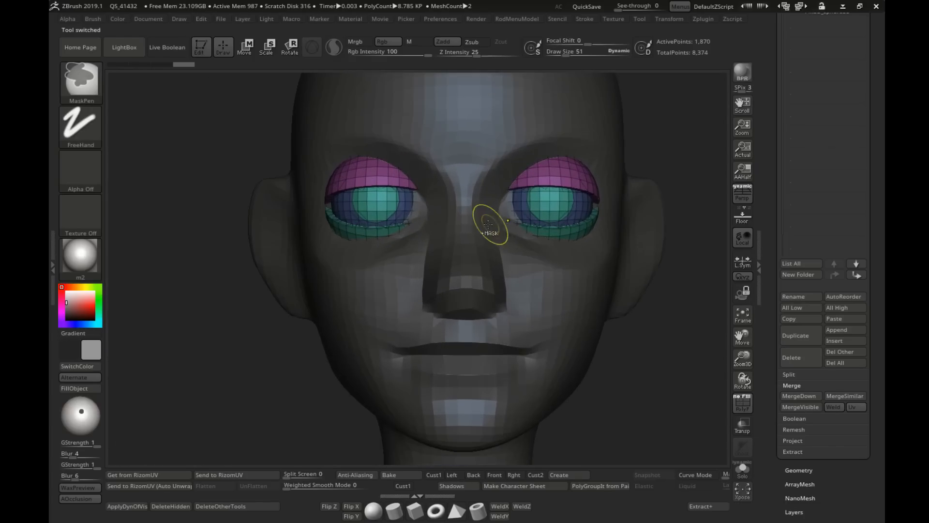
left_click(401, 182, "ctrl+shift")
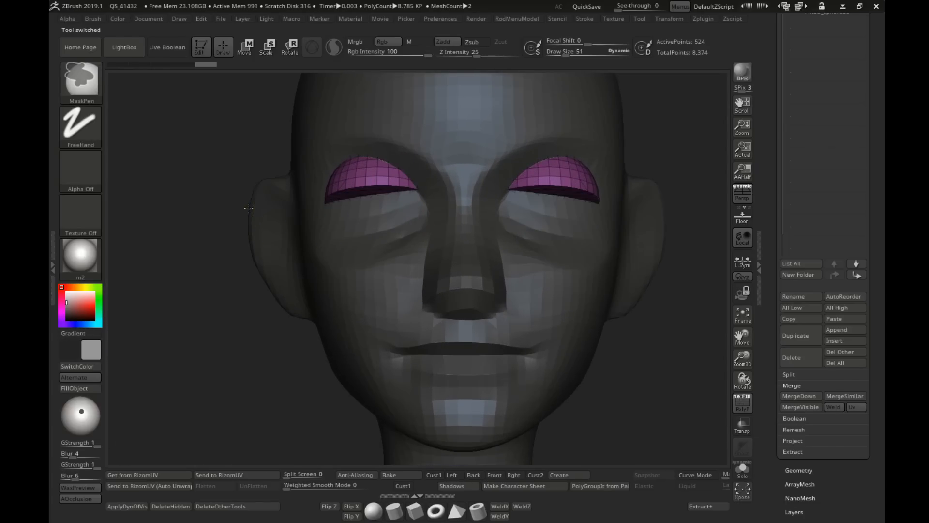
left_click(211, 201, "ctrl+shift")
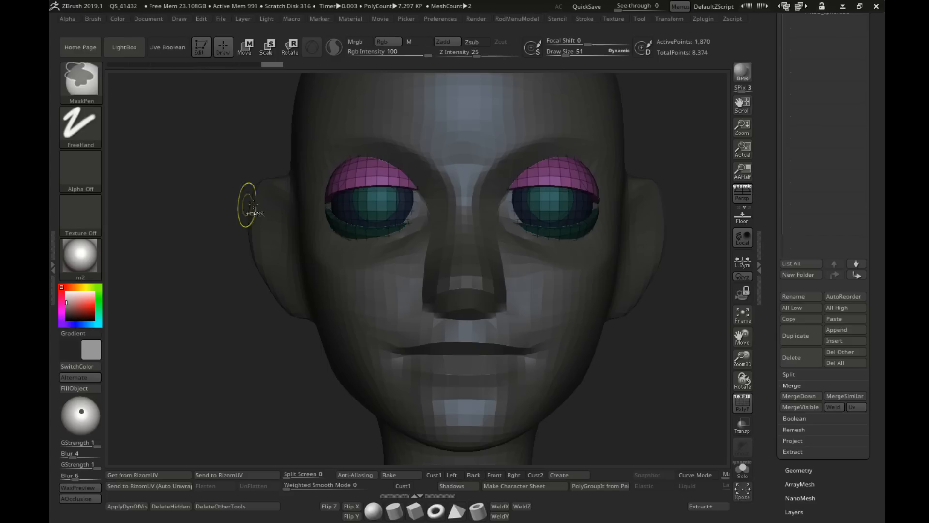
right_click_drag(249, 203, 301, 210)
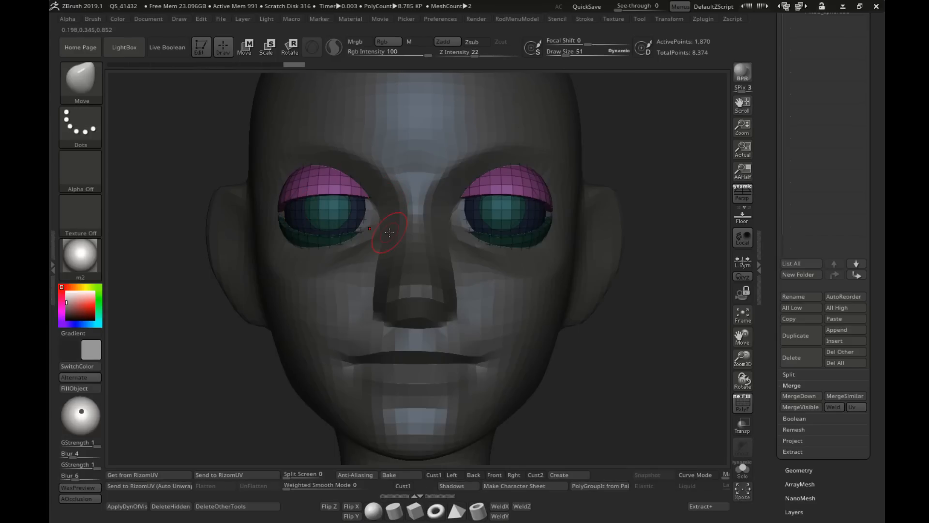
Step: Arch the upper eyelids' edge and pull their inner corners down toward the nose with the Move brush, reducing the draw size to 129
right_click_drag(390, 232, 412, 237, "alt")
key("bracketright")
key("bracketright")
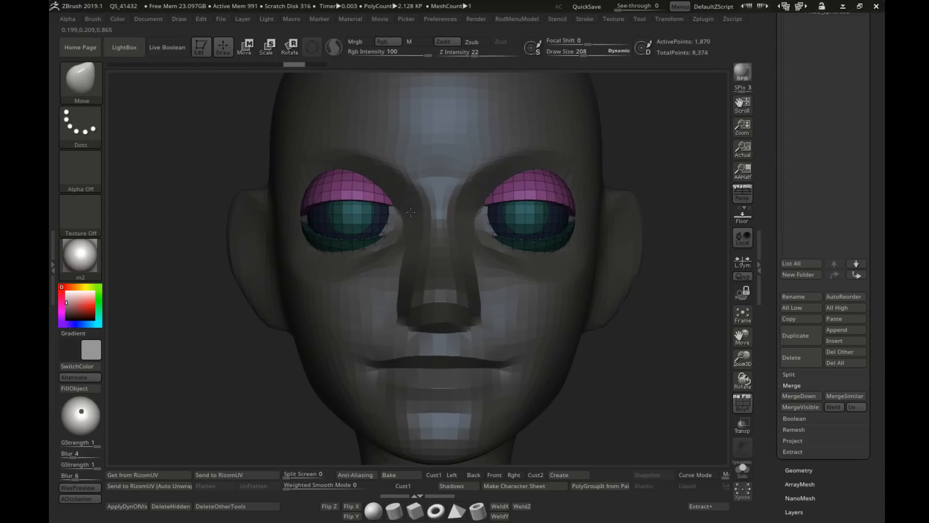
left_click_drag(420, 284, 422, 299)
key("s")
mouse_move(408, 246)
left_mouse_down()
mouse_move(379, 199)
mouse_move(360, 211)
left_mouse_up()
key("s")
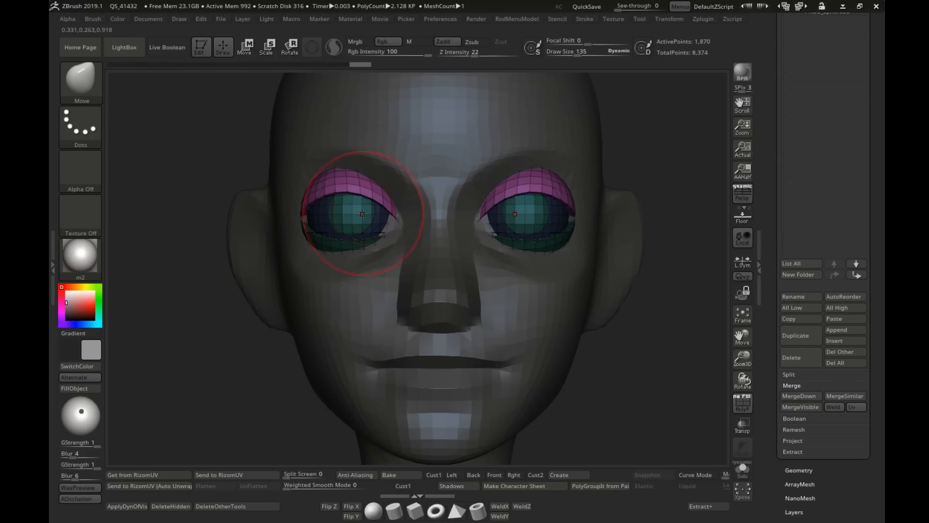
mouse_move(399, 237)
right_mouse_down()
mouse_move(389, 217)
mouse_move(391, 225)
right_mouse_up()
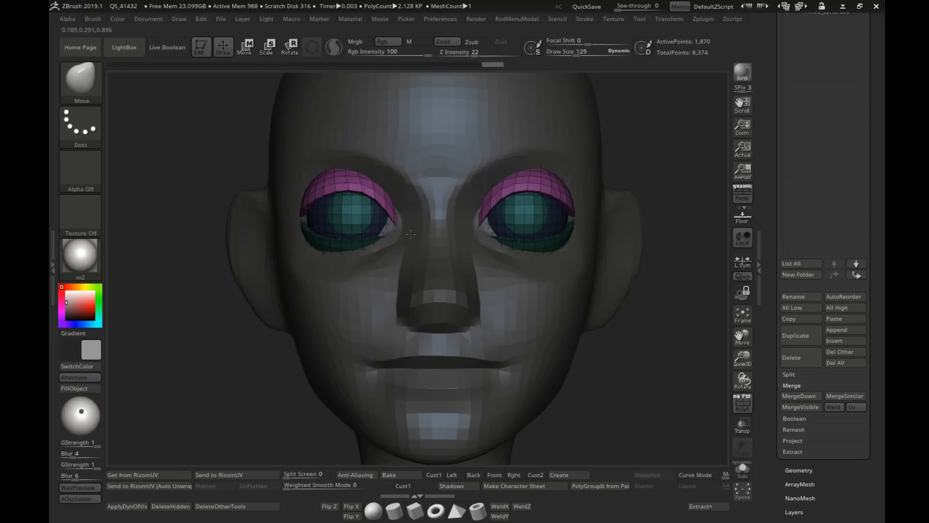
Step: Reshape the outer side of the upper eyelids with the Move brush, reducing the draw size to 86
right_click_drag(359, 195, 487, 260, "ctrl")
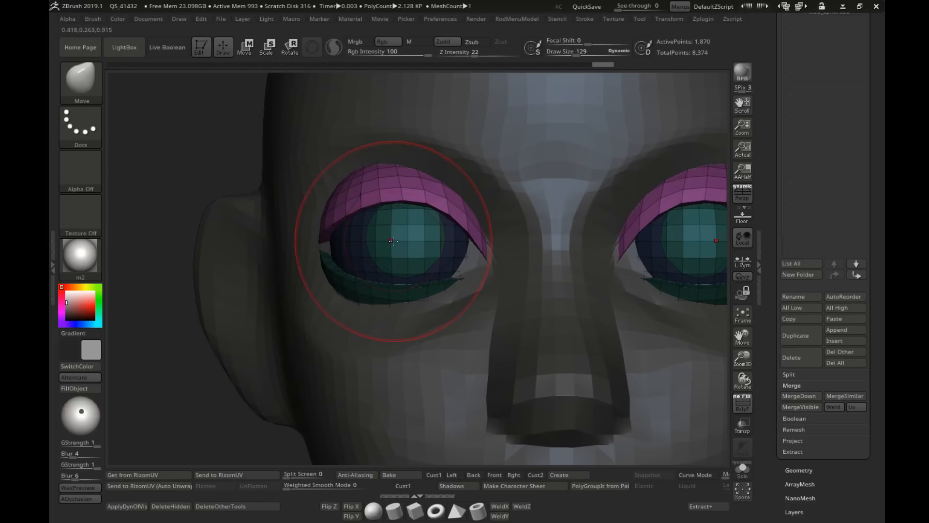
right_click_drag(391, 240, 334, 237)
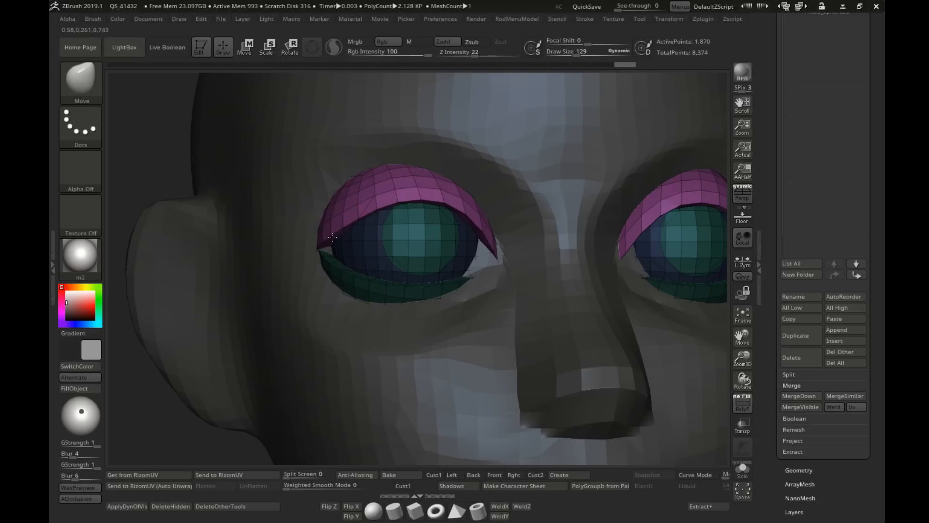
key("s")
mouse_move(326, 243)
left_mouse_down()
mouse_move(337, 245)
mouse_move(326, 252)
mouse_move(324, 229)
left_mouse_up()
key("ctrl+z")
key("s")
mouse_move(323, 212)
left_mouse_down()
mouse_move(316, 209)
mouse_move(339, 221)
mouse_move(357, 206)
left_mouse_up()
key("s")
right_click_drag(357, 206, 361, 164, "ctrl")
right_click_drag(598, 208, 373, 239)
Step: Clear the mask, isolate the lower eyelid polygroup and mask everything except the lower lids
left_click_drag(181, 152, 212, 180, "ctrl")
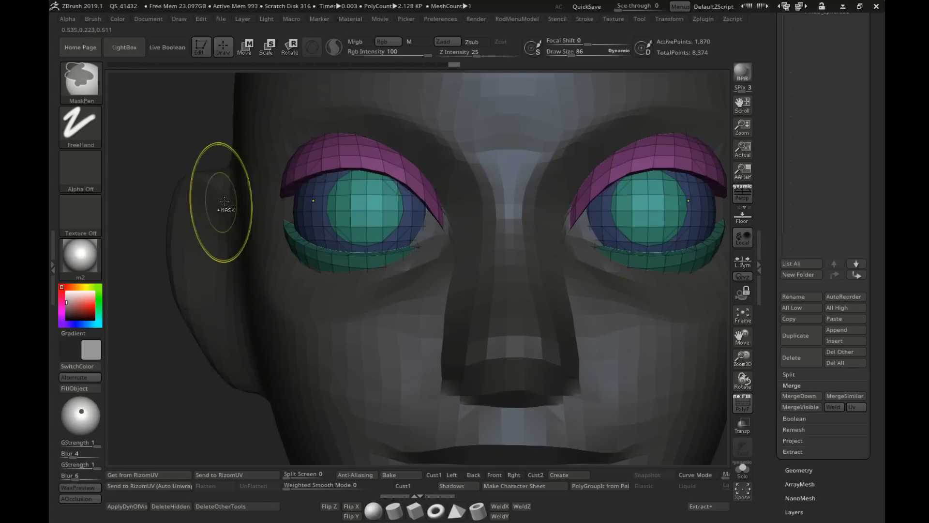
left_click(299, 254, "ctrl+shift")
left_click(183, 145, "ctrl")
left_click(183, 145, "ctrl+shift")
left_click(183, 145, "ctrl")
mouse_move(184, 145)
right_mouse_down()
mouse_move(243, 165)
mouse_move(271, 193)
mouse_move(261, 191)
right_mouse_up()
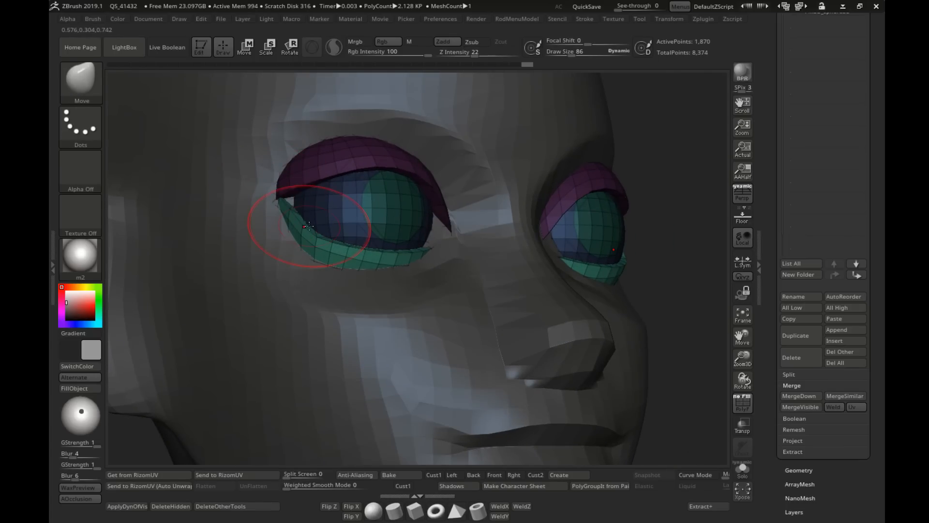
Step: Set the draw size to 99 and reshape the lower eyelids' outer corners with the Move brush
key("s")
mouse_move(309, 226)
left_mouse_down()
mouse_move(291, 219)
mouse_move(304, 233)
left_mouse_up()
key("s")
left_click_drag(319, 235, 323, 239)
right_click_drag(334, 237, 271, 240)
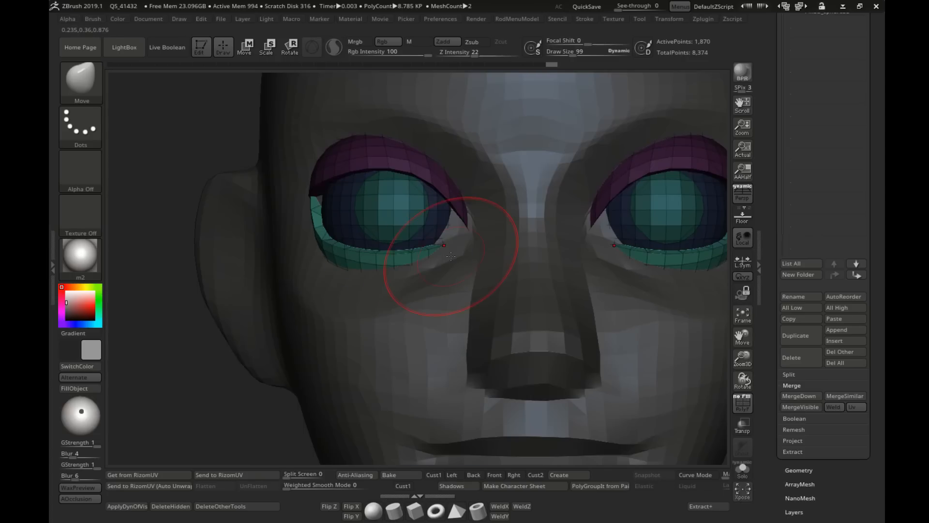
Step: Pull the lower eyelids' inner corners toward the nose and refine their edge with a smaller Move brush
left_click_drag(451, 235, 452, 236, "shift")
key("s")
mouse_move(464, 247)
right_mouse_down()
mouse_move(450, 237)
mouse_move(457, 250)
right_mouse_up()
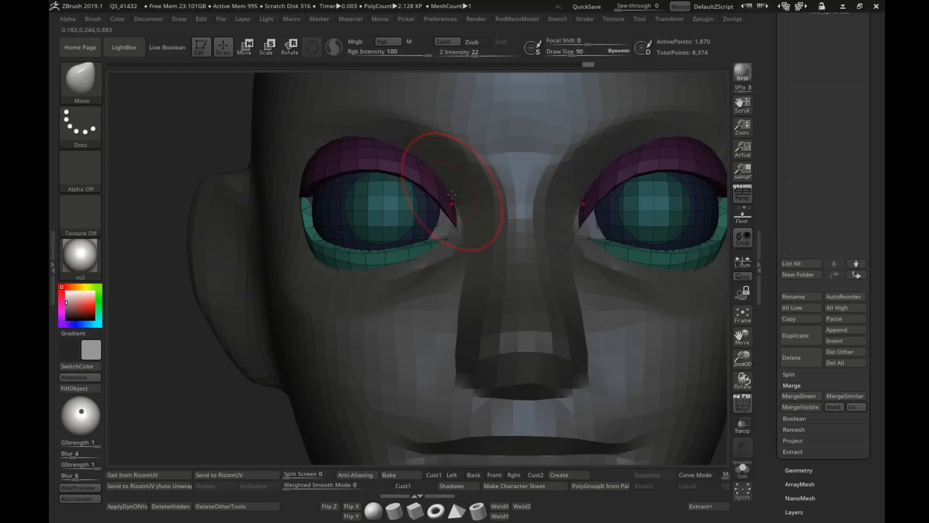
right_click_drag(339, 239, 341, 240)
Step: Clear the mask, isolate the upper eyelid polygroup and mask everything except the upper lids again
left_click_drag(135, 118, 199, 151, "ctrl")
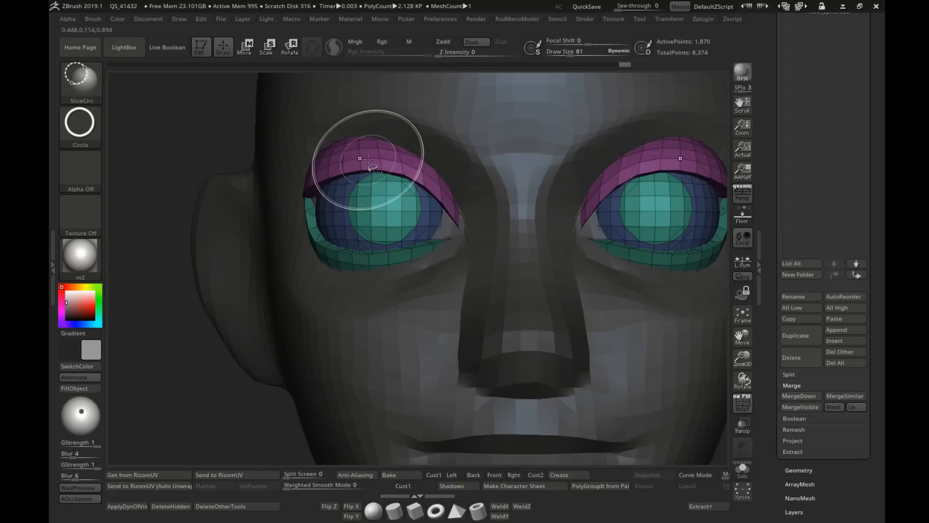
left_click(368, 159, "ctrl+shift")
left_click(203, 133, "ctrl")
left_click(225, 140, "ctrl+shift")
left_click(245, 147, "ctrl")
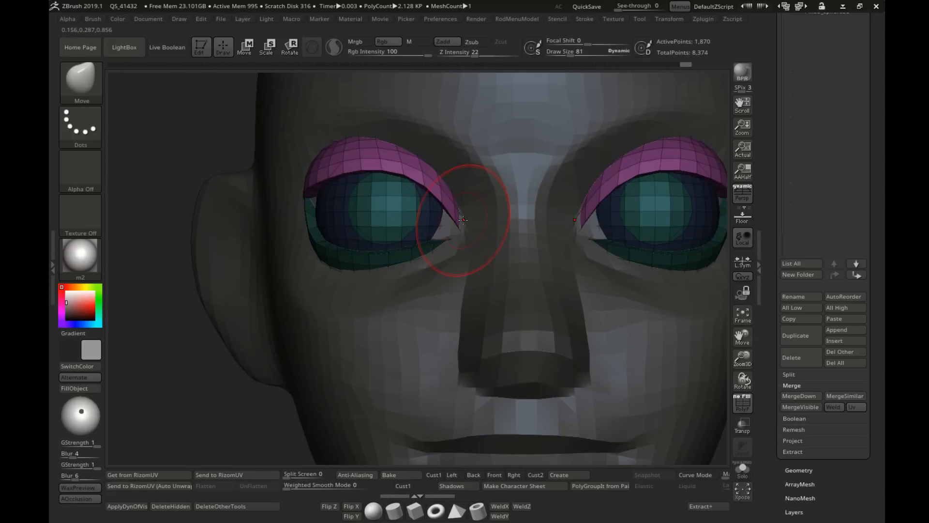
Step: Pull the upper eyelids' inner corners down over the eyeballs and adjust their outer corners with the Move brush at draw sizes 90 and 114
key("s")
left_click_drag(459, 234, 453, 233)
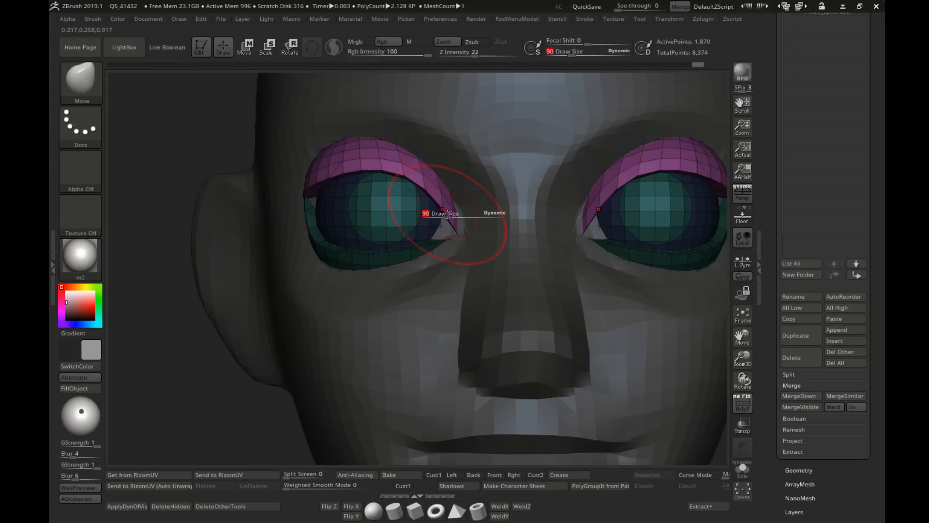
key("s")
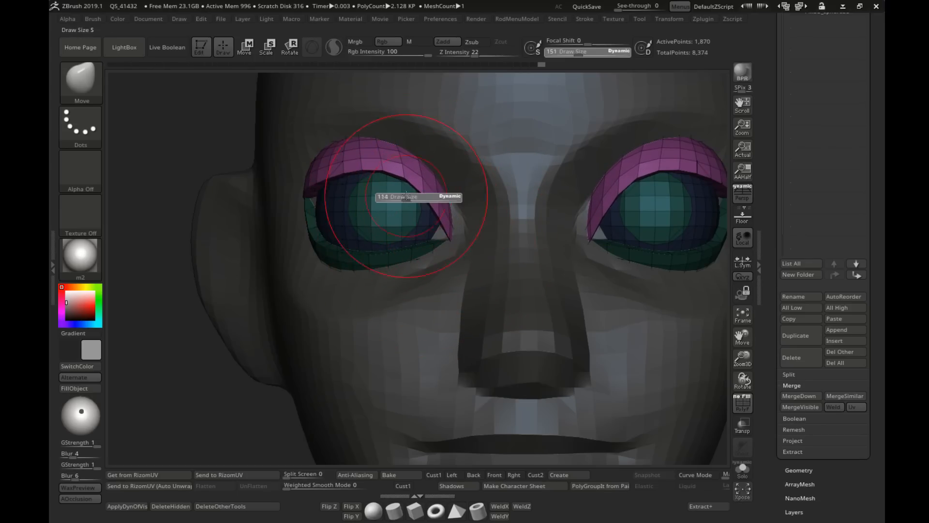
key("s")
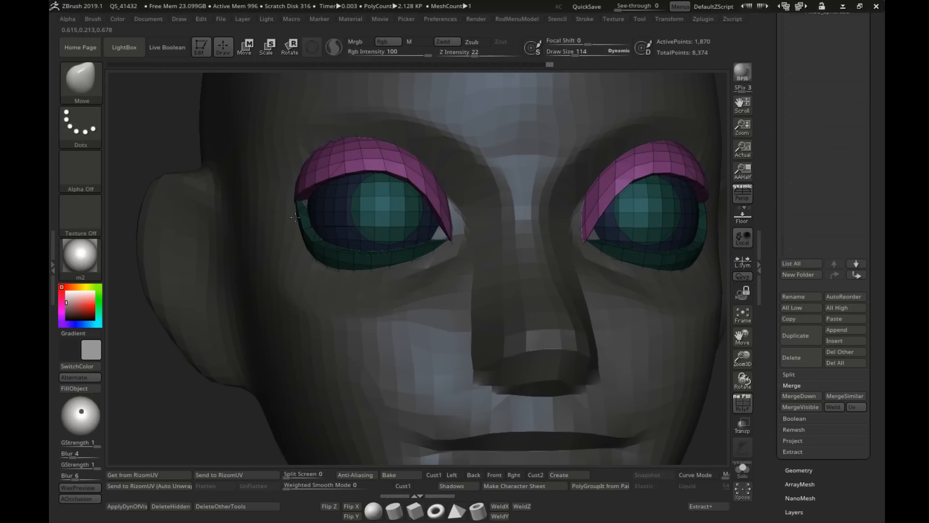
mouse_move(303, 205)
right_mouse_down()
mouse_move(332, 197)
mouse_move(290, 159)
right_mouse_up()
right_click_drag(213, 194, 228, 167, "shift")
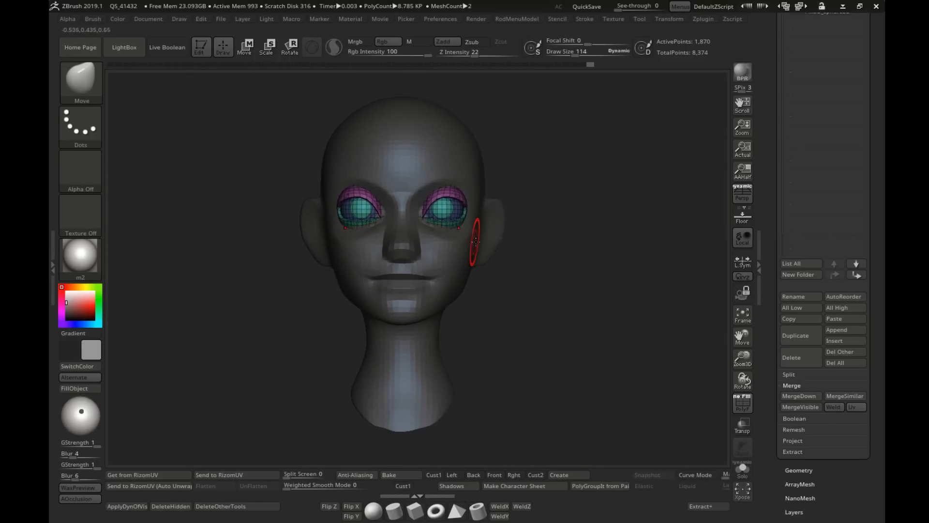
Step: Set the draw size to 58, hide the wireframe and refine the eyelids' outer corners with the Move brush
mouse_move(482, 259)
right_mouse_down()
mouse_move(494, 274)
mouse_move(431, 249)
mouse_move(440, 257)
mouse_move(434, 243)
right_mouse_up()
mouse_move(247, 220)
right_mouse_down()
mouse_move(303, 213)
mouse_move(339, 240)
right_mouse_up()
key("s")
left_click_drag(348, 243, 339, 242)
right_click_drag(290, 244, 325, 254)
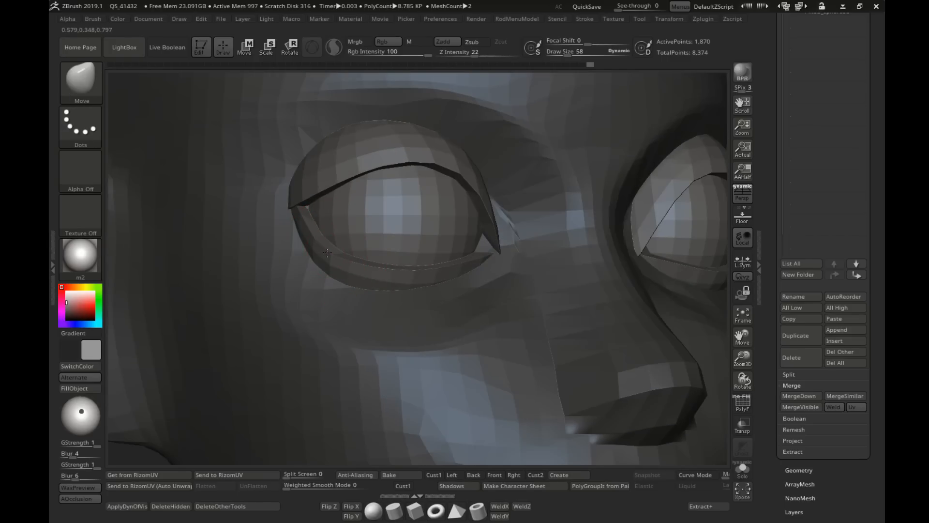
right_click_drag(433, 280, 424, 220, "ctrl")
right_click_drag(508, 300, 460, 301, "shift")
right_click_drag(564, 322, 559, 281, "alt")
Step: Make the head the active subtool and pull the mouth corners back into the cheeks with the Move brush at draw size 99
key("s")
left_click_drag(559, 281, 571, 281)
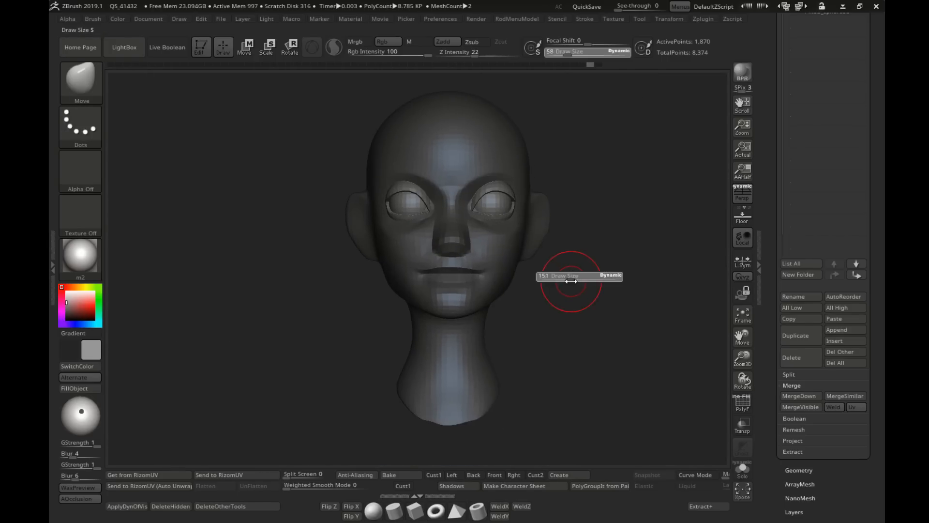
right_click_drag(572, 281, 511, 284)
mouse_move(510, 283)
right_mouse_down("ctrl")
mouse_move(430, 318)
mouse_move(428, 284)
right_mouse_up("ctrl")
key("s")
left_click_drag(428, 311, 420, 311)
left_click(430, 313, "alt")
mouse_move(435, 315)
right_mouse_down()
mouse_move(415, 320)
mouse_move(417, 290)
mouse_move(376, 297)
mouse_move(372, 283)
right_mouse_up()
mouse_move(453, 274)
right_mouse_down("ctrl")
mouse_move(450, 285)
mouse_move(431, 267)
right_mouse_up("ctrl")
key("s")
left_click_drag(475, 267, 483, 267)
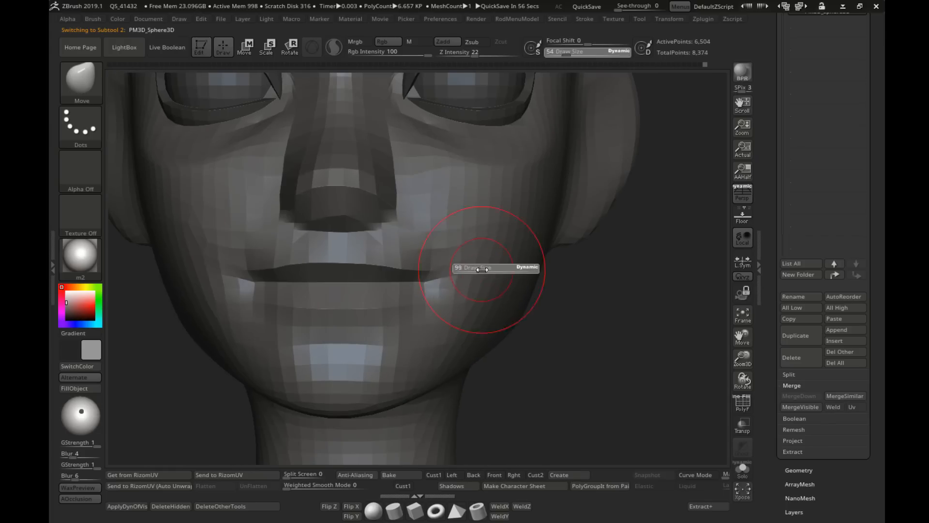
mouse_move(492, 292)
right_mouse_down("ctrl")
mouse_move(466, 280)
mouse_move(479, 282)
mouse_move(435, 297)
mouse_move(447, 289)
right_mouse_up("ctrl")
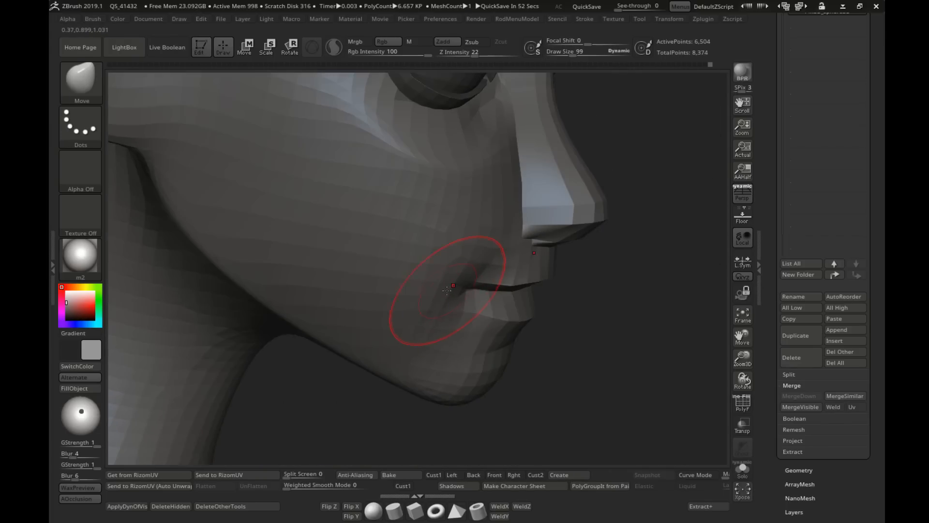
right_click_drag(502, 314, 489, 284)
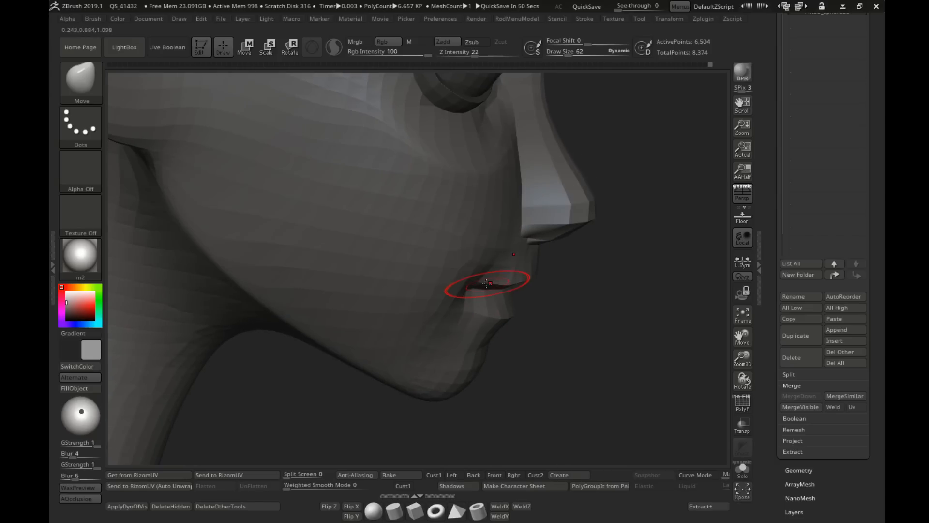
Step: Set the draw size to 36 and refine the upper lip's edge and curvature with the Move brush
key("s")
left_click_drag(516, 287, 511, 286)
mouse_move(511, 286)
right_mouse_down()
mouse_move(497, 281)
mouse_move(501, 266)
right_mouse_up()
right_click_drag(501, 266, 557, 256)
mouse_move(580, 300)
right_mouse_down()
mouse_move(600, 257)
mouse_move(608, 299)
right_mouse_up()
right_click_drag(608, 299, 601, 278)
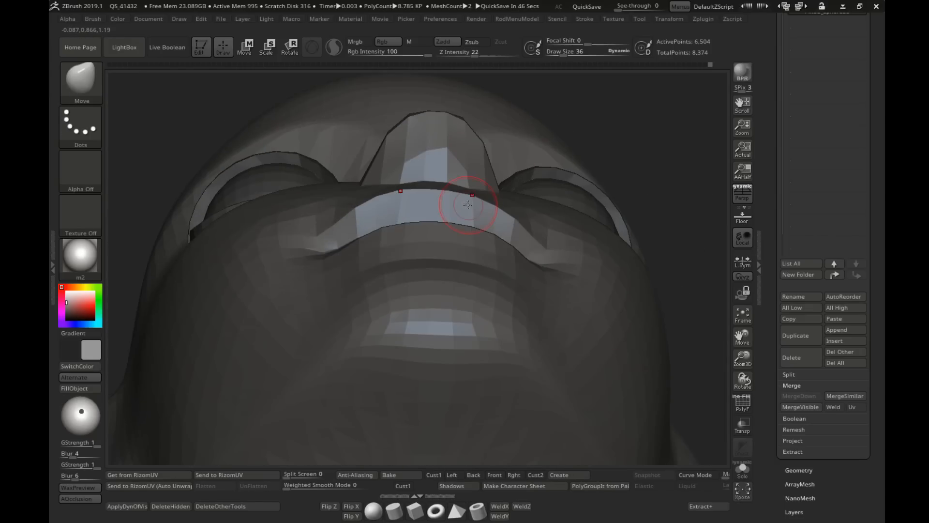
key("s")
left_click_drag(470, 192, 460, 190)
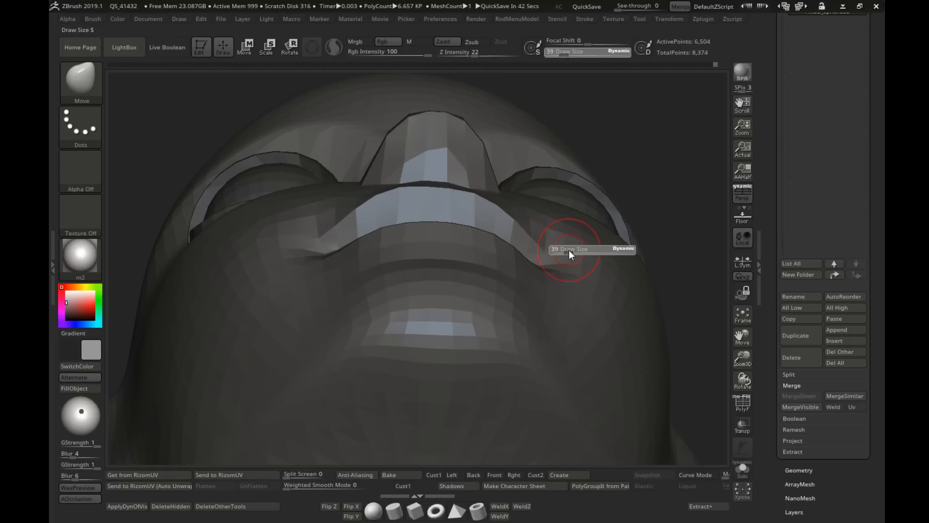
Step: Set the draw size to 69 and reshape the mouth corners and the surface beside them
left_click_drag(569, 250, 577, 252)
right_click_drag(593, 255, 574, 255)
key("s")
left_click_drag(577, 250, 574, 251)
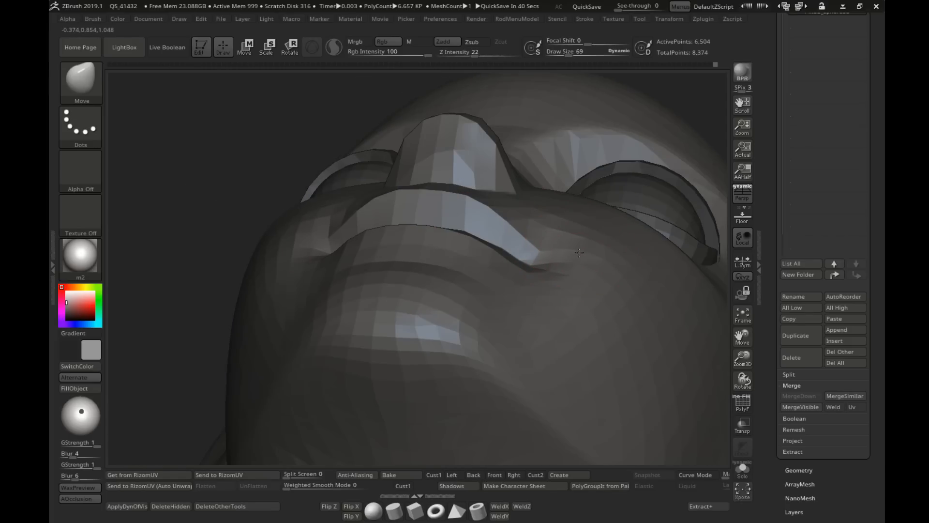
right_click_drag(580, 253, 543, 270)
right_click_drag(402, 277, 467, 281)
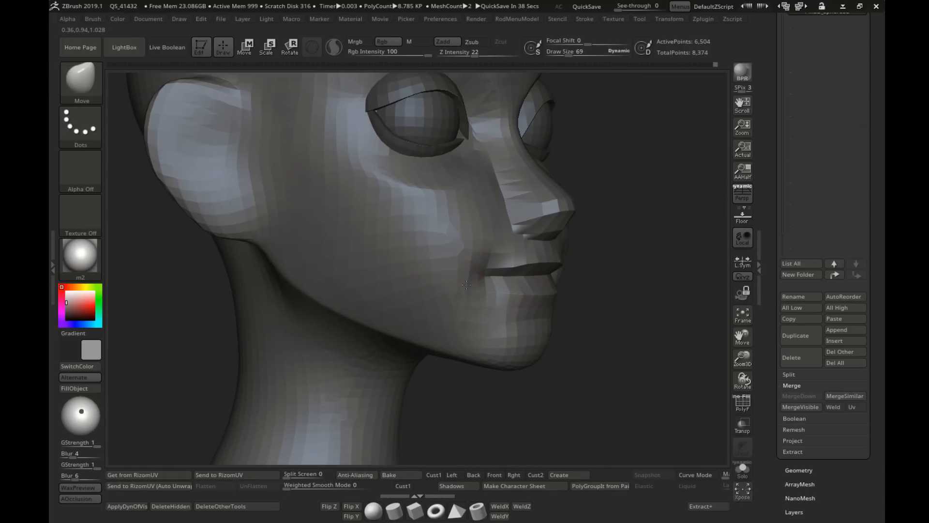
right_click_drag(471, 316, 460, 290, "ctrl")
Step: Adjust the sides of the nose bridge with the Move brush at draw size 86
right_click_drag(458, 196, 448, 214, "ctrl")
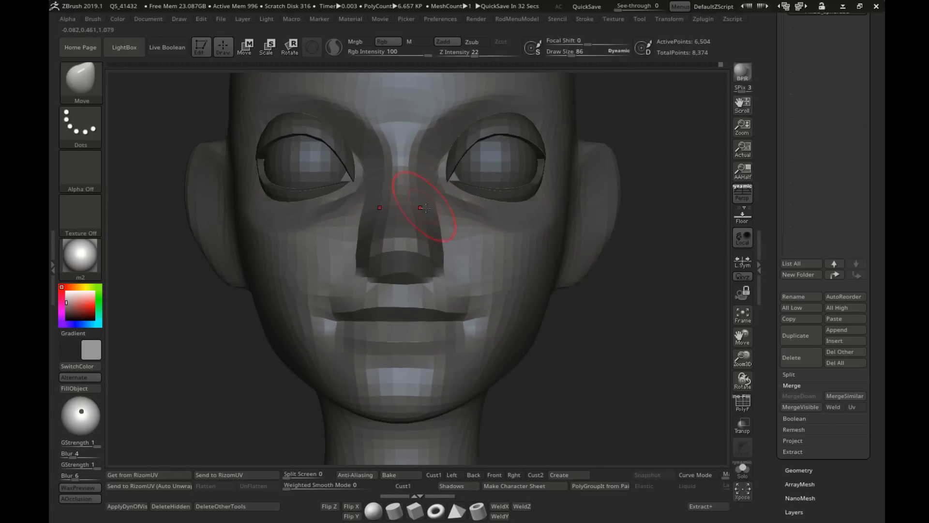
right_click_drag(500, 255, 489, 228, "ctrl")
mouse_move(432, 244)
right_mouse_down("shift")
mouse_move(485, 272)
mouse_move(430, 268)
mouse_move(428, 259)
mouse_move(483, 305)
mouse_move(452, 270)
mouse_move(504, 283)
mouse_move(414, 238)
mouse_move(435, 233)
right_mouse_up("shift")
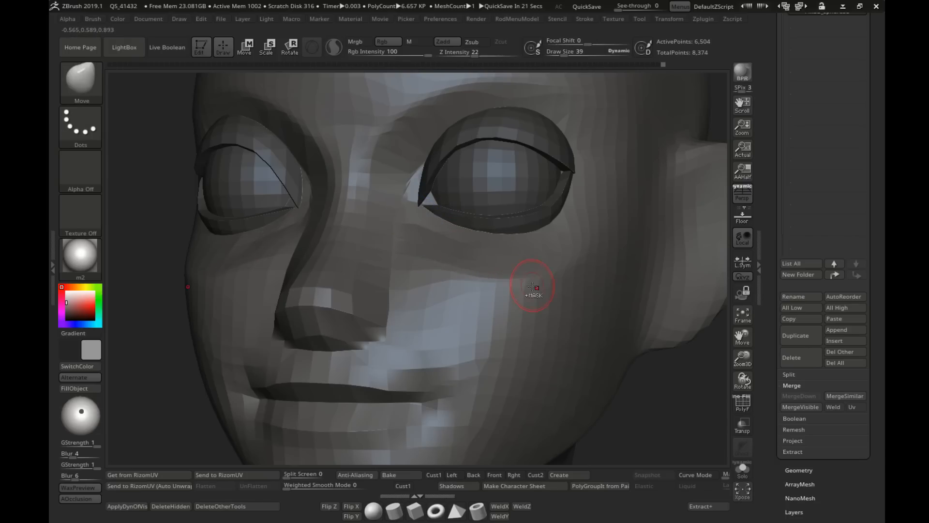
Step: Shape the cheek and the area beside the eye with a small Move brush
right_click_drag(533, 290, 513, 300, "ctrl")
right_click_drag(513, 300, 544, 203, "shift")
left_click_drag(548, 204, 548, 211)
key("s")
left_click_drag(548, 212, 553, 211)
mouse_move(559, 213)
left_mouse_down()
mouse_move(564, 220)
mouse_move(540, 197)
left_mouse_up()
Step: Reshape the ear's lower edge and its attachment to the head with the Move brush at draw sizes 119 and 90
key("s")
right_click_drag(571, 210, 541, 232)
key("s")
left_click_drag(542, 232, 545, 233)
left_click_drag(581, 261, 574, 257)
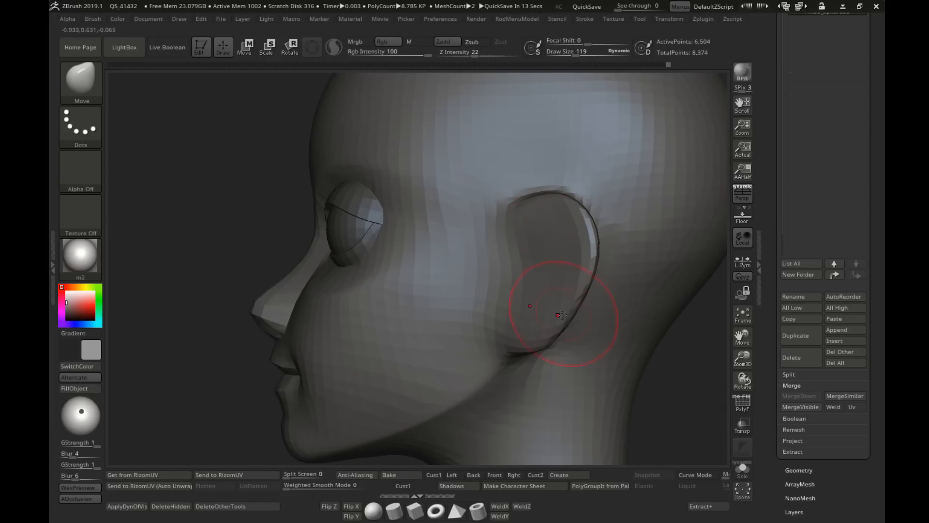
right_click_drag(564, 347, 547, 335, "ctrl")
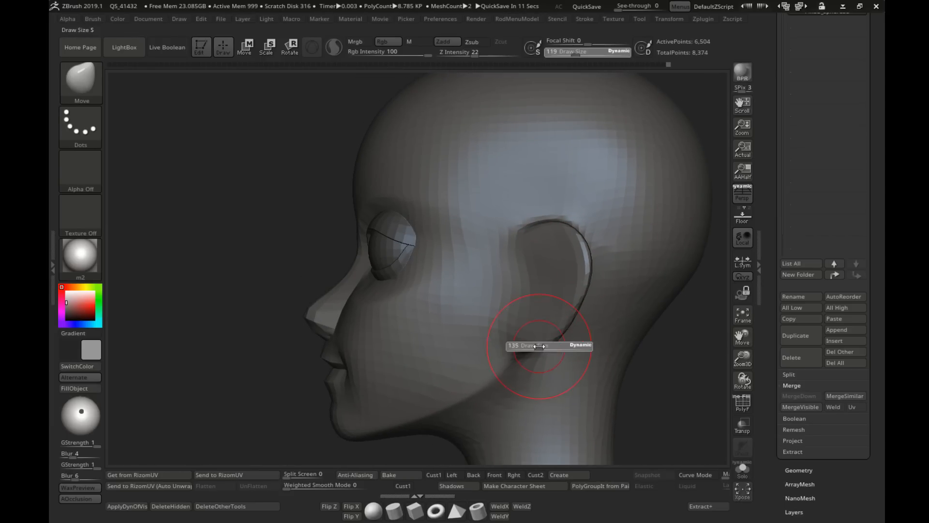
left_click_drag(540, 346, 534, 337)
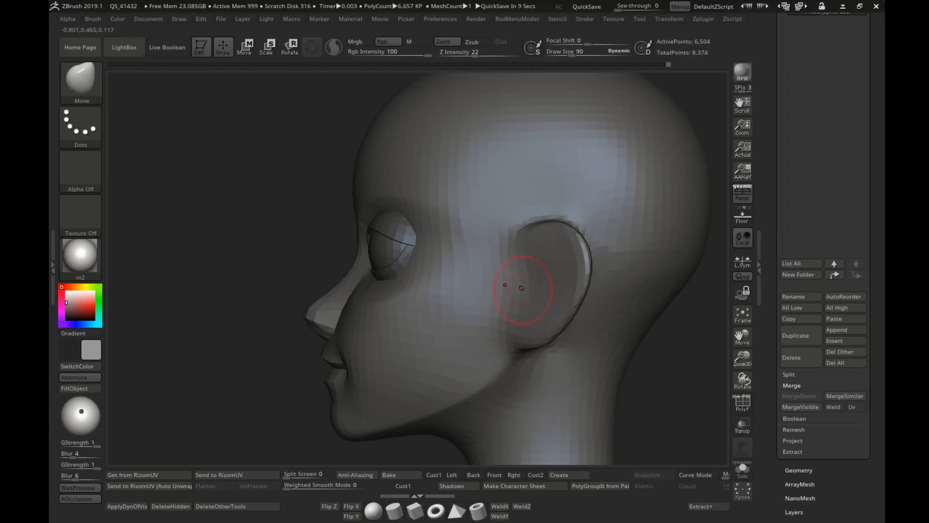
mouse_move(527, 283)
right_mouse_down("ctrl")
mouse_move(481, 301)
mouse_move(448, 264)
mouse_move(464, 350)
mouse_move(474, 261)
right_mouse_up("ctrl")
Step: Refine the nose, lip and chin profile from the side with the Move brush at draw sizes 119 and 99
key("s")
mouse_move(429, 281)
left_mouse_down()
mouse_move(437, 282)
mouse_move(380, 279)
left_mouse_up()
key("s")
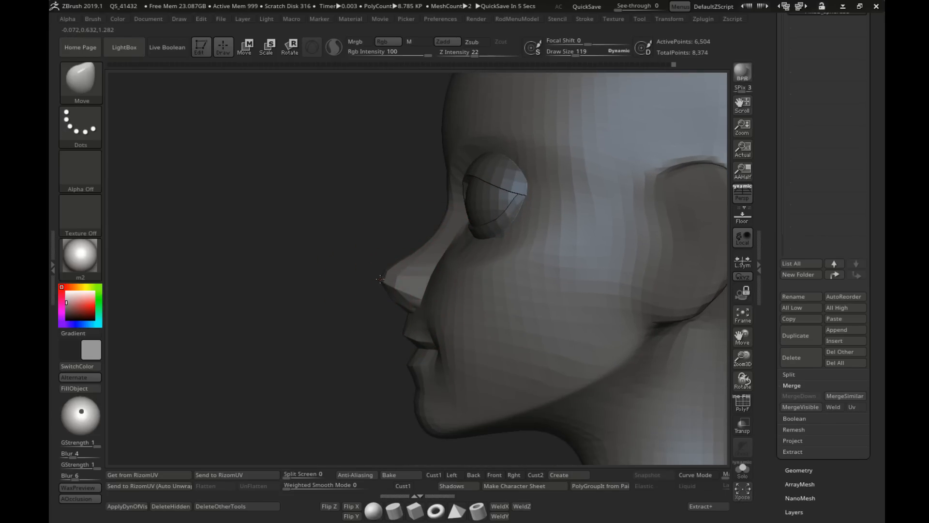
right_click_drag(502, 326, 450, 303, "ctrl")
right_click_drag(450, 303, 557, 259, "shift")
right_click_drag(444, 243, 469, 270, "ctrl")
key("s")
left_click_drag(469, 270, 473, 270)
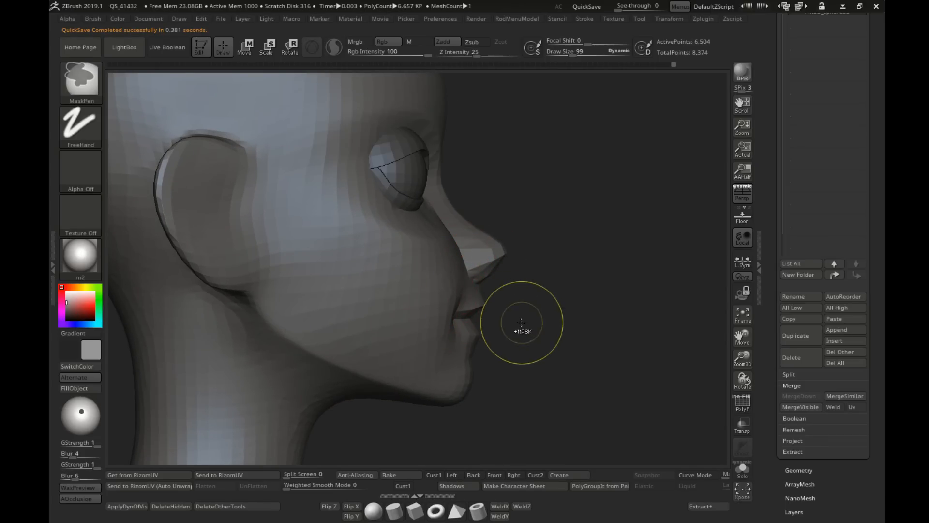
Step: Adjust the mouth and chin profile and smooth the lower face with the Smooth brush at draw size 289
right_click_drag(523, 331, 455, 283, "ctrl")
right_click_drag(503, 310, 462, 317, "alt")
right_click_drag(516, 344, 502, 314, "ctrl")
mouse_move(502, 315)
right_mouse_down("alt")
mouse_move(454, 319)
mouse_move(468, 345)
mouse_move(481, 323)
mouse_move(437, 330)
right_mouse_up("alt")
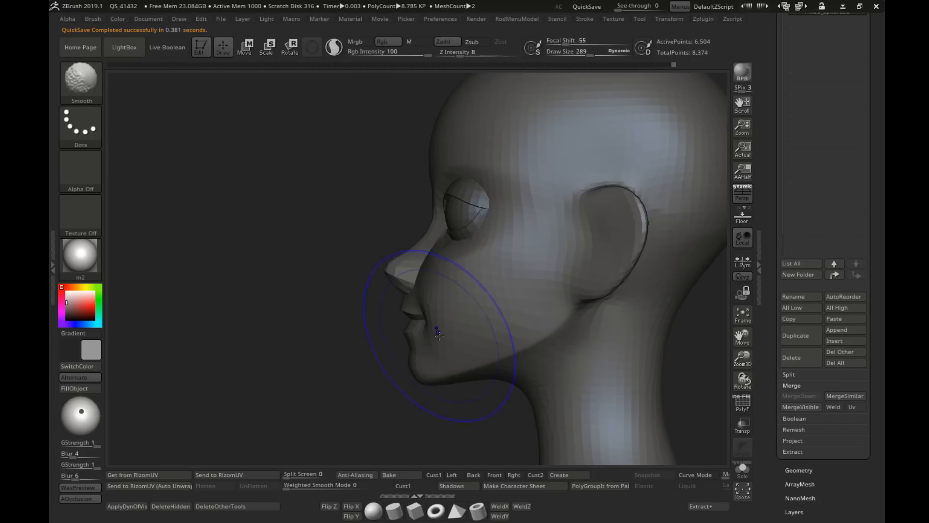
right_click_drag(471, 264, 547, 289, "alt")
Step: Make the eyes the active subtool and move them down about 0.04, returning to Draw mode
left_click(434, 243, "alt")
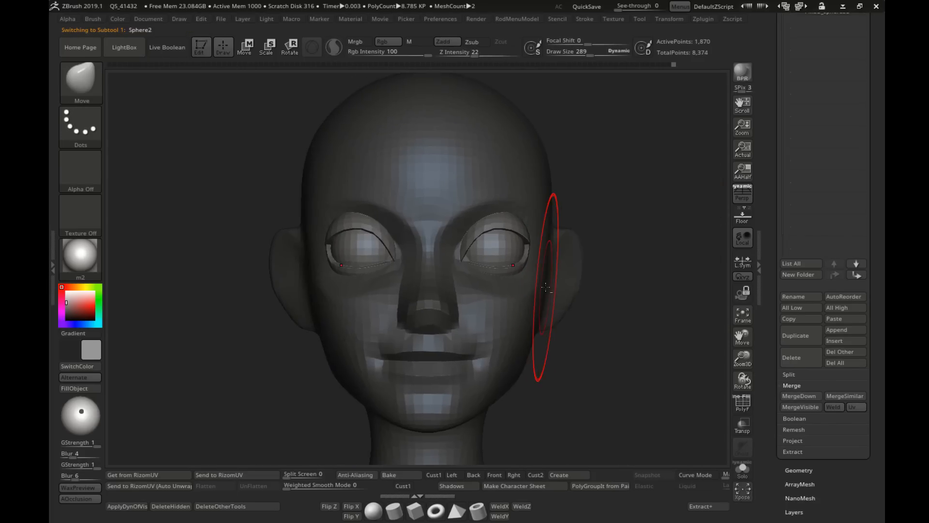
key("w")
left_click_drag(362, 174, 360, 182)
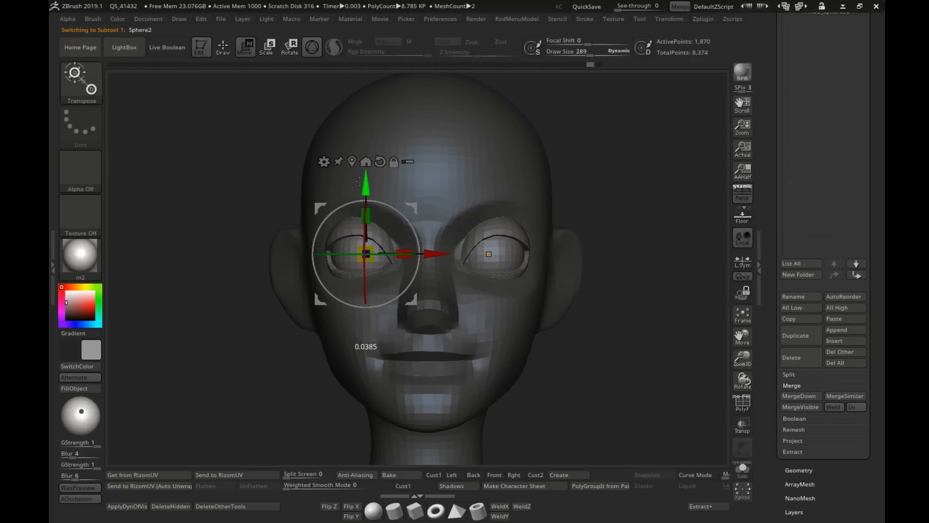
key("q")
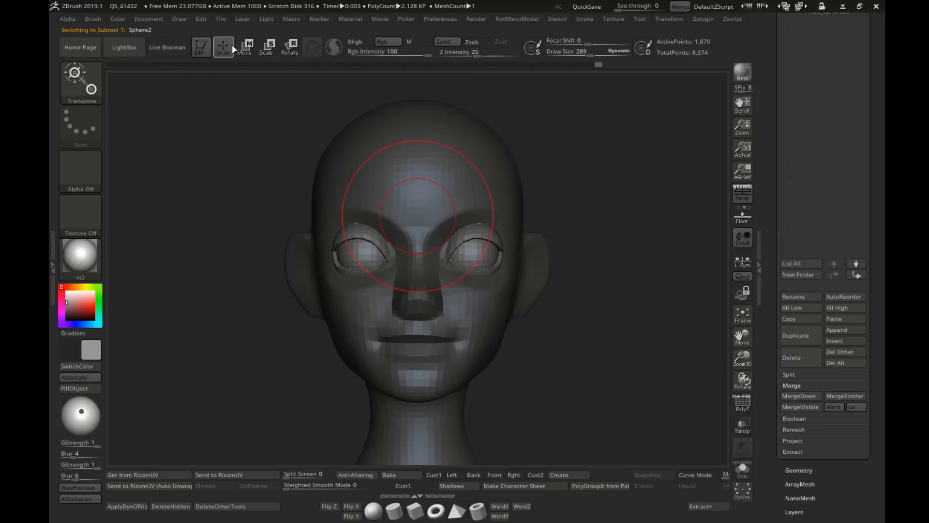
Step: Make the head the active subtool and reshape the brow and the sides of the forehead with the Move brush at draw sizes 322 and 306
left_click(388, 180, "alt")
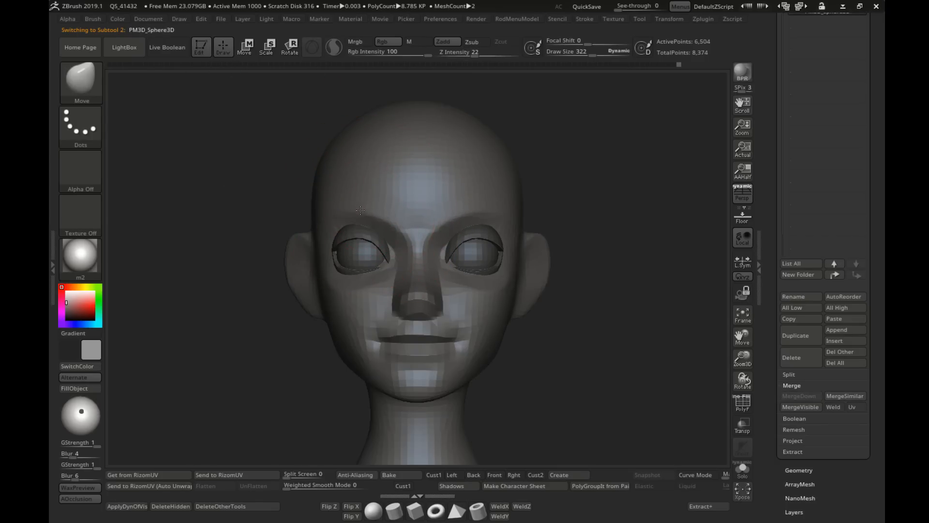
key("s")
left_click_drag(358, 209, 353, 209)
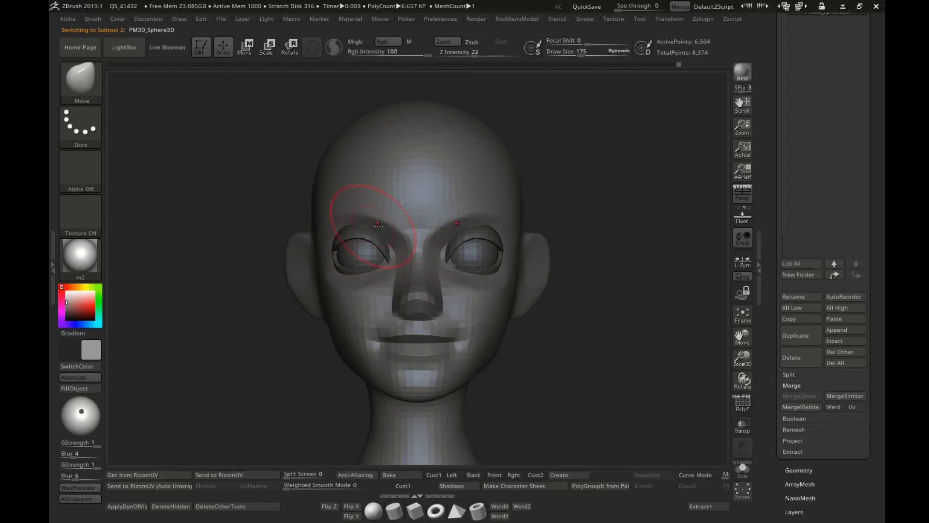
right_click_drag(378, 223, 345, 224)
key("s")
key("s")
left_click_drag(303, 214, 307, 212)
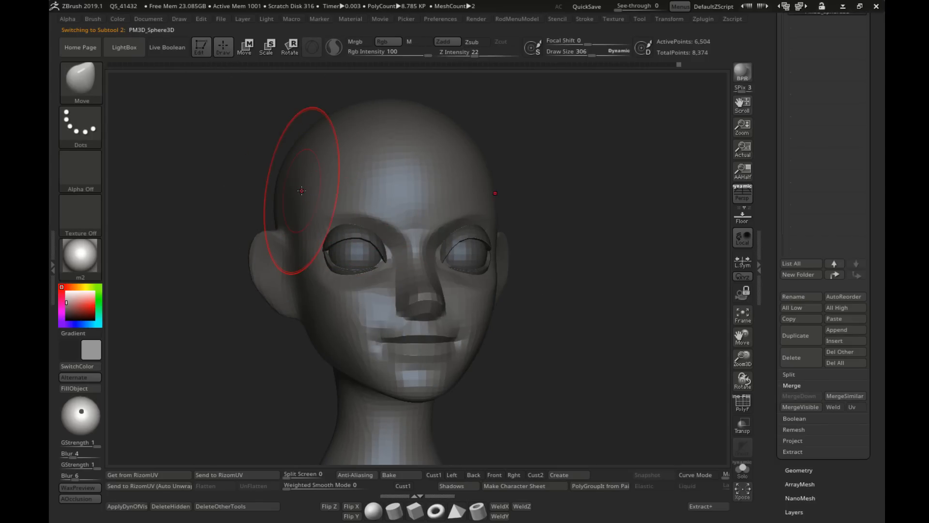
Step: Set the draw size to 151 and refine the temples with the Move brush, checking the head from several angles
key("shift")
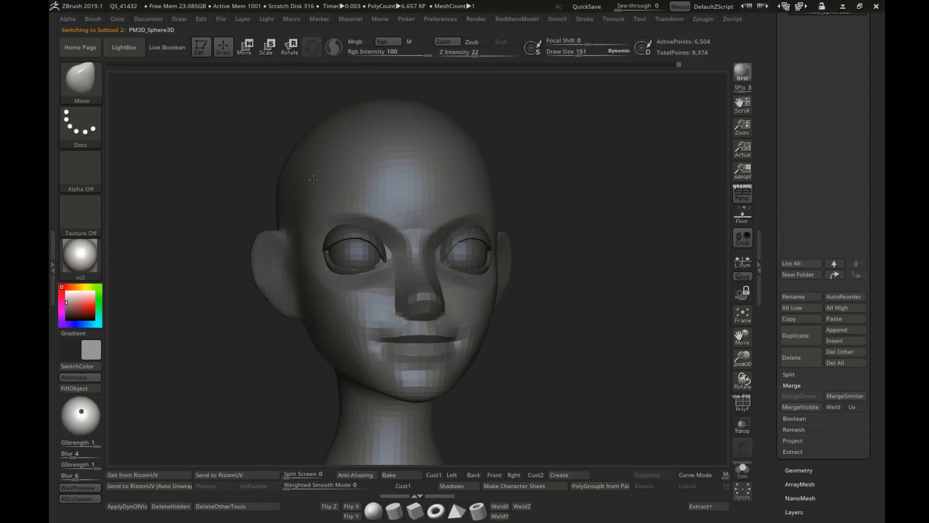
right_click_drag(314, 179, 293, 181)
right_click_drag(436, 204, 466, 224, "ctrl")
mouse_move(462, 264)
right_mouse_down()
mouse_move(483, 267)
mouse_move(461, 286)
mouse_move(491, 259)
right_mouse_up()
right_click_drag(539, 290, 578, 292, "shift")
right_click_drag(578, 293, 568, 320, "alt")
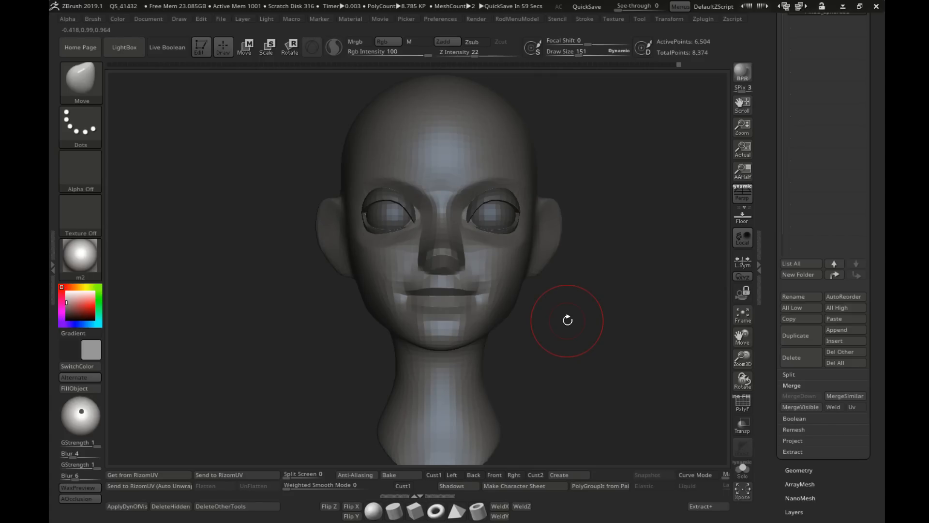
right_click_drag(631, 255, 513, 246)
mouse_move(513, 247)
right_mouse_down("shift")
mouse_move(484, 247)
mouse_move(548, 277)
right_mouse_up("shift")
right_click_drag(548, 278, 537, 246, "ctrl")
Step: Adjust the mouth corners and the surface between nose and upper lip with the Move brush at draw size 90
key("s")
left_click_drag(526, 294, 520, 294)
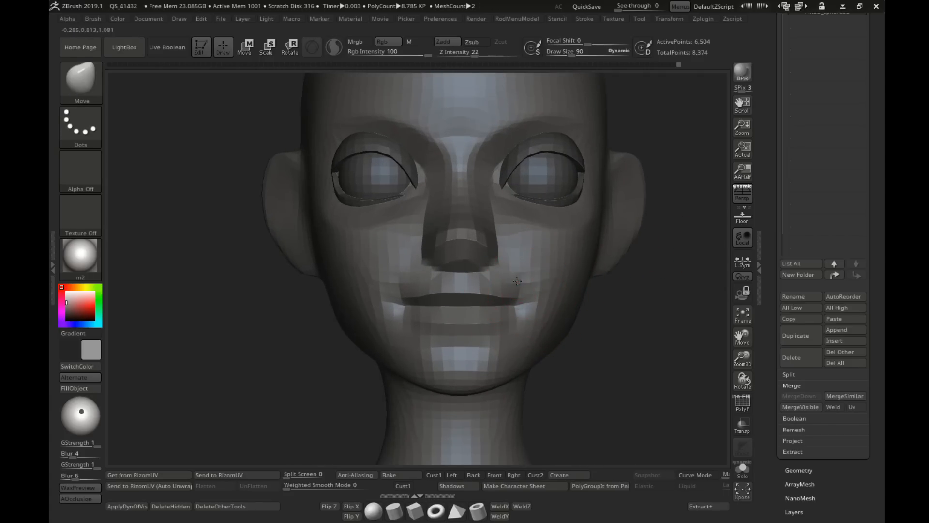
right_click_drag(503, 284, 539, 288)
key("s")
left_click_drag(486, 302, 492, 302)
right_click_drag(493, 302, 507, 303)
left_click_drag(486, 311, 487, 309)
mouse_move(545, 330)
right_mouse_down("ctrl")
mouse_move(515, 301)
mouse_move(459, 293)
mouse_move(487, 313)
mouse_move(523, 297)
mouse_move(484, 293)
right_mouse_up("ctrl")
Step: Shape the cheeks below the eyes with the Move brush at draw size 169 and smooth them at draw size 58
key("s")
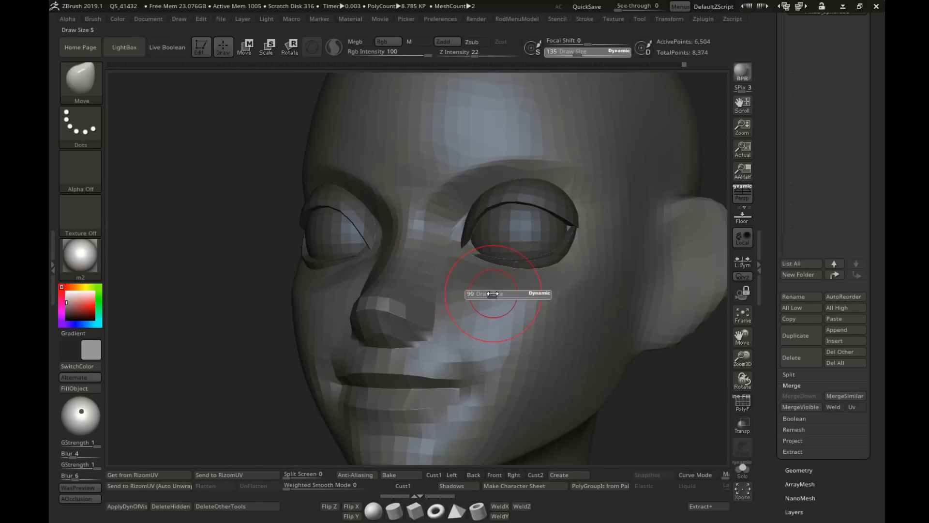
left_click_drag(484, 292, 501, 292)
key("s")
mouse_move(520, 292)
right_mouse_down()
mouse_move(551, 298)
mouse_move(532, 288)
right_mouse_up()
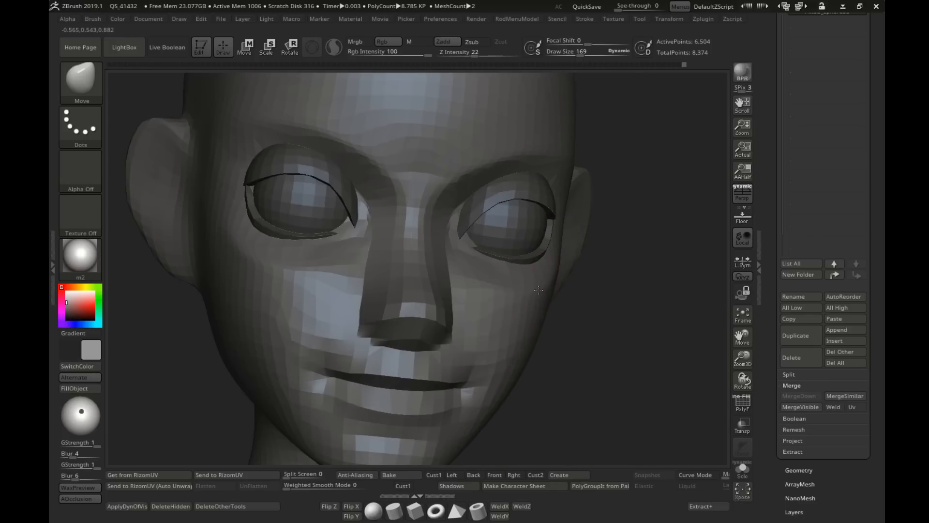
key("s")
left_click_drag(532, 288, 529, 288)
mouse_move(475, 291)
right_mouse_down("shift")
mouse_move(431, 249)
mouse_move(393, 246)
mouse_move(500, 242)
right_mouse_up("shift")
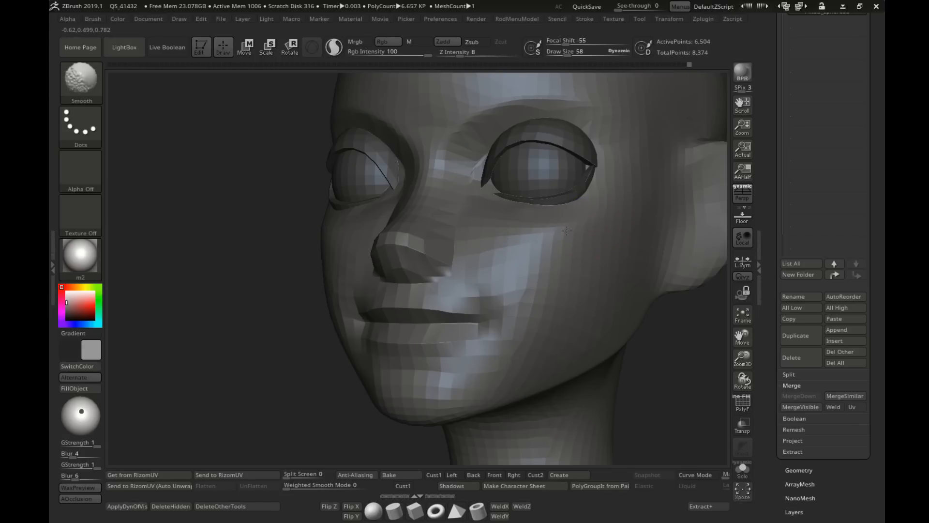
mouse_move(509, 241)
right_mouse_down("shift")
mouse_move(587, 217)
mouse_move(480, 247)
right_mouse_up("shift")
mouse_move(465, 250)
right_mouse_down()
mouse_move(522, 259)
mouse_move(594, 248)
mouse_move(467, 242)
mouse_move(502, 212)
mouse_move(446, 222)
right_mouse_up()
mouse_move(528, 240)
right_mouse_down()
mouse_move(560, 245)
mouse_move(496, 240)
mouse_move(490, 267)
right_mouse_up()
Step: Make the eyes the active subtool, switch to the Move Topological brush, and briefly isolate the eyeballs before showing the eyelids again
left_click(546, 231, "alt")
right_click_drag(527, 235, 387, 242, "ctrl")
right_click_drag(388, 243, 451, 232)
key("b")
key("m")
key("t")
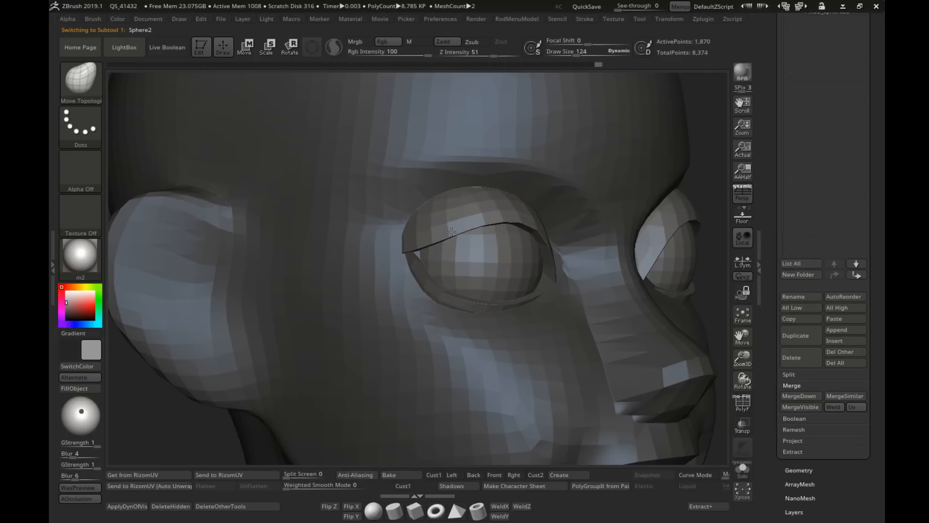
left_click(483, 252, "ctrl+shift")
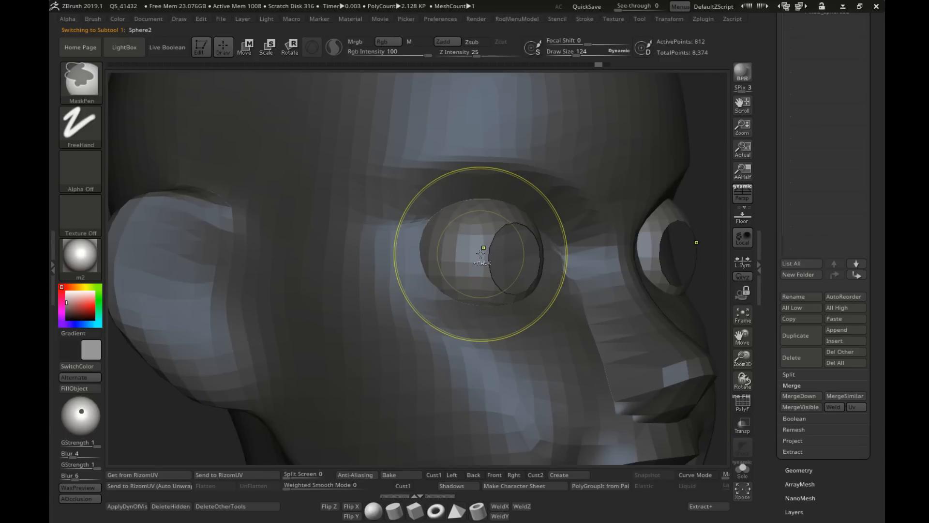
left_click(710, 189, "ctrl+shift")
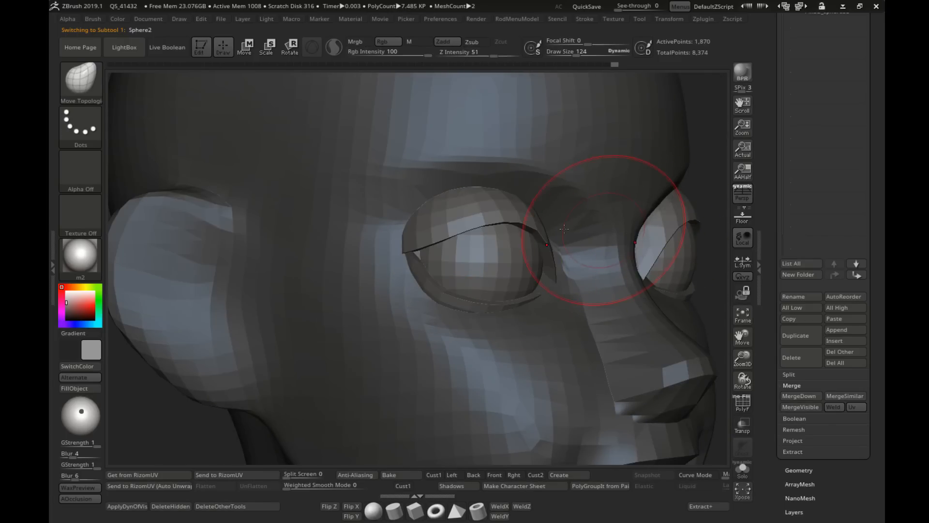
Step: Refine the upper eyelids with the Move Topological brush at draw size 69, then switch to the Move brush
right_click_drag(606, 228, 438, 222)
left_click(378, 200, "ctrl+shift")
left_click(652, 191, "ctrl")
left_click(671, 188, "ctrl+shift")
left_click(672, 188, "ctrl")
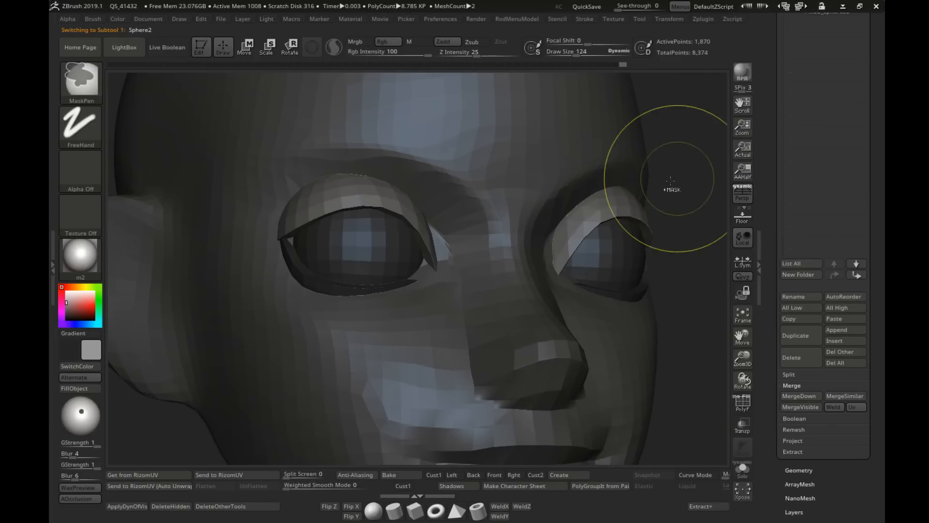
right_click_drag(672, 189, 770, 193)
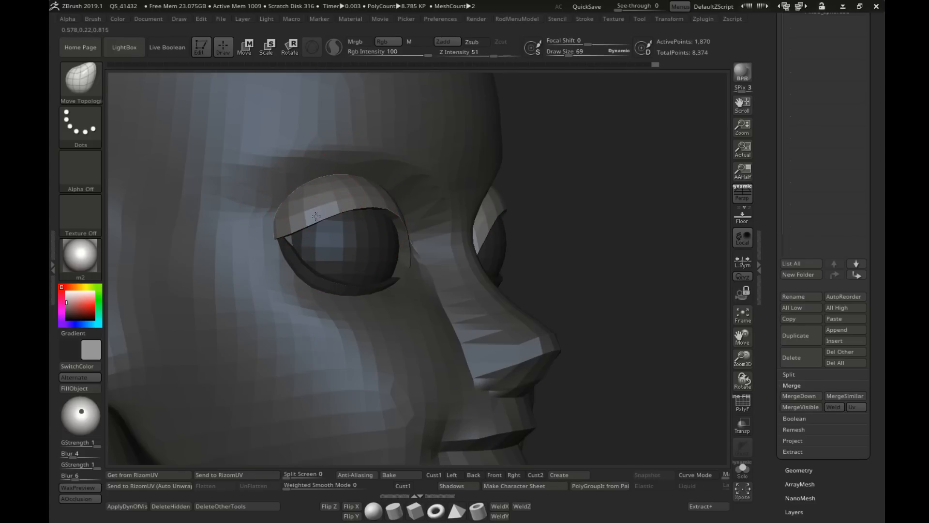
mouse_move(371, 213)
right_mouse_down()
mouse_move(392, 231)
mouse_move(359, 211)
right_mouse_up()
key("b")
key("m")
key("v")
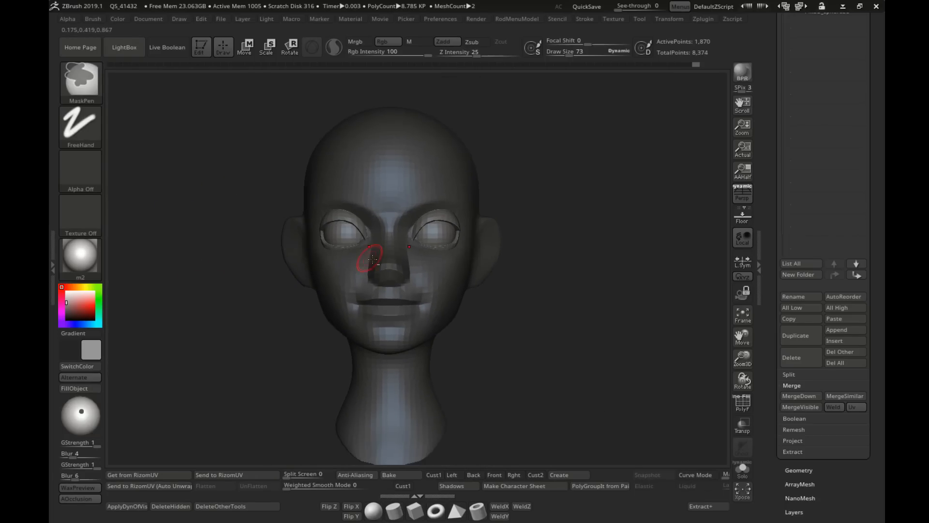
Step: Examine the underside of the nose and the mouth from the front and in profile, trying Move brush draw sizes 15 and 65
mouse_move(374, 263)
right_mouse_down()
mouse_move(556, 264)
mouse_move(482, 290)
mouse_move(498, 301)
mouse_move(489, 361)
right_mouse_up()
mouse_move(387, 315)
right_mouse_down()
mouse_move(471, 322)
mouse_move(513, 351)
right_mouse_up()
key("s")
left_click_drag(529, 345, 523, 345)
right_click_drag(523, 345, 428, 224, "alt")
right_click_drag(527, 252, 463, 266)
key("s")
left_click_drag(463, 266, 456, 266)
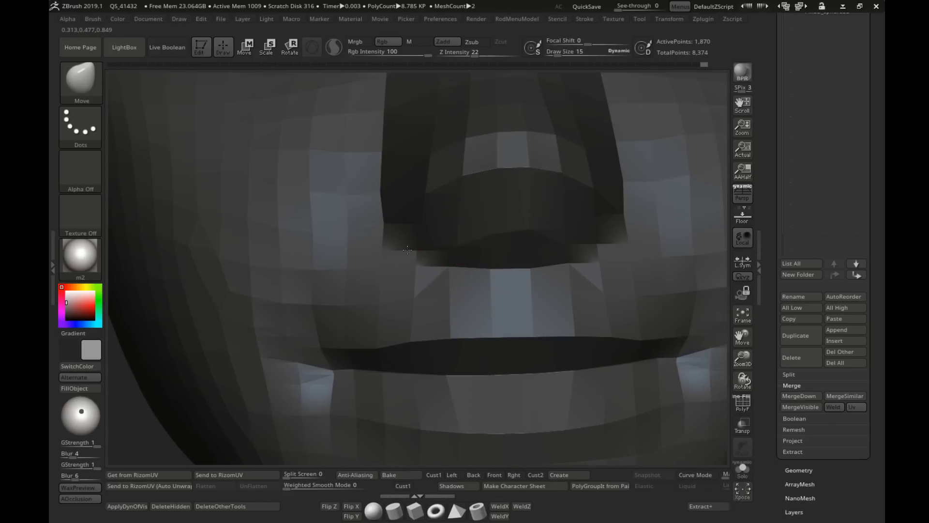
right_click_drag(408, 250, 419, 194, "ctrl")
mouse_move(460, 133)
right_mouse_down("alt")
mouse_move(422, 262)
mouse_move(428, 297)
right_mouse_up("alt")
key("s")
left_click_drag(428, 297, 437, 297)
mouse_move(437, 297)
right_mouse_down()
mouse_move(411, 291)
mouse_move(519, 332)
mouse_move(482, 305)
right_mouse_up()
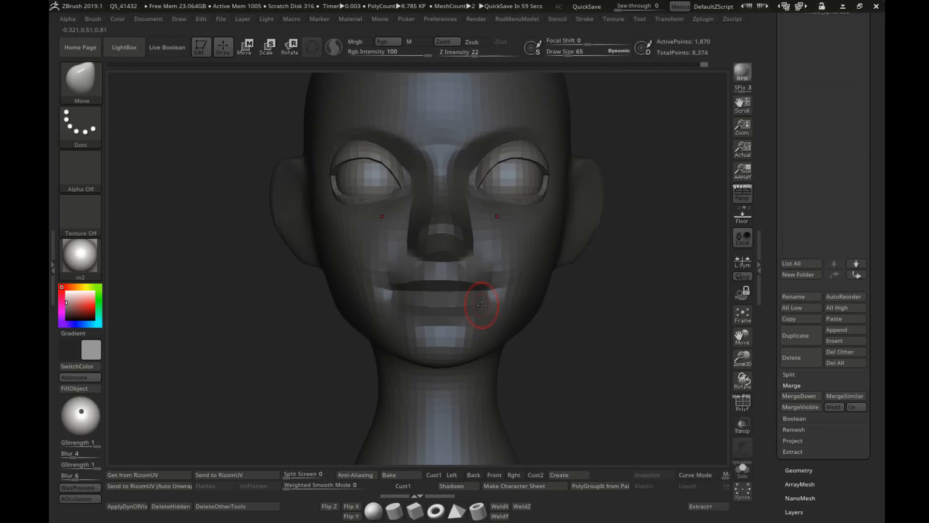
mouse_move(482, 305)
right_mouse_down()
mouse_move(530, 313)
mouse_move(464, 303)
mouse_move(580, 333)
mouse_move(426, 357)
mouse_move(436, 284)
right_mouse_up()
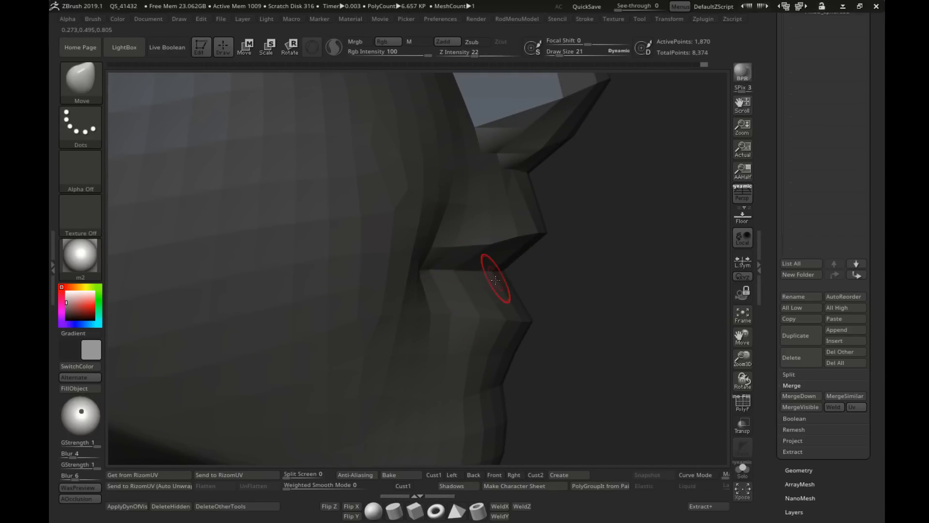
Step: Make the head the active subtool, turn on its polyframe, and subdivide it by one level
right_click_drag(497, 280, 517, 283, "ctrl")
left_click(404, 286, "alt")
right_click_drag(517, 284, 467, 315)
key("ctrl+d")
key("shift+f")
right_click_drag(461, 260, 409, 236, "ctrl")
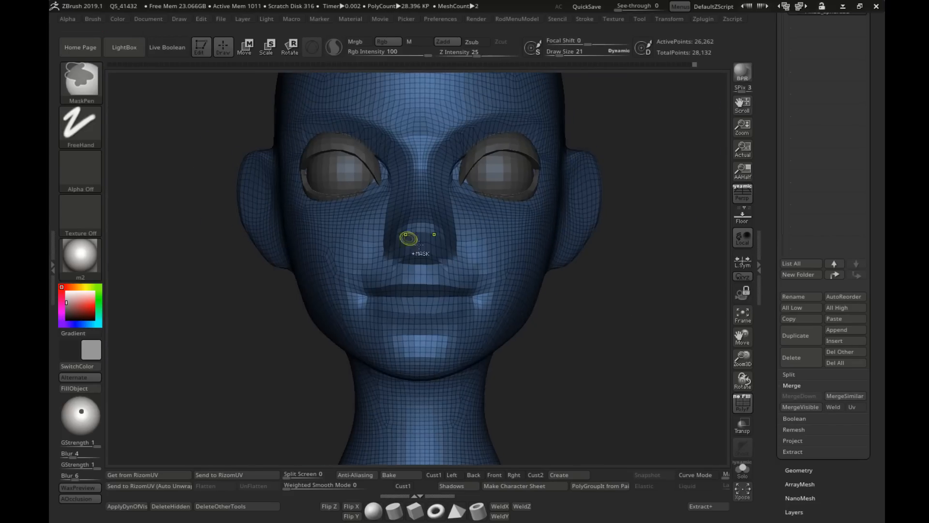
key("ctrl+z")
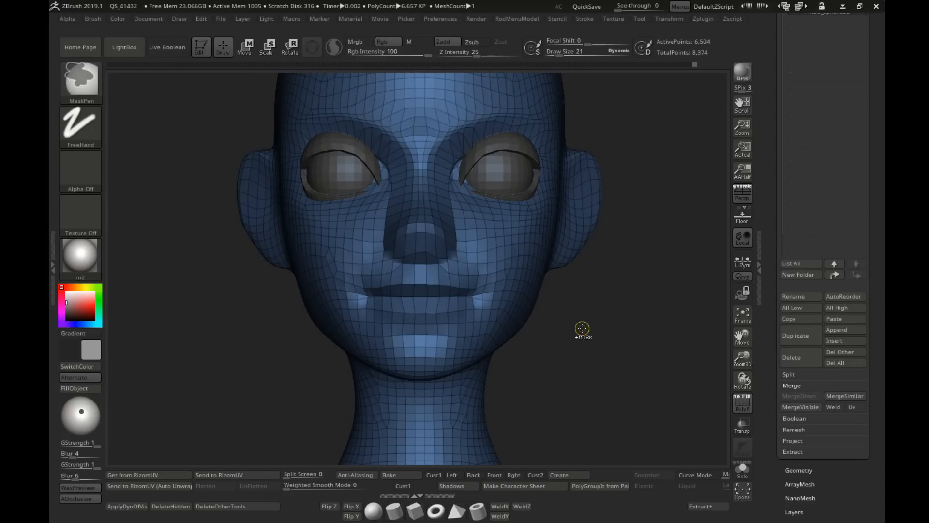
key("ctrl+d")
Step: Adjust the area between the nose base and upper lip with the Move brush at draw sizes 36 and 33
right_click_drag(372, 264, 421, 257)
mouse_move(422, 257)
right_mouse_down("alt")
mouse_move(398, 267)
mouse_move(458, 287)
mouse_move(422, 313)
right_mouse_up("alt")
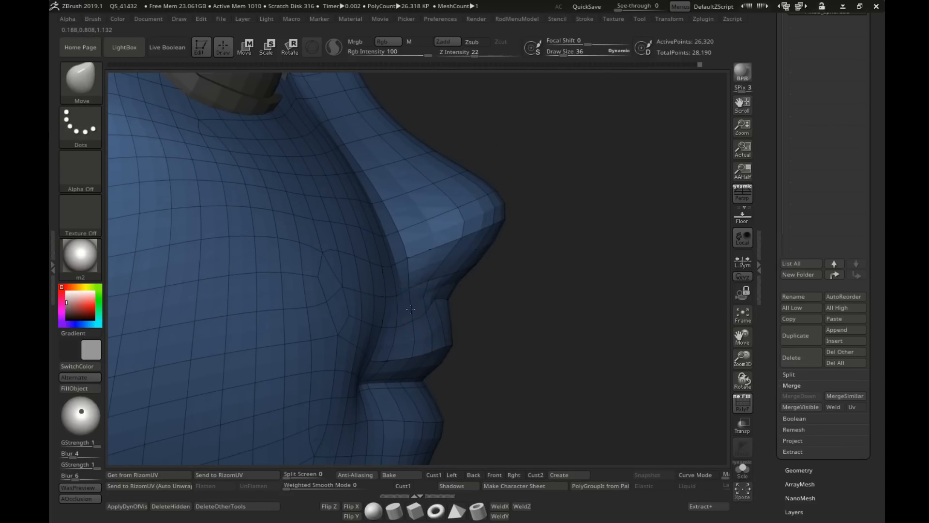
left_click_drag(424, 317, 426, 316)
mouse_move(426, 317)
right_mouse_down()
mouse_move(398, 312)
mouse_move(399, 298)
mouse_move(401, 308)
mouse_move(416, 306)
right_mouse_up()
Step: Expand the head's Geometry settings together with the ShadowBox options
left_click_drag(765, 177, 777, 107)
left_click(796, 270)
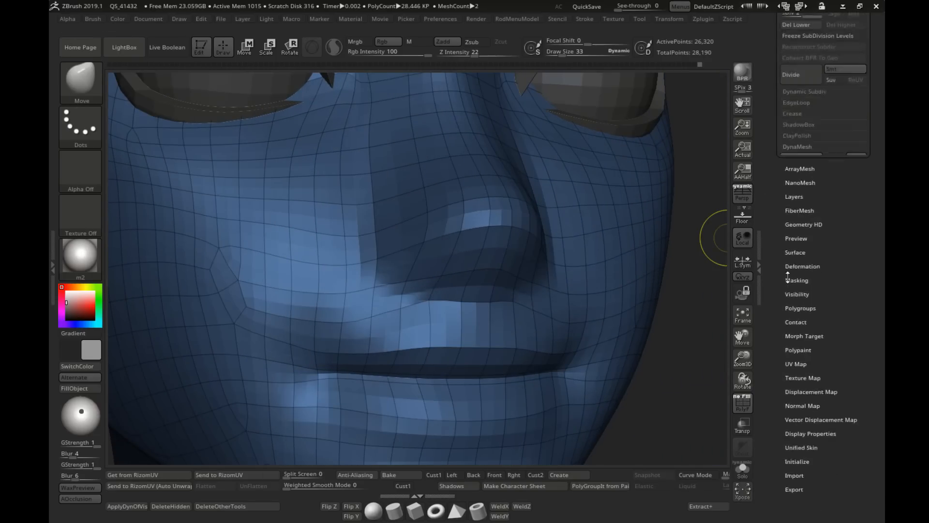
left_click_drag(776, 98, 779, 197)
left_click(796, 124)
Step: Shape the upper lip and mouth corners with the Move brush at draw size 33 and undo the last stroke
right_click_drag(552, 238, 535, 278)
right_click_drag(445, 277, 505, 287)
right_click_drag(394, 295, 349, 289)
mouse_move(470, 334)
right_mouse_down("ctrl")
mouse_move(469, 301)
mouse_move(519, 292)
mouse_move(468, 297)
mouse_move(403, 333)
mouse_move(396, 306)
mouse_move(429, 307)
right_mouse_up("ctrl")
key("ctrl")
key("ctrl+z")
Step: Refine the seam between the lips near the mouth's center with the Move brush and check the whole face from the front
left_click_drag(429, 307, 436, 304)
mouse_move(435, 304)
right_mouse_down()
mouse_move(472, 319)
mouse_move(405, 311)
mouse_move(471, 285)
mouse_move(465, 329)
right_mouse_up()
mouse_move(465, 329)
right_mouse_down()
mouse_move(496, 314)
mouse_move(482, 293)
mouse_move(470, 295)
mouse_move(457, 233)
mouse_move(436, 241)
right_mouse_up()
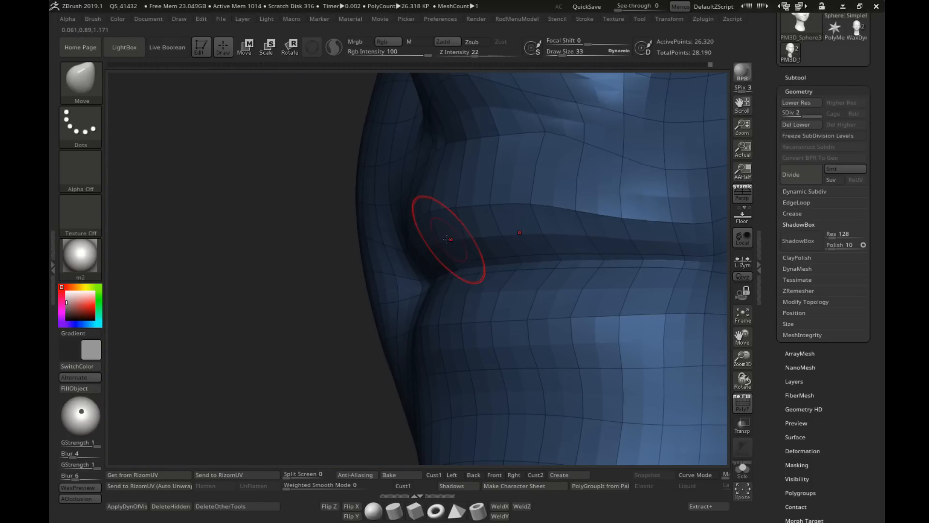
right_click_drag(473, 284, 488, 292, "ctrl")
right_click_drag(487, 292, 566, 312)
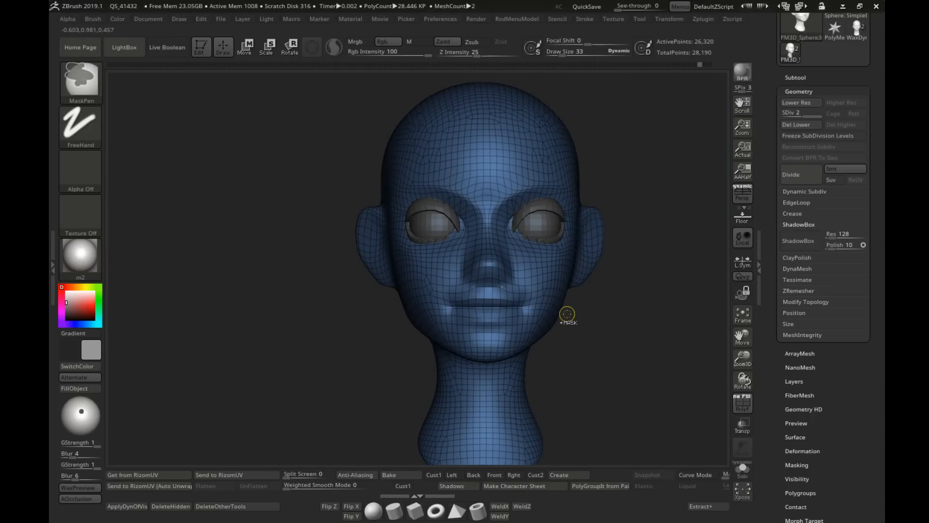
Step: Switch the head to its lowest subdivision level and bring the mouth into a close profile view
key("shift+d")
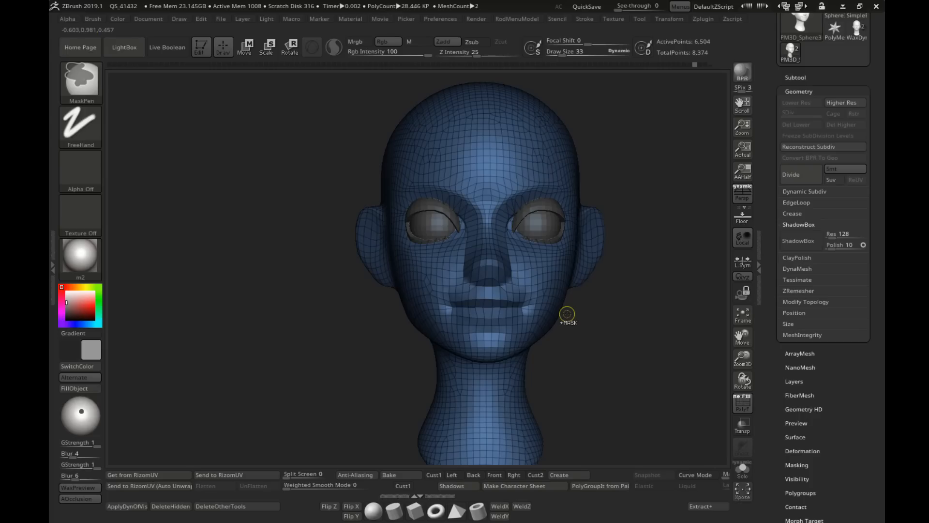
mouse_move(566, 315)
right_mouse_down()
mouse_move(595, 326)
mouse_move(541, 292)
mouse_move(551, 315)
right_mouse_up()
right_click_drag(551, 316, 543, 295, "alt")
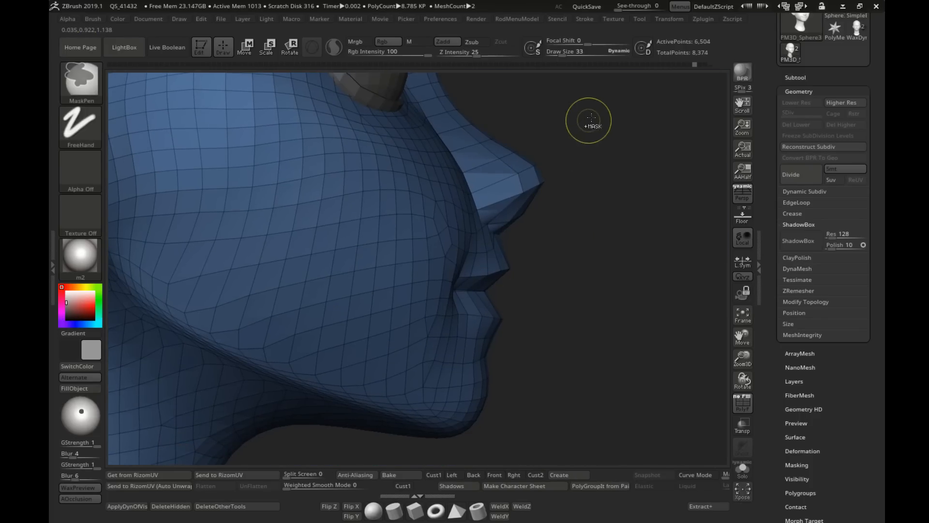
left_click_drag(639, 141, 384, 411, "ctrl")
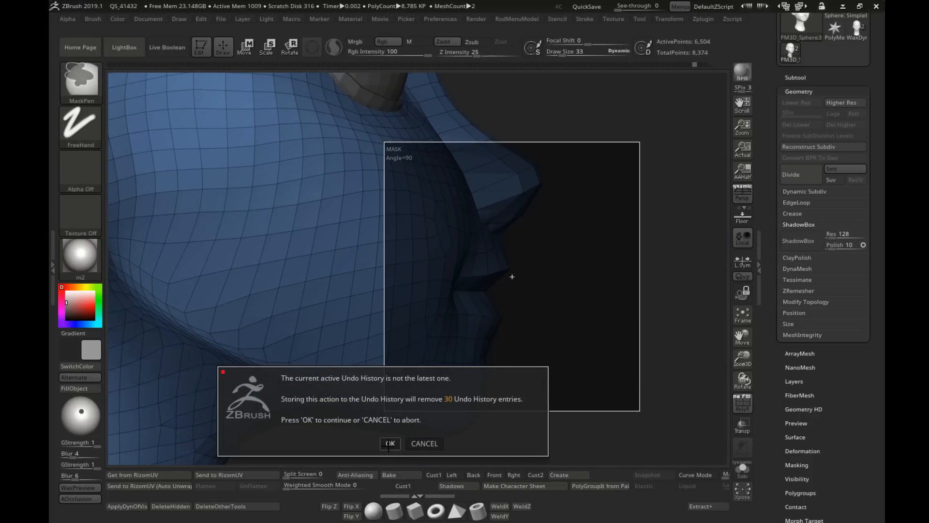
left_click(421, 444)
right_click_drag(600, 281, 552, 246)
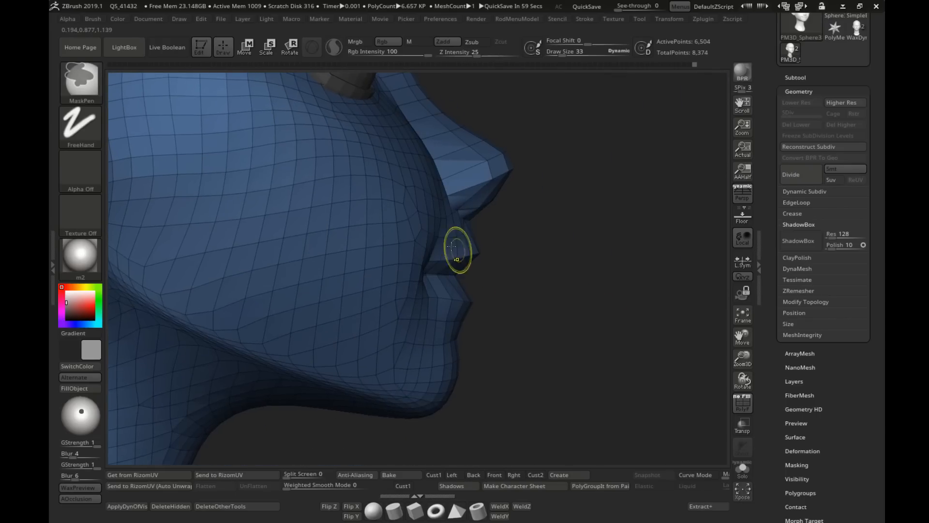
right_click_drag(451, 247, 486, 264, "ctrl")
left_click_drag(581, 218, 347, 391, "ctrl")
right_click_drag(561, 325, 551, 311, "alt")
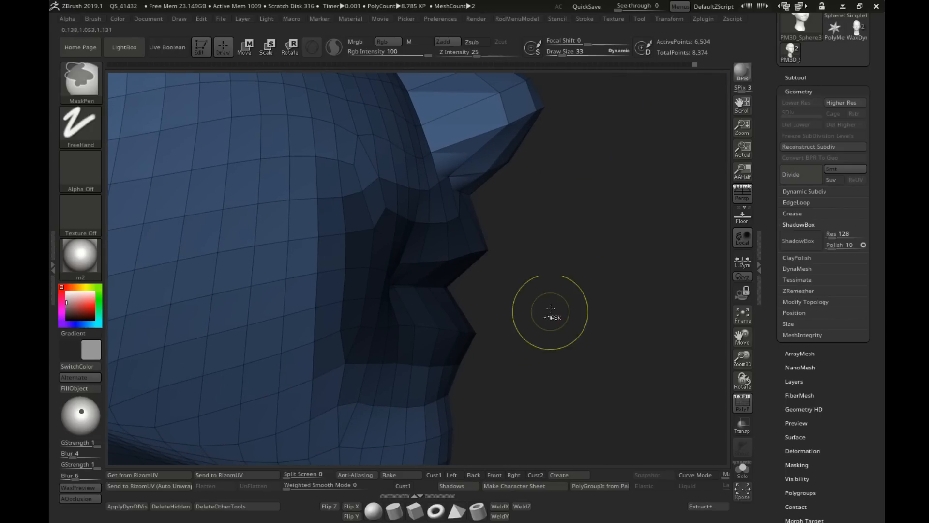
left_click_drag(551, 310, 626, 338, "ctrl")
Step: Isolate the lip polygons with the SelectLasso brush and hide the surplus faces around them
left_click(86, 83, "ctrl+shift")
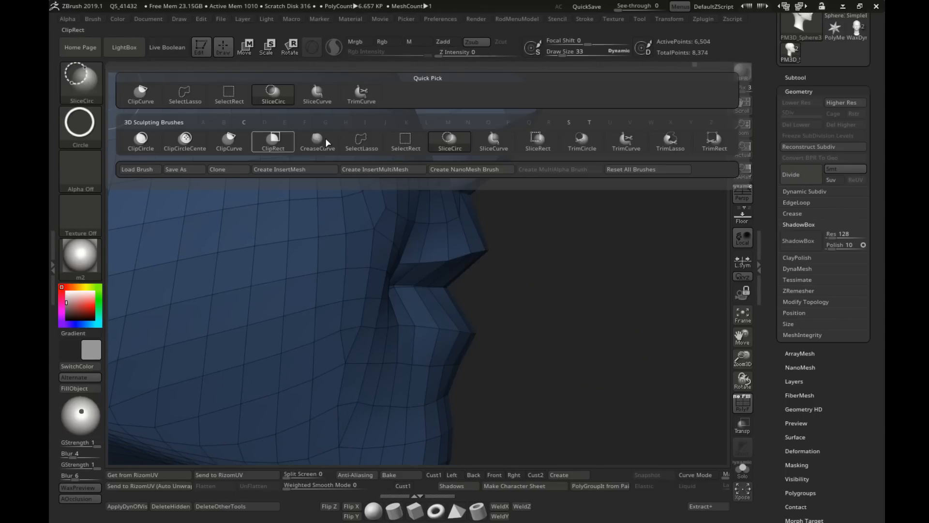
left_click(362, 142)
mouse_move(448, 203)
left_mouse_down("ctrl+shift")
mouse_move(467, 257)
mouse_move(535, 183)
mouse_move(386, 183)
mouse_move(545, 307)
left_mouse_up("ctrl+shift")
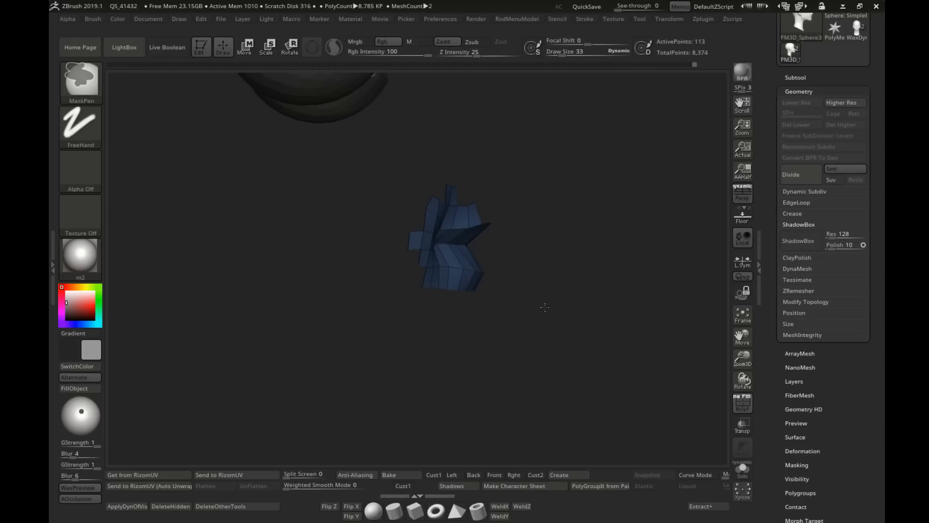
mouse_move(545, 307)
right_mouse_down()
mouse_move(488, 288)
mouse_move(407, 308)
right_mouse_up()
mouse_move(627, 170)
left_mouse_down("ctrl+alt+shift")
mouse_move(584, 164)
mouse_move(569, 231)
mouse_move(627, 232)
mouse_move(571, 261)
mouse_move(591, 323)
mouse_move(464, 299)
mouse_move(505, 330)
left_mouse_up("ctrl+alt+shift")
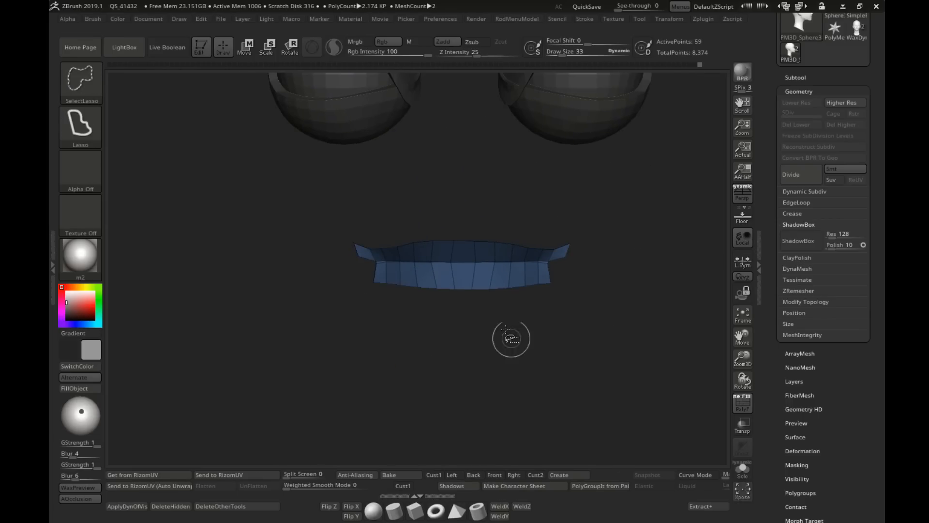
Step: Subdivide only the isolated lip polygons, show the whole head again, and turn off the polyframe
mouse_move(617, 228)
left_mouse_down("ctrl+alt+shift")
mouse_move(567, 224)
mouse_move(575, 289)
left_mouse_up("ctrl+alt+shift")
mouse_move(639, 311)
right_mouse_down()
mouse_move(508, 257)
mouse_move(519, 270)
mouse_move(493, 275)
mouse_move(522, 277)
mouse_move(483, 284)
mouse_move(563, 274)
right_mouse_up()
left_click(504, 257, "ctrl+shift")
key("shift+f")
Step: Shape the underside of the upper lip with the Move brush at draw size 28
key("s")
mouse_move(518, 245)
left_mouse_down()
mouse_move(511, 247)
mouse_move(521, 250)
left_mouse_up()
key("s")
Step: Refine the middle of the lip seam with the Move brush at draw sizes 30 and 23
key("s")
left_click_drag(569, 294, 564, 296)
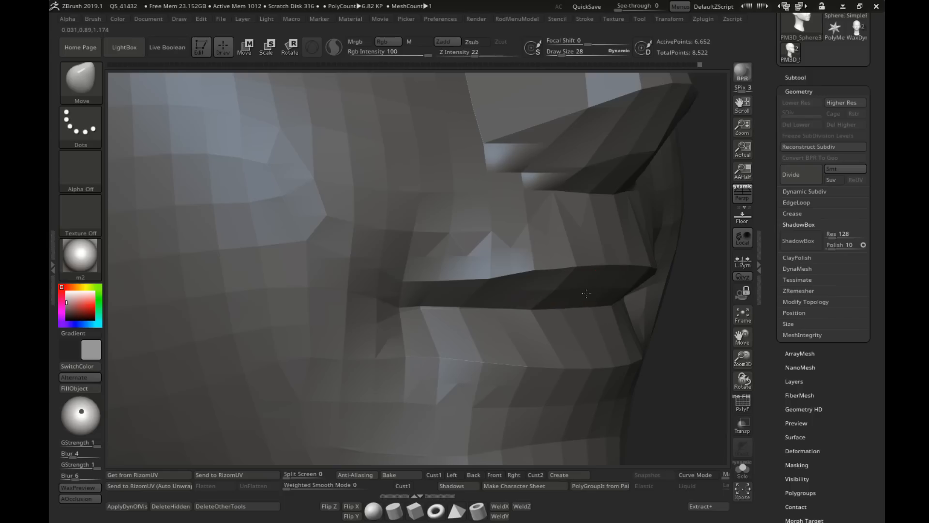
mouse_move(596, 292)
right_mouse_down()
mouse_move(554, 291)
mouse_move(579, 309)
mouse_move(564, 310)
right_mouse_up()
right_click_drag(564, 310, 451, 259)
right_click_drag(451, 259, 388, 244)
key("s")
left_click_drag(401, 252, 396, 251)
mouse_move(387, 244)
right_mouse_down()
mouse_move(474, 250)
mouse_move(425, 250)
right_mouse_up()
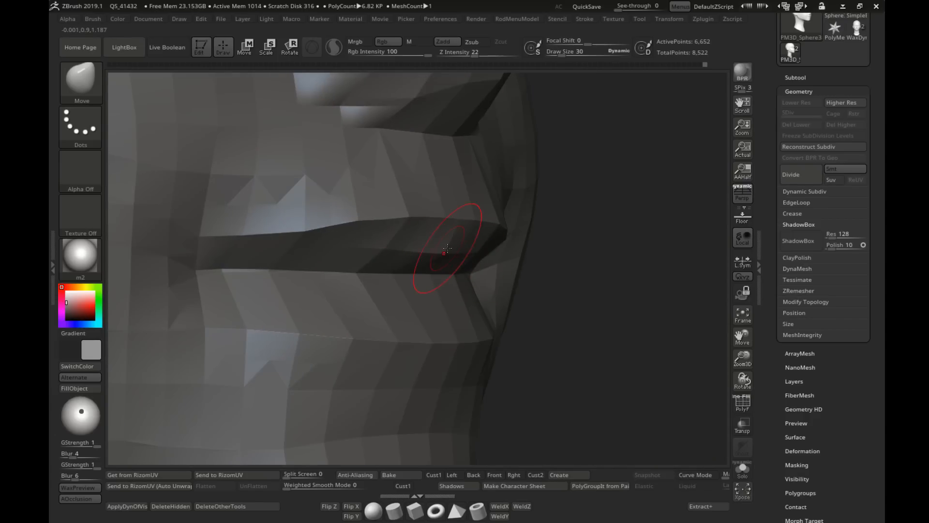
key("s")
left_click_drag(419, 250, 422, 249)
right_click_drag(423, 250, 390, 249)
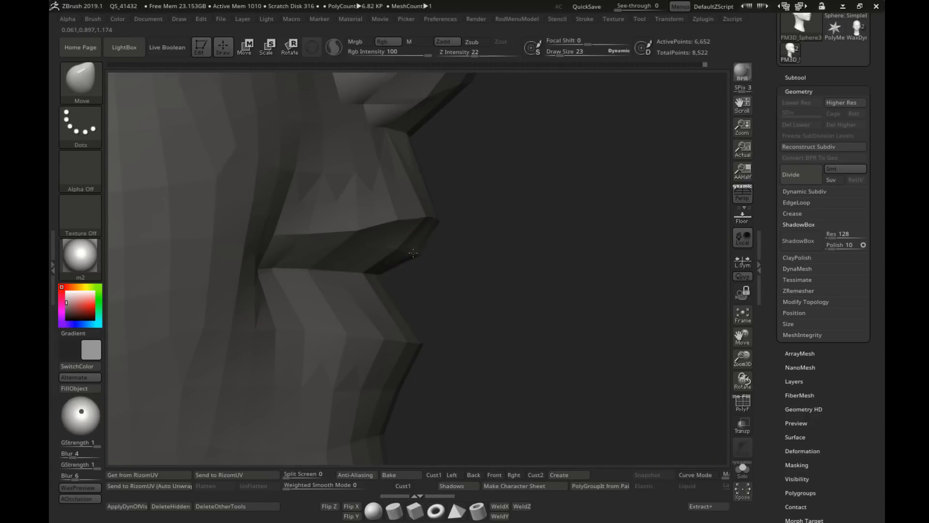
Step: Adjust the lip edges at draw size 14, check the face from the front, and turn the polyframe back on
key("s")
left_click_drag(413, 251, 408, 251)
mouse_move(444, 277)
right_mouse_down("ctrl")
mouse_move(443, 246)
mouse_move(440, 285)
mouse_move(444, 261)
mouse_move(286, 247)
right_mouse_up("ctrl")
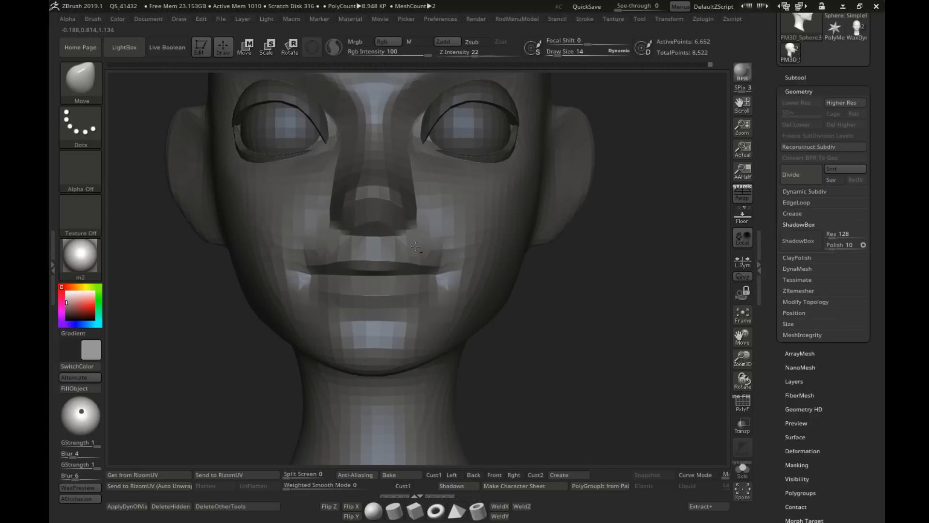
right_click_drag(377, 280, 396, 299)
key("shift+f")
right_click_drag(416, 277, 389, 282)
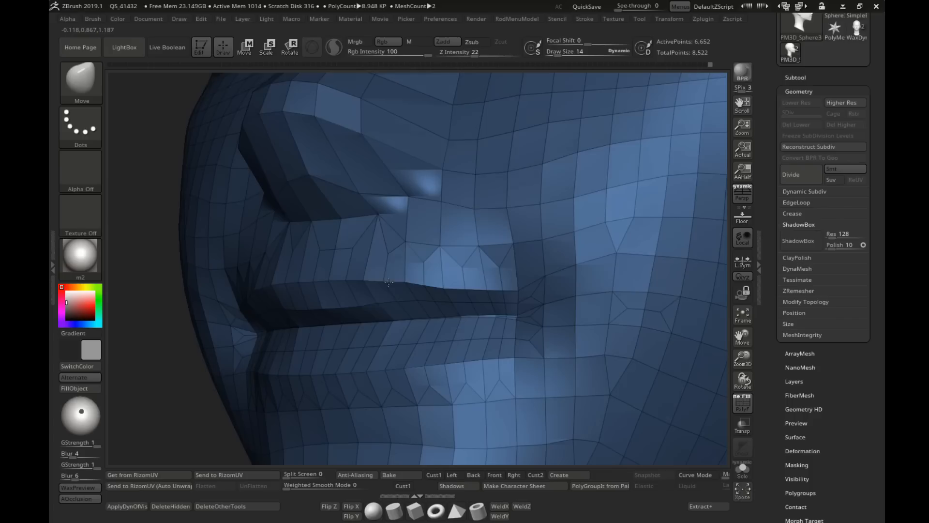
Step: Fine-tune the inner edge of the upper lip with the Move brush at draw size 10 and check the three-quarter view
right_click_drag(343, 309, 403, 306)
key("s")
left_click_drag(334, 307, 322, 309)
key("s")
mouse_move(325, 309)
right_mouse_down("ctrl")
mouse_move(343, 290)
mouse_move(471, 296)
mouse_move(474, 274)
right_mouse_up("ctrl")
mouse_move(473, 274)
right_mouse_down()
mouse_move(479, 296)
mouse_move(476, 284)
mouse_move(511, 245)
right_mouse_up()
mouse_move(510, 245)
right_mouse_down("alt")
mouse_move(452, 276)
mouse_move(434, 274)
right_mouse_up("alt")
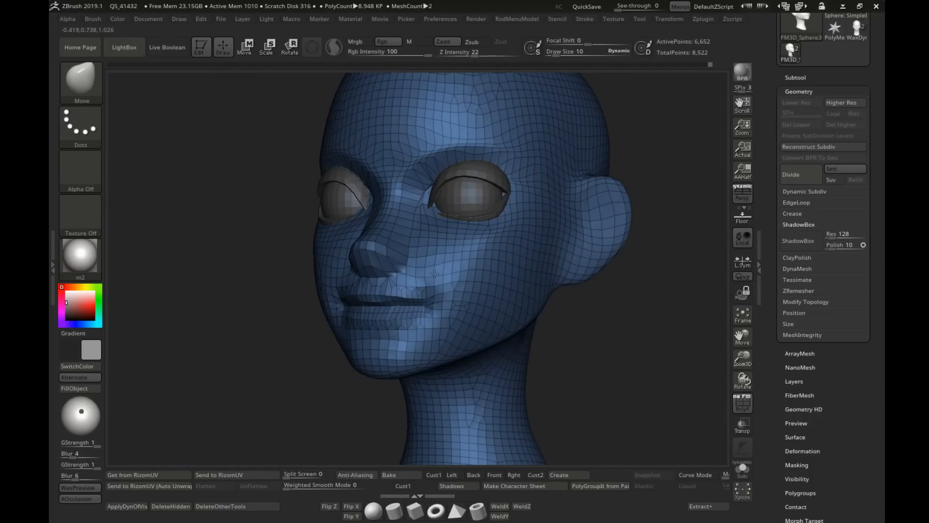
Step: Set the draw size to 33 and adjust the lip line from the front with the Move brush
key("s")
left_click_drag(434, 274, 440, 274)
right_click_drag(440, 274, 459, 283)
mouse_move(389, 307)
right_mouse_down("alt")
mouse_move(419, 275)
mouse_move(450, 315)
right_mouse_up("alt")
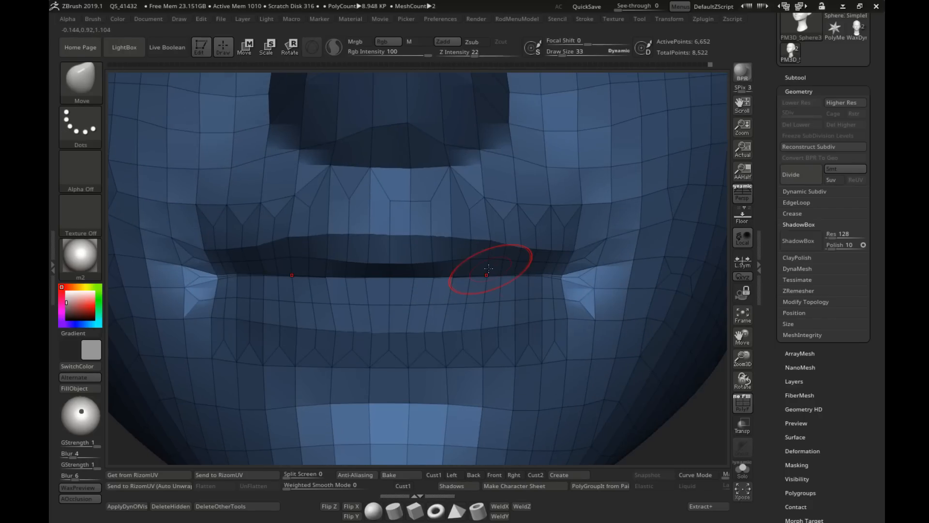
Step: Curve the upper lip contour and the upper edge of the lower lip with the Move brush at draw size 26
key("s")
left_click_drag(488, 255, 485, 255)
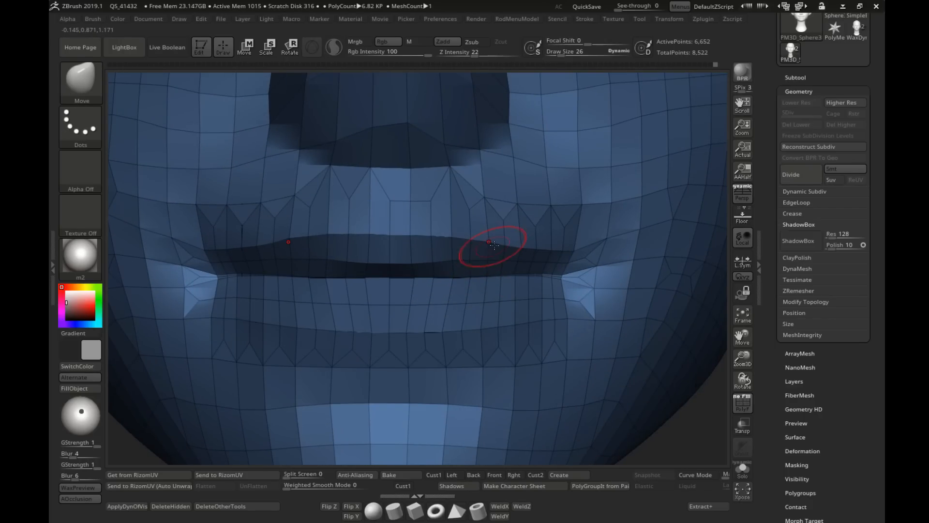
right_click_drag(499, 211, 513, 241)
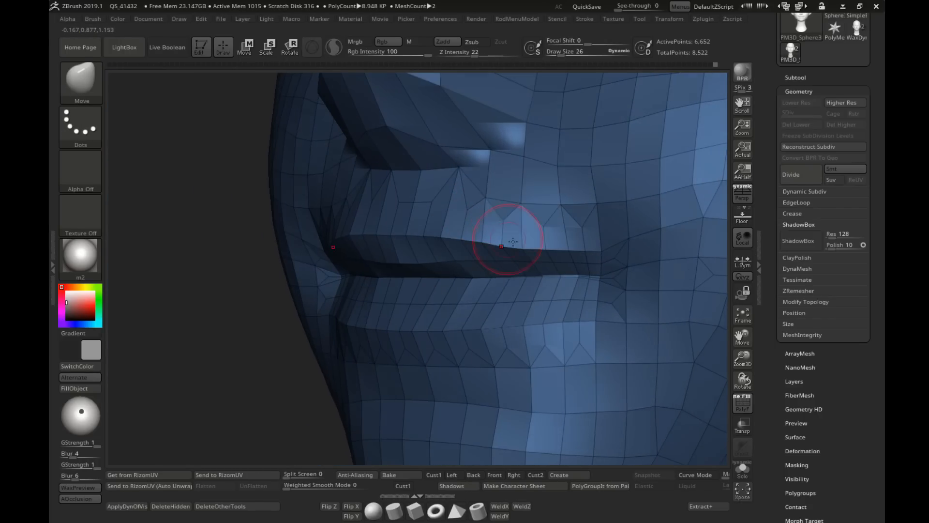
right_click_drag(568, 253, 491, 266)
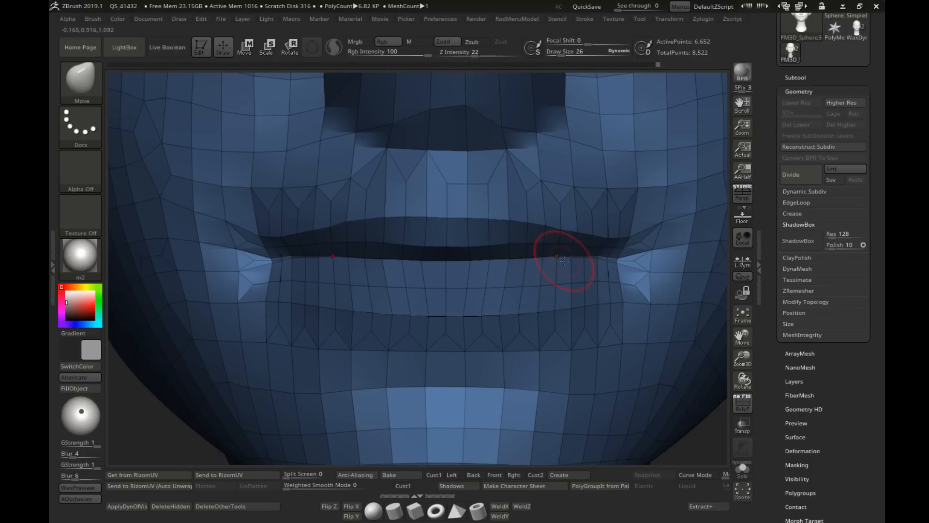
right_click_drag(581, 257, 348, 267)
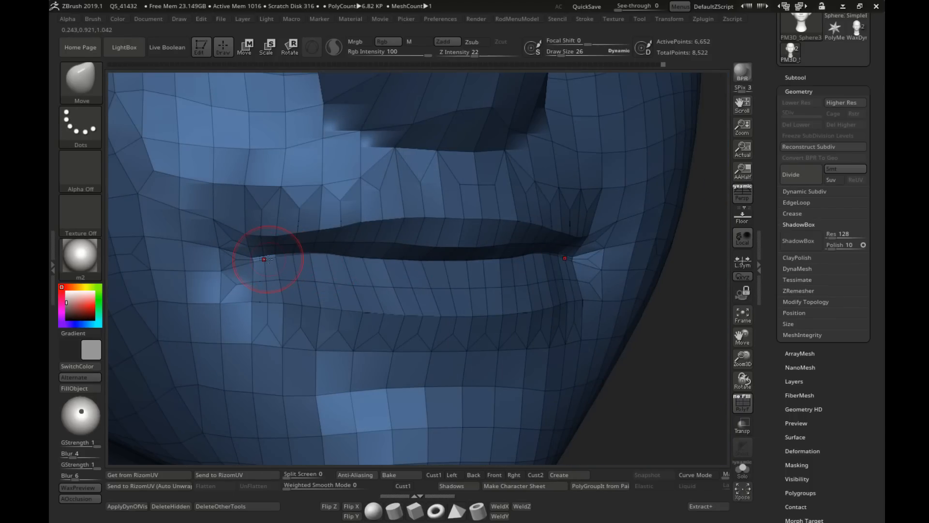
Step: Shape the mouth corners and lip seam with the Move brush at draw size 19, checking from the side and front
key("s")
left_click_drag(320, 256, 316, 257)
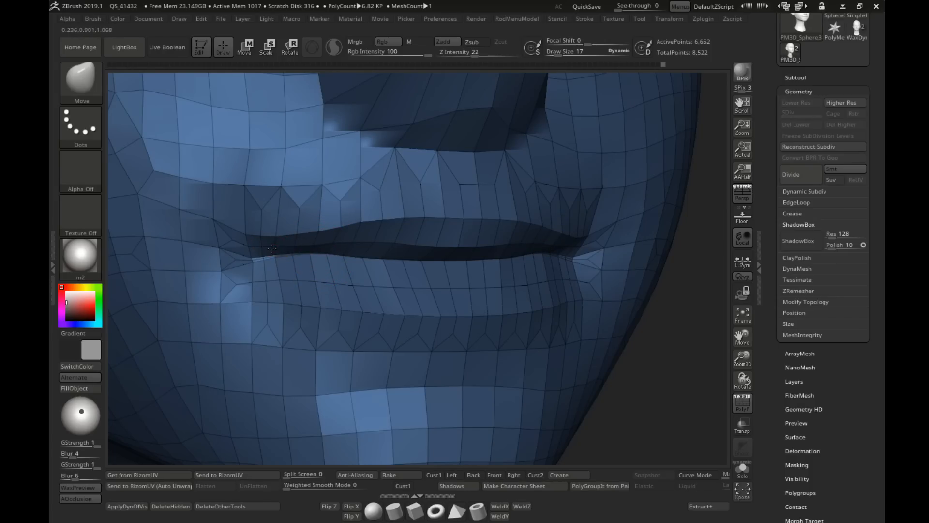
right_click_drag(272, 248, 326, 221)
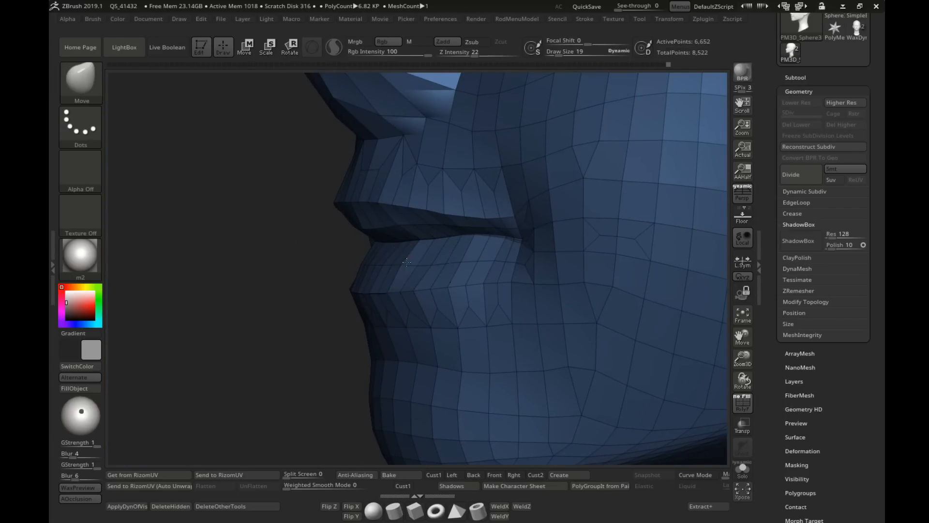
right_click_drag(419, 260, 488, 261)
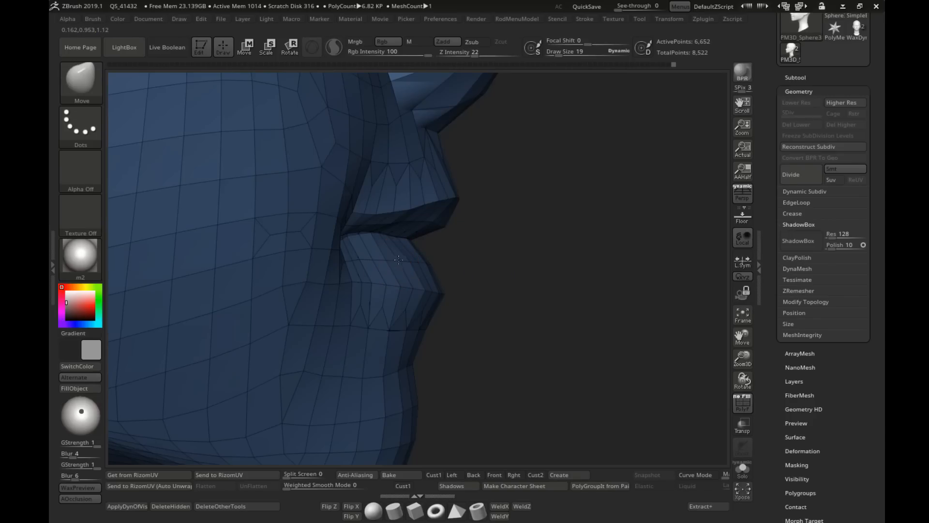
right_click_drag(496, 279, 490, 245, "ctrl")
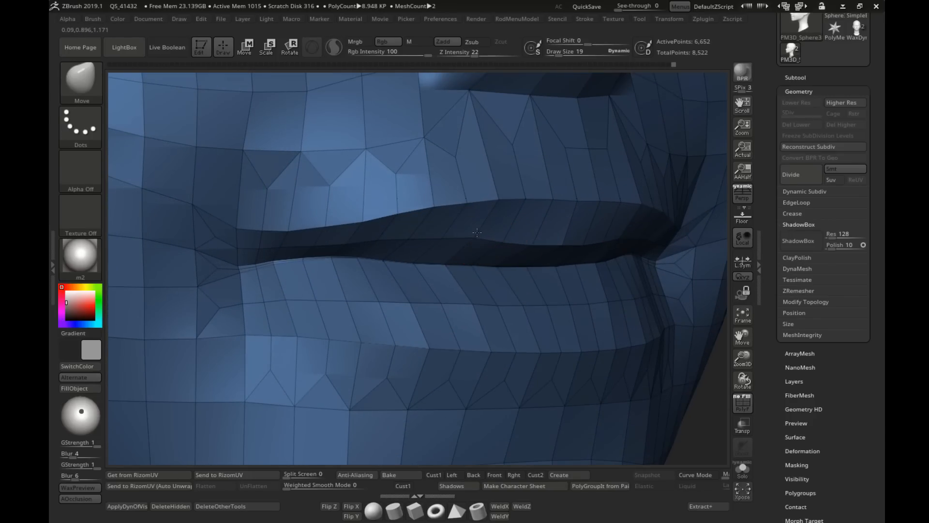
left_click_drag(423, 258, 422, 253)
right_click_drag(394, 257, 362, 259)
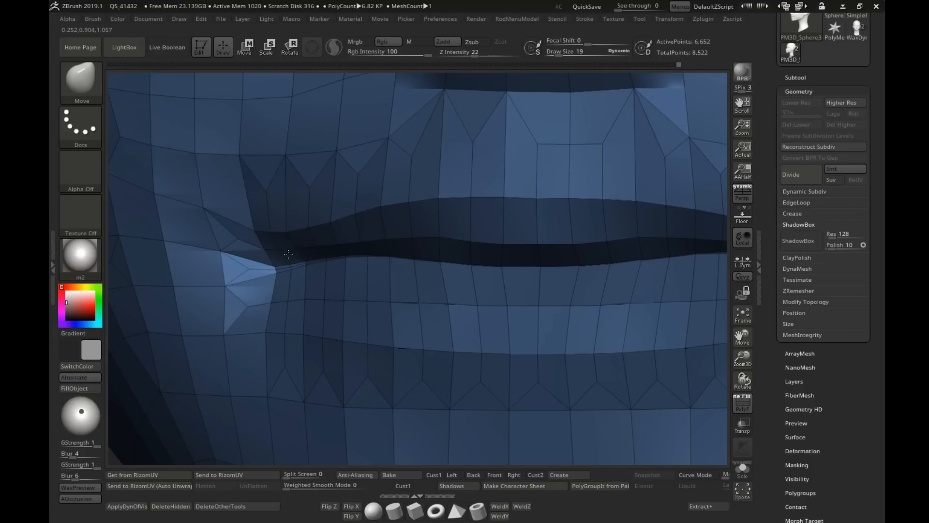
Step: Hide the polyframe and refine the lip seam and mouth corners with the Move brush at draw size 19
mouse_move(314, 231)
right_mouse_down()
mouse_move(315, 247)
mouse_move(387, 198)
mouse_move(519, 293)
mouse_move(451, 275)
mouse_move(498, 271)
right_mouse_up()
key("shift+f")
mouse_move(544, 299)
right_mouse_down()
mouse_move(588, 297)
mouse_move(433, 261)
mouse_move(460, 264)
mouse_move(382, 289)
mouse_move(391, 297)
right_mouse_up()
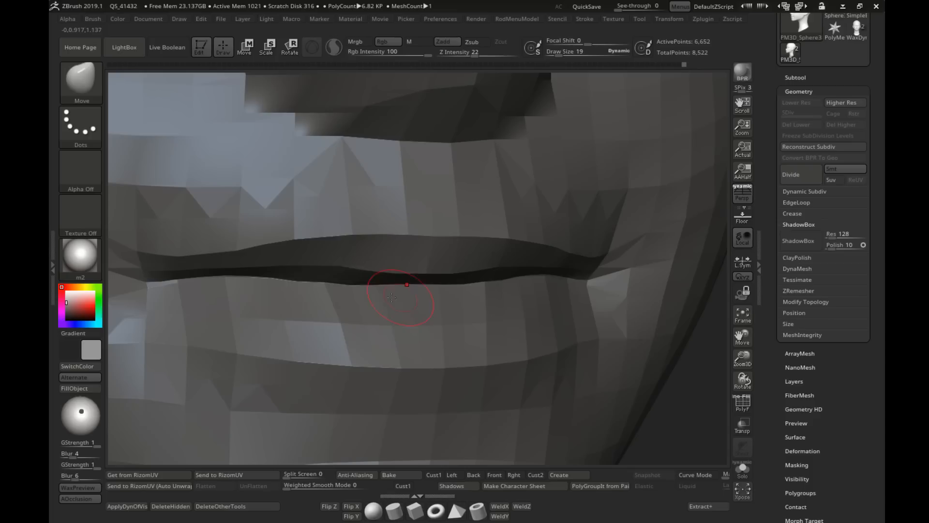
right_click_drag(289, 282, 250, 257)
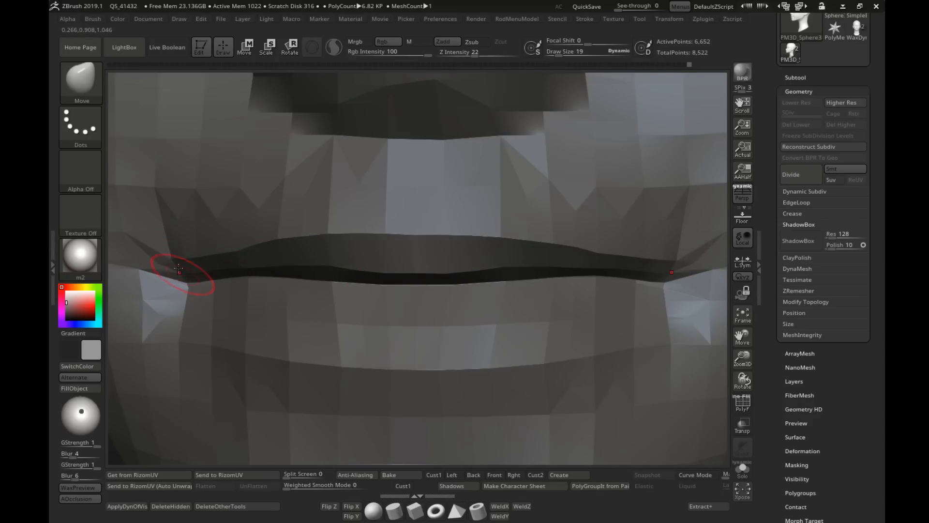
right_click_drag(224, 255, 496, 291)
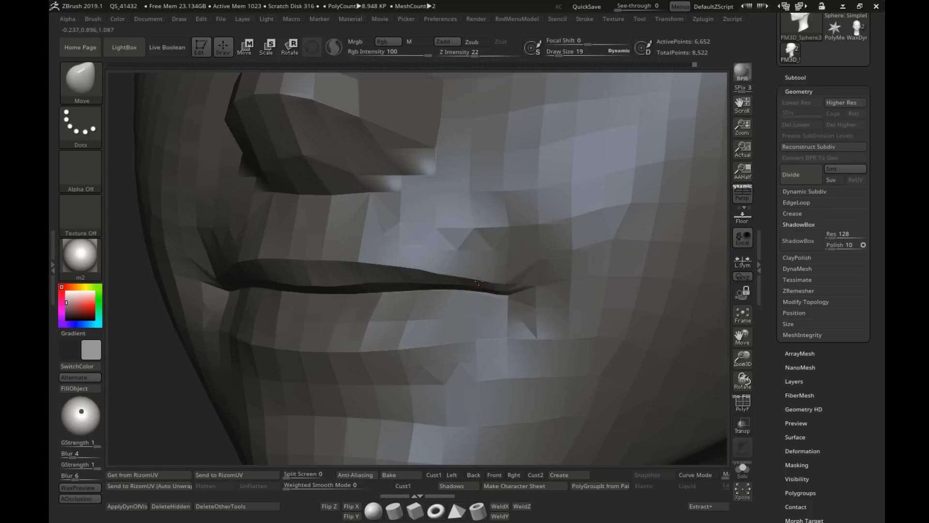
left_click_drag(443, 273, 437, 276)
key("f")
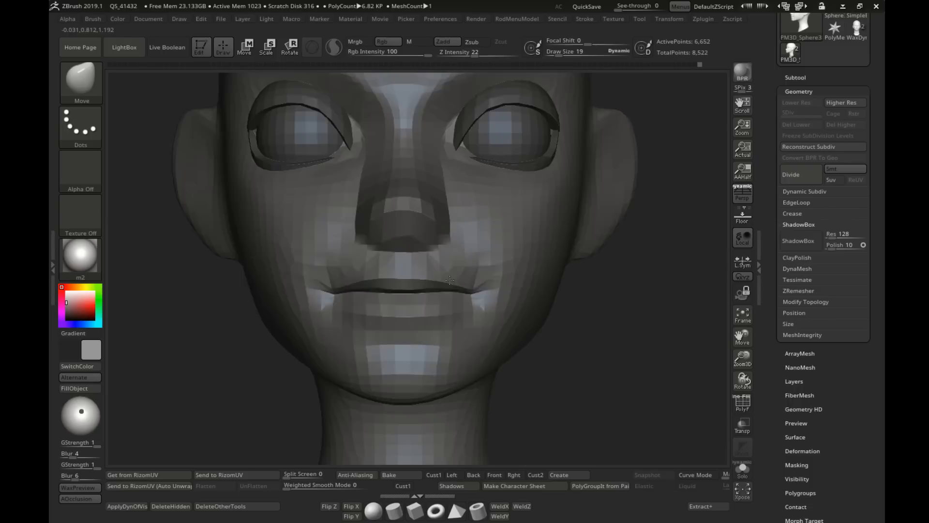
Step: Adjust the front of the lower lip from both sides with the Move brush, raising the draw size to 28
mouse_move(453, 291)
right_mouse_down()
mouse_move(484, 317)
mouse_move(465, 293)
right_mouse_up()
mouse_move(465, 293)
right_mouse_down()
mouse_move(427, 279)
mouse_move(448, 276)
mouse_move(477, 296)
right_mouse_up()
mouse_move(477, 295)
right_mouse_down()
mouse_move(458, 290)
mouse_move(483, 305)
mouse_move(273, 280)
right_mouse_up()
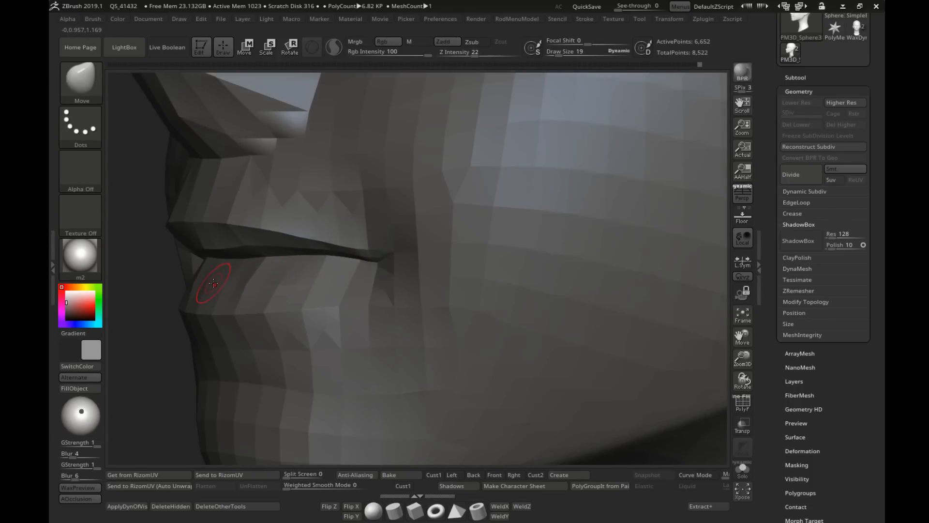
right_click_drag(199, 284, 405, 281)
key("s")
left_click_drag(404, 281, 407, 281)
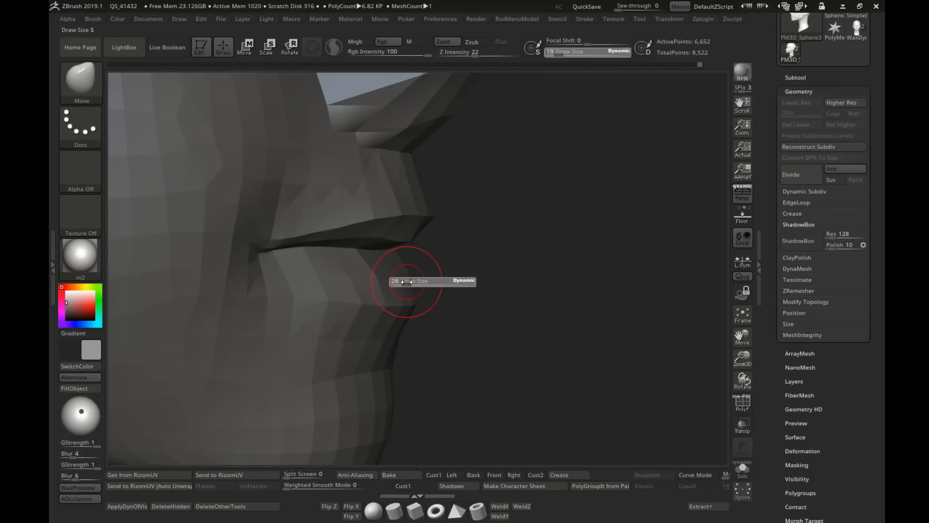
right_click_drag(422, 280, 409, 275)
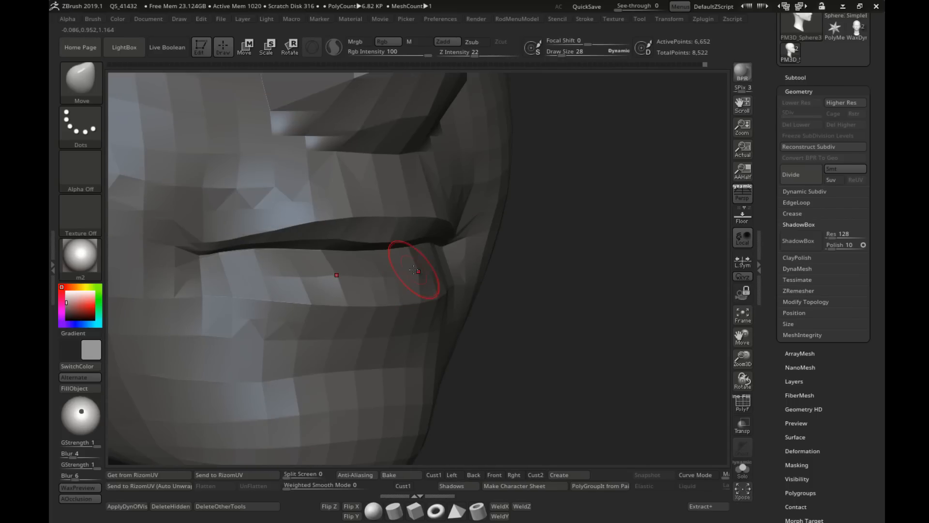
Step: Refine the lower lip's fullness on either side of its centre with the Move brush at draw size 21
key("s")
left_click_drag(433, 273, 430, 273)
right_click_drag(422, 274, 334, 278)
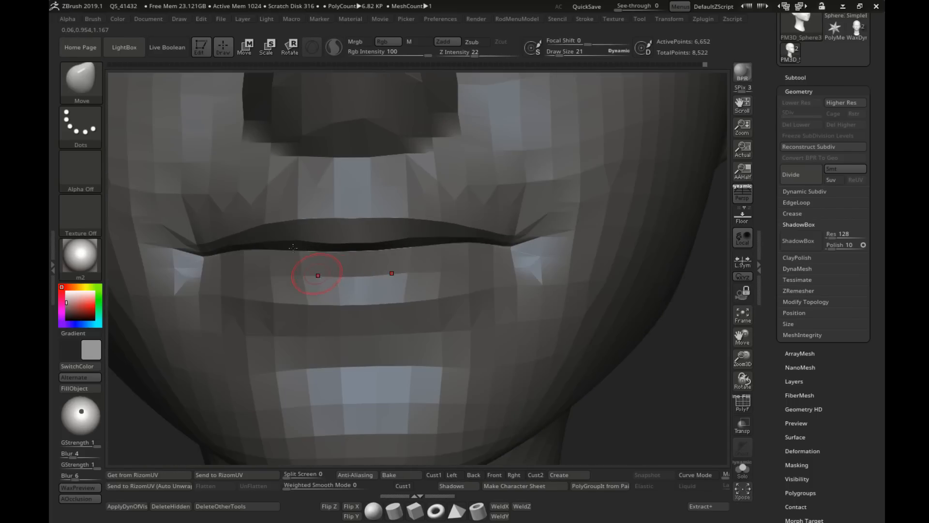
right_click_drag(550, 200, 407, 263)
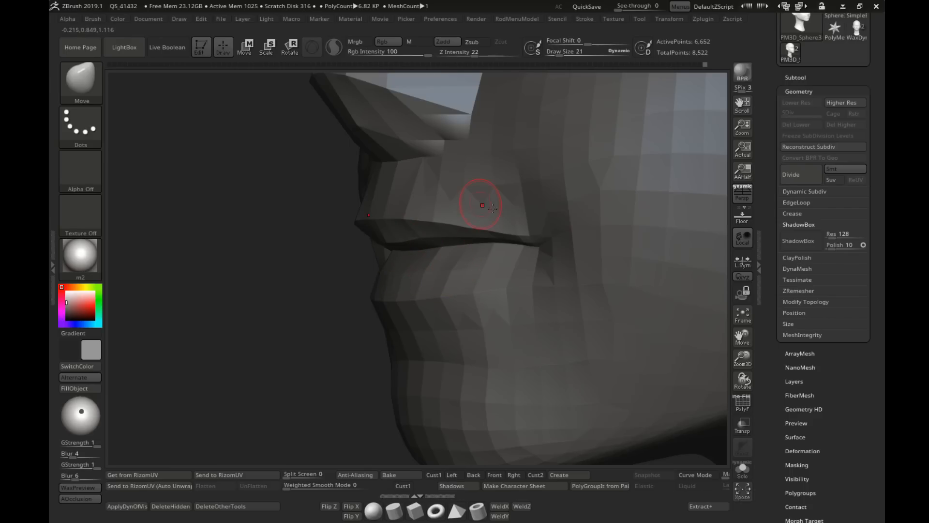
Step: Shape the area beneath the lower lip in three-quarter and side views with the Move brush at draw size 33
mouse_move(477, 202)
right_mouse_down()
mouse_move(436, 265)
mouse_move(369, 299)
right_mouse_up()
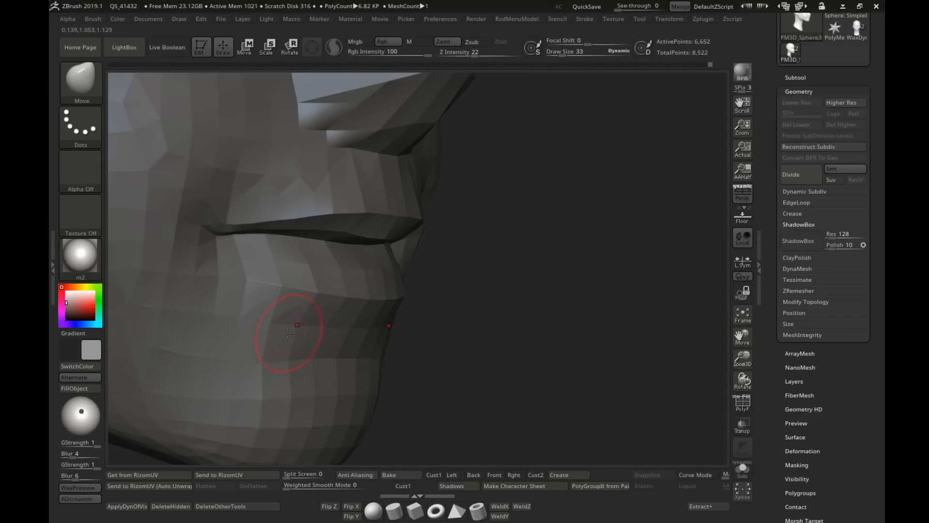
mouse_move(279, 356)
right_mouse_down("ctrl")
mouse_move(424, 305)
mouse_move(412, 325)
right_mouse_up("ctrl")
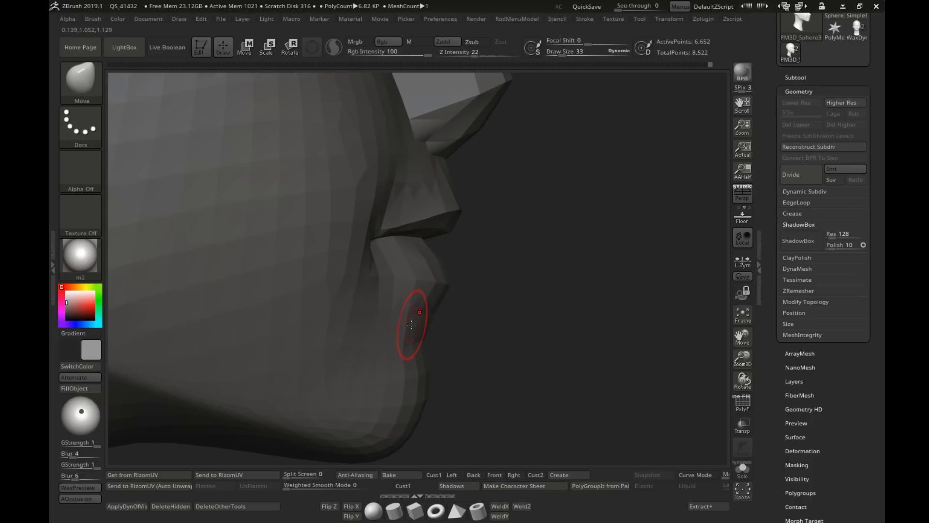
mouse_move(485, 348)
right_mouse_down("ctrl")
mouse_move(368, 242)
mouse_move(492, 268)
mouse_move(341, 232)
mouse_move(375, 228)
right_mouse_up("ctrl")
Step: Adjust the curve of the upper lip from below with the Move brush at draw size 17
key("s")
mouse_move(375, 228)
left_mouse_down()
mouse_move(390, 227)
mouse_move(380, 233)
left_mouse_up()
key("s")
key("s")
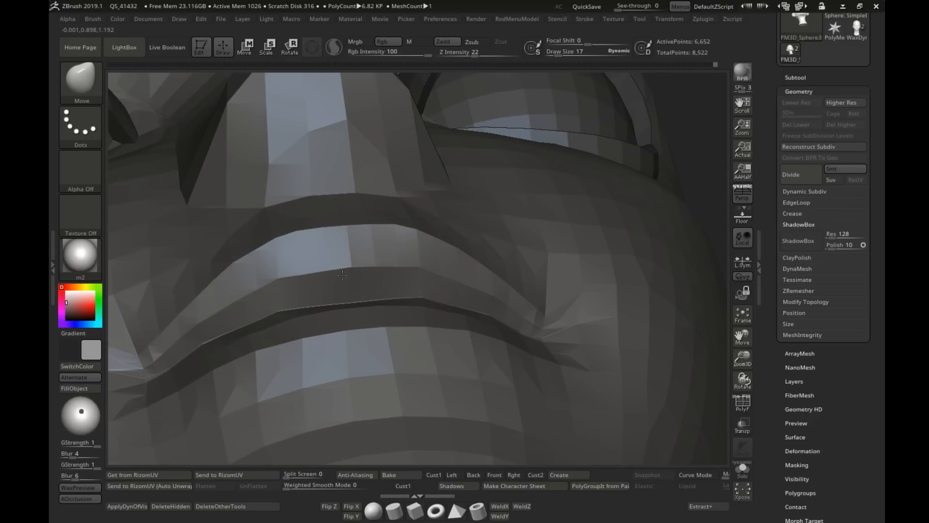
left_click_drag(420, 270, 378, 262)
mouse_move(524, 301)
right_mouse_down("ctrl")
mouse_move(489, 272)
mouse_move(387, 286)
mouse_move(464, 290)
mouse_move(446, 286)
mouse_move(453, 269)
right_mouse_up("ctrl")
Step: Reshape the upper lip contour from the front with the Move brush at draw size 39
key("s")
key("s")
left_click_drag(453, 272, 473, 251)
key("s")
right_click_drag(479, 258, 505, 262, "shift")
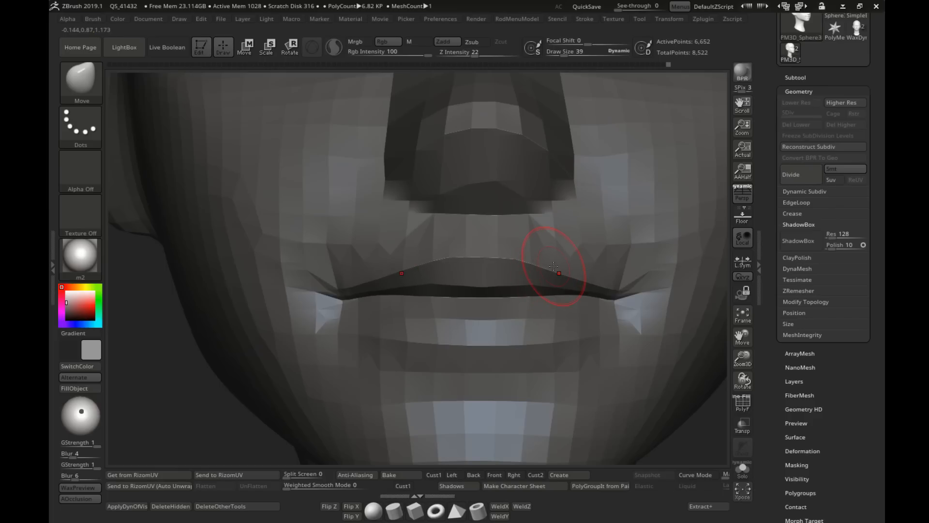
Step: Shape the inner edge of the upper lip along the seam with the Move brush at draw size 19
key("s")
left_click_drag(522, 285, 517, 286)
mouse_move(516, 288)
right_mouse_down()
mouse_move(483, 291)
mouse_move(560, 296)
right_mouse_up()
mouse_move(561, 296)
right_mouse_down("ctrl")
mouse_move(576, 304)
mouse_move(540, 290)
right_mouse_up("ctrl")
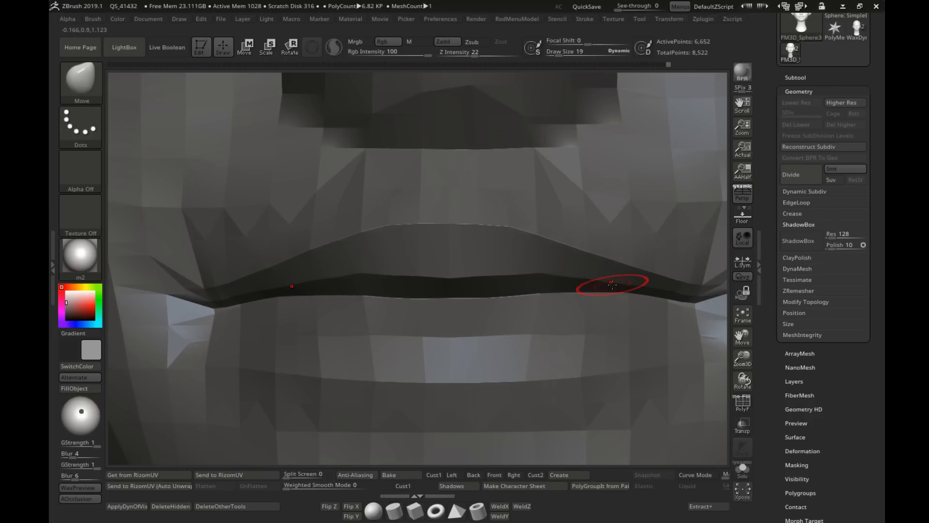
right_click_drag(572, 280, 529, 274)
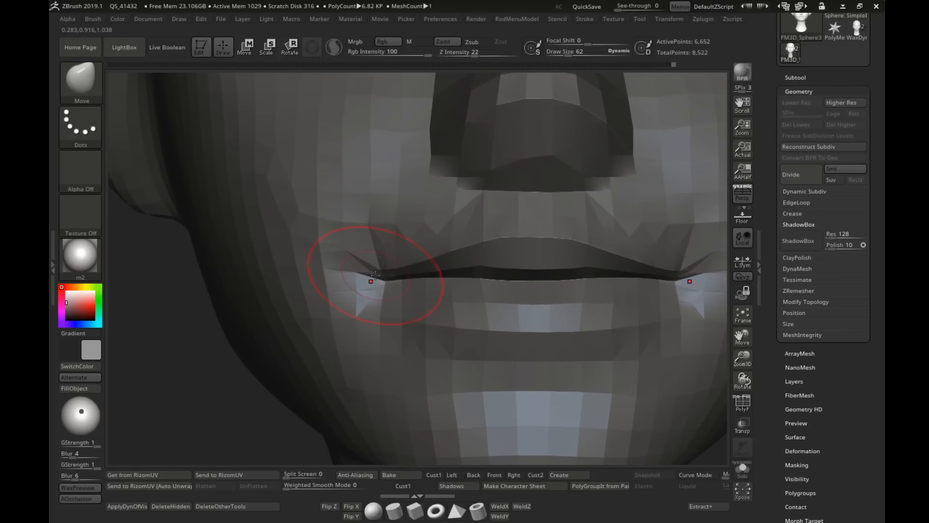
Step: Refine the mouth corners and outer lip seam with the Move brush at draw sizes 26 and 30
key("s")
left_click_drag(378, 286, 374, 286)
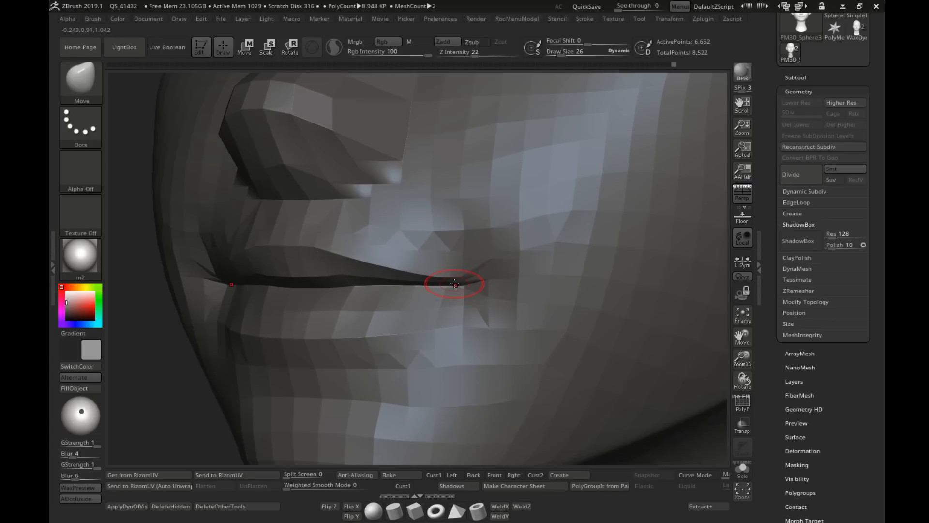
key("s")
left_click_drag(454, 285, 455, 284)
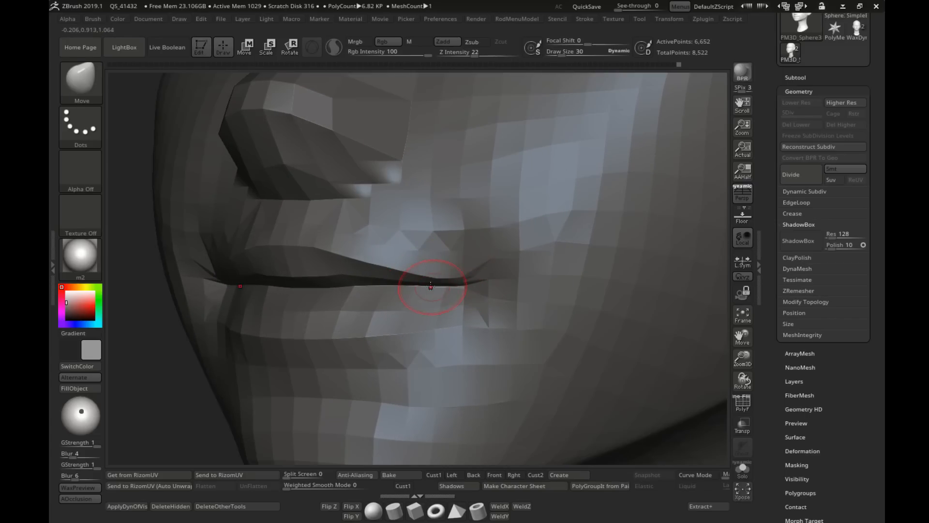
key("s")
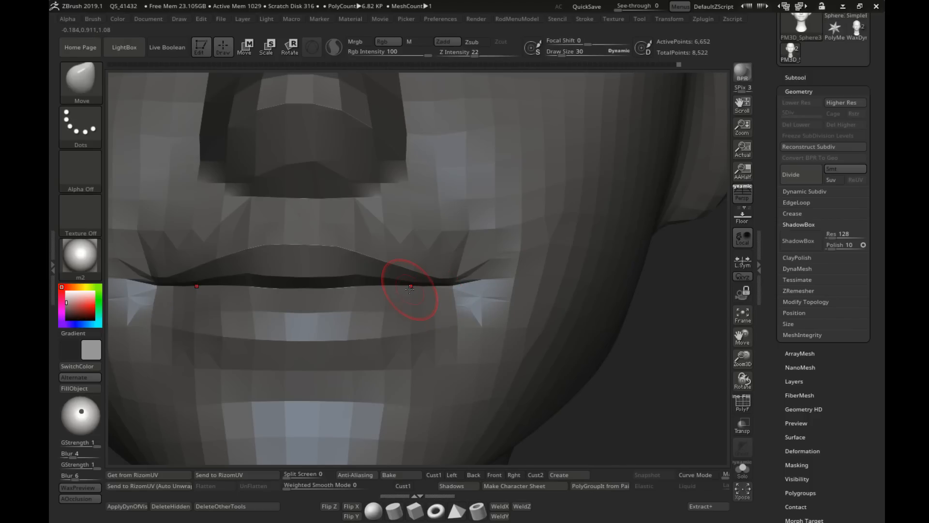
right_click_drag(282, 259, 332, 265, "alt")
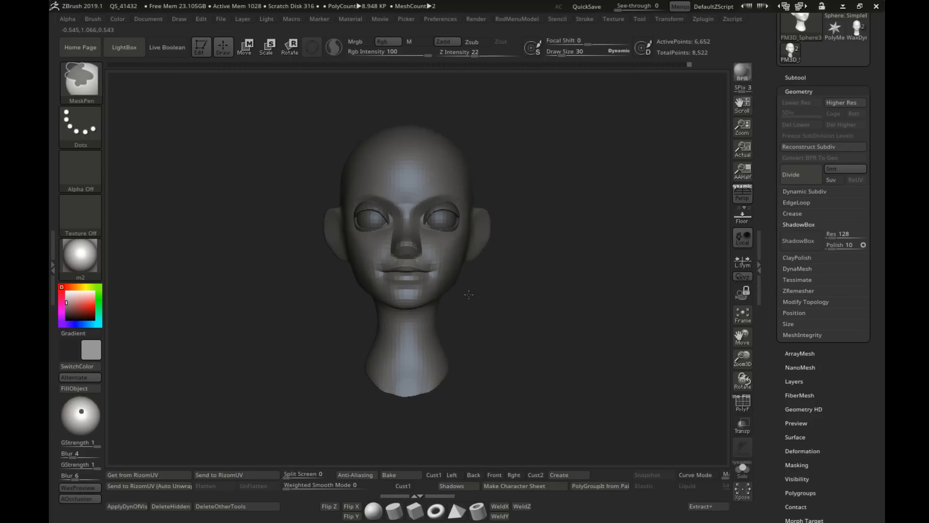
Step: Adjust the base of the neck with the Move brush at draw size 129
mouse_move(469, 295)
left_mouse_down()
mouse_move(411, 297)
mouse_move(456, 308)
left_mouse_up()
key("s")
left_click_drag(472, 357, 452, 368, "shift")
key("s")
left_click_drag(452, 368, 459, 368)
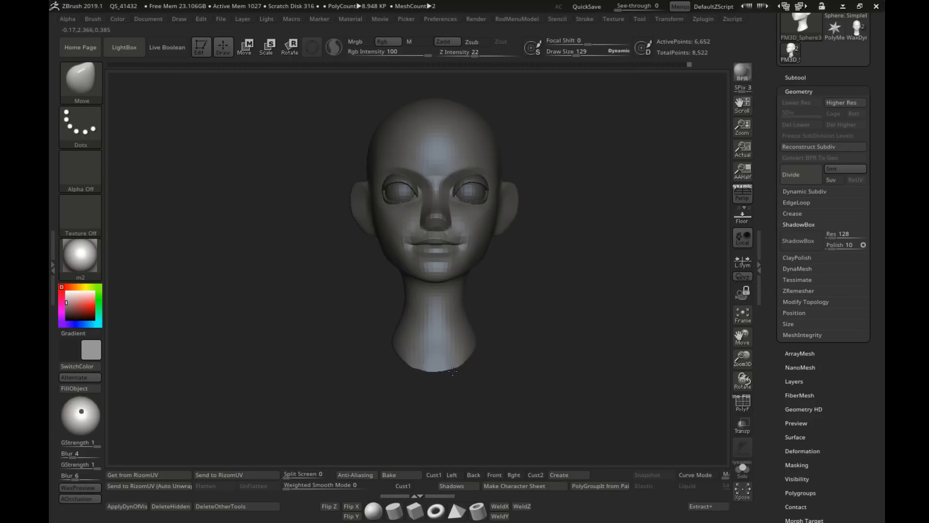
Step: Try dividing the head to subdivision level 2 and adjusting the mouth area with the Move brush at draw size 39
key("ctrl")
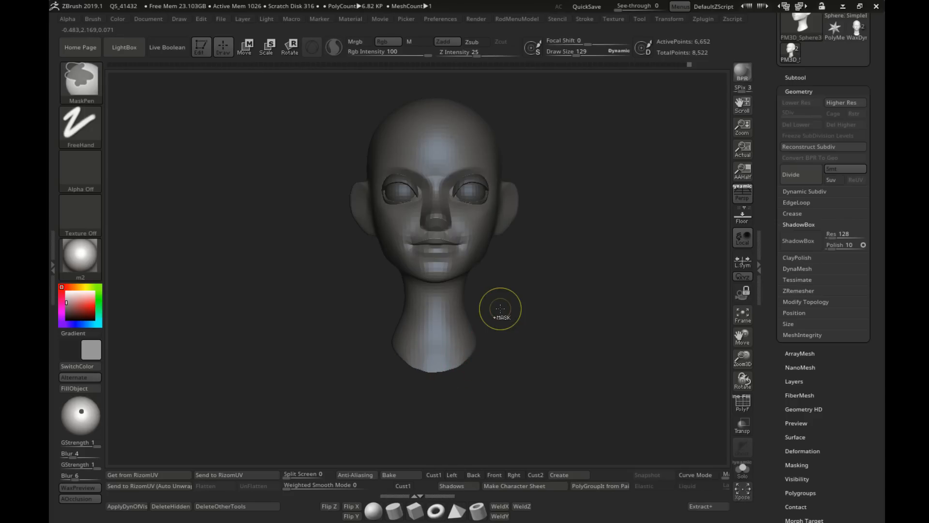
mouse_move(500, 309)
left_mouse_down()
mouse_move(463, 310)
mouse_move(663, 310)
left_mouse_up()
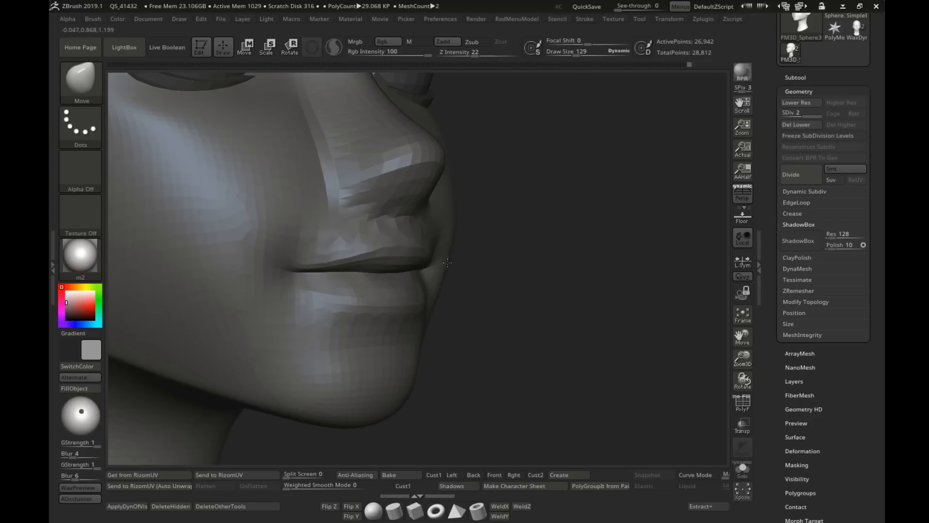
key("s")
left_click_drag(441, 258, 434, 257)
mouse_move(499, 266)
left_mouse_down()
mouse_move(360, 263)
mouse_move(324, 239)
left_mouse_up()
key("s")
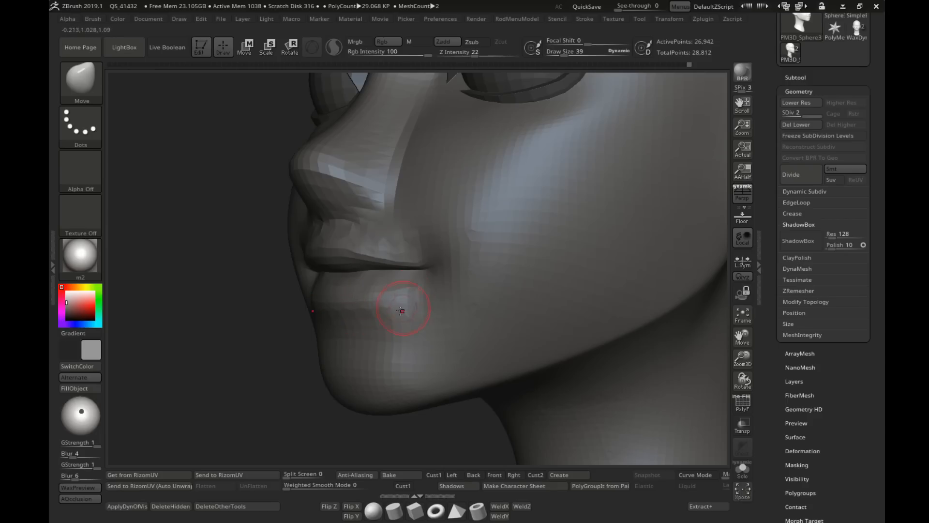
right_click_drag(376, 317, 422, 302, "shift")
key("shift+d")
Step: Adjust the mouth and surrounding cheek area on the undivided head with the Move brush at draw size 51
key("s")
left_click_drag(423, 302, 431, 302)
right_click_drag(427, 302, 530, 305)
mouse_move(530, 305)
right_mouse_down("alt")
mouse_move(428, 293)
mouse_move(448, 278)
right_mouse_up("alt")
key("s")
left_click_drag(448, 278, 440, 278)
right_click_drag(441, 278, 444, 277)
right_click_drag(503, 281, 479, 259, "ctrl")
mouse_move(479, 259)
right_mouse_down("shift")
mouse_move(460, 253)
mouse_move(414, 305)
right_mouse_up("shift")
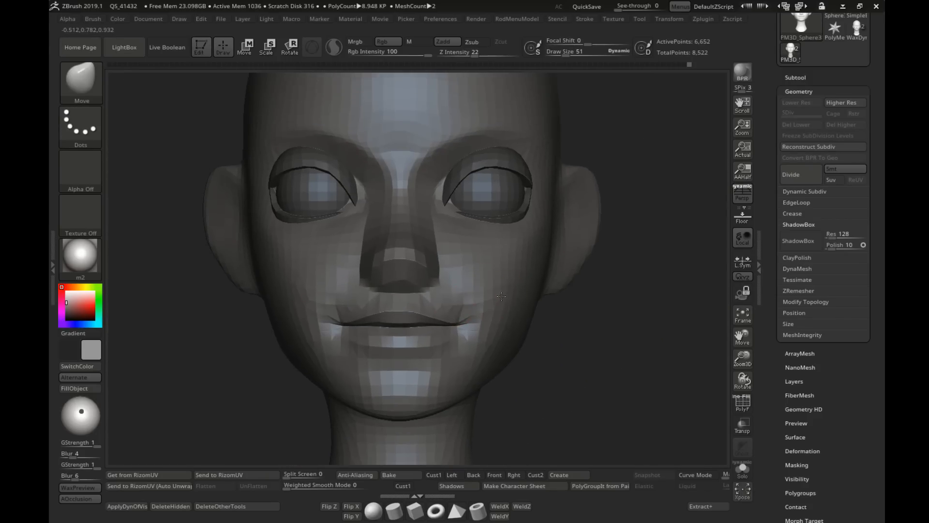
mouse_move(552, 301)
right_mouse_down()
mouse_move(513, 297)
mouse_move(514, 289)
right_mouse_up()
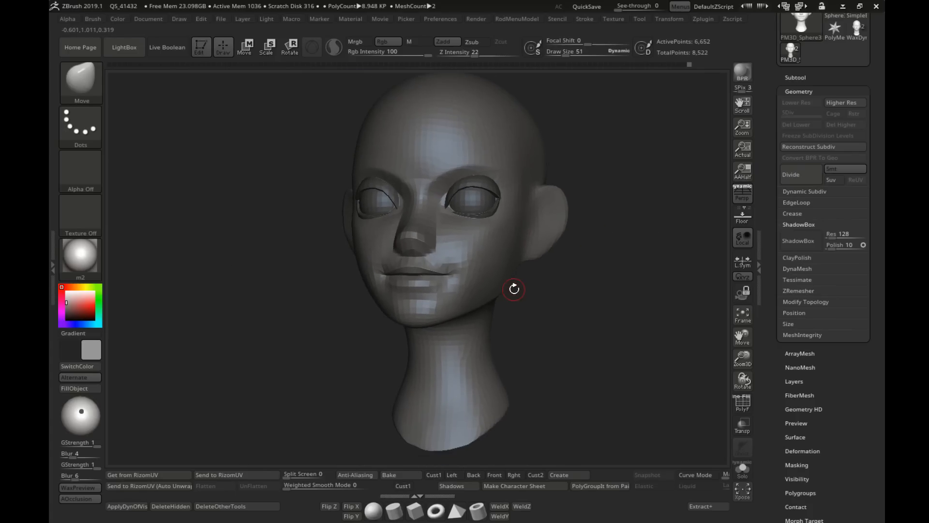
Step: Try remeshing the head with ZRemesher at a target polygon count of about 1.19, and undo it
left_click(803, 293)
right_click_drag(629, 296, 556, 297)
right_click_drag(556, 297, 638, 297, "alt")
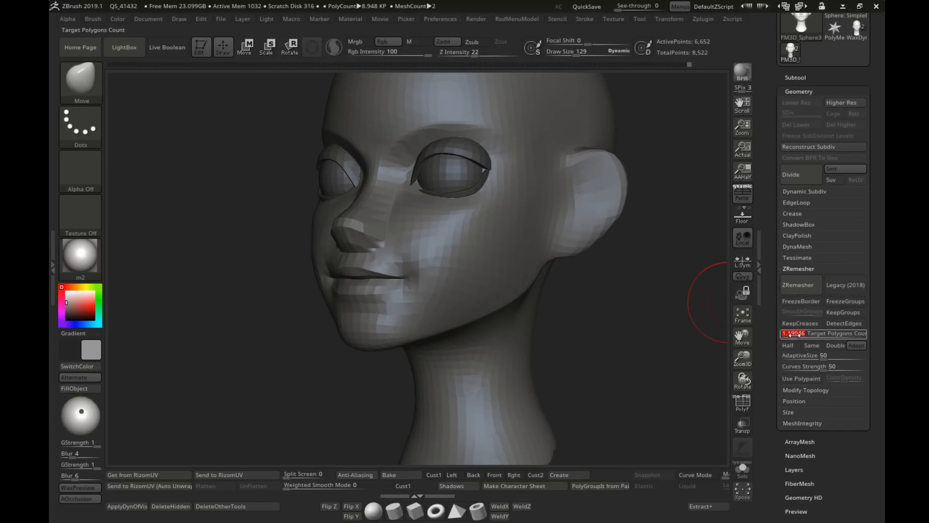
left_click(798, 290)
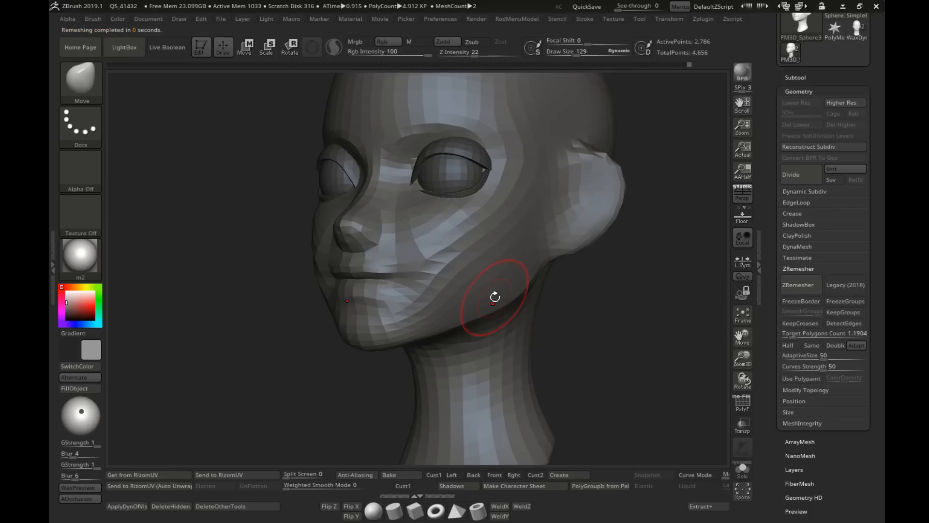
right_click_drag(495, 296, 460, 294, "shift")
key("ctrl+z")
Step: Try remeshing the head again with ZRemesher at a target polygon count of about 2.33, and undo it
right_click_drag(460, 294, 448, 268, "ctrl")
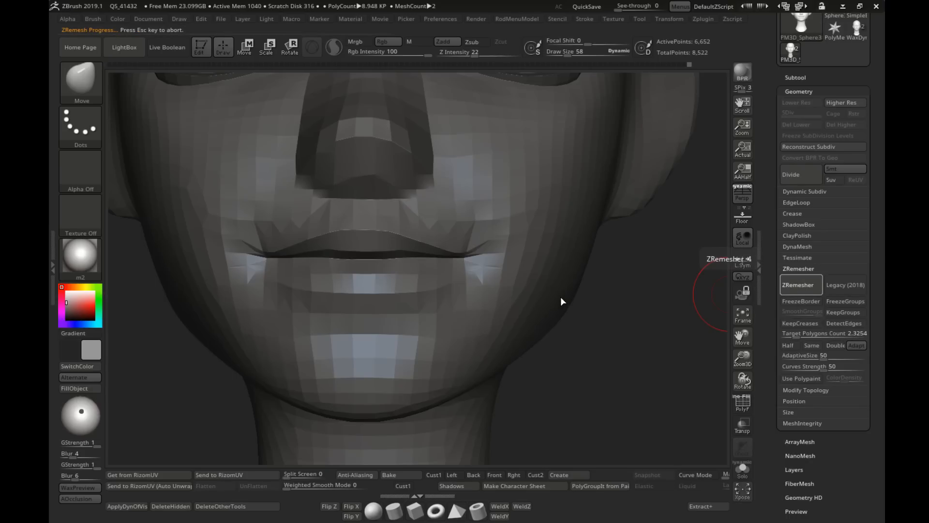
right_click_drag(561, 296, 634, 321)
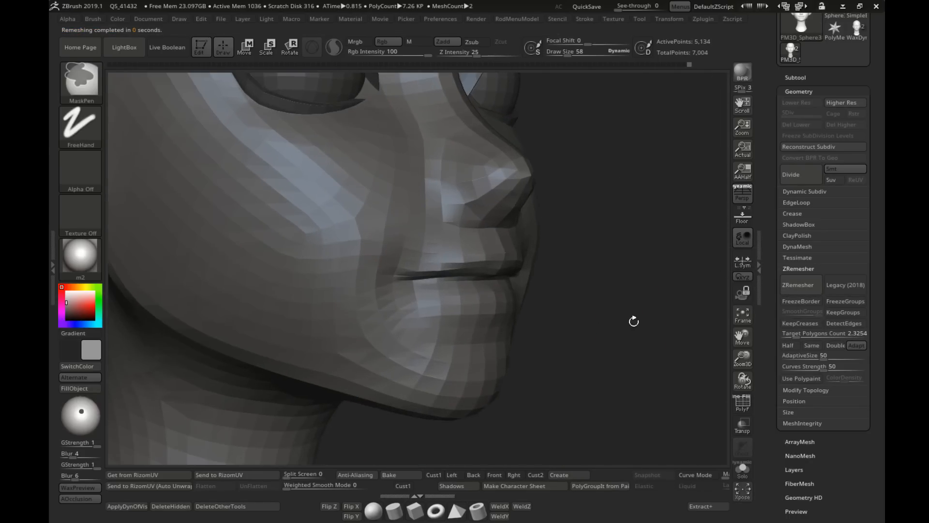
key("ctrl+z")
Step: Show the polyframe and adjust the lip edge near the mouth corner with the Move brush at draw size 15
right_click_drag(521, 304, 435, 293)
mouse_move(434, 293)
right_mouse_down()
mouse_move(416, 294)
mouse_move(465, 295)
mouse_move(472, 285)
right_mouse_up()
key("shift+f")
key("s")
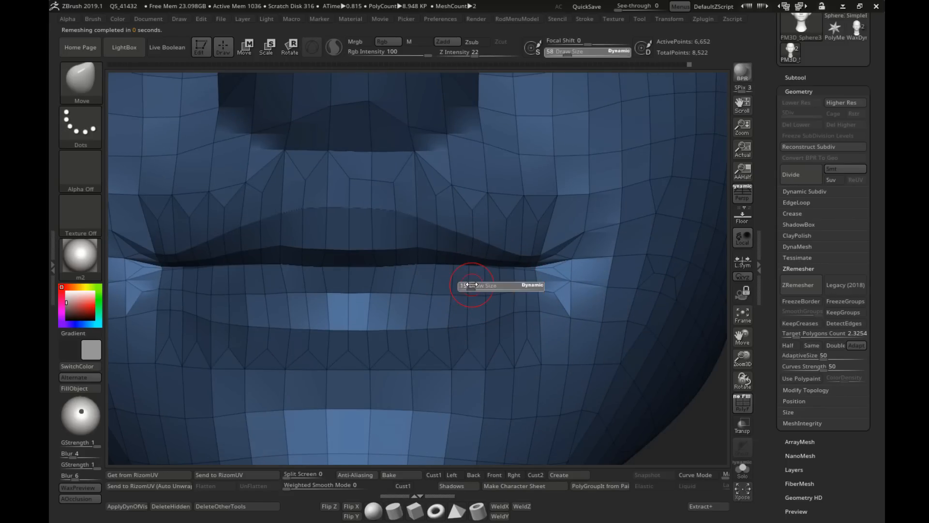
left_click(472, 285)
right_click_drag(575, 310, 565, 278)
mouse_move(478, 249)
right_mouse_down()
mouse_move(568, 265)
mouse_move(549, 276)
right_mouse_up()
Step: Switch to the ZModeler brush and mark the upper lip polygons, including the strip along its inner edge
key("b")
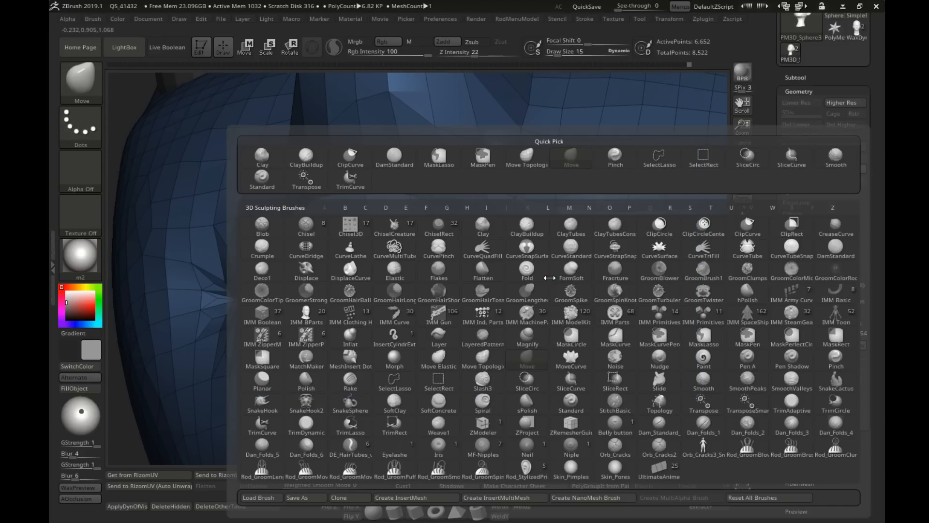
key("z")
key("m")
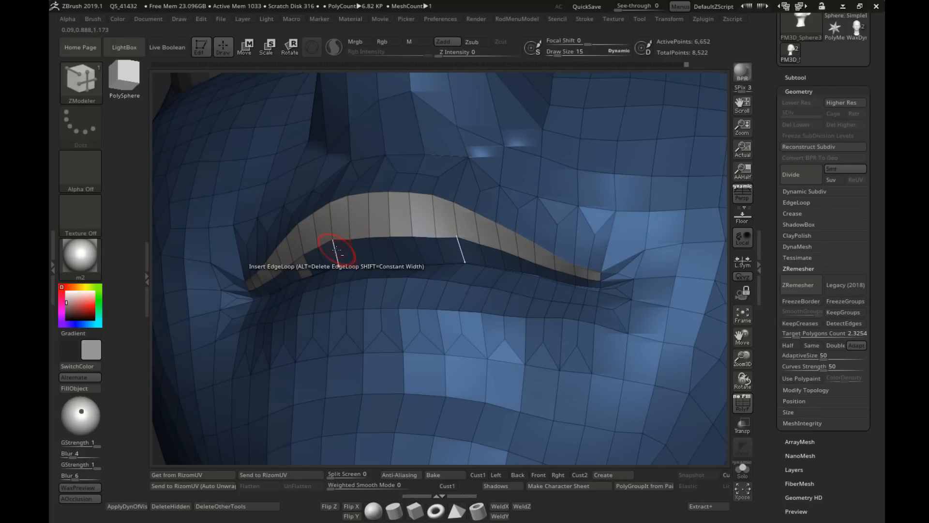
left_click_drag(342, 252, 451, 250)
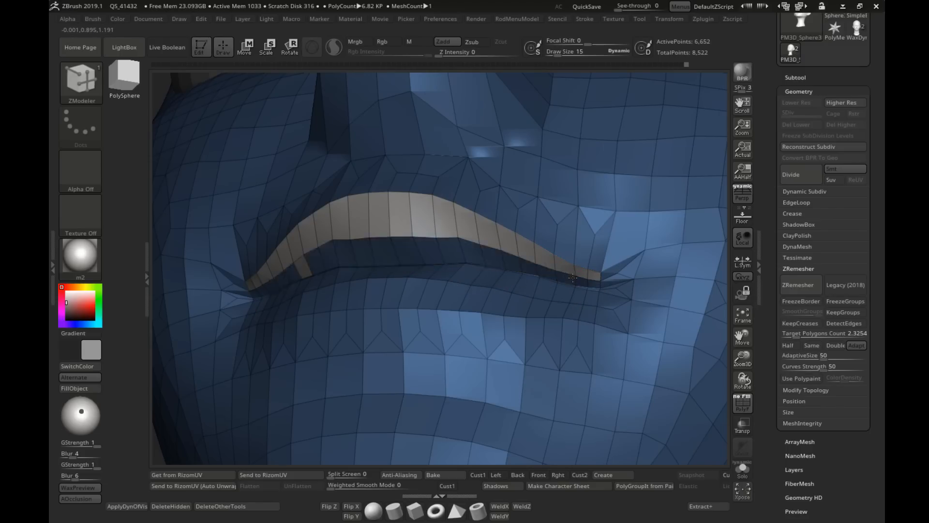
Step: Set the ZModeler polygon action to Polygroup A Poly and assign the marked upper lip faces to a new polygroup
key("space")
left_click(423, 215)
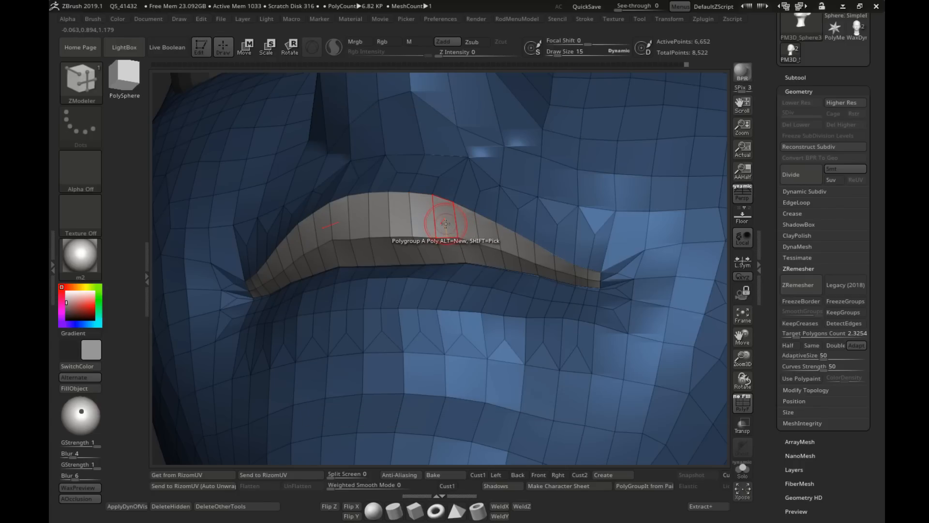
left_click(446, 224)
Step: Mark the lower lip polygons across the full mouth width, covering both rows from corner to corner
right_click_drag(445, 224, 592, 257)
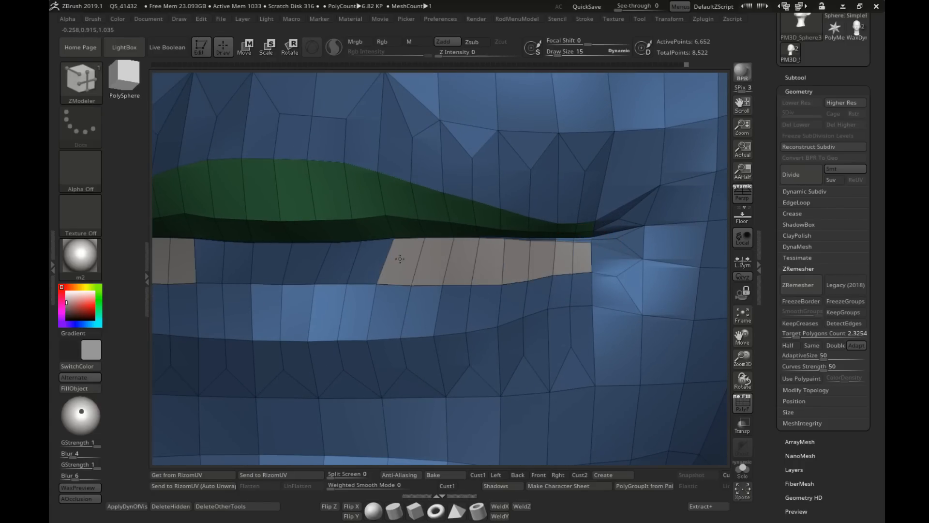
left_click_drag(583, 289, 299, 309)
right_click_drag(366, 300, 450, 283)
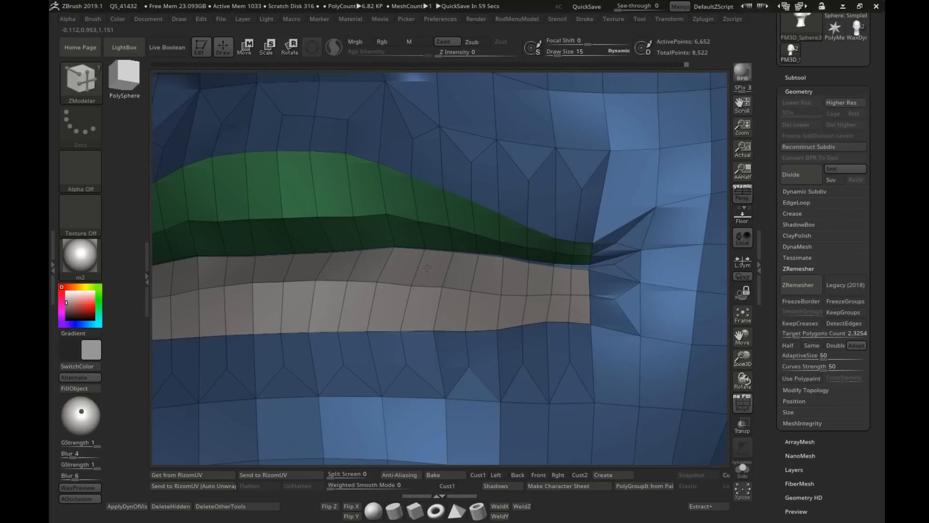
right_click_drag(508, 285, 449, 275)
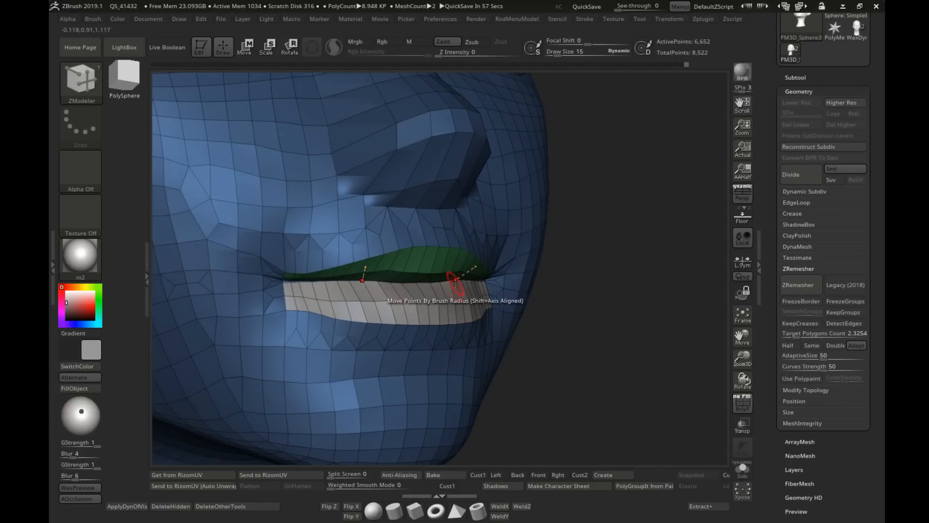
Step: Try assigning the marked lower lip faces to a polygroup with ZModeler, and undo it
left_click(424, 307)
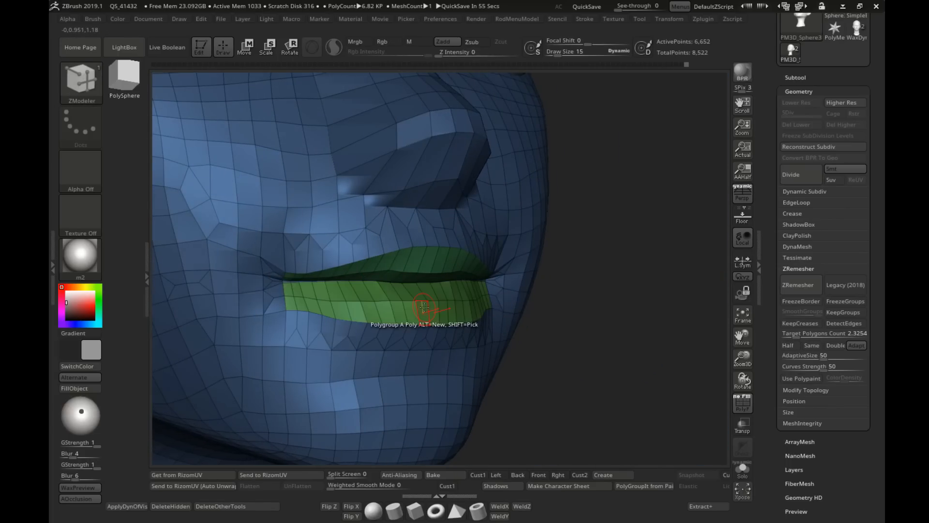
right_click_drag(477, 321, 515, 320, "shift")
key("ctrl+z")
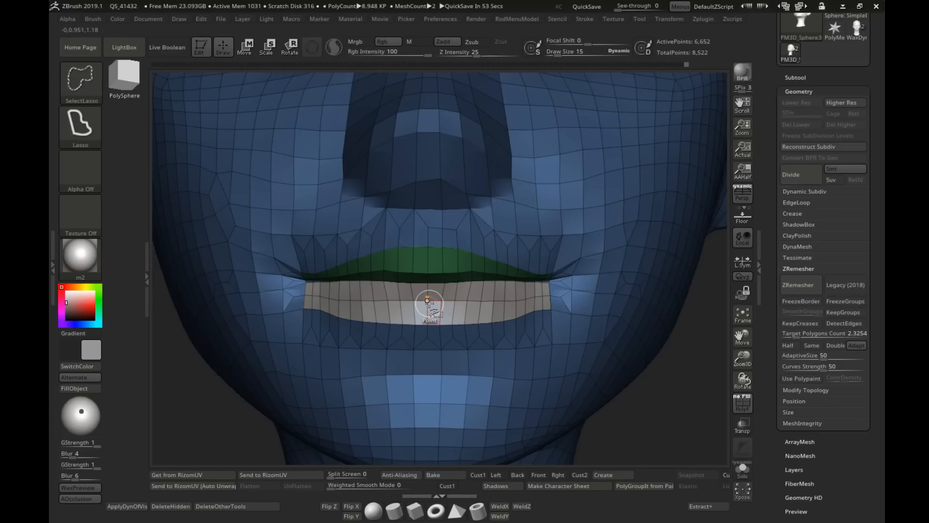
Step: Isolate the marked lower lip faces, assign them to a new polygroup, and show the whole head again
left_click(429, 305, "ctrl+shift")
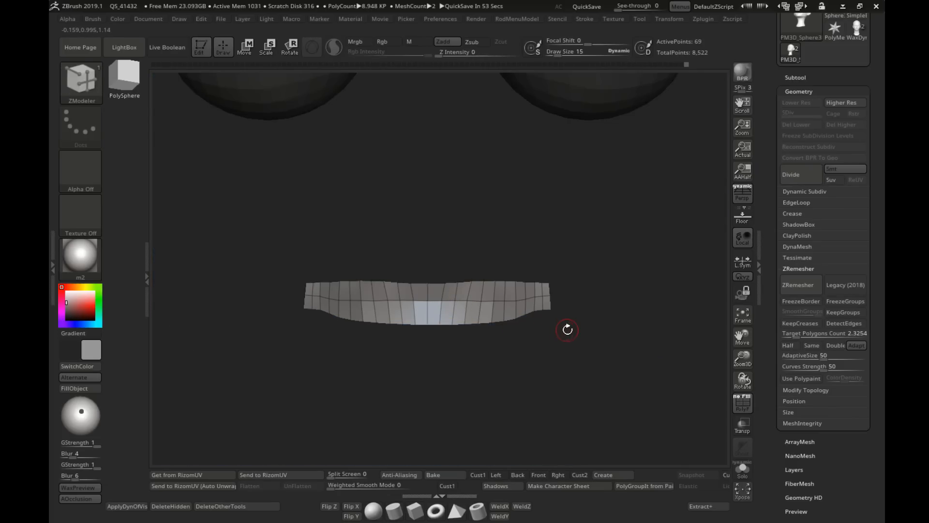
left_click(612, 334, "ctrl+shift")
key("ctrl+z")
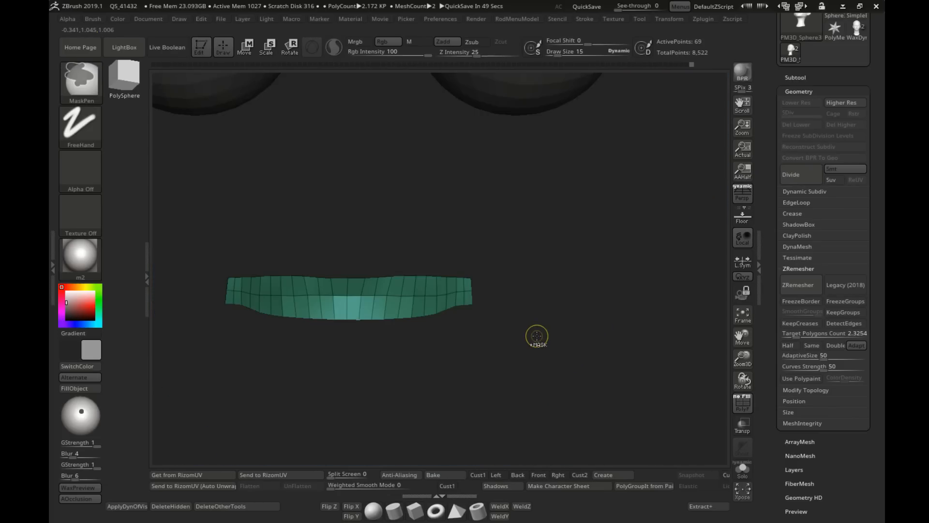
left_click(545, 345, "ctrl+shift")
mouse_move(546, 347)
right_mouse_down("alt")
mouse_move(653, 341)
mouse_move(472, 314)
mouse_move(461, 289)
right_mouse_up("alt")
Step: Switch to the Move brush and pull the lower lip's outer edge upward so it tapers toward the mouth corner
key("b")
key("m")
key("v")
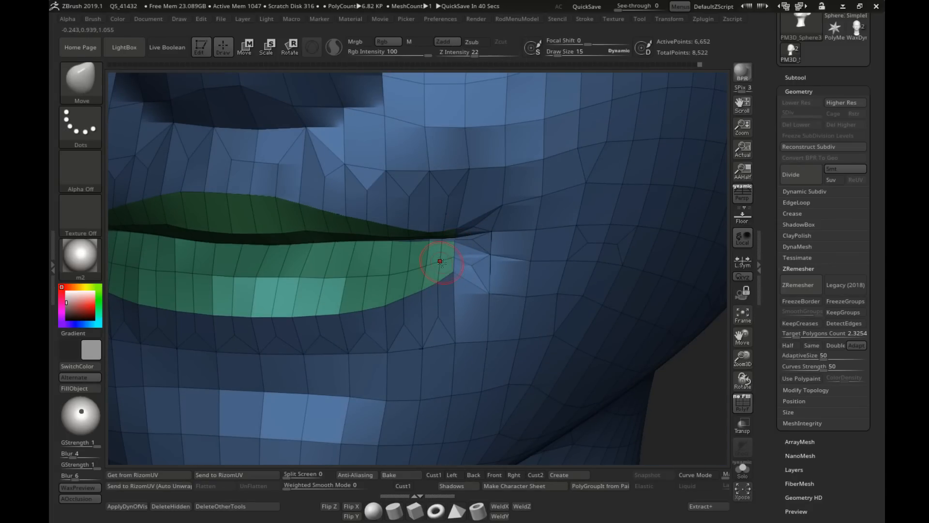
right_click_drag(481, 314, 486, 265, "ctrl")
right_click_drag(401, 273, 427, 269, "alt")
right_click_drag(427, 269, 425, 291, "ctrl")
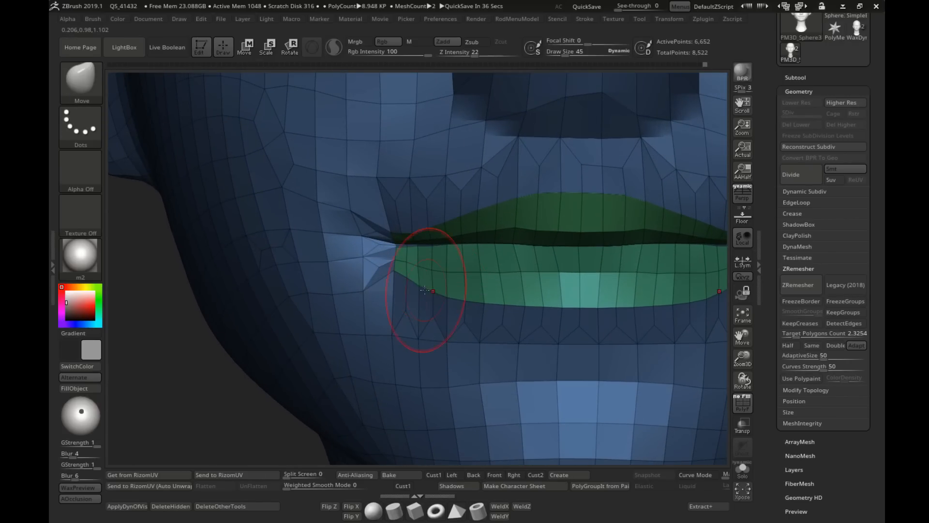
Step: Set the Move draw size to 21 and adjust the edges just below the lower lip near the mouth corner
key("s")
left_click(409, 288)
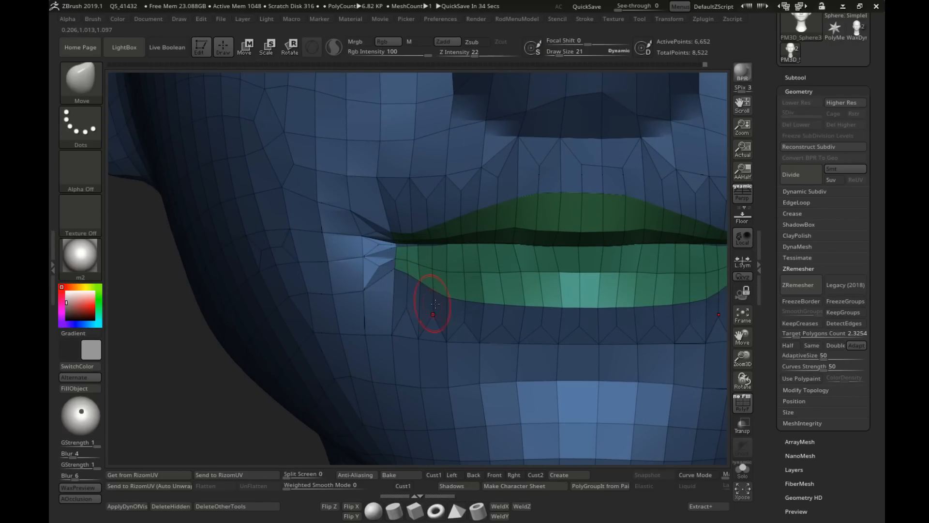
right_click_drag(426, 287, 431, 264, "ctrl")
right_click_drag(481, 286, 538, 290)
right_click_drag(416, 283, 438, 301)
right_click_drag(467, 274, 432, 260)
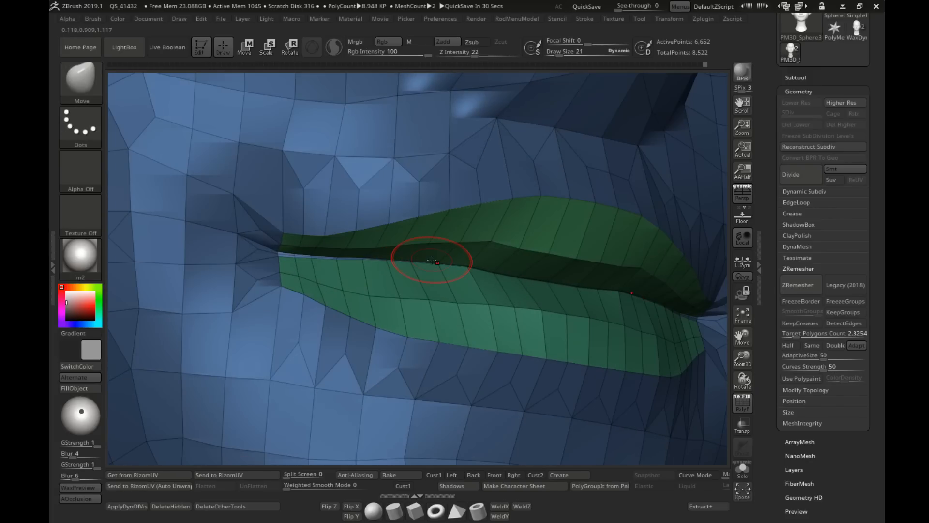
Step: Reduce the brush draw size and hide the upper lip and lower lip faces around the mouth opening
mouse_move(316, 246)
right_mouse_down("ctrl")
mouse_move(311, 261)
mouse_move(271, 253)
right_mouse_up("ctrl")
key("s")
left_click(301, 259)
left_click(393, 238, "ctrl+shift")
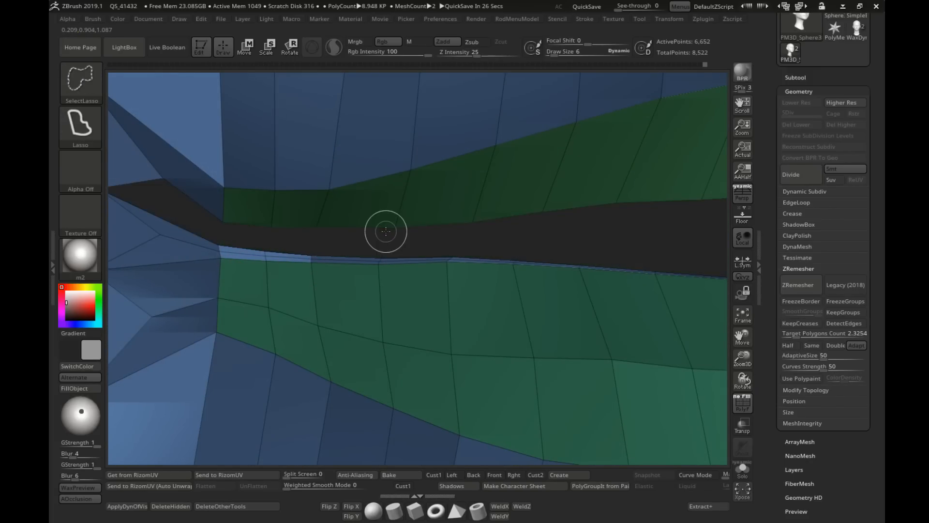
left_click(390, 228, "ctrl+shift")
left_click(387, 244, "ctrl+shift")
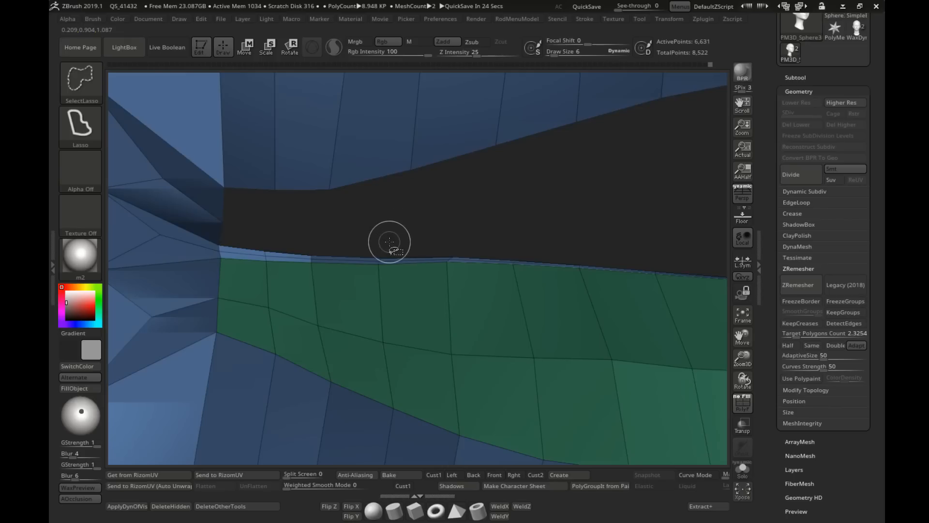
left_click(389, 292, "ctrl+shift")
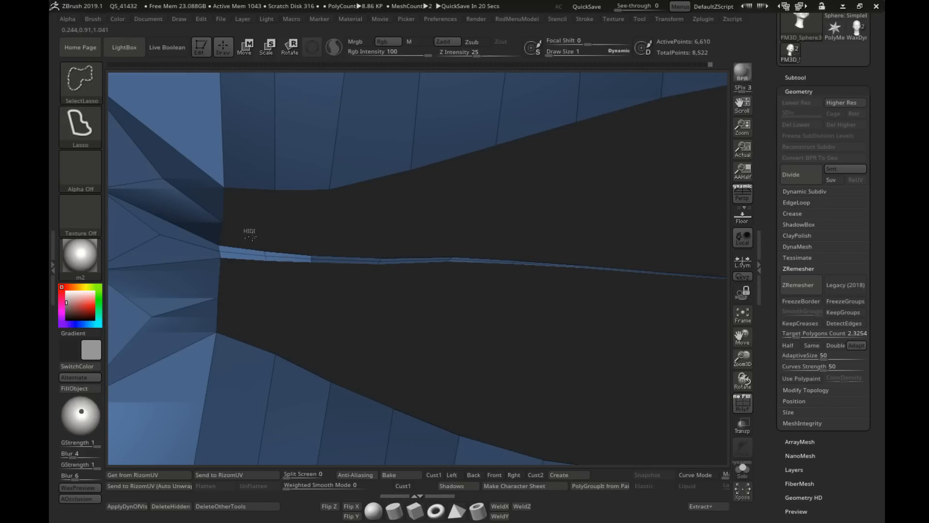
Step: Hide the thin blue strip between the lips and invert the visibility to isolate the mouth faces
mouse_move(252, 237)
left_mouse_down("ctrl+alt+shift")
mouse_move(706, 286)
mouse_move(311, 236)
mouse_move(262, 264)
left_mouse_up("ctrl+alt+shift")
mouse_move(264, 261)
right_mouse_down("ctrl")
mouse_move(275, 228)
mouse_move(480, 301)
mouse_move(421, 310)
right_mouse_up("ctrl")
mouse_move(428, 311)
left_mouse_down("ctrl+alt+shift")
mouse_move(287, 252)
mouse_move(272, 303)
left_mouse_up("ctrl+alt+shift")
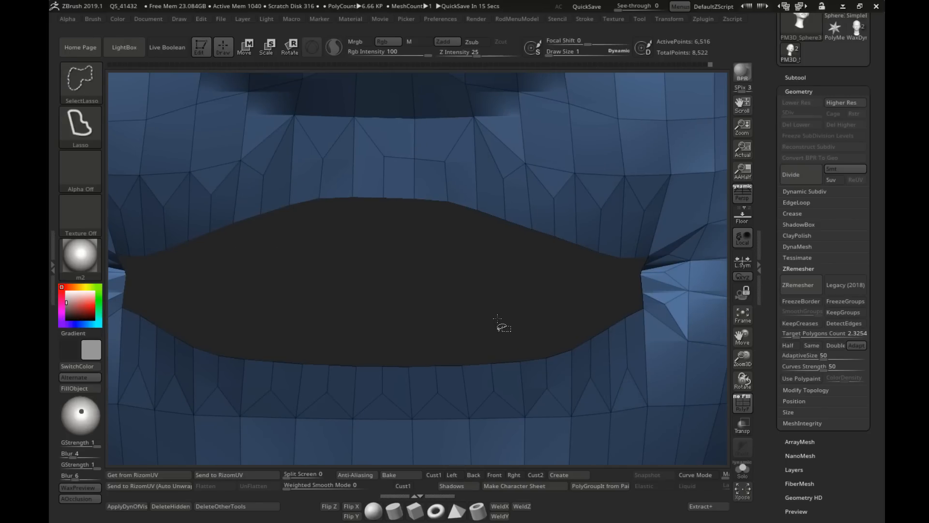
right_click_drag(498, 319, 386, 288)
left_click_drag(602, 371, 619, 392, "ctrl+shift")
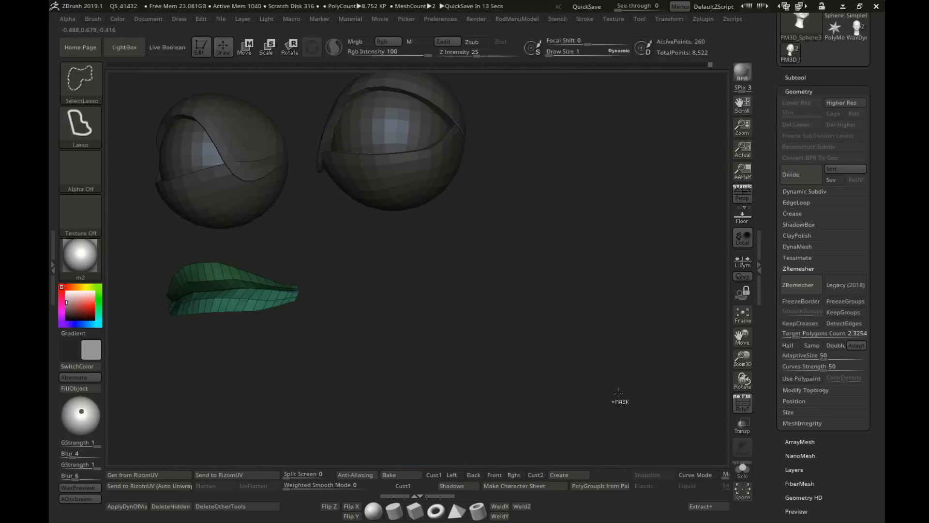
Step: Hide the remaining stray faces of the head so that only the lips and the strip between them are shown
mouse_move(619, 393)
right_mouse_down()
mouse_move(448, 329)
mouse_move(498, 364)
right_mouse_up()
mouse_move(511, 371)
left_mouse_down("ctrl+alt+shift")
mouse_move(576, 368)
mouse_move(513, 213)
left_mouse_up("ctrl+alt+shift")
right_click_drag(603, 282, 544, 322)
mouse_move(547, 326)
left_mouse_down("ctrl+alt+shift")
mouse_move(616, 301)
mouse_move(486, 320)
left_mouse_up("ctrl+alt+shift")
mouse_move(499, 348)
right_mouse_down()
mouse_move(454, 297)
mouse_move(392, 293)
mouse_move(400, 297)
right_mouse_up()
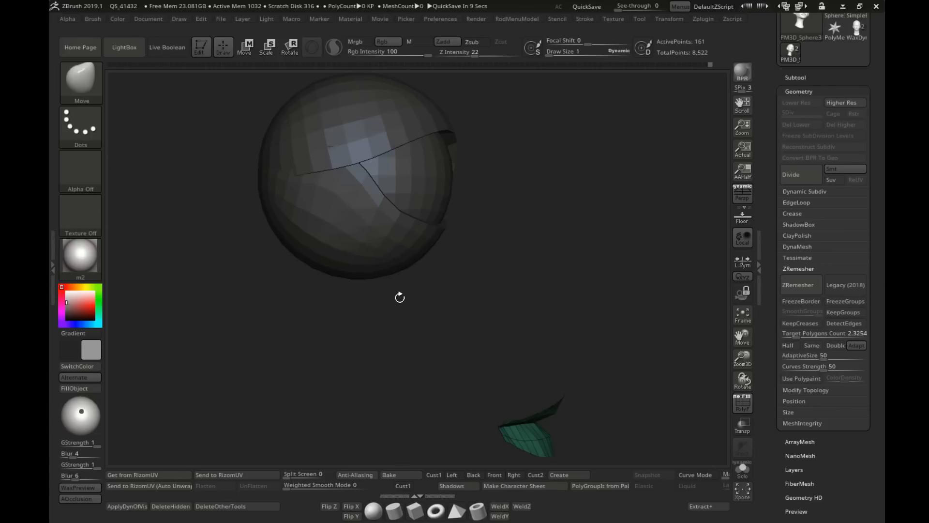
right_click_drag(444, 317, 406, 314)
right_click_drag(556, 365, 188, 213, "alt")
right_click_drag(189, 213, 192, 278, "ctrl")
right_click_drag(191, 278, 390, 286, "alt")
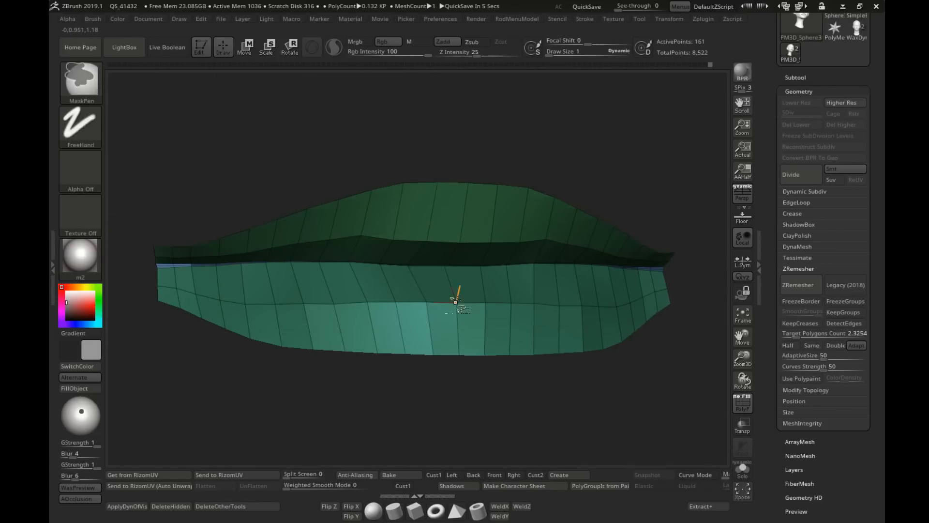
Step: Try hiding the inner row of lower lip polygons, and undo it
left_click(459, 308, "ctrl+shift")
key("ctrl+z")
mouse_move(449, 315)
right_mouse_down()
mouse_move(408, 264)
mouse_move(426, 264)
right_mouse_up()
left_click(420, 305, "ctrl+shift")
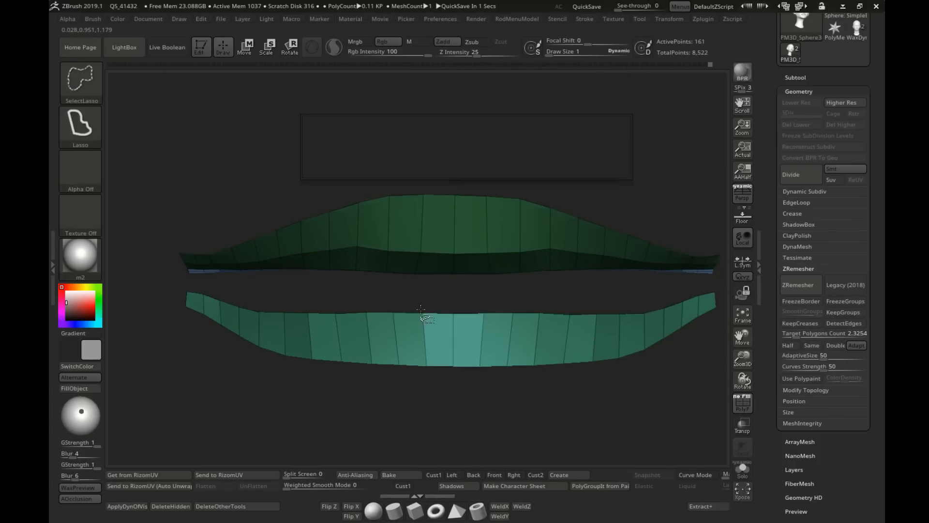
key("ctrl+z")
Step: Try using a ZModeler action on the thin blue strip between the lips at the mouth corner
right_click_drag(393, 312, 335, 308)
right_click_drag(335, 308, 490, 280, "alt")
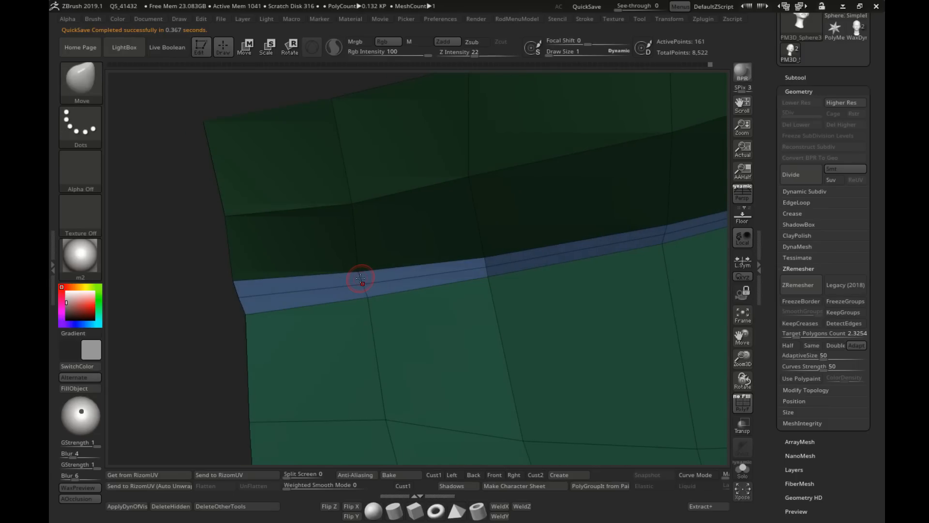
key("b")
key("z")
key("m")
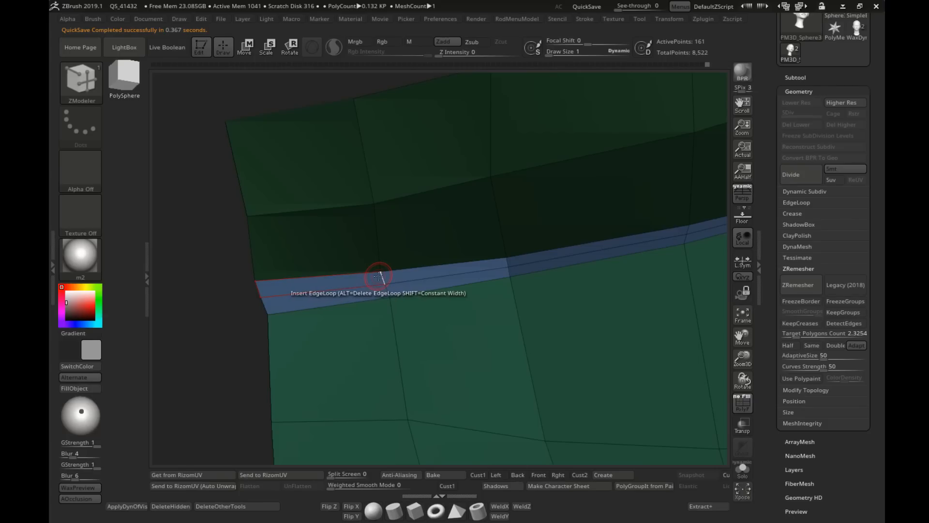
key("space")
left_click(356, 302)
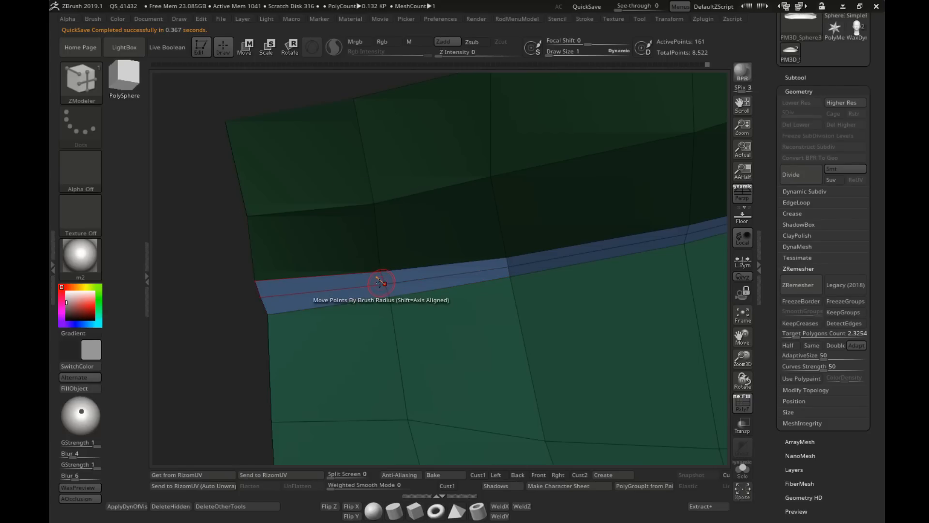
left_click(383, 280)
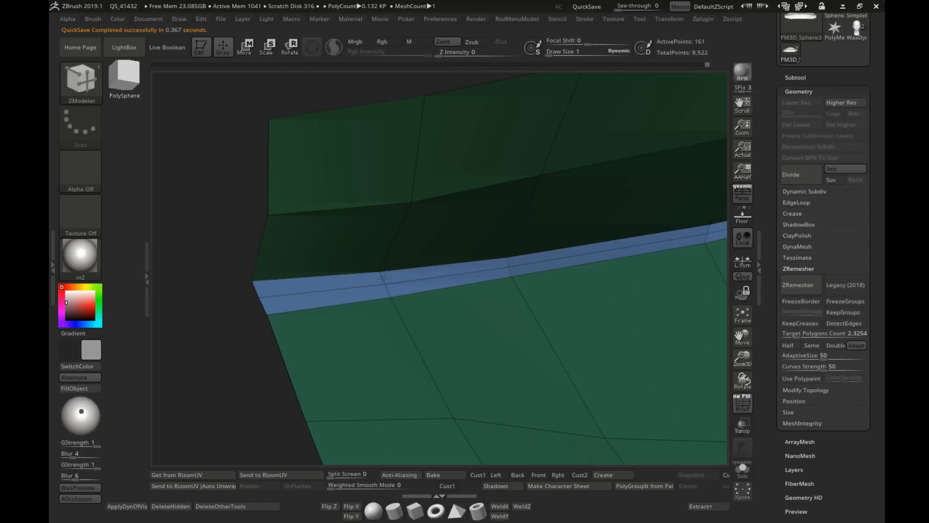
Step: Isolate the thin blue strip between the lips, assign it to its own polygroup, and show the whole head
right_click_drag(312, 282, 364, 291)
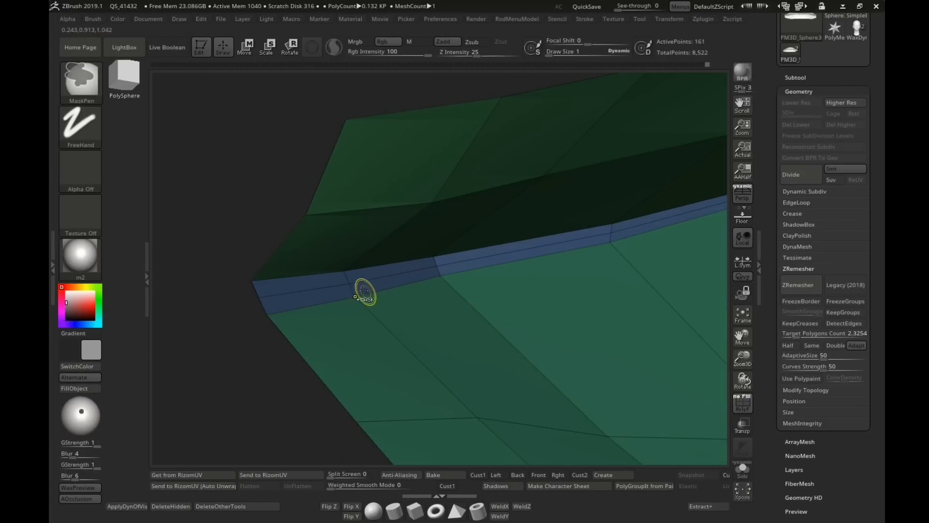
mouse_move(348, 284)
left_mouse_down("ctrl+alt+shift")
mouse_move(430, 214)
mouse_move(431, 198)
left_mouse_up("ctrl+alt+shift")
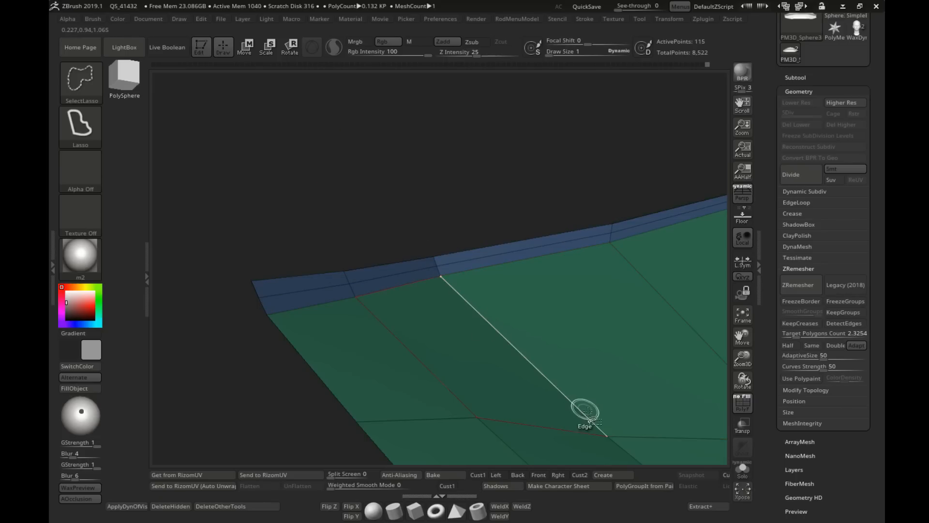
left_click(613, 440, "ctrl+shift")
right_click_drag(613, 439, 406, 266, "ctrl")
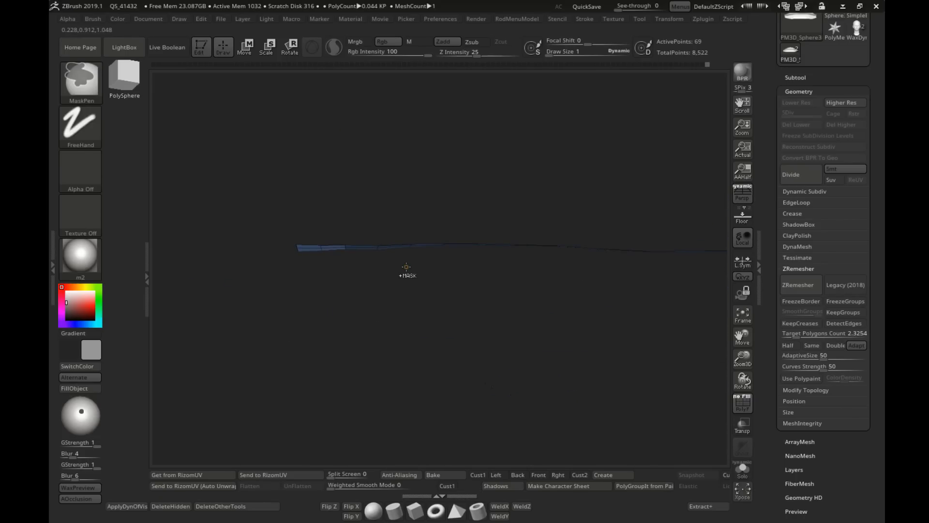
left_click(426, 306, "ctrl+shift")
right_click_drag(430, 309, 467, 192)
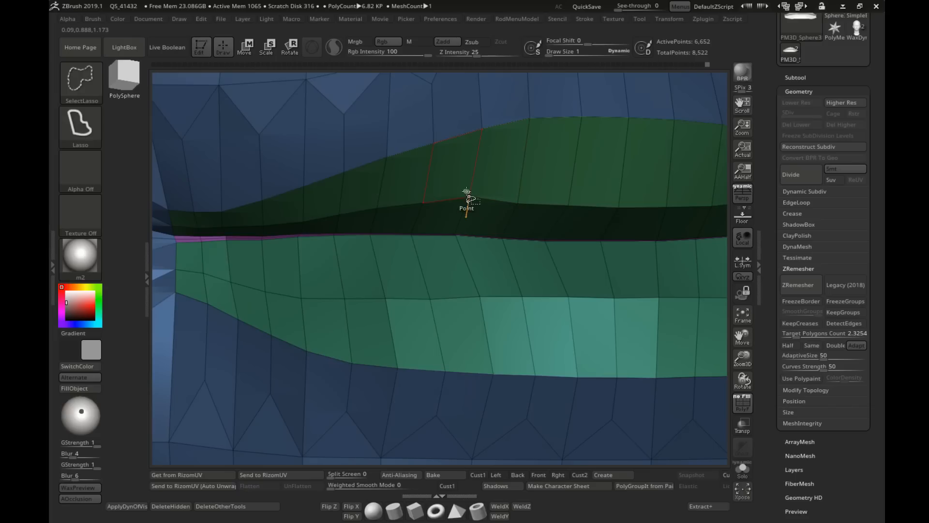
Step: Isolate the upper lip together with the thin inner strip and combine them into one new polygroup
left_click(467, 191, "ctrl+shift")
left_click(453, 263, "ctrl+shift")
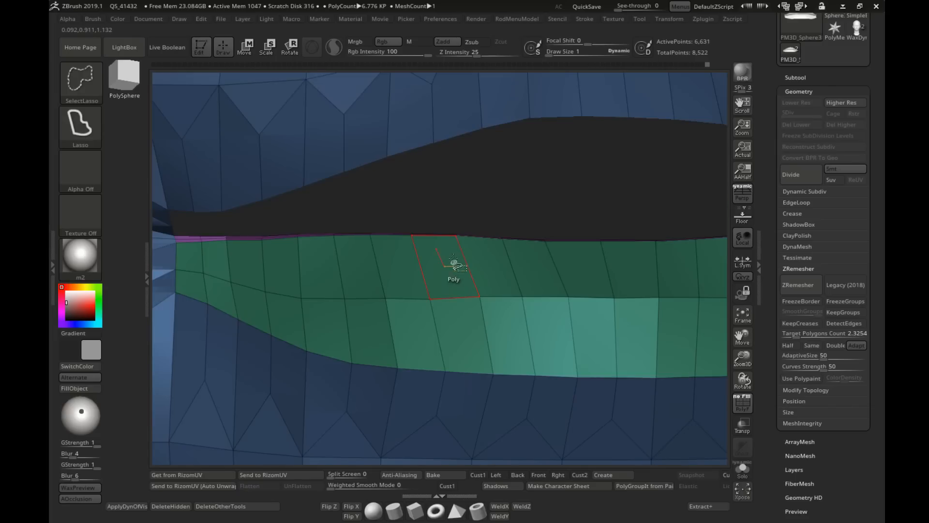
left_click(226, 236, "ctrl+shift")
right_click_drag(428, 296, 411, 310, "ctrl")
left_click_drag(619, 286, 638, 307, "ctrl+shift")
right_click_drag(635, 308, 639, 251)
key("ctrl+w")
left_click(595, 290, "ctrl+shift")
Step: Remesh the whole head using ZRemesher with KeepGroups enabled, and turn off the polyframe display
right_click_drag(639, 252, 500, 208, "ctrl")
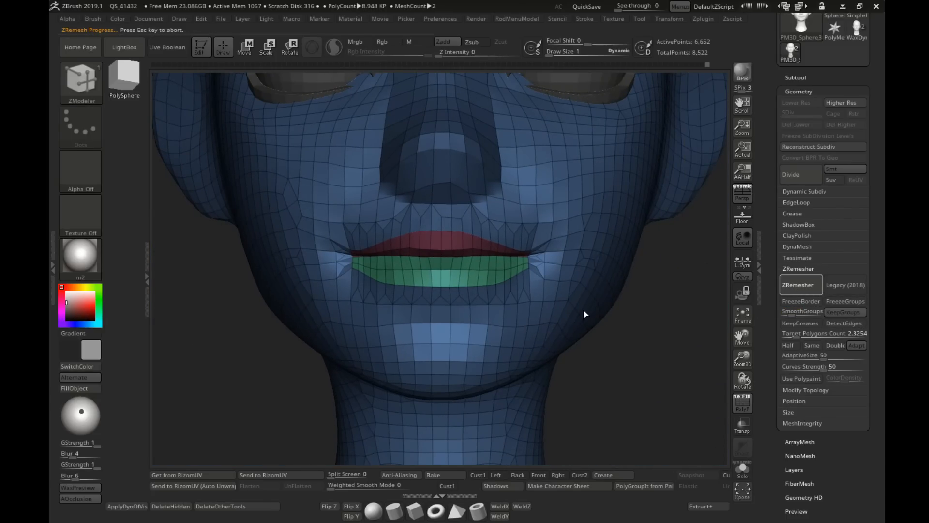
right_click_drag(586, 310, 549, 268)
key("shift+f")
mouse_move(477, 269)
right_mouse_down("ctrl")
mouse_move(512, 242)
mouse_move(443, 263)
mouse_move(576, 264)
mouse_move(485, 238)
right_mouse_up("ctrl")
Step: Switch to the Move brush at draw size 42 and reshape the upper edge of the ear
key("b")
key("m")
key("v")
key("s")
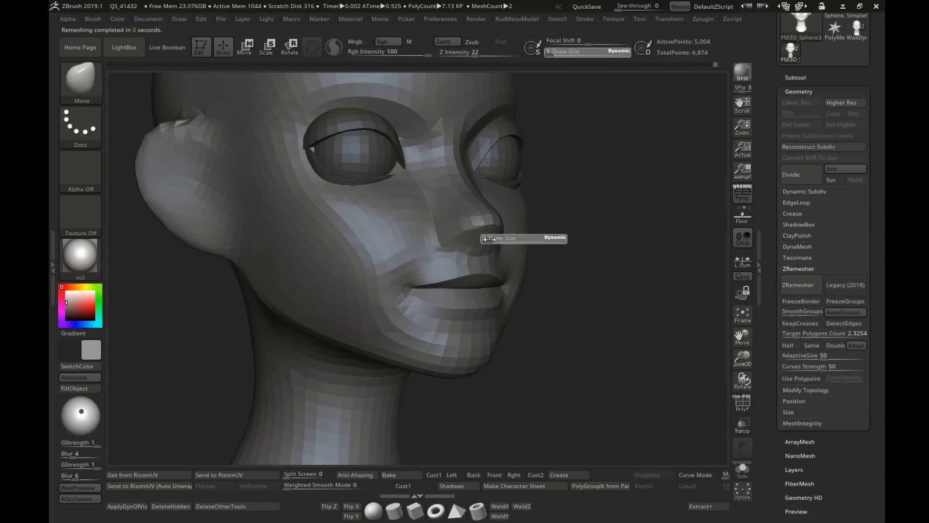
left_click_drag(485, 238, 504, 239)
right_click_drag(486, 239, 500, 241)
key("s")
mouse_move(394, 216)
right_mouse_down("shift")
mouse_move(315, 199)
mouse_move(405, 162)
right_mouse_up("shift")
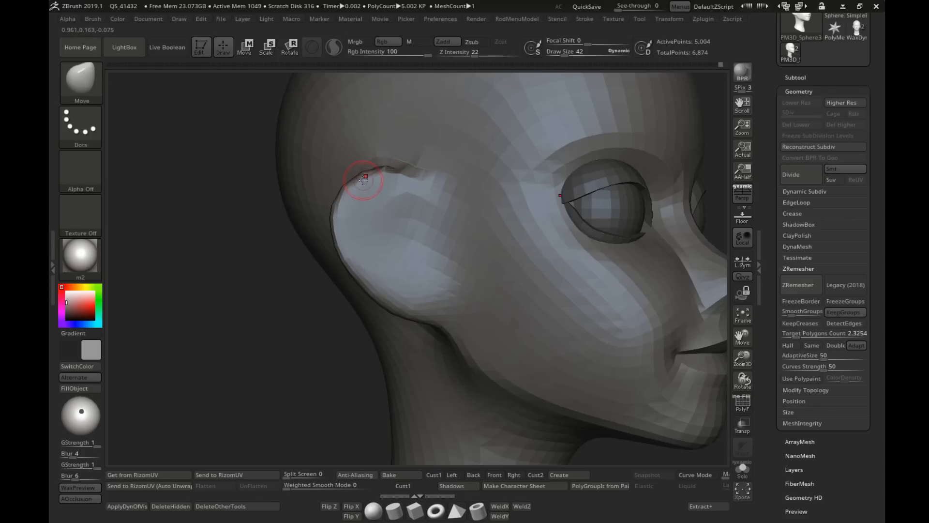
right_click_drag(412, 207, 414, 167, "ctrl")
Step: Raise the top of the ear from the side view using the Move brush at draw size 104
right_click_drag(629, 242, 571, 247, "shift")
right_click_drag(591, 252, 475, 234, "alt")
mouse_move(477, 247)
right_mouse_down("ctrl")
mouse_move(480, 232)
mouse_move(438, 234)
mouse_move(447, 235)
right_mouse_up("ctrl")
mouse_move(520, 157)
right_mouse_down()
mouse_move(498, 125)
mouse_move(523, 118)
right_mouse_up()
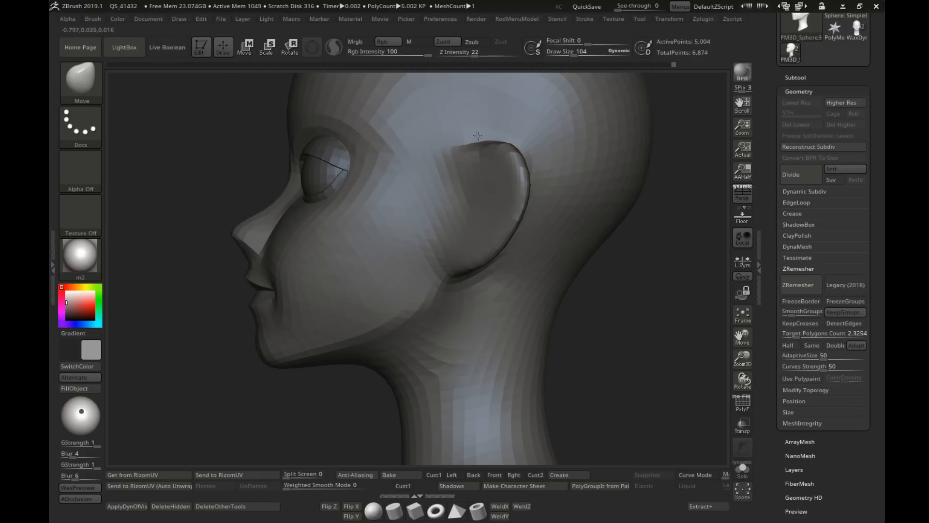
Step: Set the Move draw size to 81 and reshape the upper front of the ear where it joins the head
key("bracketright")
key("bracketleft")
key("bracketleft")
mouse_move(483, 149)
right_mouse_down()
mouse_move(497, 162)
mouse_move(463, 153)
right_mouse_up()
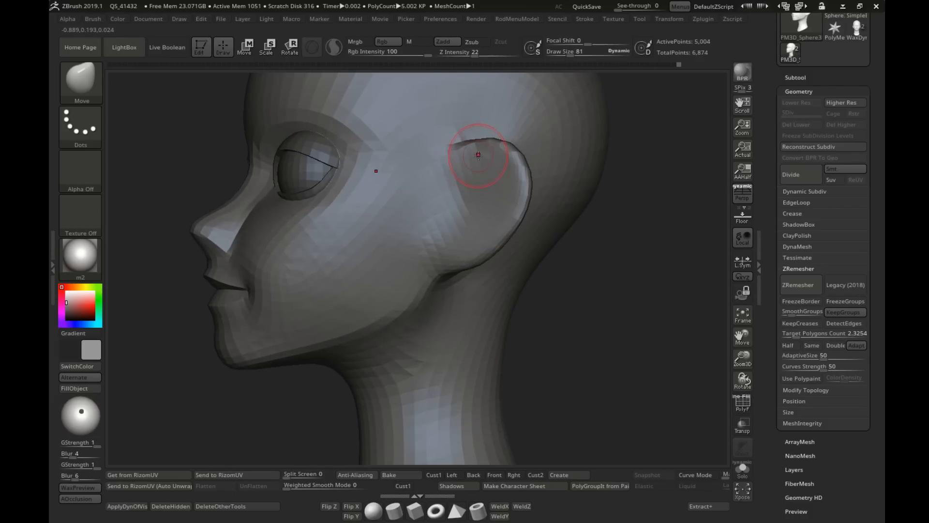
left_click_drag(467, 177, 471, 204, "shift")
mouse_move(472, 211)
right_mouse_down("ctrl")
mouse_move(414, 181)
mouse_move(589, 222)
right_mouse_up("ctrl")
right_click_drag(588, 222, 572, 218, "ctrl")
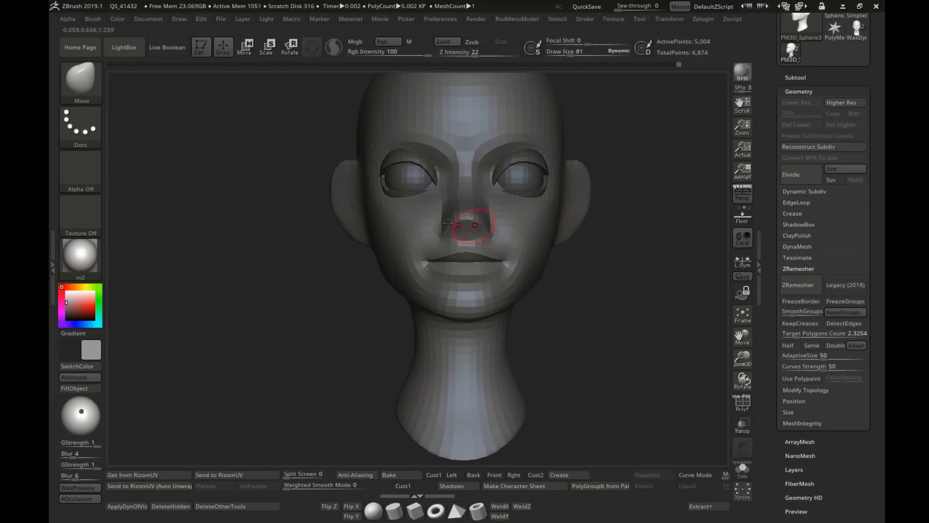
mouse_move(448, 223)
right_mouse_down()
mouse_move(516, 221)
mouse_move(443, 199)
right_mouse_up()
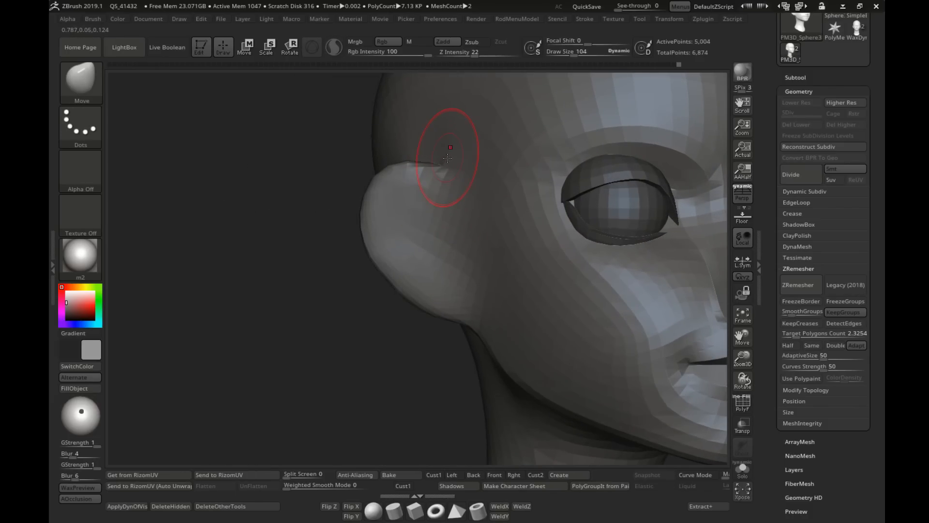
Step: Set the Move draw size to 95 and reshape the area below the ear where the jaw meets the neck
right_click_drag(564, 378, 438, 213, "alt")
mouse_move(438, 213)
right_mouse_down("shift")
mouse_move(502, 239)
mouse_move(440, 208)
mouse_move(394, 217)
mouse_move(424, 241)
right_mouse_up("shift")
key("s")
left_click(426, 242)
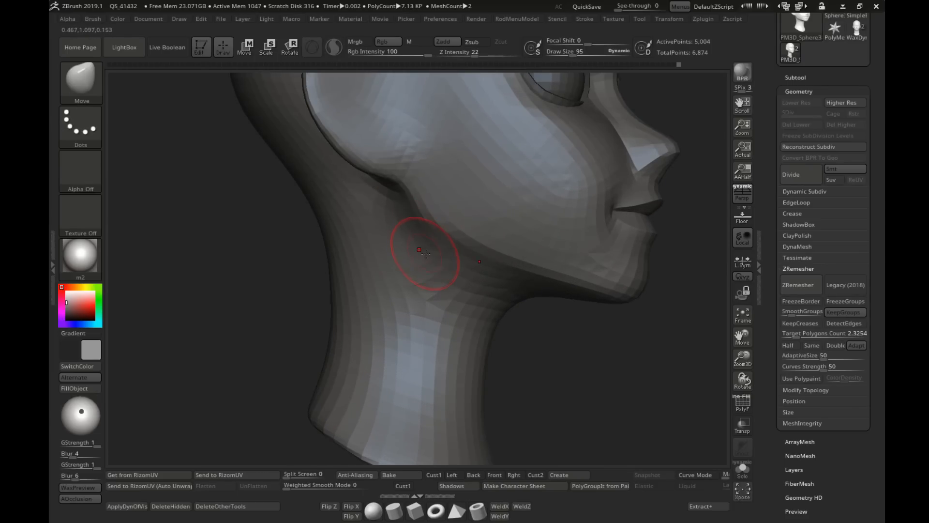
mouse_move(485, 270)
right_mouse_down()
mouse_move(468, 264)
mouse_move(437, 211)
right_mouse_up()
Step: Switch to the Pinch brush with Z Intensity 4 and tighten the edge of the jawline
key("b")
key("p")
key("i")
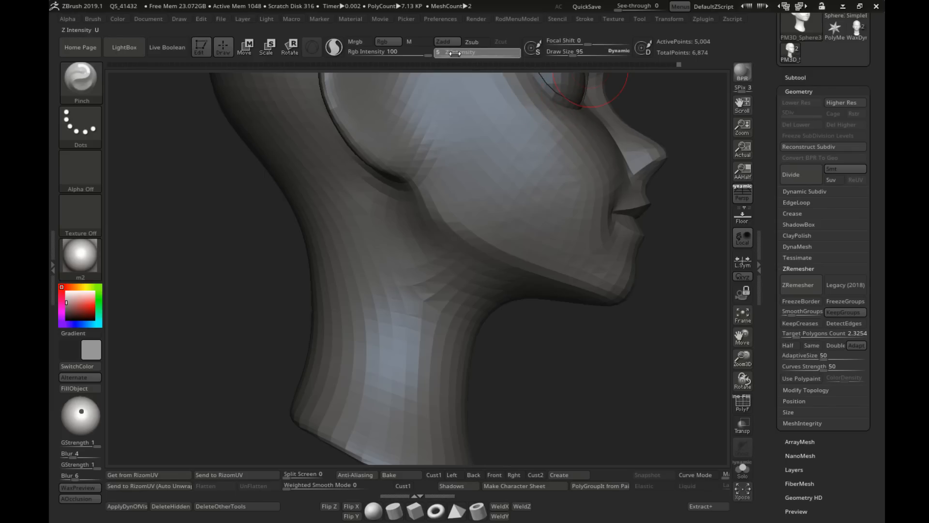
left_click_drag(456, 53, 452, 54)
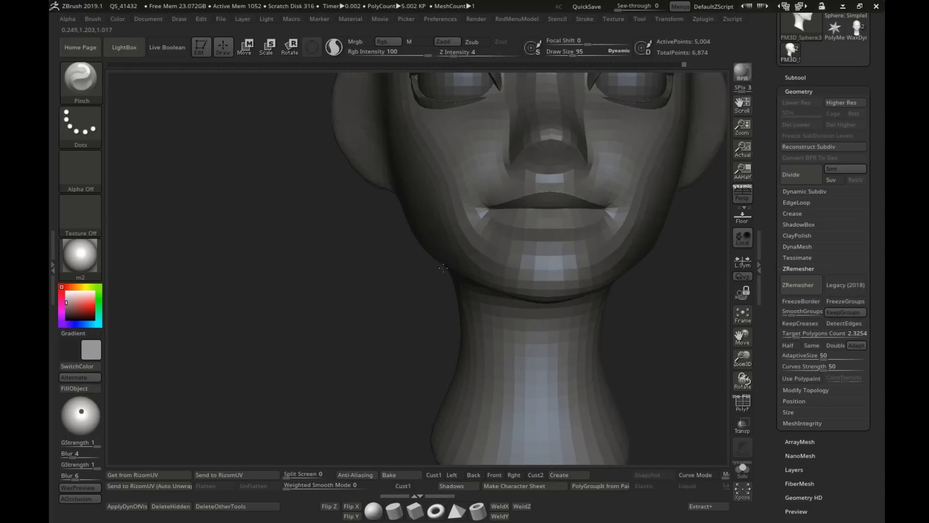
mouse_move(425, 291)
right_mouse_down("ctrl")
mouse_move(425, 270)
mouse_move(482, 262)
mouse_move(471, 291)
right_mouse_up("ctrl")
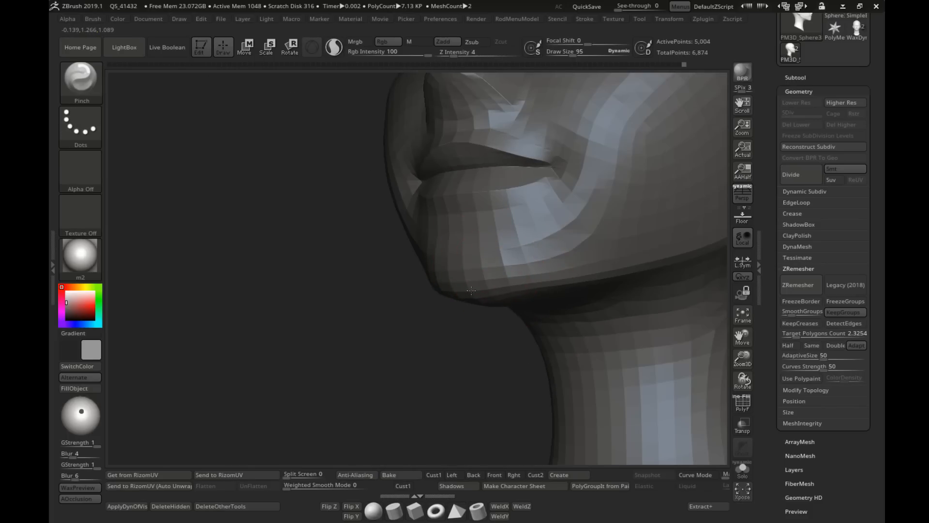
mouse_move(526, 279)
right_mouse_down()
mouse_move(498, 303)
mouse_move(515, 327)
mouse_move(450, 295)
mouse_move(531, 314)
right_mouse_up()
Step: Return to the Move brush and adjust the jaw and cheek outline from the front at draw size 208
key("b")
key("m")
key("v")
mouse_move(531, 313)
right_mouse_down("ctrl")
mouse_move(494, 293)
mouse_move(500, 301)
right_mouse_up("ctrl")
key("s")
left_click(499, 300)
key("s")
left_click(501, 303)
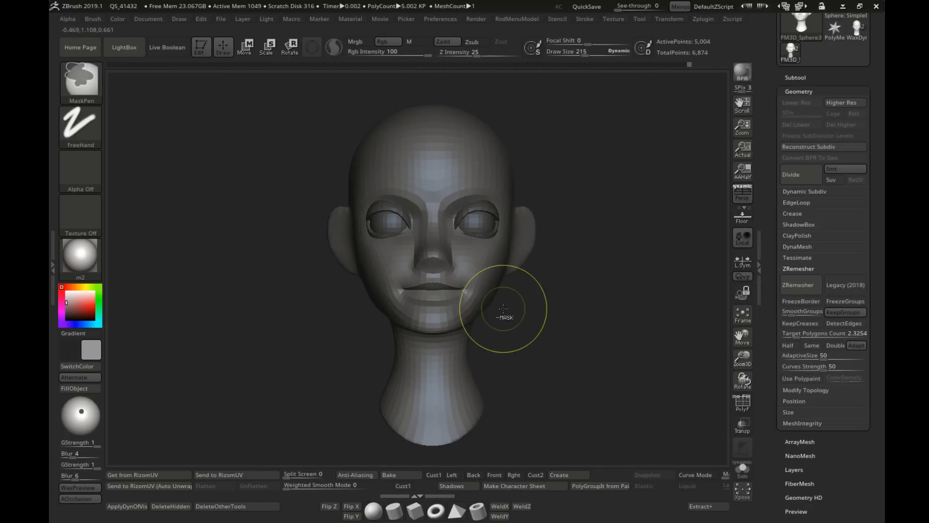
key("s")
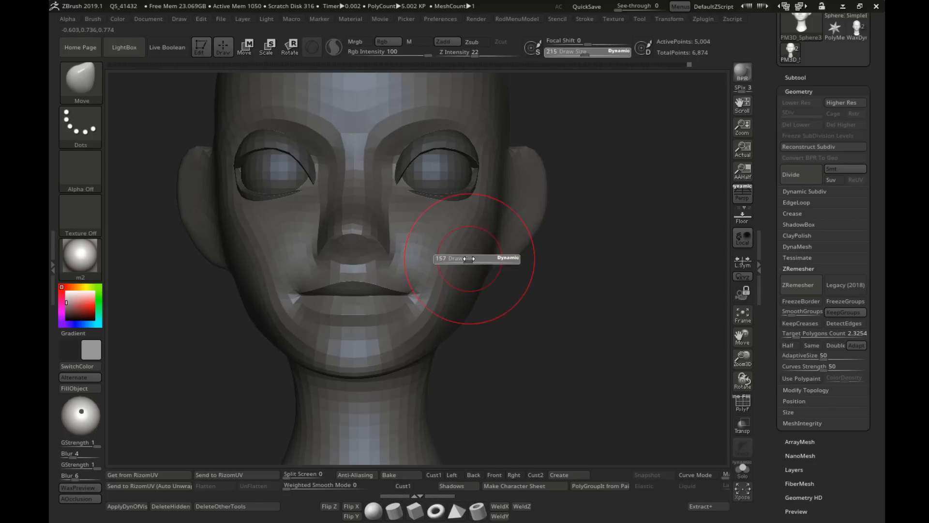
left_click(471, 257)
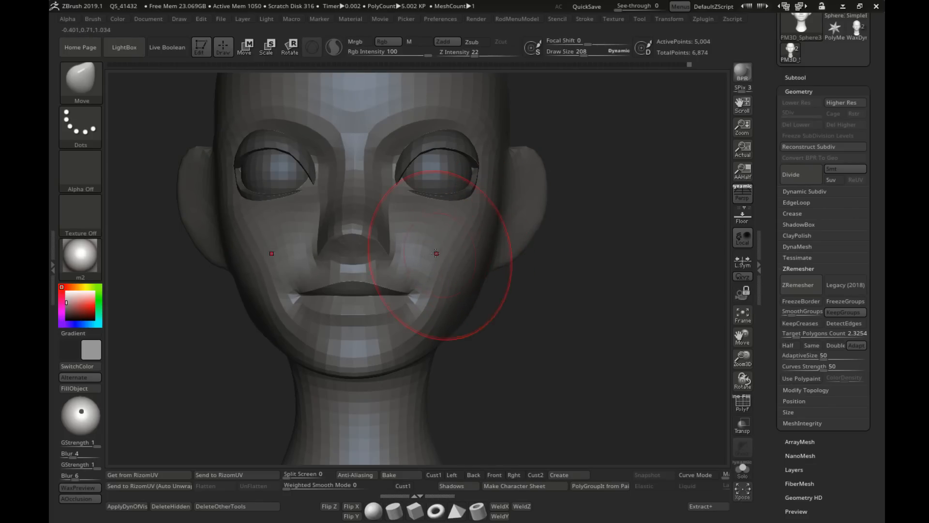
Step: Set the Move draw size to 140, then reshape and smooth the side of the cheek below the ear
key("s")
left_click(247, 271)
key("s")
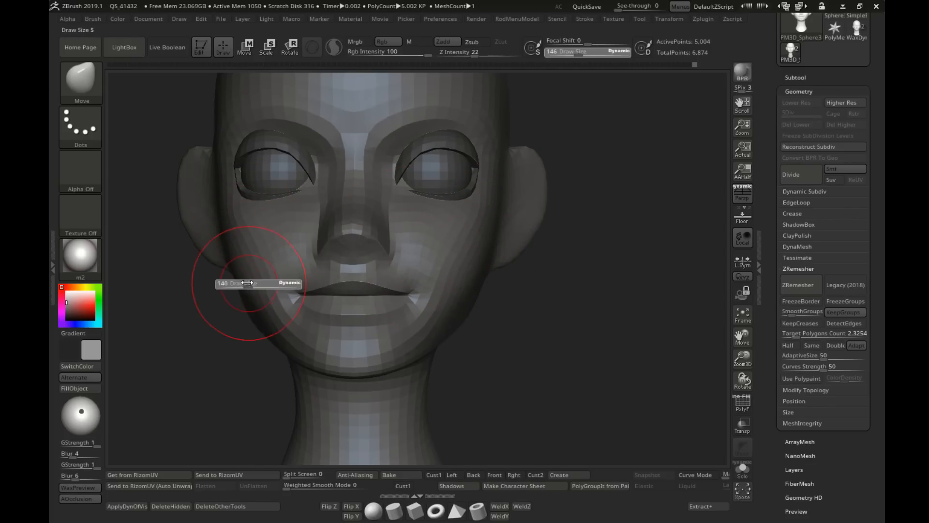
left_click(245, 283)
key("s")
left_click(240, 310)
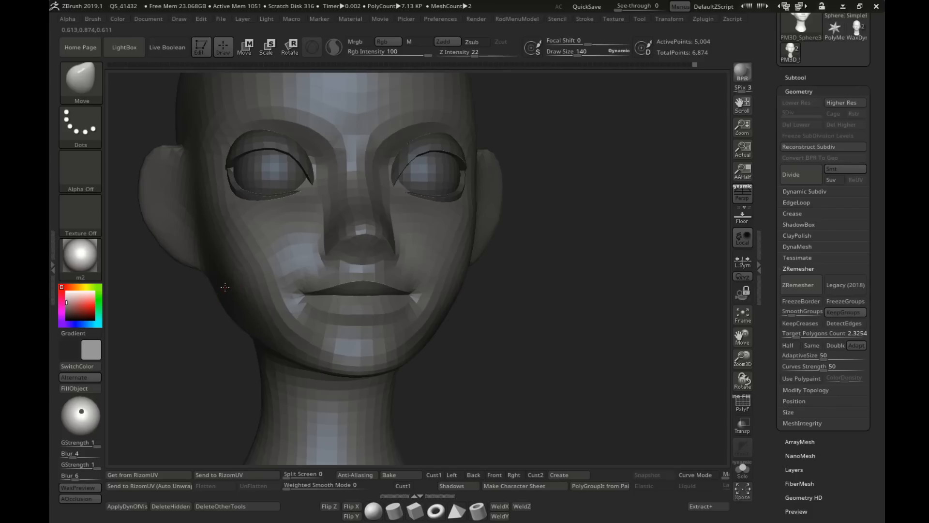
right_click_drag(221, 267, 257, 266)
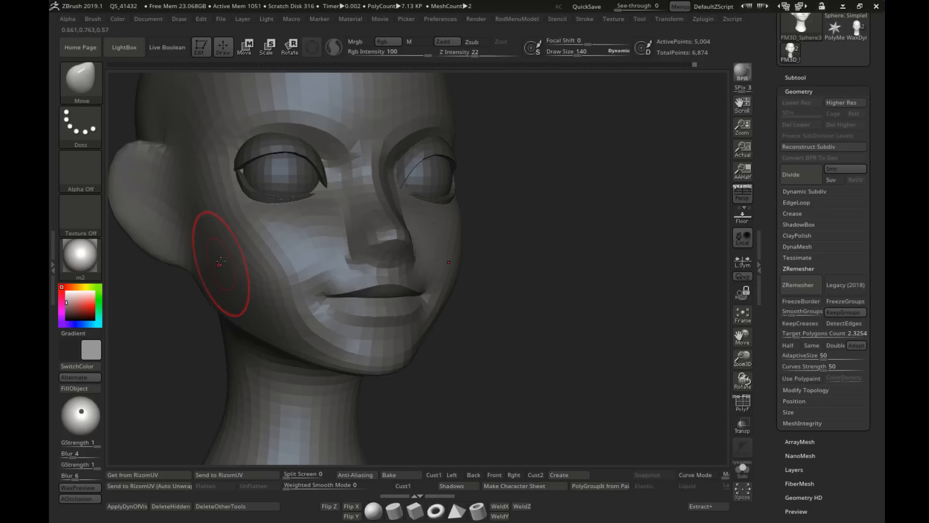
left_click_drag(256, 314, 235, 274, "shift")
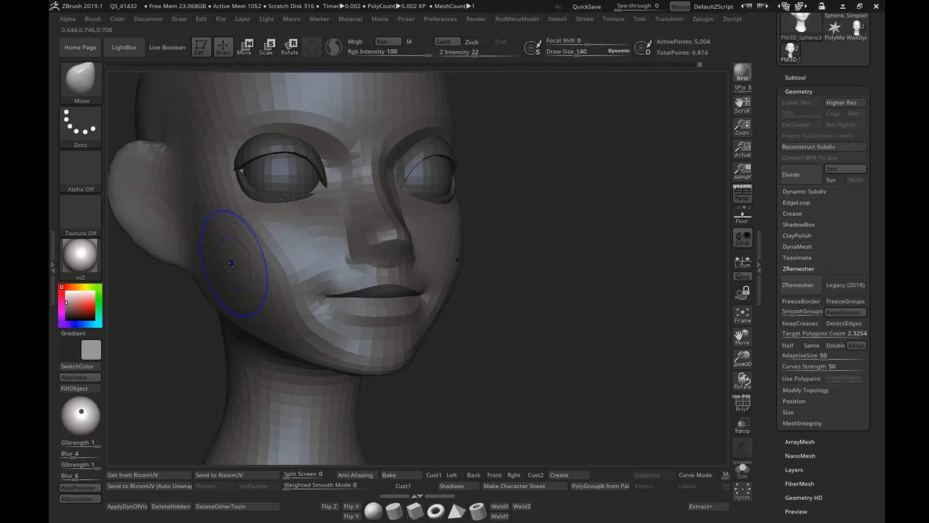
right_click_drag(235, 274, 291, 269)
Step: Refine the lips and mouth corners from the front with the Move brush, reducing the draw size to 39
right_click_drag(290, 269, 472, 281, "ctrl")
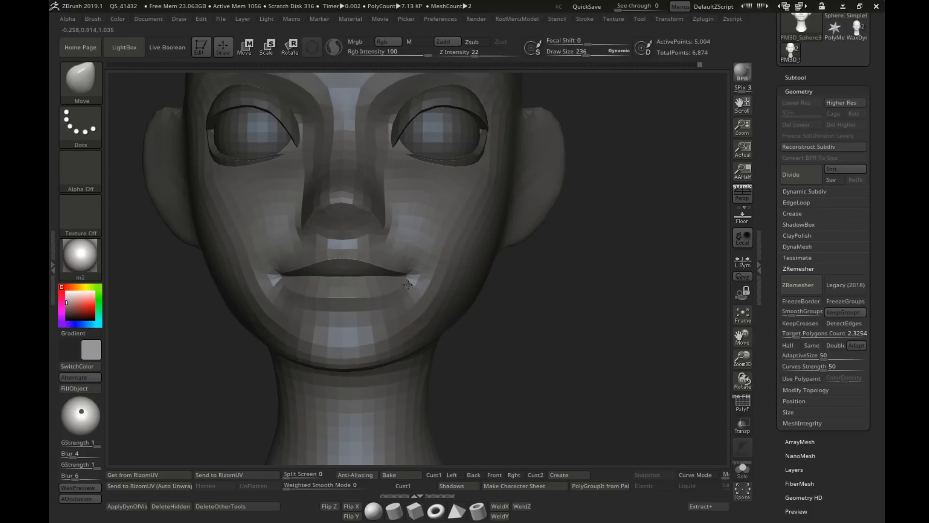
key("s")
left_click_drag(409, 285, 401, 284)
key("s")
mouse_move(346, 270)
left_mouse_down()
mouse_move(400, 270)
mouse_move(397, 280)
left_mouse_up()
key("s")
key("s")
mouse_move(395, 287)
right_mouse_down("alt")
mouse_move(455, 275)
mouse_move(428, 295)
right_mouse_up("alt")
key("s")
left_click_drag(426, 264, 423, 265)
mouse_move(425, 265)
right_mouse_down()
mouse_move(395, 251)
mouse_move(386, 258)
right_mouse_up()
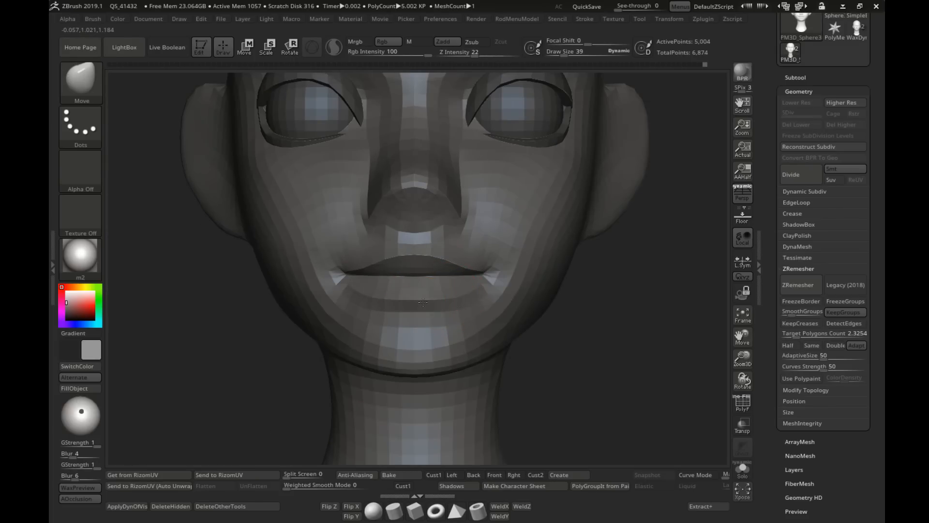
Step: Reshape the lower lip and its outer ends using the Move brush at draw size 119
key("s")
left_click_drag(451, 294, 454, 292)
right_click_drag(454, 290, 410, 287)
key("s")
left_click_drag(442, 287, 453, 287)
mouse_move(465, 289)
right_mouse_down("ctrl")
mouse_move(460, 305)
mouse_move(403, 304)
right_mouse_up("ctrl")
Step: Set the Move draw size to 26 and refine the lower lip's profile from the side
key("s")
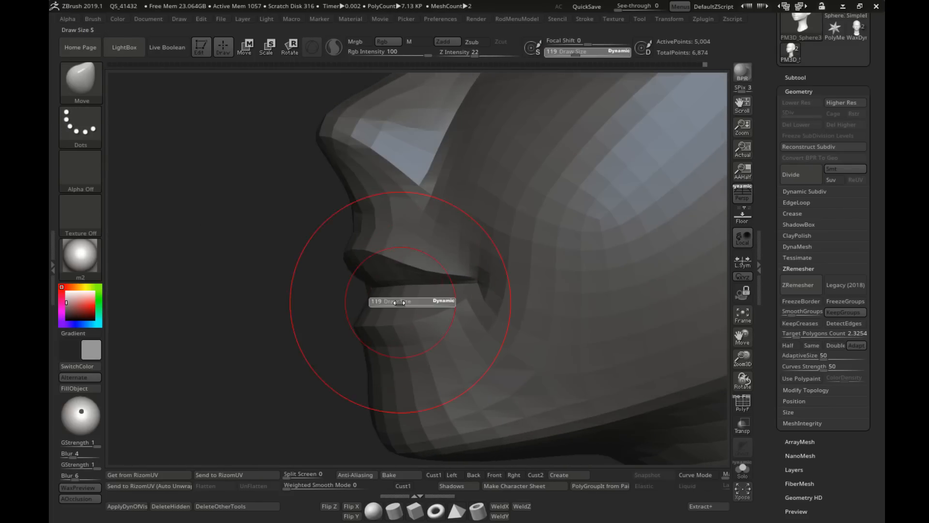
left_click_drag(401, 303, 378, 304)
key("s")
right_click_drag(385, 304, 396, 306, "shift")
key("s")
left_click_drag(396, 305, 399, 305)
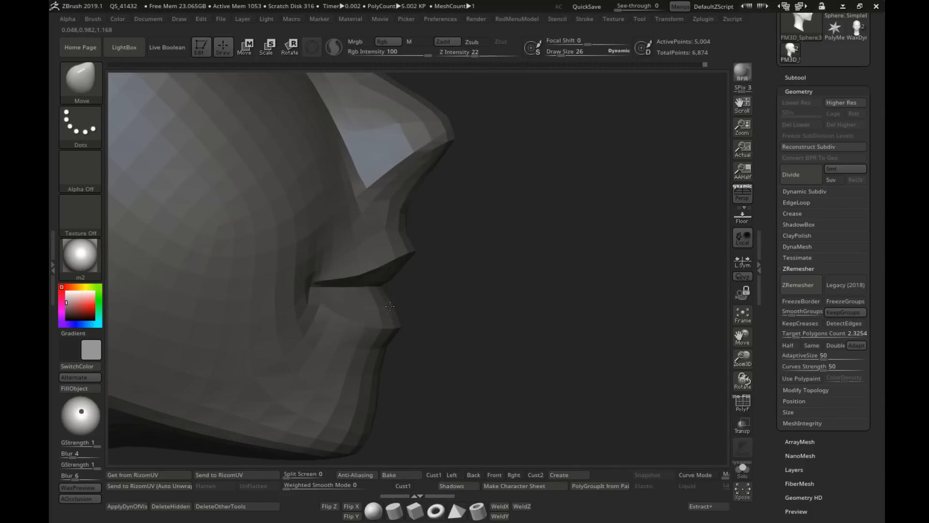
right_click_drag(390, 306, 401, 296, "shift")
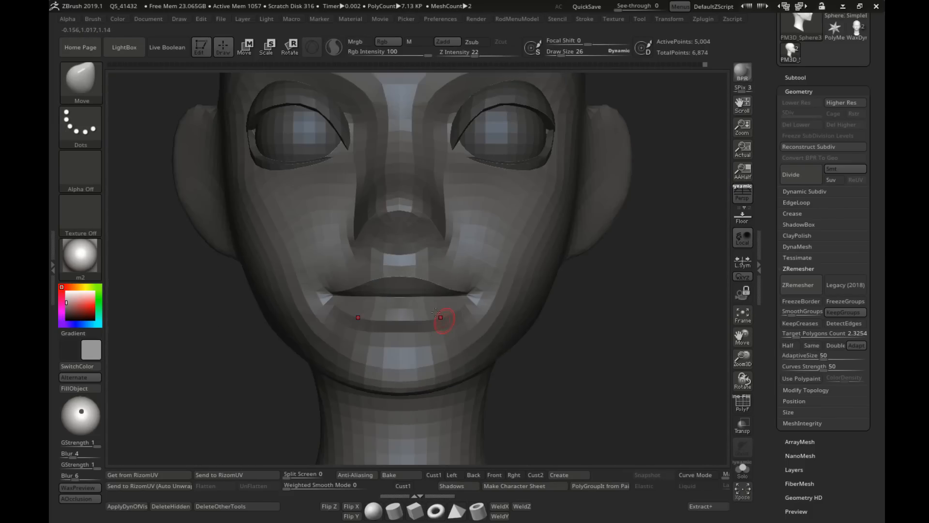
Step: Adjust the mouth corner and adjoining lip edges using the Move brush at draw size 54
right_click_drag(446, 315, 431, 276, "alt")
key("s")
left_click_drag(448, 267, 457, 264)
right_click_drag(458, 265, 435, 268)
key("s")
left_click_drag(438, 271, 434, 271)
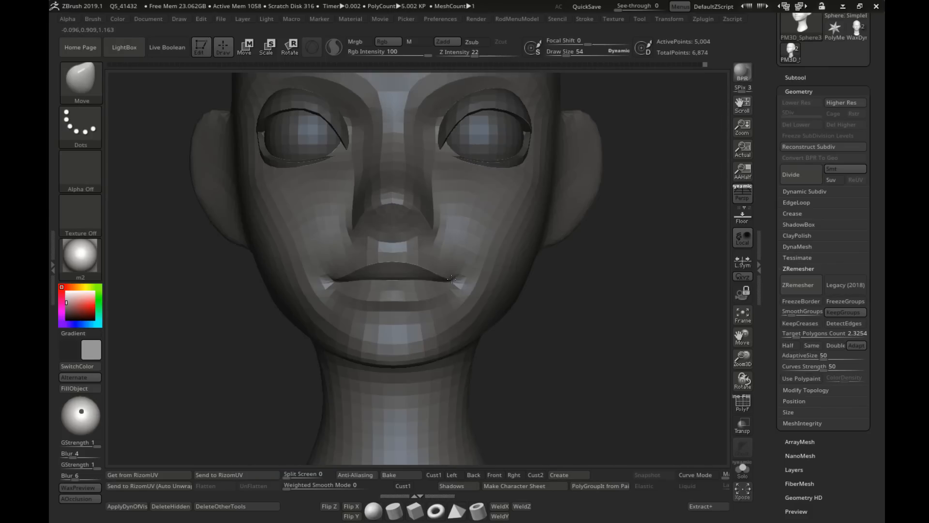
right_click_drag(450, 271, 530, 265)
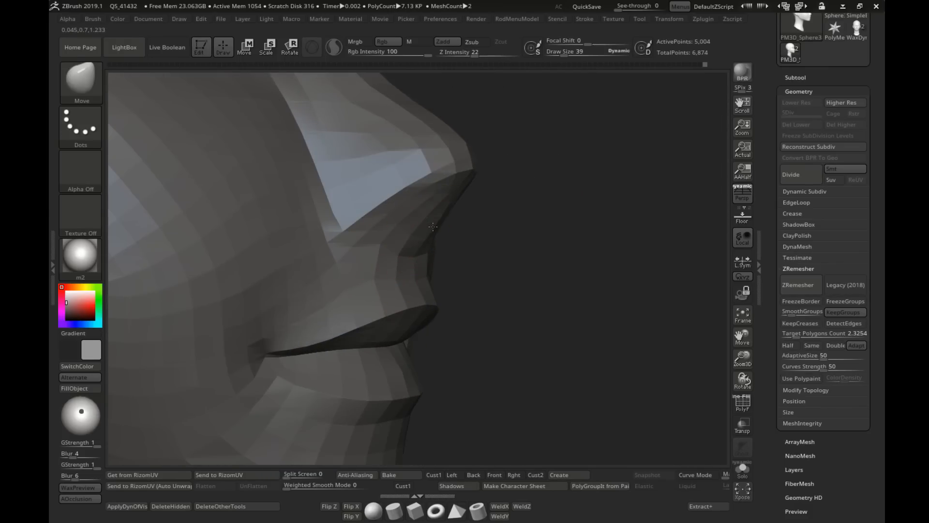
Step: Reshape the underside, tip and bridge of the nose in profile, using the Move brush at up to draw size 104
right_click_drag(407, 202, 419, 205)
key("s")
mouse_move(420, 205)
left_mouse_down()
mouse_move(429, 205)
mouse_move(386, 214)
left_mouse_up()
key("s")
left_click_drag(421, 186, 422, 173)
right_click_drag(406, 159, 401, 150, "ctrl")
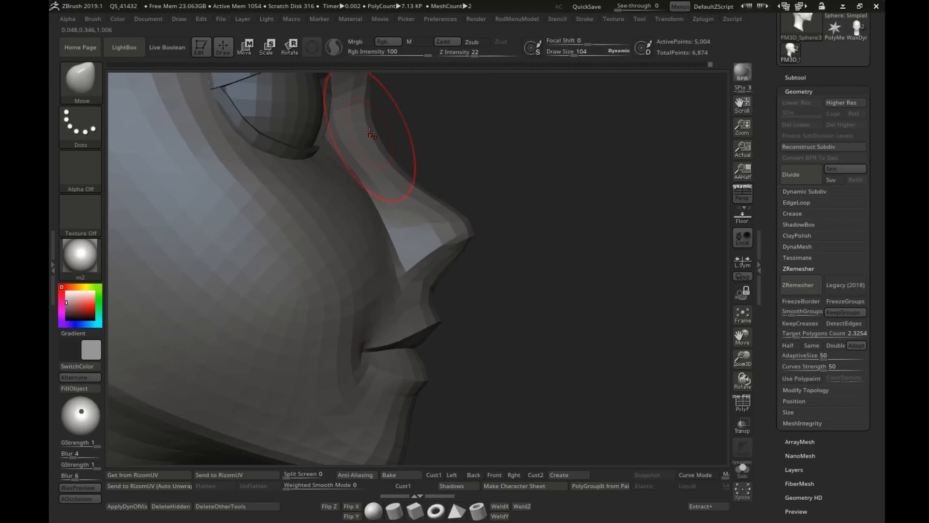
key("s")
left_click_drag(365, 189, 356, 189)
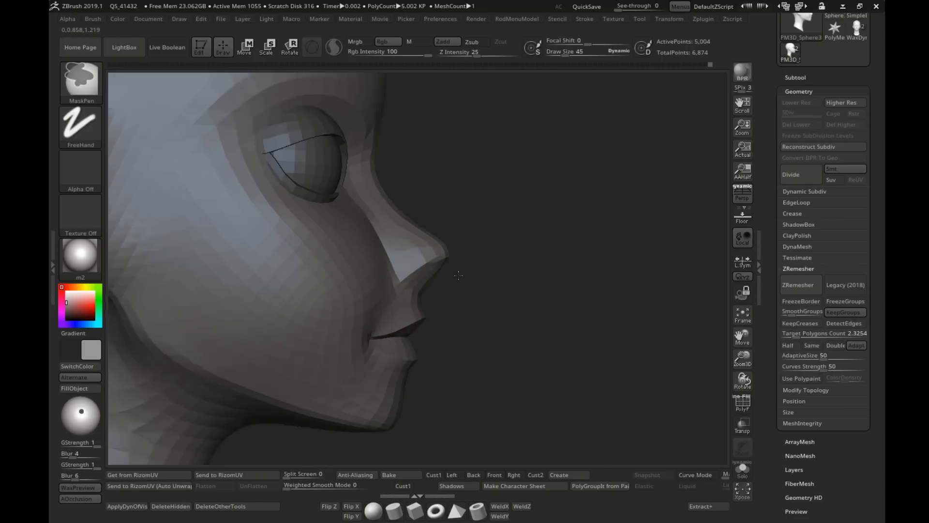
Step: Set the Move draw size to 73 and soften the transition from the nose to the outer cheek
mouse_move(503, 289)
right_mouse_down("ctrl")
mouse_move(486, 303)
mouse_move(440, 293)
mouse_move(367, 244)
right_mouse_up("ctrl")
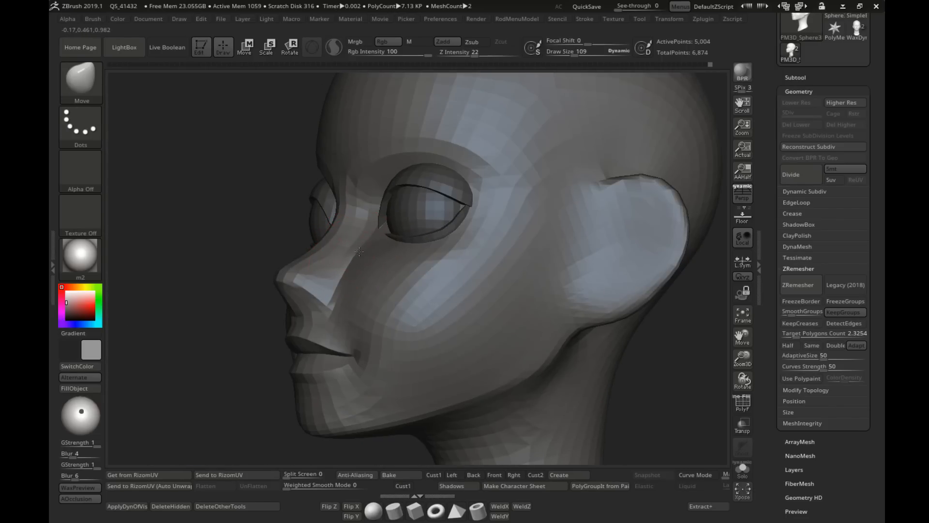
key("s")
left_click_drag(371, 246, 350, 248)
key("s")
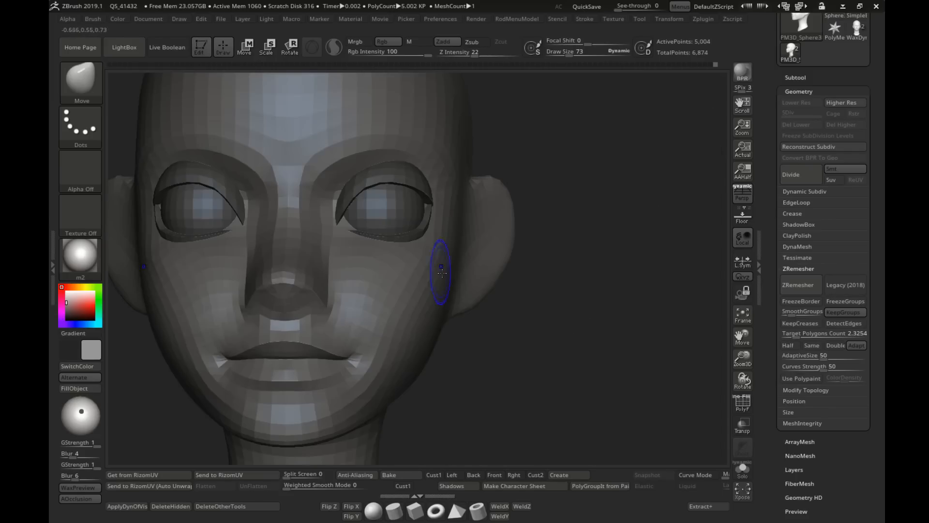
mouse_move(438, 211)
right_mouse_down("ctrl")
mouse_move(438, 252)
mouse_move(438, 211)
right_mouse_up("ctrl")
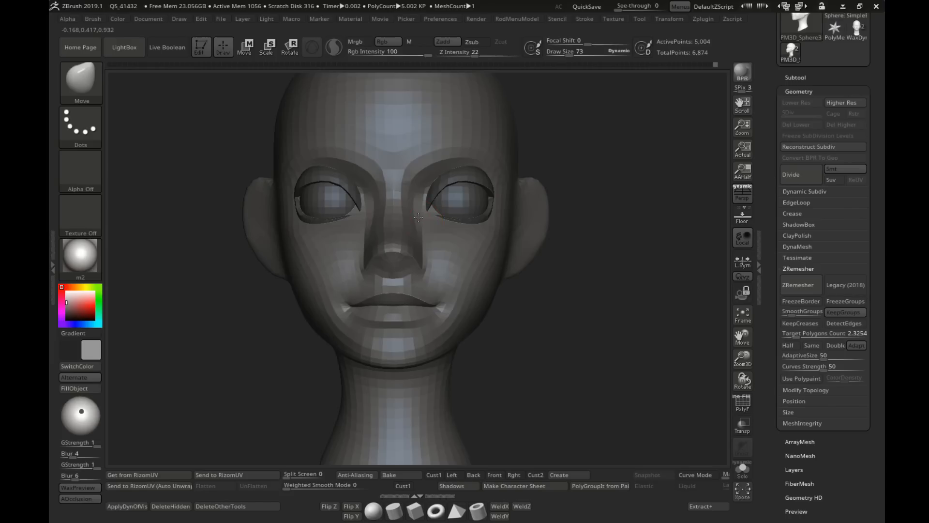
Step: Adjust the nose bridge between the eyes from the front with the Move brush
left_click_drag(411, 221, 409, 220)
right_click_drag(403, 224, 404, 267, "ctrl")
right_click_drag(532, 299, 513, 302)
right_click_drag(514, 302, 513, 243, "ctrl")
right_click_drag(513, 242, 557, 266)
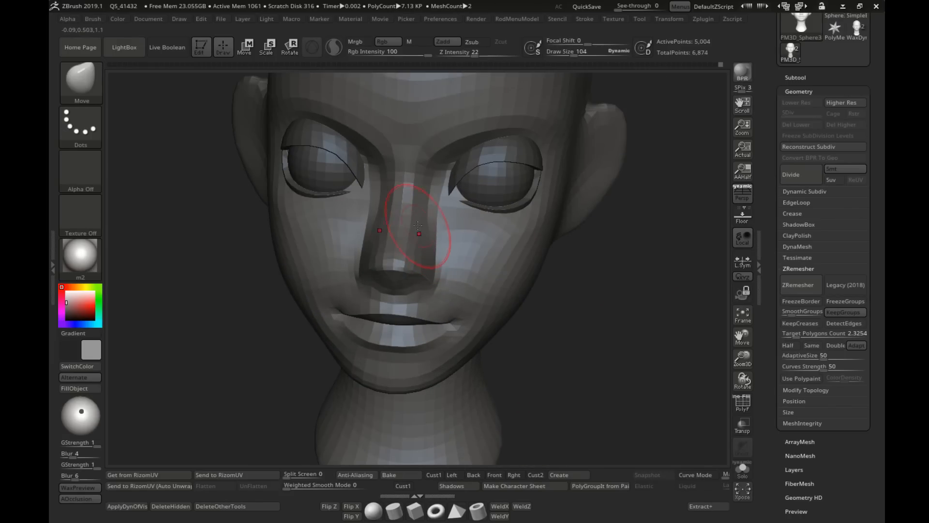
Step: Refine the sides of the nose and the area around the mouth using the Move brush at draw size 104
right_click_drag(443, 242, 465, 230)
right_click_drag(466, 229, 465, 271, "ctrl")
right_click_drag(571, 270, 527, 270, "alt")
right_click_drag(528, 270, 405, 232)
mouse_move(390, 287)
right_mouse_down()
mouse_move(377, 299)
mouse_move(408, 301)
mouse_move(379, 285)
right_mouse_up()
mouse_move(387, 330)
right_mouse_down("ctrl")
mouse_move(482, 320)
mouse_move(390, 282)
mouse_move(349, 296)
mouse_move(374, 293)
mouse_move(360, 277)
mouse_move(373, 290)
mouse_move(420, 295)
mouse_move(409, 291)
right_mouse_up("ctrl")
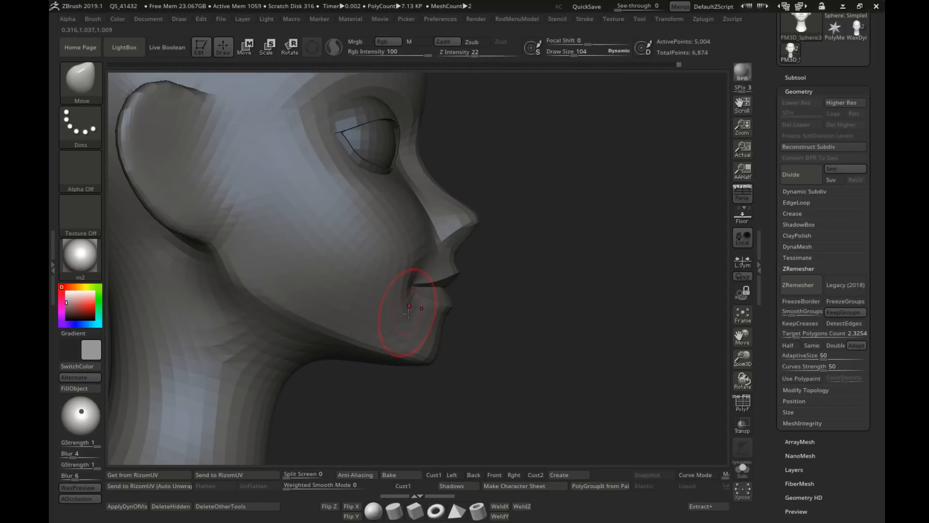
Step: Make the eye subtool Sphere2 active and set the selection brush to SelectRect
right_click_drag(531, 356, 489, 309, "ctrl")
mouse_move(552, 315)
right_mouse_down()
mouse_move(526, 326)
mouse_move(525, 315)
mouse_move(551, 314)
right_mouse_up()
right_click_drag(551, 315, 551, 356)
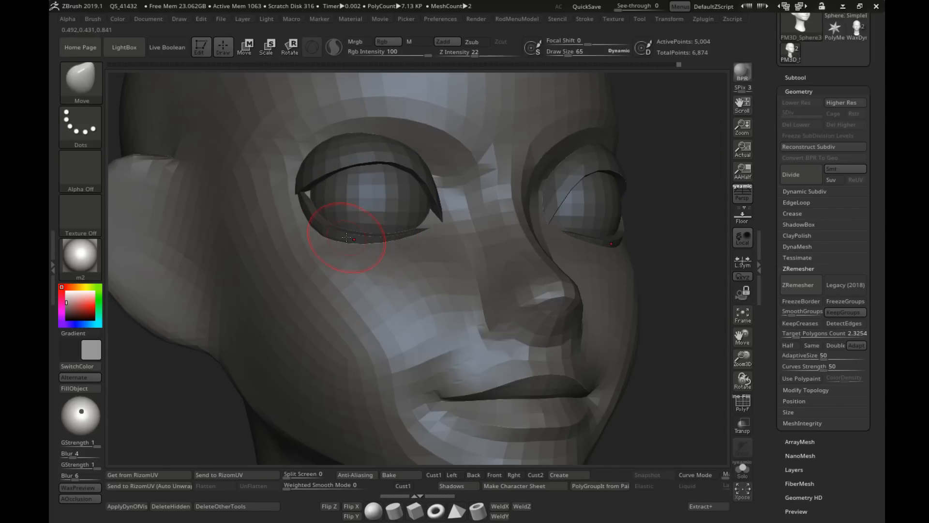
left_click(349, 234, "alt")
right_click_drag(349, 234, 353, 242)
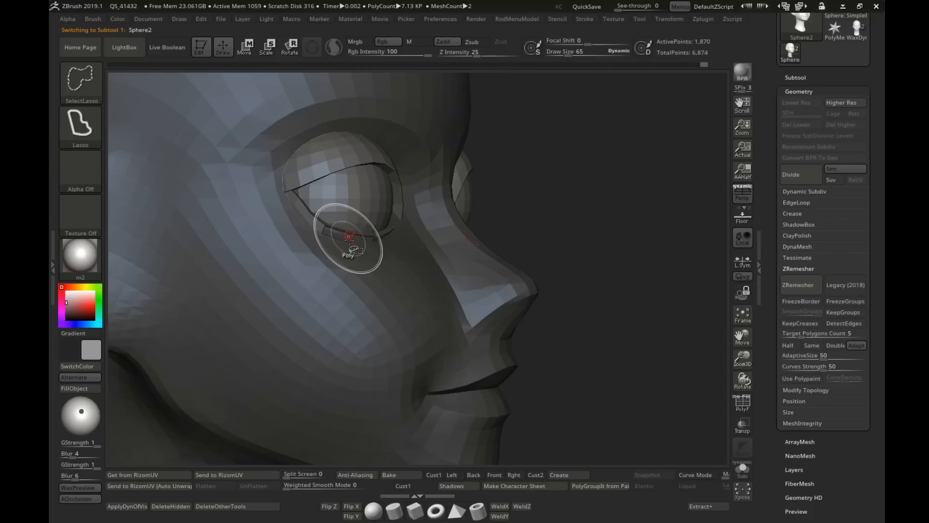
left_click(99, 100)
left_click(362, 144)
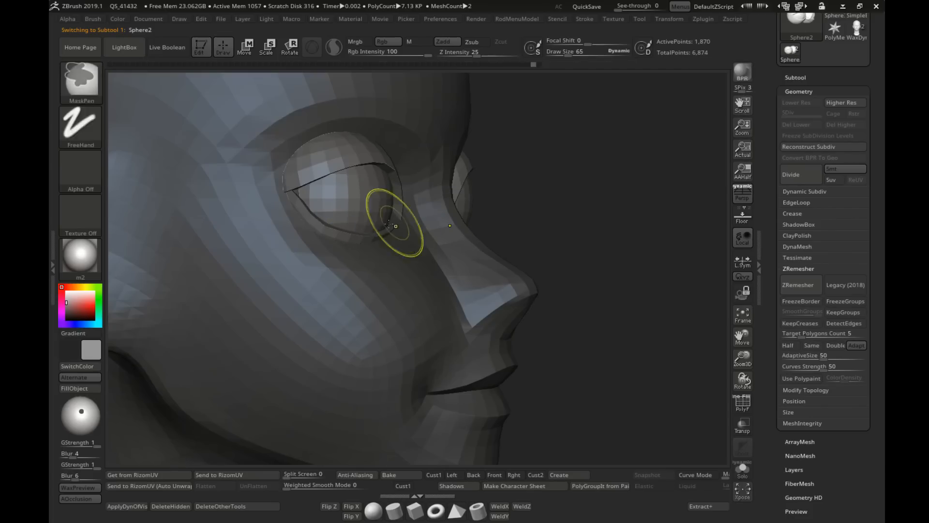
Step: Isolate the lower eyelid, then show the whole eye again with everything except that eyelid masked
left_click(327, 226, "ctrl+shift")
left_click(571, 227, "ctrl")
left_click(571, 226, "ctrl+shift")
left_click(571, 227, "ctrl")
right_click_drag(346, 232, 388, 237)
Step: Rotate the lower eyelid about 9 degrees, shift it slightly back along the depth axis, and clear the mask
key("w")
left_click_drag(384, 227, 389, 219)
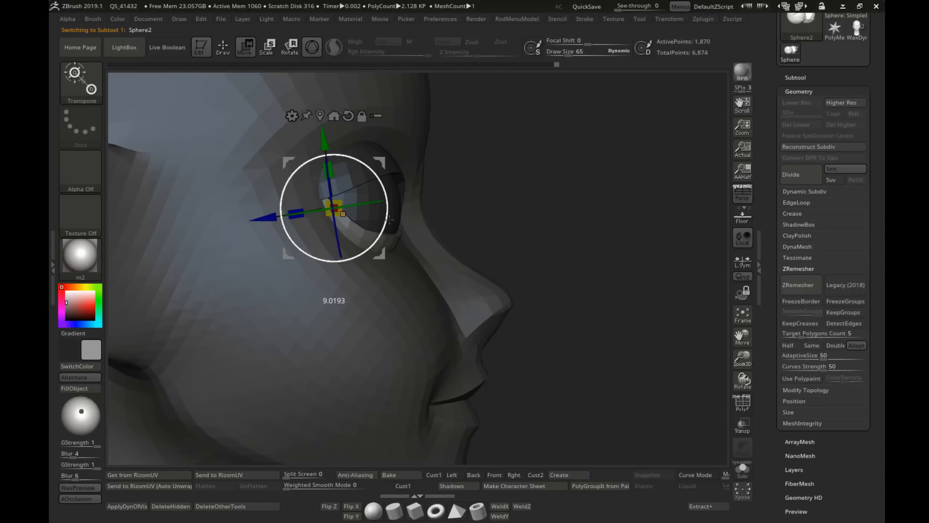
left_click_drag(264, 215, 263, 214)
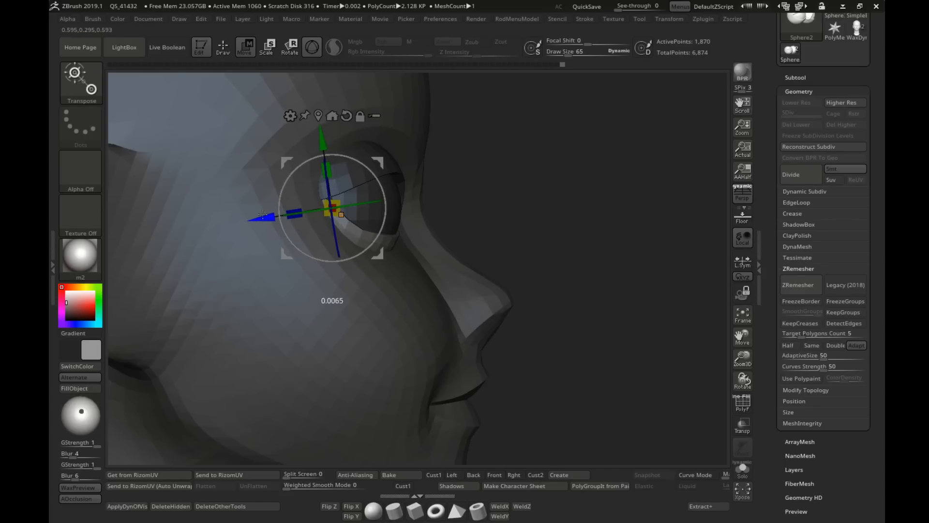
right_click_drag(413, 244, 475, 243, "shift")
left_click(514, 202, "ctrl")
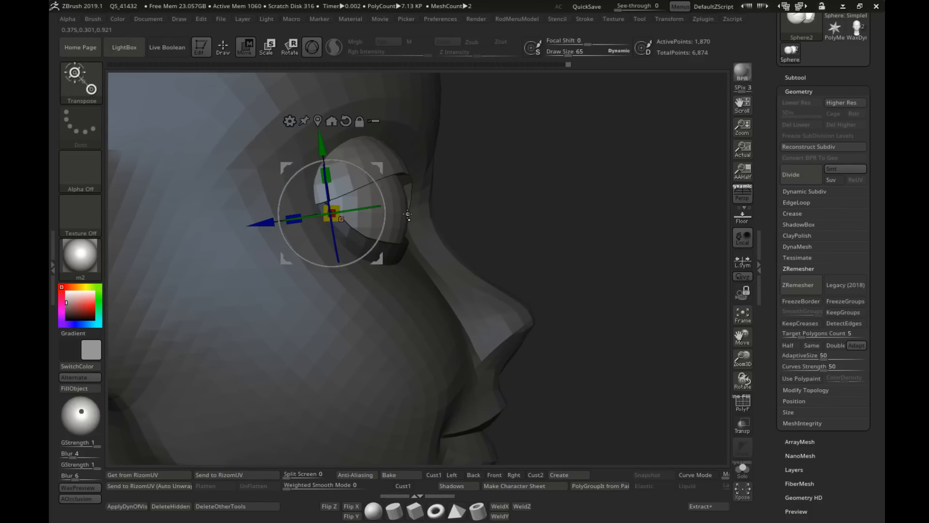
Step: Isolate the eyeball inside the eyelids, mask it, and show the whole eye again with only the lids unmasked
left_click(224, 51)
left_click(406, 228, "ctrl+shift")
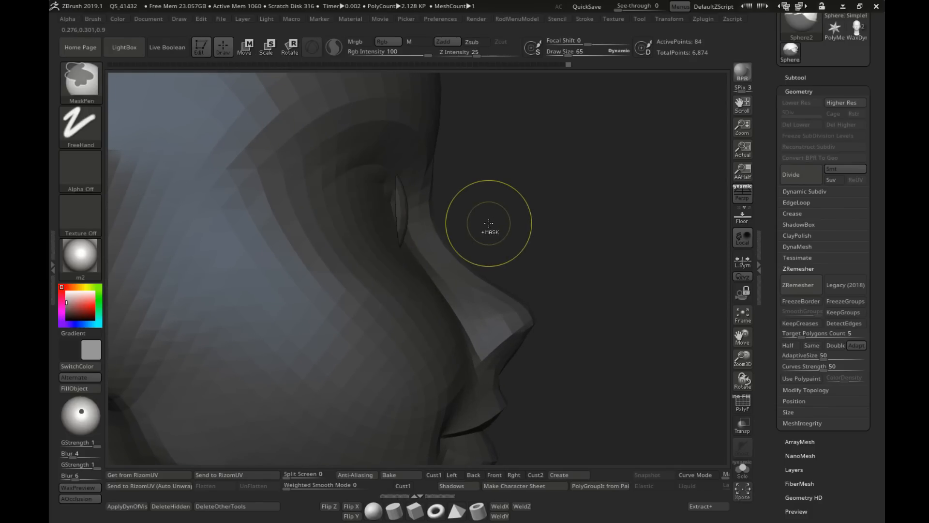
left_click(404, 207, "ctrl+shift")
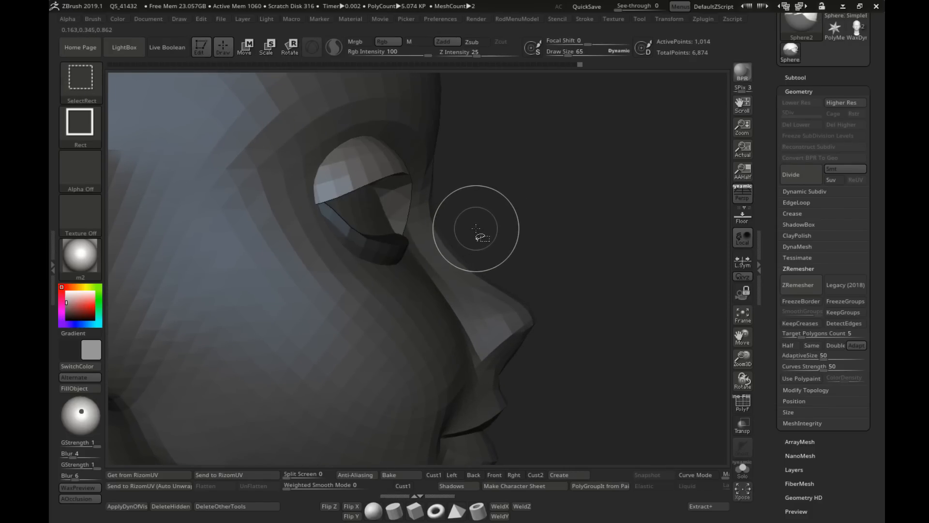
left_click_drag(533, 203, 581, 288, "ctrl+shift")
left_click(558, 241, "ctrl")
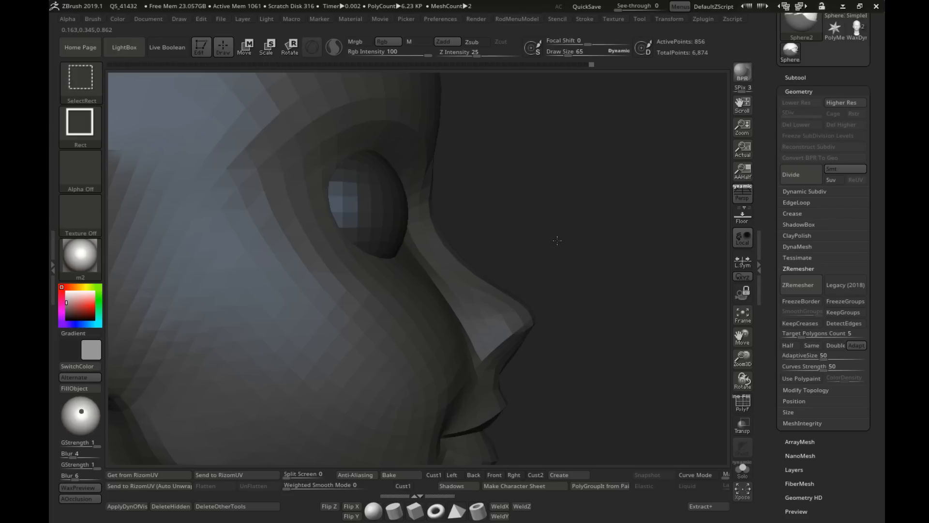
left_click(558, 241, "ctrl+shift")
Step: Clear the eyeball mask and shift the whole eye along the depth axis with the gizmo to fit the socket
right_click_drag(391, 239, 413, 267, "alt")
key("w")
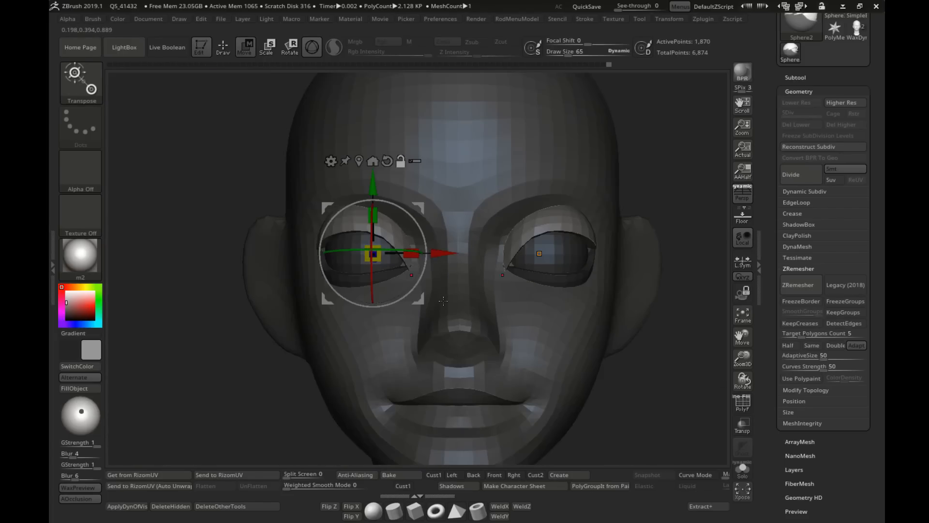
left_click_drag(466, 234, 465, 234)
right_click_drag(279, 227, 261, 182, "alt")
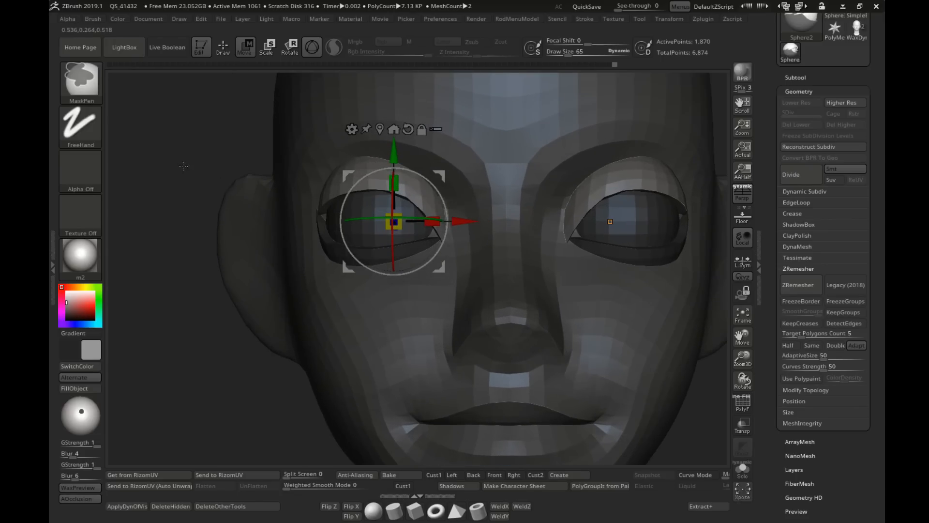
right_click_drag(182, 166, 193, 141, "alt")
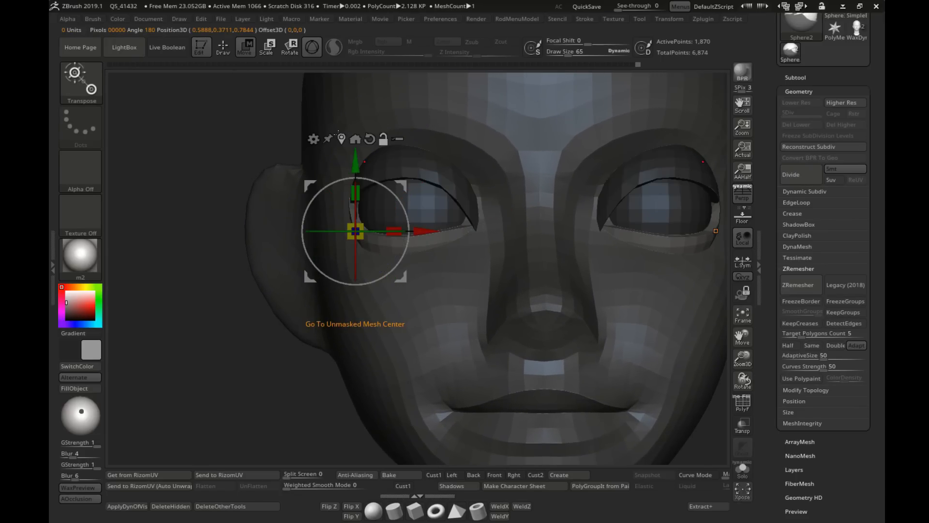
left_click_drag(397, 204, 489, 234)
right_click_drag(339, 257, 374, 246, "shift")
Step: Set the draw size to 95, mask only the eyeball by isolating it, and bring the eyelids back into view
left_click(224, 46)
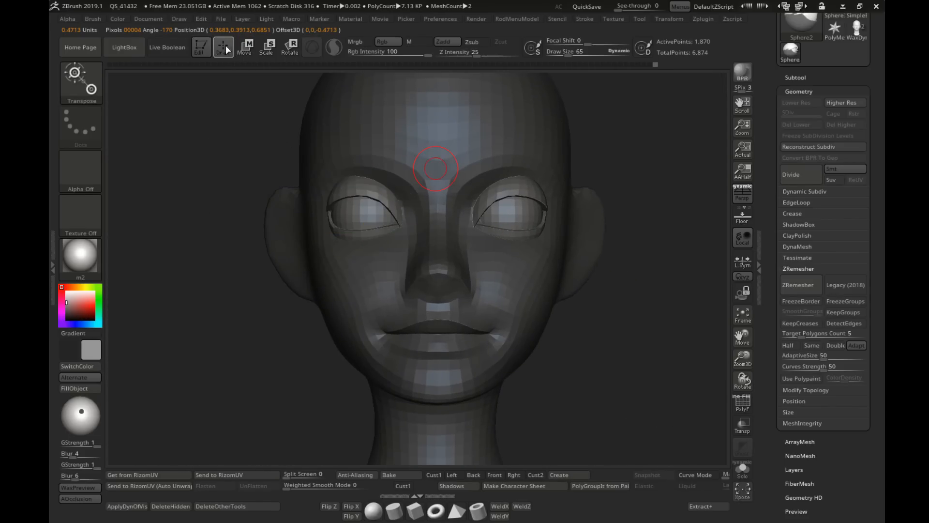
right_click_drag(339, 213, 465, 224, "alt")
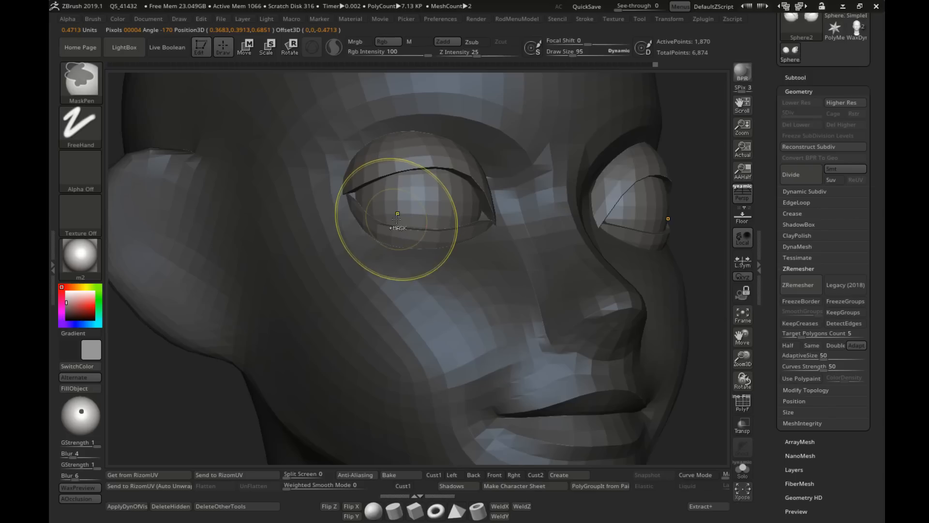
left_click(420, 208, "ctrl+shift")
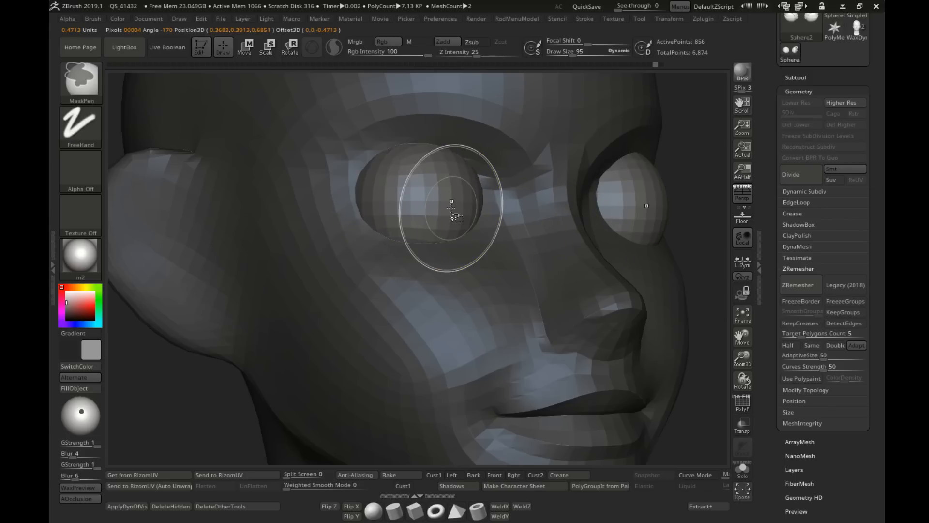
left_click(702, 170, "ctrl+shift")
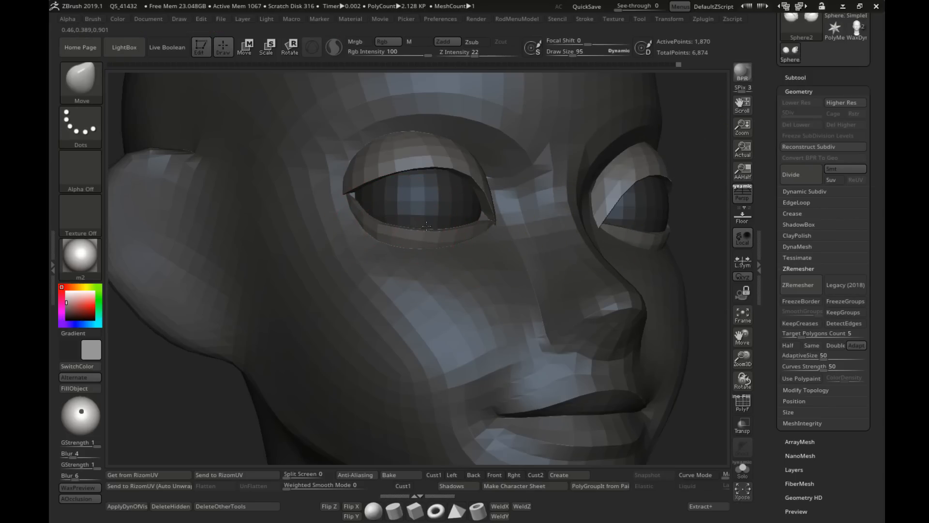
Step: Reshape the lower eyelid's edge with the Move brush, reducing the draw size from 95 to 90
right_click_drag(454, 230, 440, 238, "shift")
left_click_drag(446, 229, 447, 222)
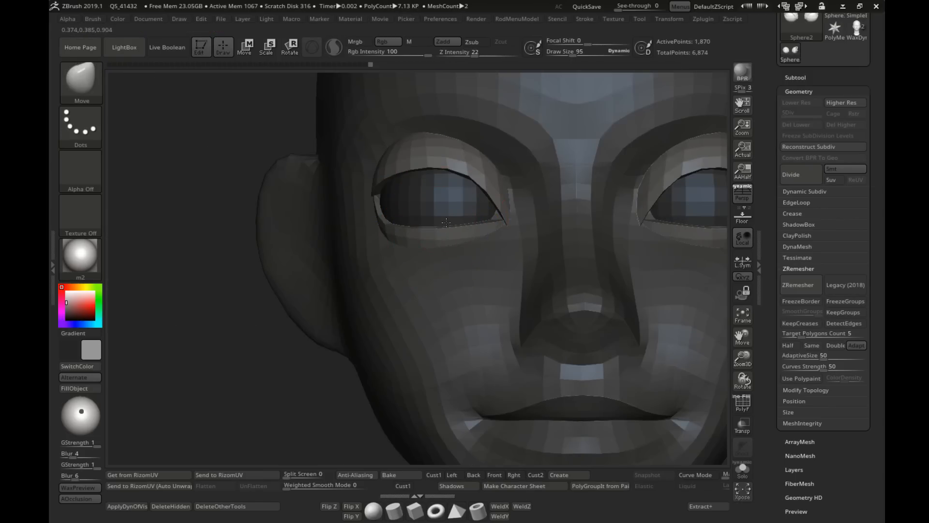
right_click_drag(396, 219, 389, 216)
key("s")
right_click_drag(386, 218, 426, 218)
mouse_move(503, 290)
right_mouse_down()
mouse_move(421, 292)
mouse_move(494, 293)
right_mouse_up()
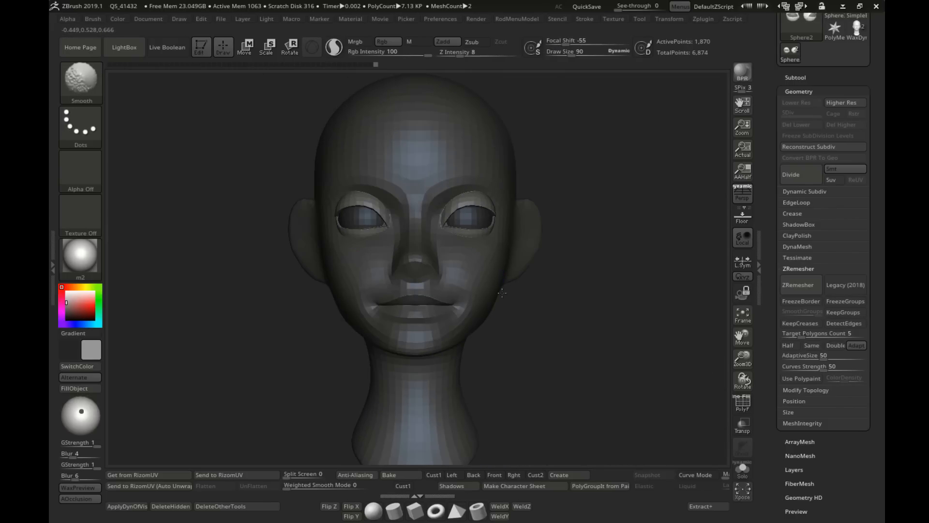
Step: Adjust the outer corner of the eyelids using the Move Topological brush at draw size 104, and reduce the draw size to 90
right_click_drag(427, 241, 430, 296, "ctrl")
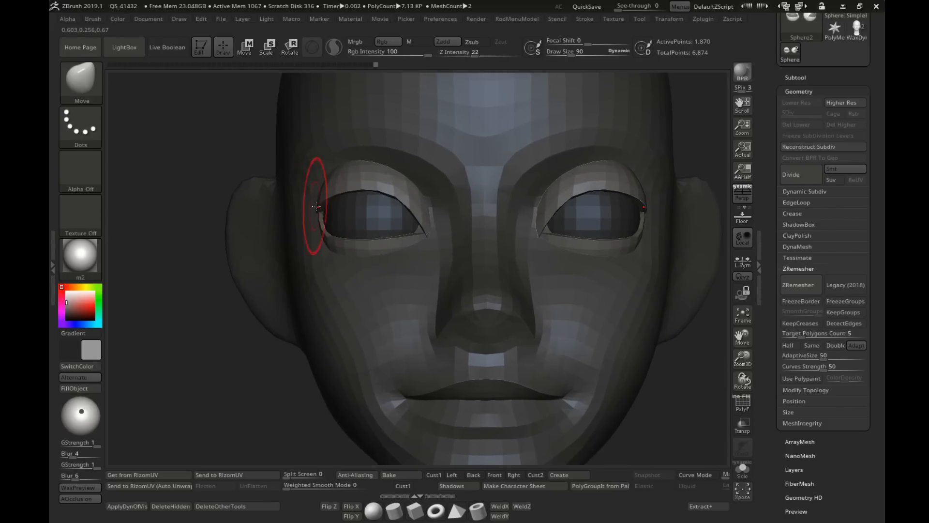
right_click_drag(313, 203, 380, 208)
key("b")
key("m")
key("t")
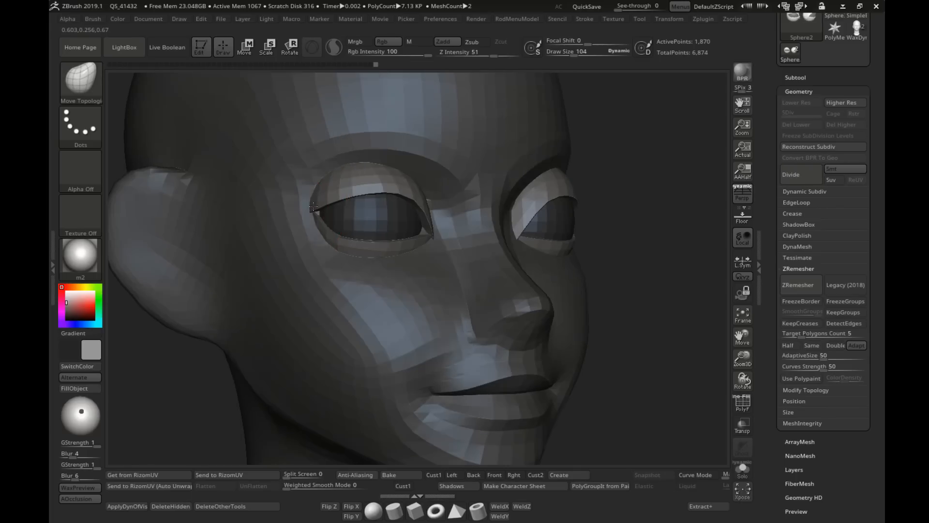
key("ctrl")
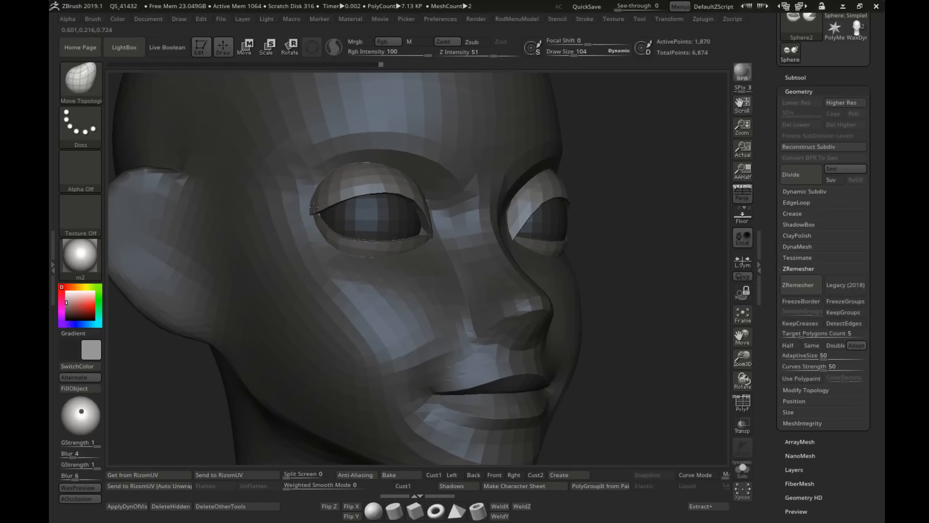
mouse_move(314, 208)
right_mouse_down()
mouse_move(341, 208)
mouse_move(411, 245)
mouse_move(364, 218)
right_mouse_up()
key("f")
key("s")
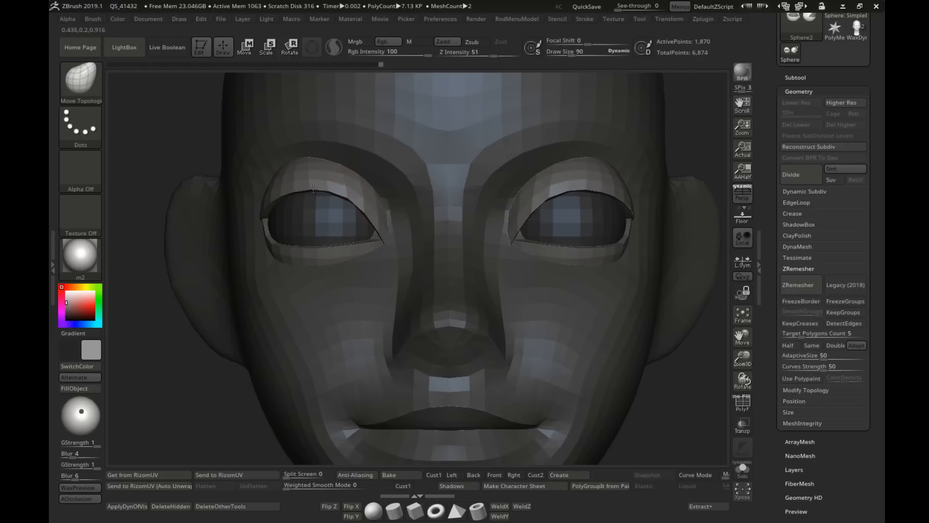
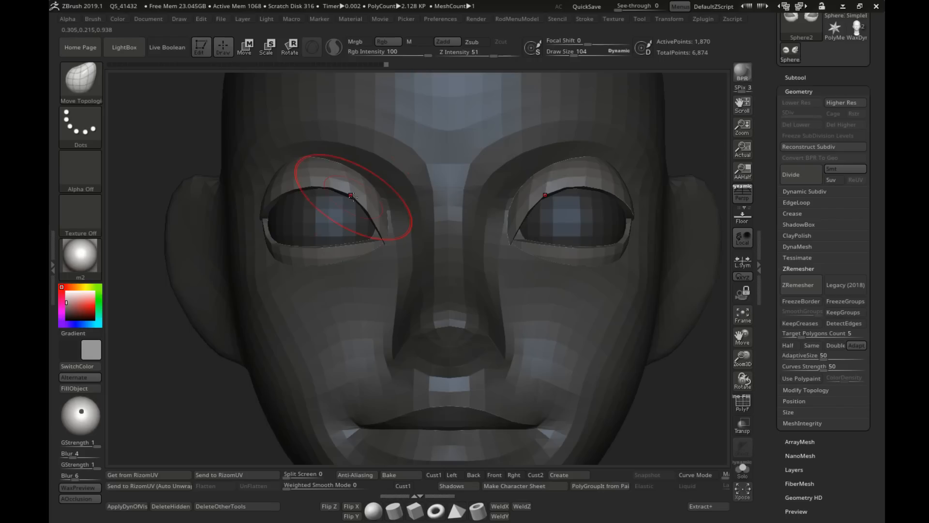
Step: Fine-tune the lower eyelid edge against the eyeball with the Move Topological brush and reduce the draw size to 39
key("f")
right_click_drag(356, 209, 395, 234)
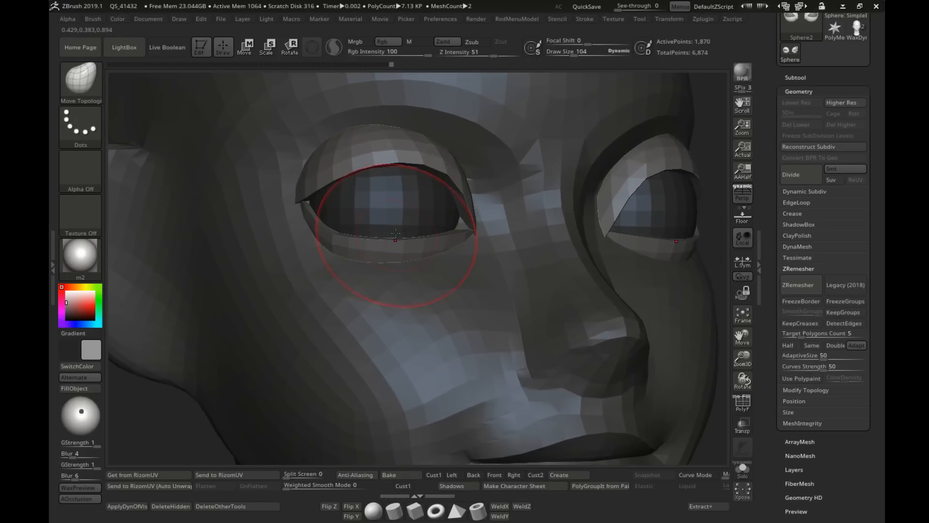
key("s")
left_click_drag(392, 238, 387, 238)
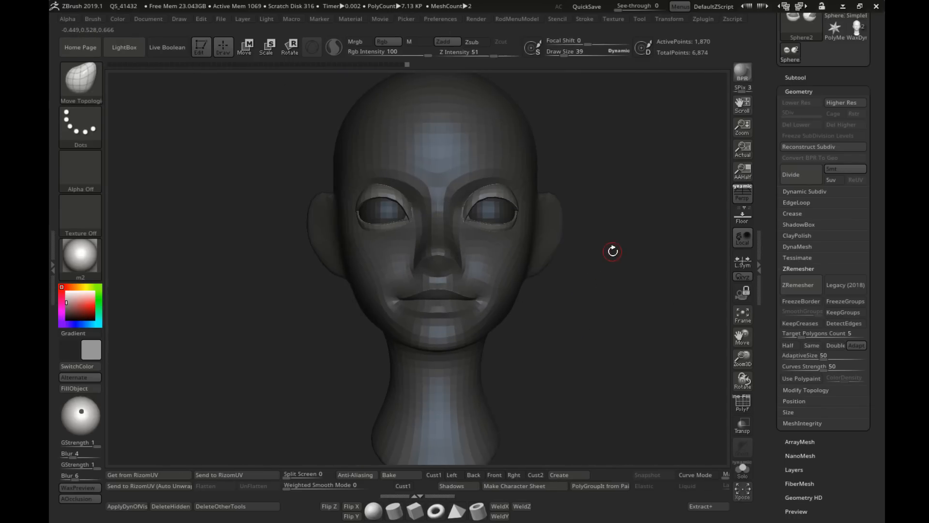
Step: Nudge the eye with the transform gizmo to fit the socket in front and side views, undo the first attempt, and return to sculpting
left_click_drag(613, 252, 647, 303, "ctrl")
right_click_drag(647, 303, 542, 271)
right_click_drag(542, 271, 568, 293, "ctrl")
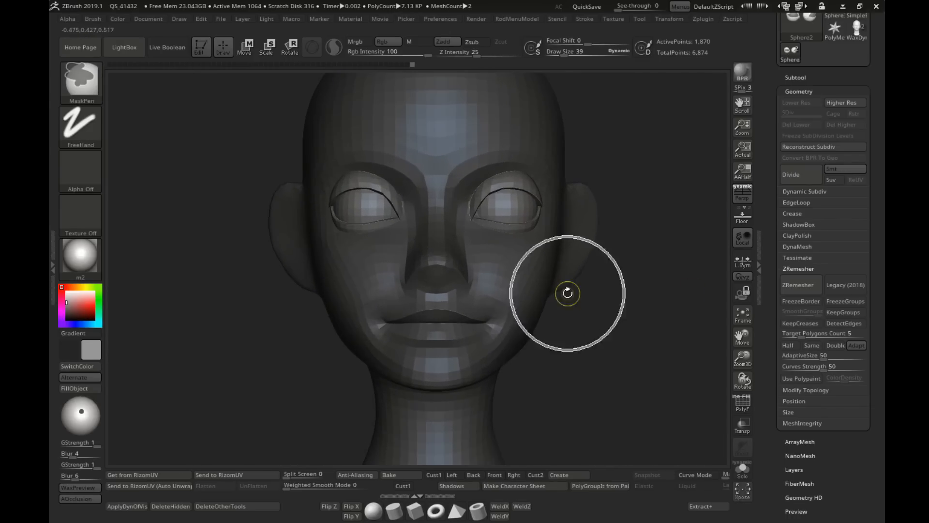
key("w")
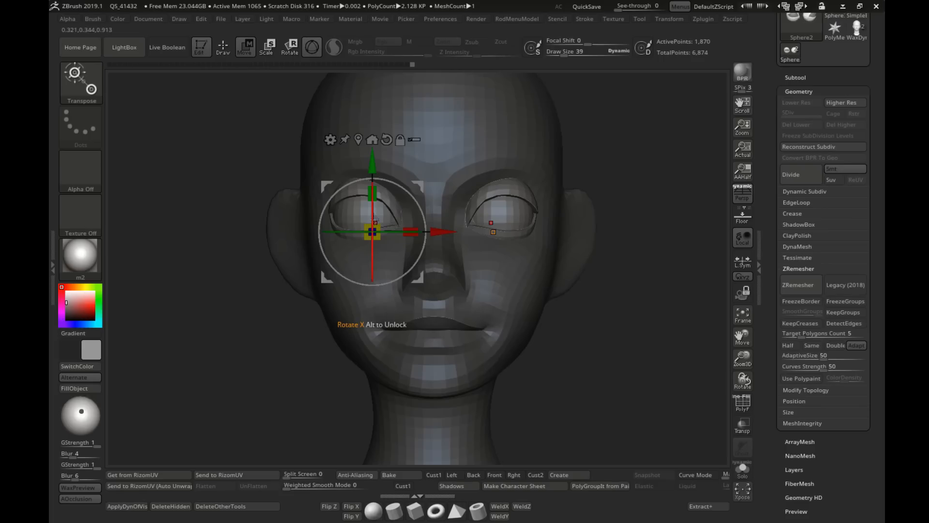
left_click_drag(376, 219, 382, 221)
key("ctrl+z")
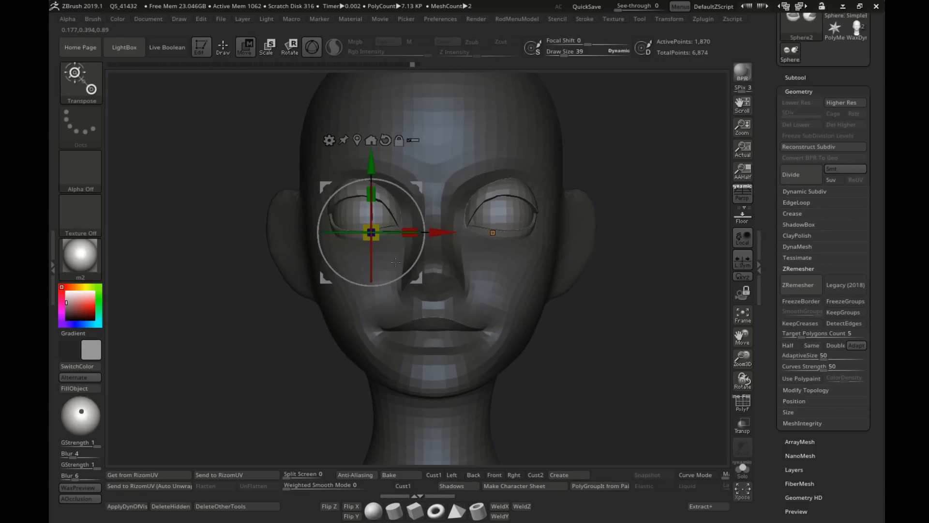
right_click_drag(375, 181, 360, 200, "alt")
left_click_drag(365, 176, 343, 158)
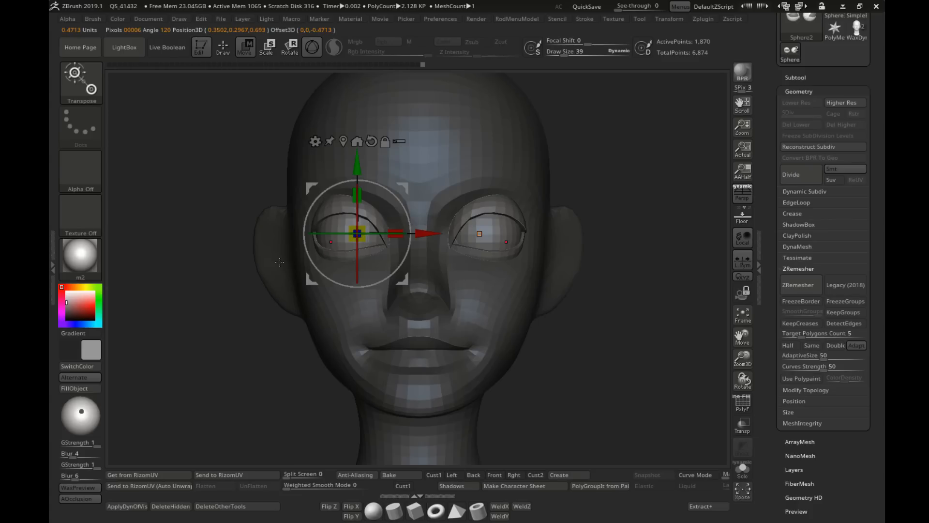
right_click_drag(280, 262, 298, 253, "shift")
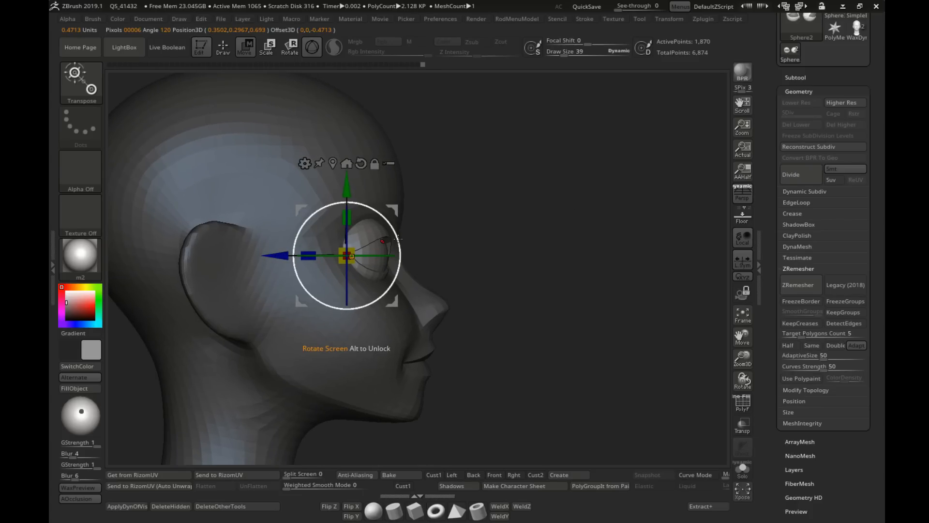
right_click_drag(398, 238, 322, 220)
left_click(225, 51)
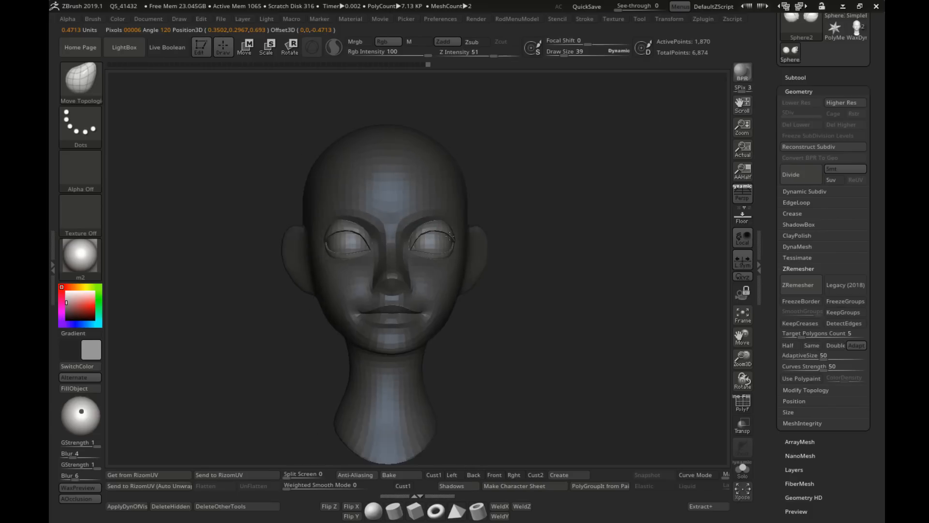
Step: Raise the draw size to 119 and make the head the active subtool
right_click_drag(513, 213, 509, 242, "ctrl")
mouse_move(508, 242)
right_mouse_down()
mouse_move(468, 258)
mouse_move(490, 295)
right_mouse_up()
mouse_move(490, 295)
right_mouse_down("alt")
mouse_move(476, 321)
mouse_move(480, 307)
right_mouse_up("alt")
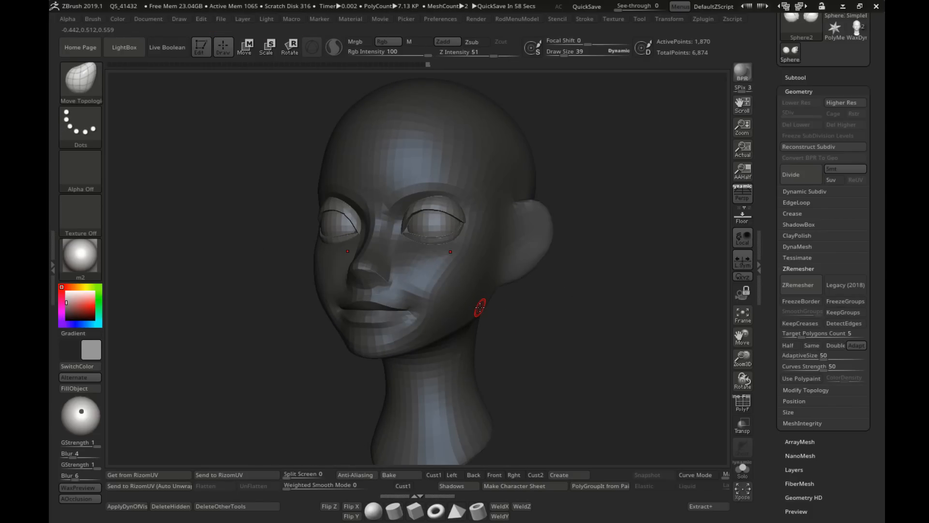
mouse_move(475, 289)
right_mouse_down("shift")
mouse_move(494, 263)
mouse_move(550, 257)
right_mouse_up("shift")
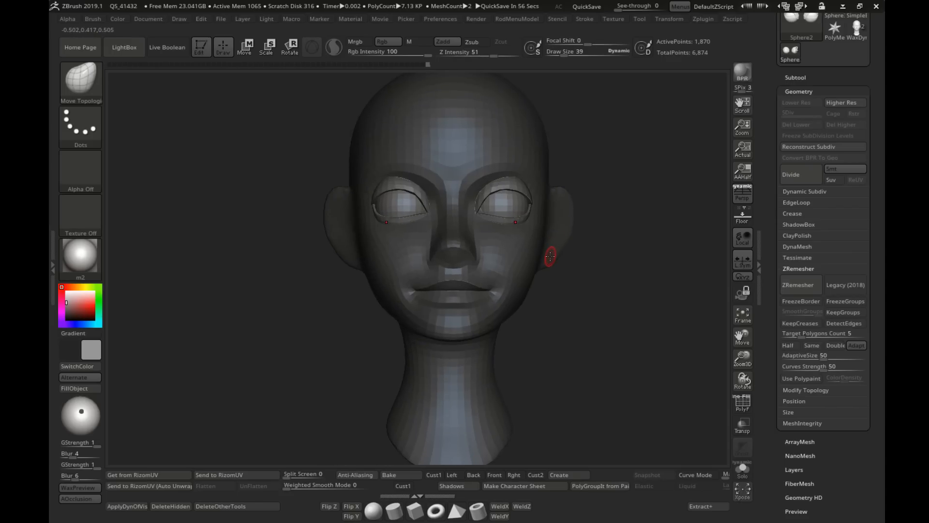
key("s")
left_click_drag(551, 258, 564, 259)
mouse_move(565, 285)
right_mouse_down()
mouse_move(547, 307)
mouse_move(549, 295)
right_mouse_up()
mouse_move(549, 295)
right_mouse_down("shift")
mouse_move(462, 267)
mouse_move(455, 290)
mouse_move(499, 292)
mouse_move(514, 309)
right_mouse_up("shift")
mouse_move(513, 309)
right_mouse_down("alt")
mouse_move(481, 301)
mouse_move(497, 280)
right_mouse_up("alt")
key("s")
left_click_drag(496, 280, 495, 280)
left_click(504, 259, "alt")
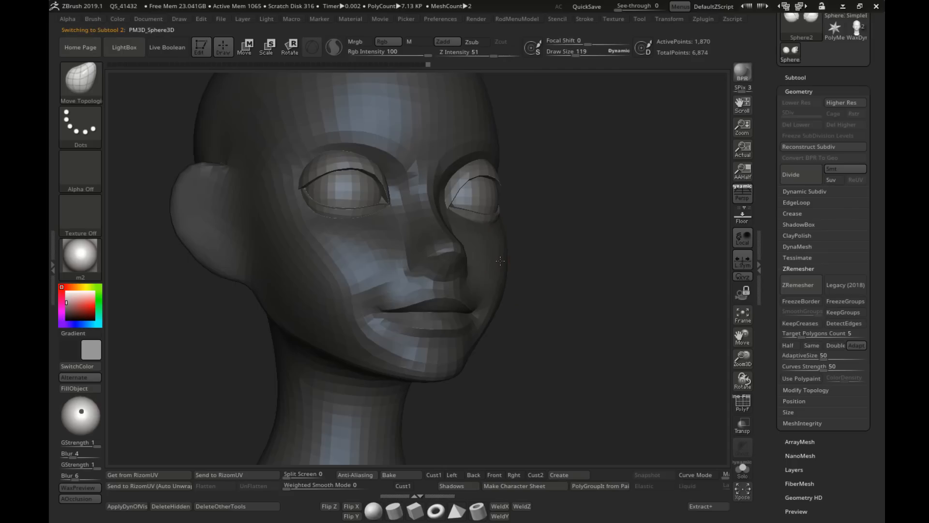
right_click_drag(504, 260, 498, 260)
Step: Reduce the draw size to 99 and reshape the cheek below the eye, smoothing its surface
key("s")
right_click_drag(395, 254, 373, 260)
key("s")
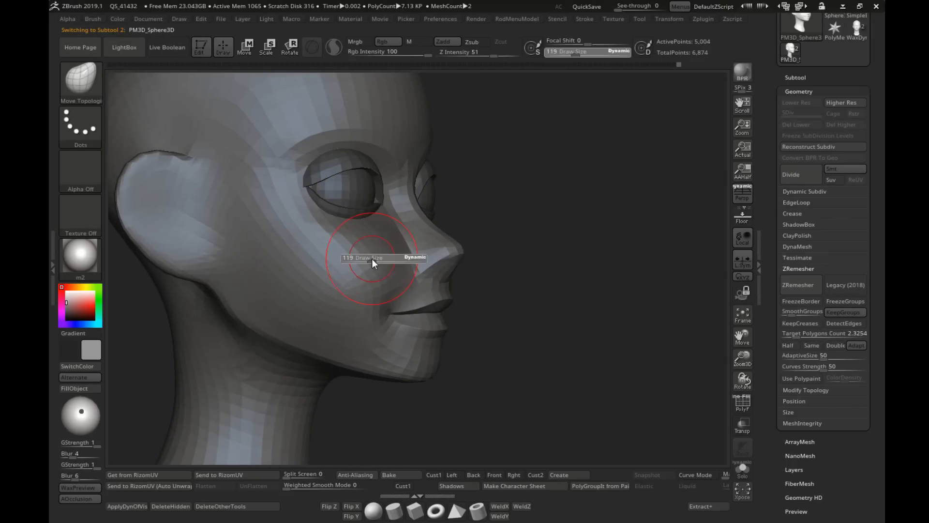
left_click_drag(373, 261, 369, 261)
right_click_drag(367, 263, 374, 263)
left_click_drag(374, 263, 367, 264)
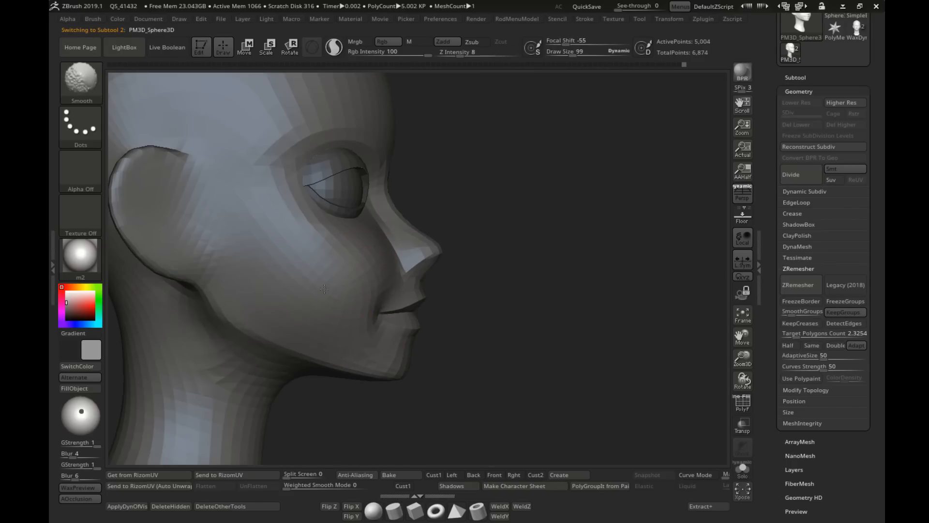
right_click_drag(324, 289, 262, 283, "shift")
Step: Adjust the side contour of the jaw and cheek with the Move Topological brush at draw size 124, and set the draw size to 146
key("s")
left_click_drag(530, 283, 534, 283)
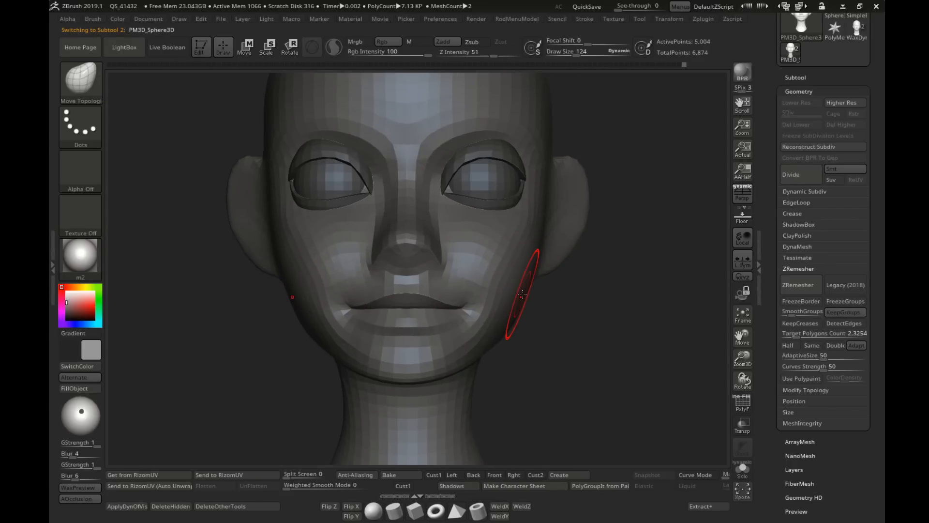
key("s")
left_click_drag(535, 236, 547, 236)
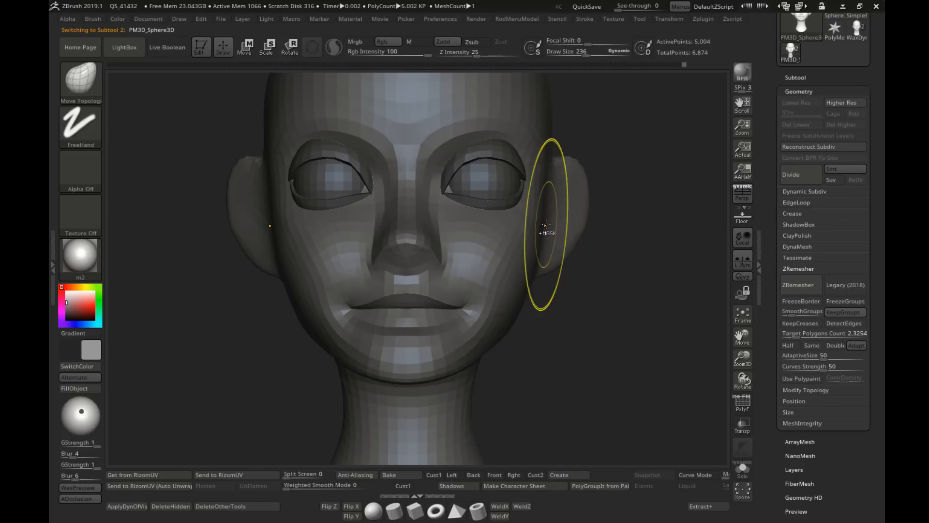
key("ctrl")
key("s")
key("s")
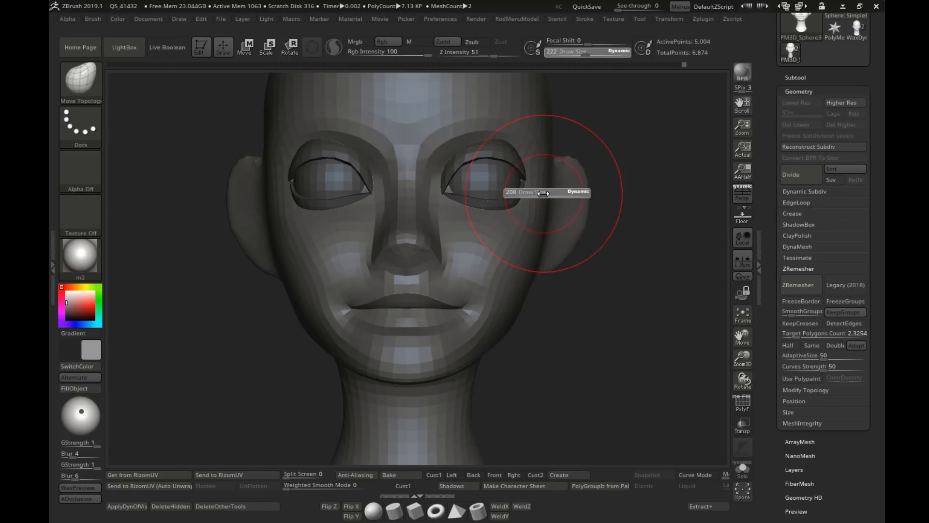
left_click_drag(550, 193, 543, 193)
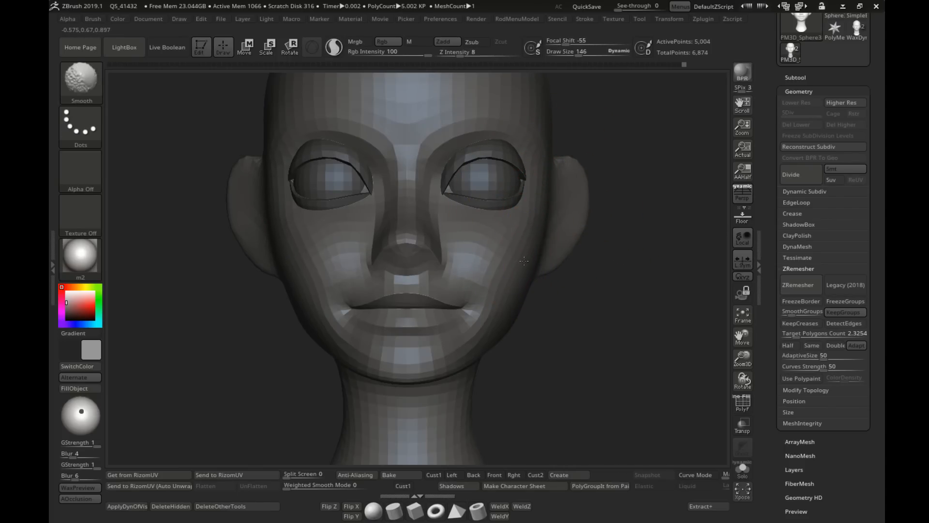
Step: Shape and smooth the rear of the cheek and jaw beneath the ear, setting the draw size to 140
mouse_move(530, 280)
right_mouse_down("ctrl")
mouse_move(525, 263)
mouse_move(483, 281)
mouse_move(470, 272)
mouse_move(476, 266)
mouse_move(199, 267)
mouse_move(418, 289)
mouse_move(425, 300)
right_mouse_up("ctrl")
key("s")
left_click_drag(424, 301, 419, 301)
right_click_drag(403, 318, 410, 317)
key("s")
left_click_drag(410, 317, 404, 321)
key("s")
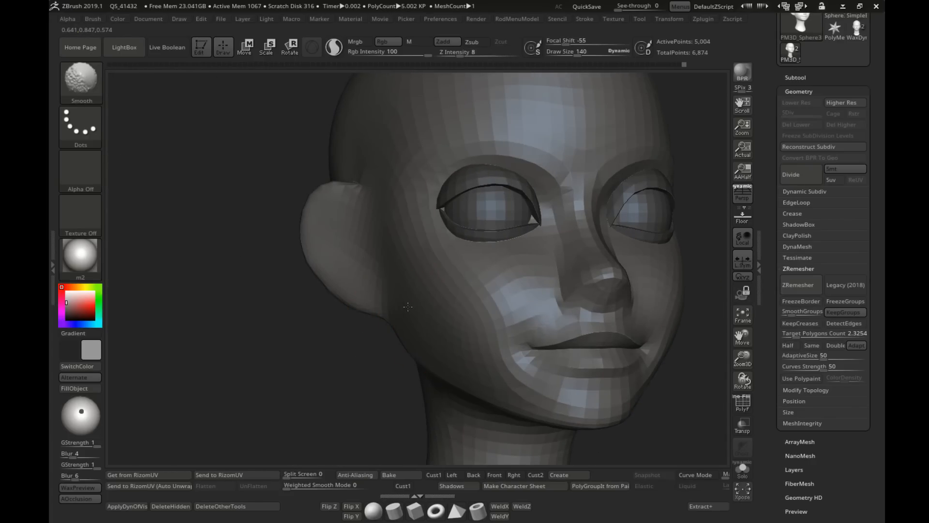
Step: Refine the brow area above the eyes with the Move Topological brush at draw size 95, and raise the draw size to 274
mouse_move(409, 307)
right_mouse_down("shift")
mouse_move(448, 324)
mouse_move(571, 313)
right_mouse_up("shift")
mouse_move(572, 312)
right_mouse_down("alt")
mouse_move(481, 289)
mouse_move(494, 247)
mouse_move(421, 252)
mouse_move(441, 233)
right_mouse_up("alt")
right_click_drag(441, 233, 465, 250, "ctrl")
mouse_move(465, 250)
right_mouse_down("ctrl")
mouse_move(520, 248)
mouse_move(539, 232)
right_mouse_up("ctrl")
right_click_drag(539, 232, 470, 228)
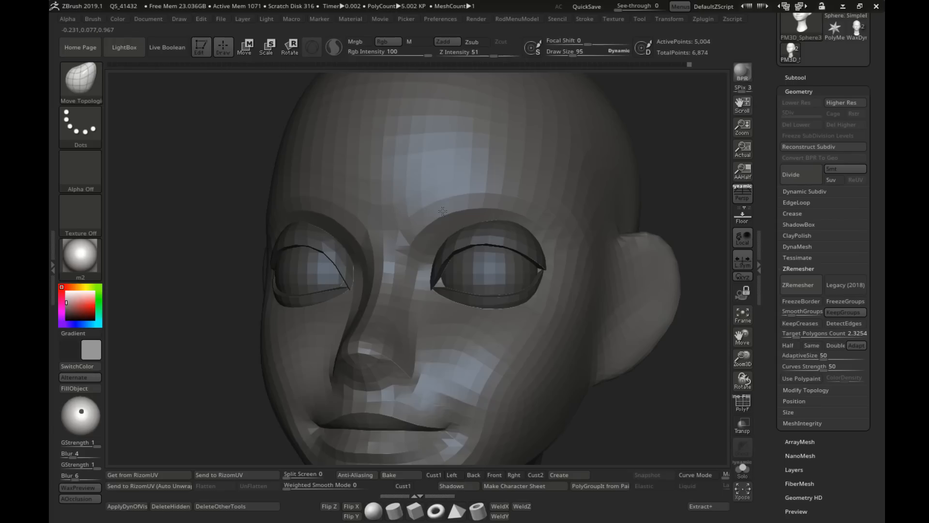
right_click_drag(443, 211, 527, 246)
mouse_move(528, 247)
right_mouse_down("ctrl")
mouse_move(518, 264)
mouse_move(351, 152)
mouse_move(535, 251)
right_mouse_up("ctrl")
right_click_drag(535, 252, 473, 249, "alt")
right_click_drag(430, 222, 538, 259, "ctrl")
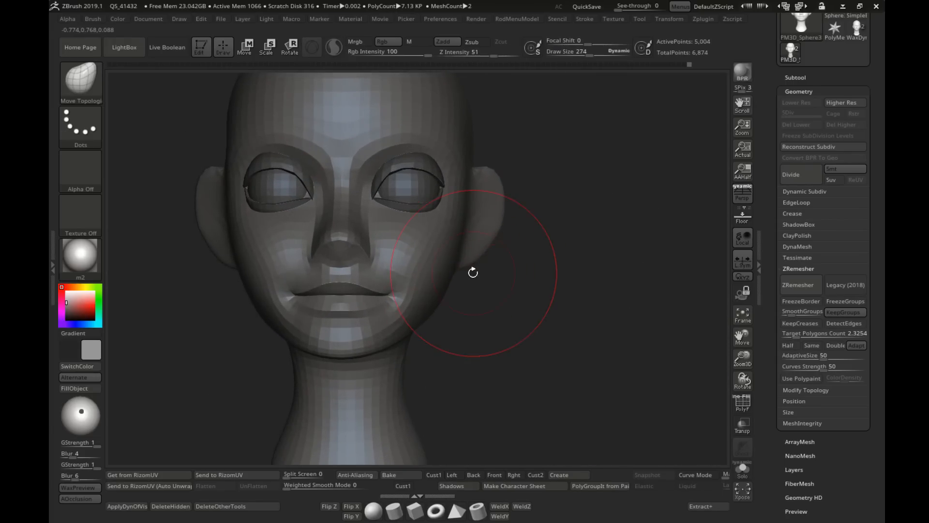
Step: Set the draw size to 157 and reshape the jaw angle below the ear from the side view
right_click_drag(472, 272, 454, 274)
left_click_drag(467, 286, 460, 284)
key("s")
right_click_drag(460, 288, 480, 297)
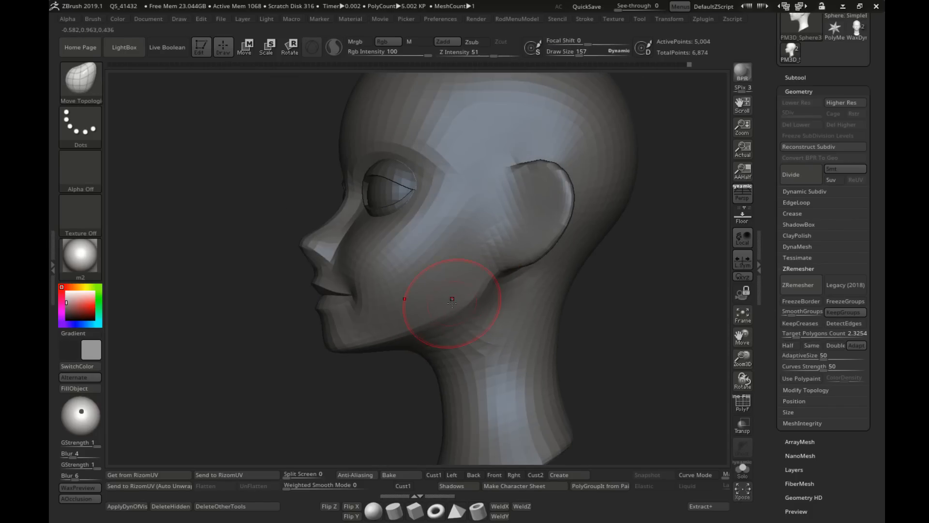
right_click_drag(500, 333, 484, 300, "ctrl")
right_click_drag(484, 300, 452, 308, "shift")
right_click_drag(521, 330, 496, 296, "alt")
mouse_move(450, 286)
right_mouse_down("alt")
mouse_move(431, 307)
mouse_move(419, 284)
mouse_move(336, 263)
right_mouse_up("alt")
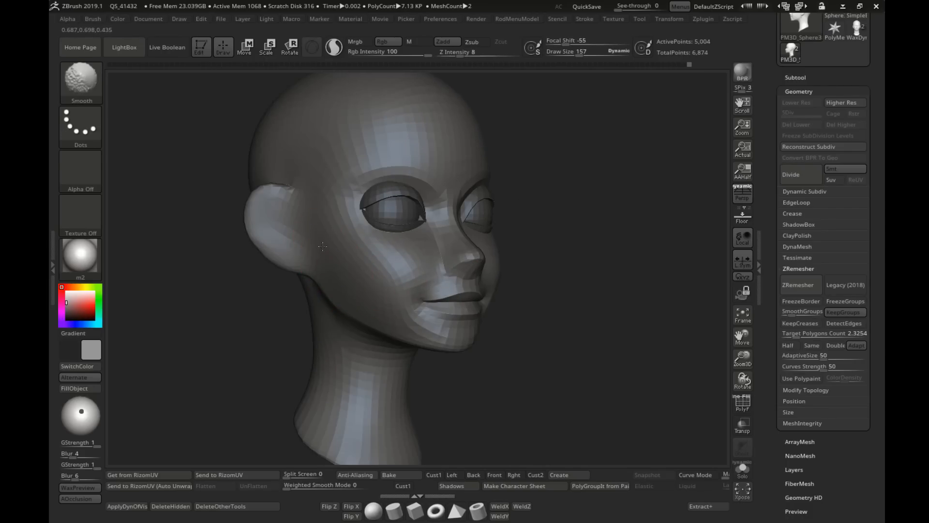
Step: Smooth the side of the face, set the draw size to 222, and adjust the jawline contour
right_click_drag(322, 246, 420, 291, "shift")
key("s")
left_click_drag(421, 292, 426, 293)
right_click_drag(426, 297, 441, 313)
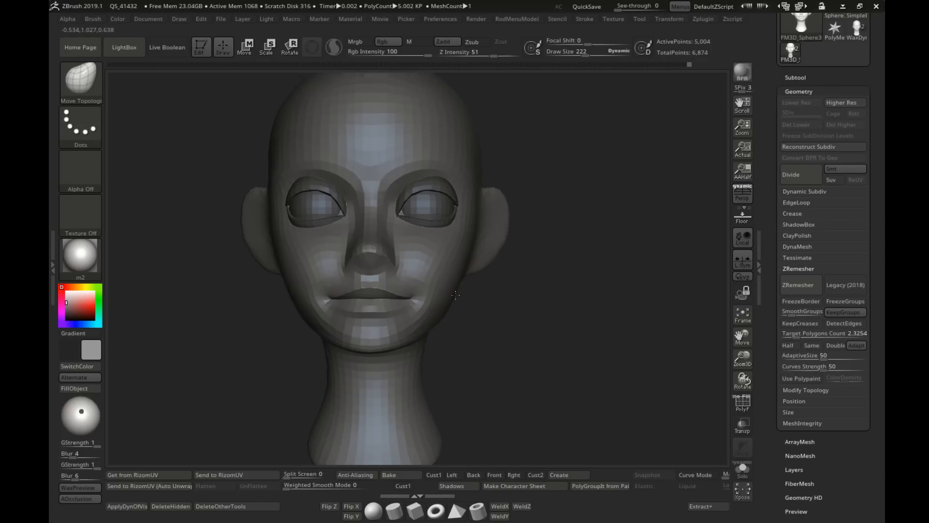
mouse_move(439, 310)
right_mouse_down("alt")
mouse_move(426, 295)
mouse_move(470, 290)
right_mouse_up("alt")
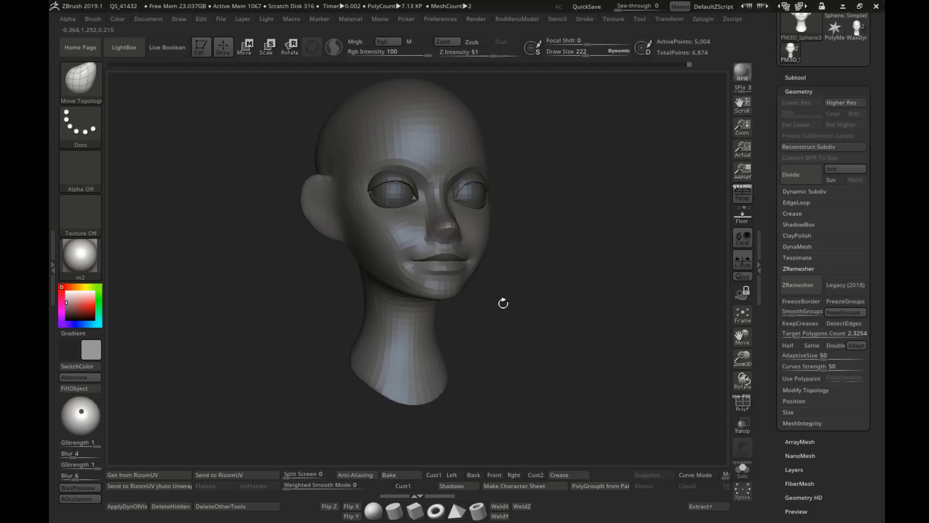
right_click_drag(502, 303, 524, 284)
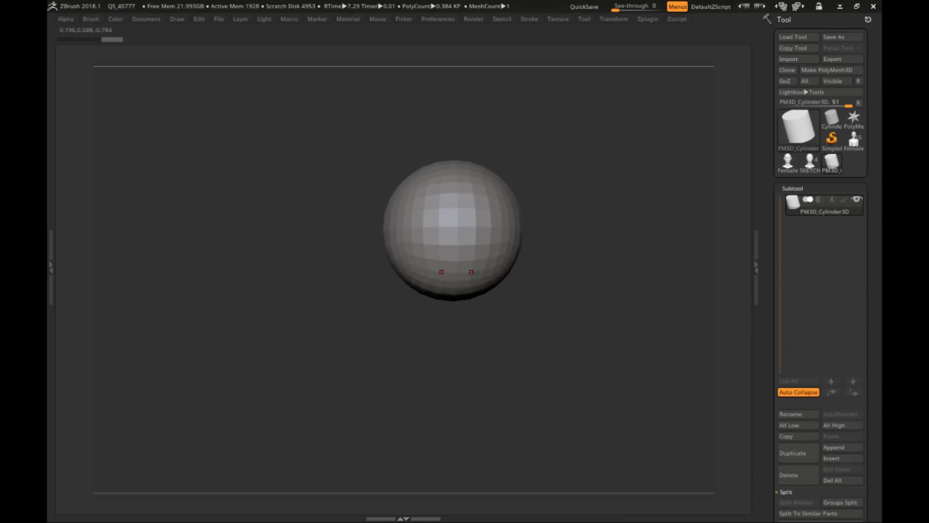
Step: Switch to the cylinder-based form and reshape its side profile, pulling in the bulging edge toward the narrow lower end
left_click_drag(475, 274, 460, 350)
key("s")
right_click_drag(467, 315, 446, 337)
key("s")
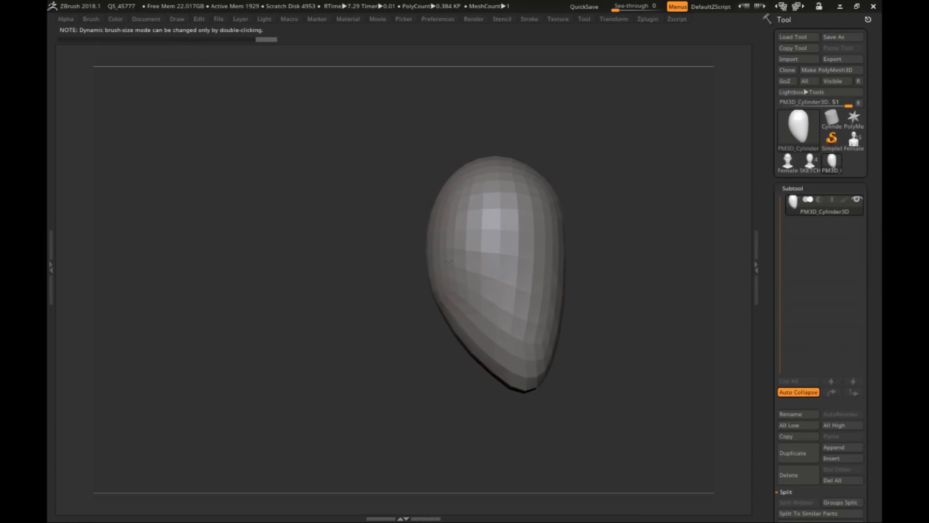
left_click_drag(443, 214, 450, 232)
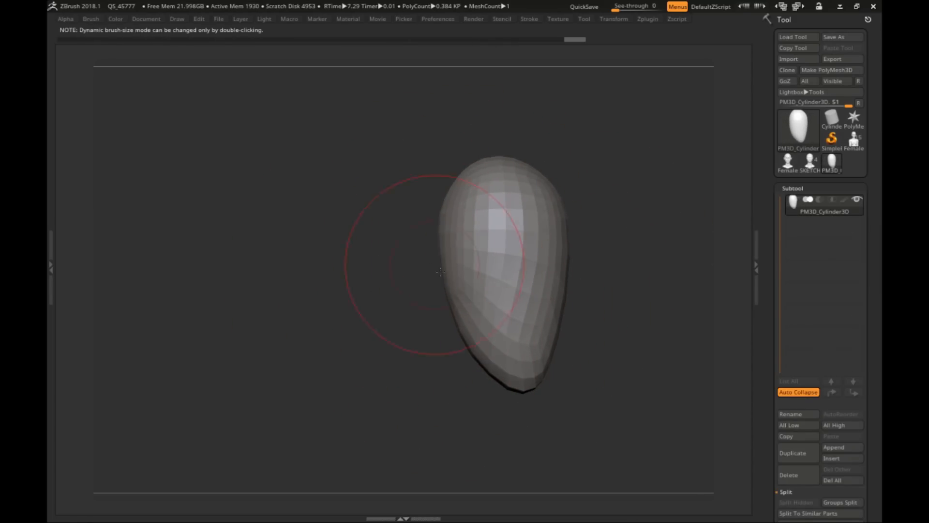
right_click_drag(434, 266, 460, 301)
left_click_drag(461, 376, 460, 346)
right_click_drag(461, 347, 436, 319)
Step: Round off the upper part and adjust the lower end of the cylinder-based form using a resized Move brush
left_click_drag(465, 194, 481, 188)
mouse_move(482, 188)
right_mouse_down()
mouse_move(604, 284)
mouse_move(519, 346)
mouse_move(559, 290)
mouse_move(540, 281)
right_mouse_up()
key("s")
left_click_drag(526, 275, 513, 269)
right_click_drag(513, 269, 522, 320)
left_click_drag(523, 339, 516, 329)
right_click_drag(516, 329, 487, 260)
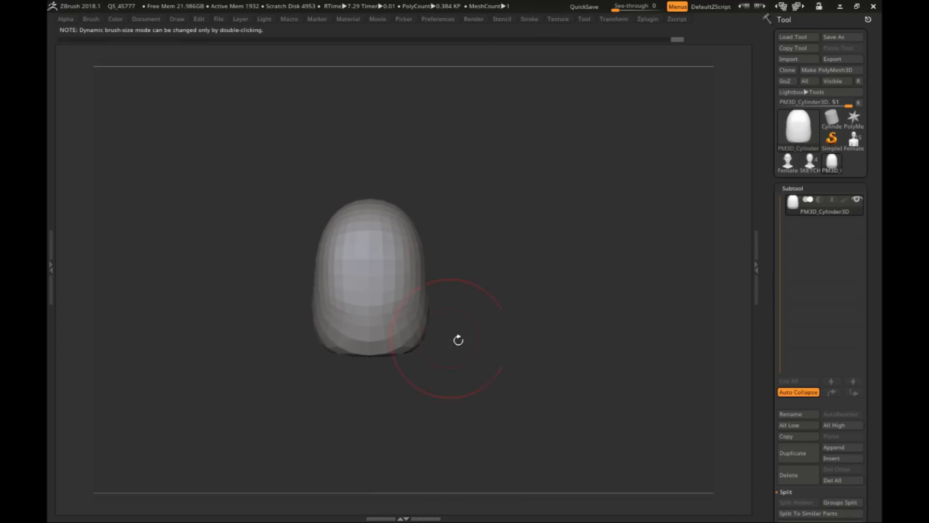
Step: Broaden the lower sides of the cylinder-based form and shape the recess at the bottom of its front
right_click_drag(458, 341, 489, 309)
mouse_move(467, 295)
left_mouse_down()
mouse_move(460, 284)
mouse_move(484, 279)
left_mouse_up()
right_click_drag(522, 271, 510, 228, "ctrl")
key("s")
left_click_drag(510, 228, 500, 228)
Step: Show the polyframe, bring up the ZRemesher settings, and assign Z as the hotkey for the ZRemesher command
key("shift+f")
mouse_move(572, 228)
right_mouse_down("ctrl")
mouse_move(564, 258)
mouse_move(577, 238)
mouse_move(595, 240)
right_mouse_up("ctrl")
left_click_drag(798, 483, 797, 197)
right_click_drag(629, 180, 555, 203)
right_click_drag(556, 203, 581, 233, "ctrl")
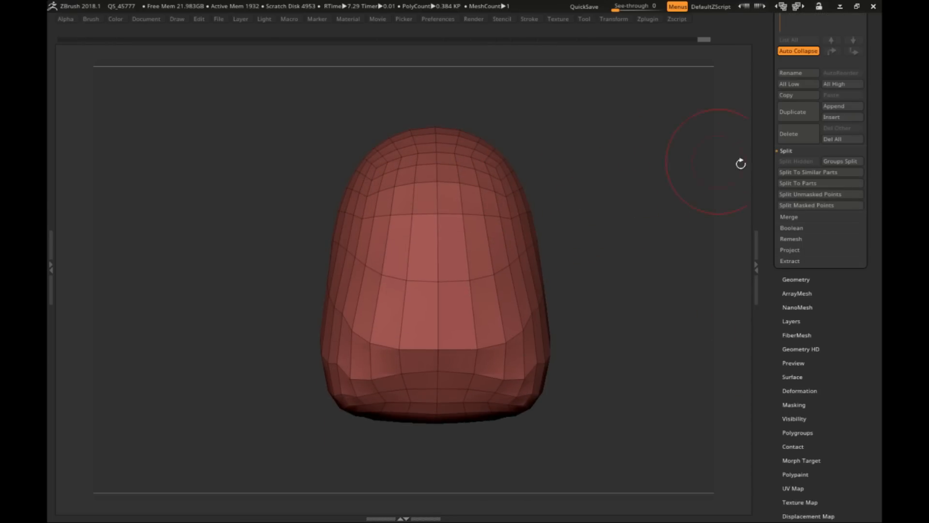
right_click_drag(741, 164, 742, 182)
left_click(797, 279)
left_click(796, 297)
left_click(797, 314, "ctrl+alt")
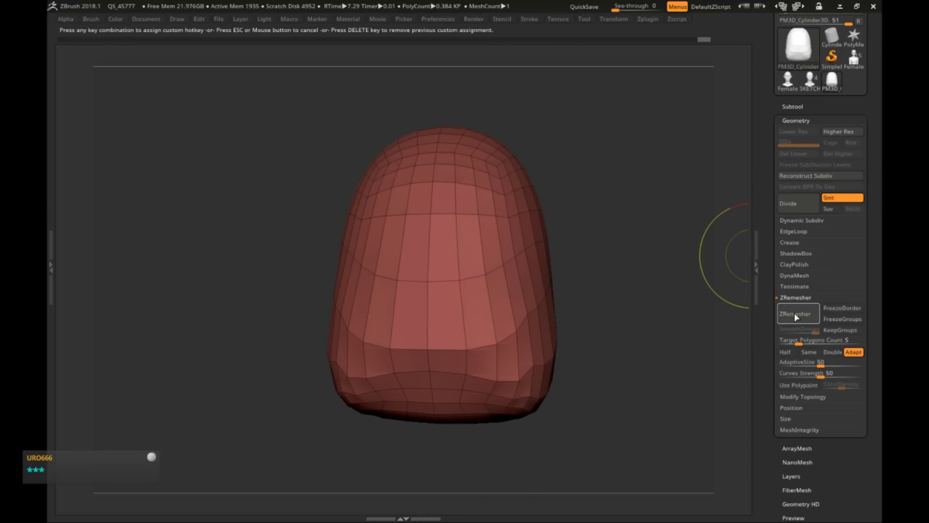
key("Escape")
key("z")
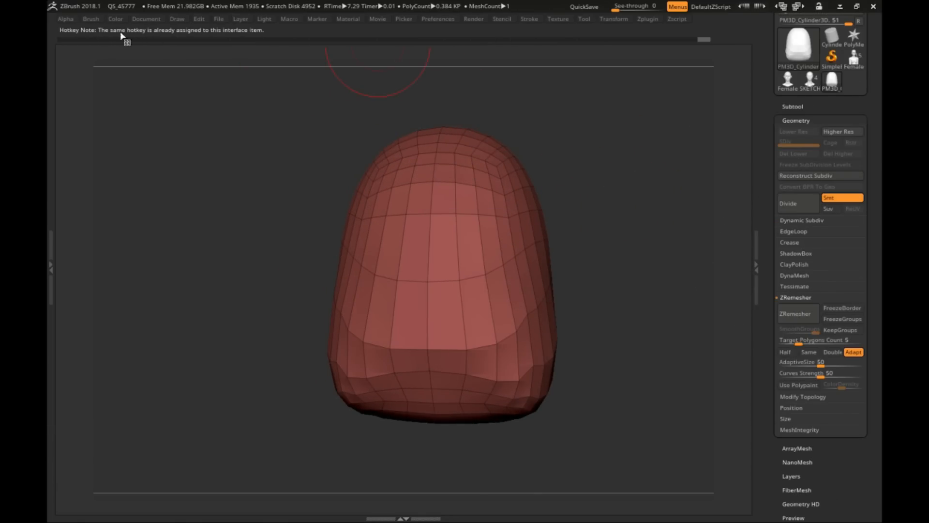
Step: Undo the first ZRemesher result, then remesh the form with Target Polygons Count 1.5 and AdaptiveSize 15
right_click_drag(564, 232, 552, 222, "alt")
key("z")
key("ctrl+z")
right_click_drag(312, 286, 312, 259, "alt")
left_click_drag(820, 364, 793, 341)
key("z")
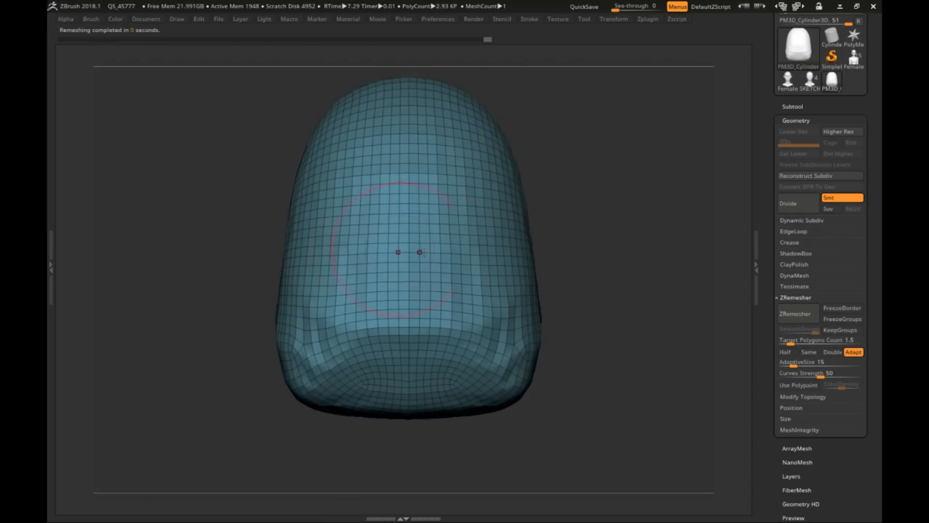
Step: Remesh the form again with ZRemesher set to Half and AdaptiveSize 7
key("z")
key("z")
right_click_drag(581, 313, 464, 356, "alt")
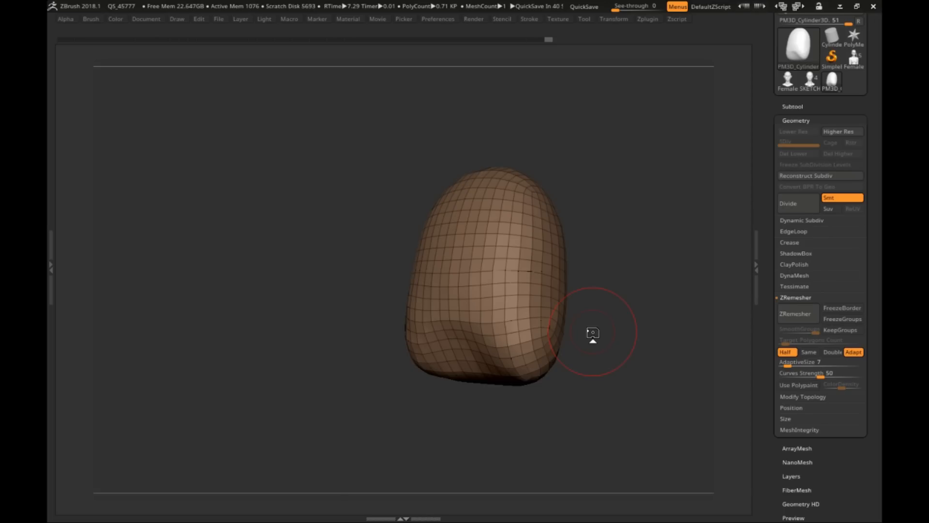
Step: Refine the front and side contours of the remeshed ribcage form with the Move brush
key("s")
right_click_drag(592, 332, 557, 222, "shift")
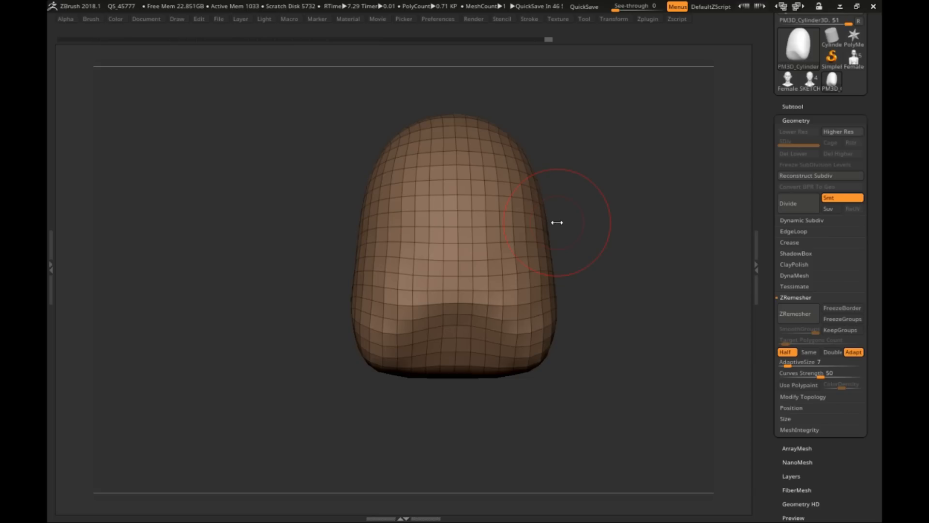
right_click_drag(558, 223, 622, 198)
left_click_drag(622, 198, 612, 206)
right_click_drag(484, 306, 431, 264)
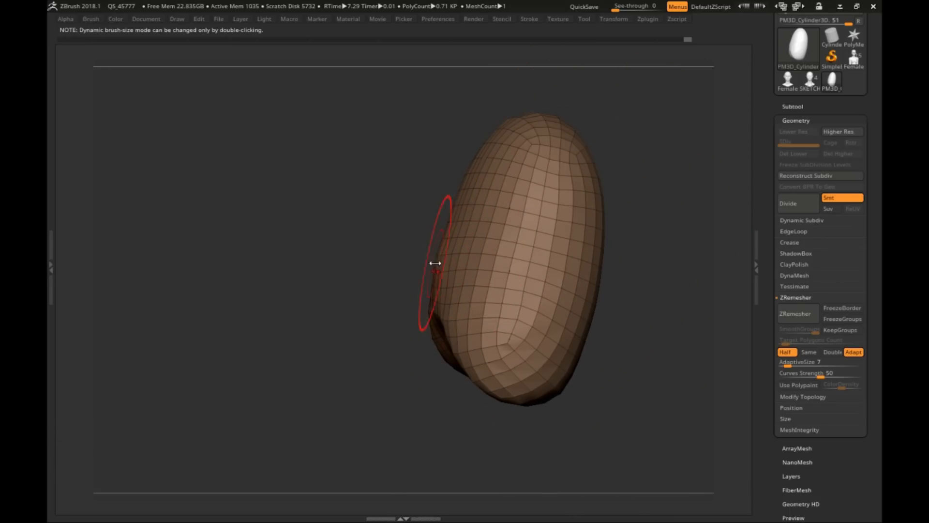
key("space")
right_click_drag(450, 218, 421, 153)
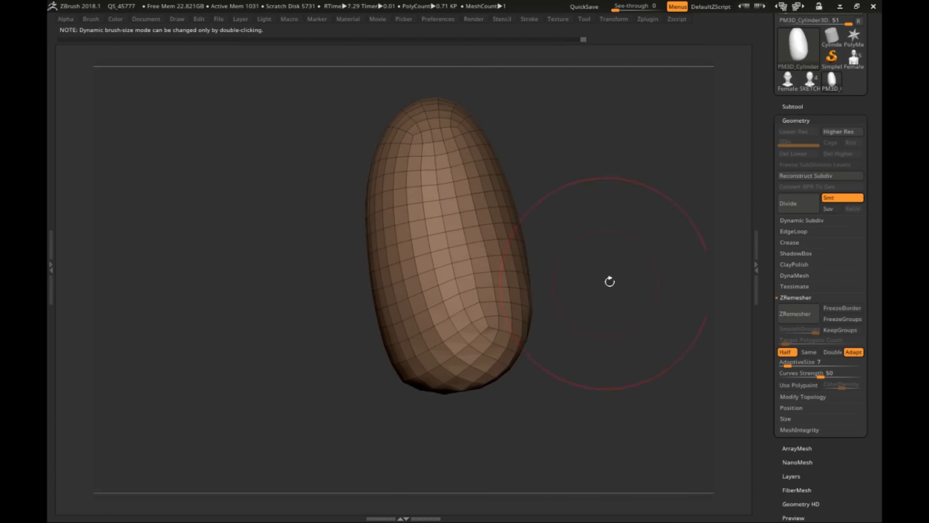
right_click_drag(610, 281, 550, 208)
left_click_drag(571, 210, 670, 271, "ctrl")
left_click_drag(266, 158, 290, 184, "ctrl")
Step: Bring back the full interface and mask the upper chest area on the front of the form with MaskPen
key("Tab")
left_click(79, 81, "ctrl")
left_click(269, 145, "ctrl")
left_click_drag(581, 223, 658, 271, "ctrl")
right_click_drag(581, 290, 441, 268)
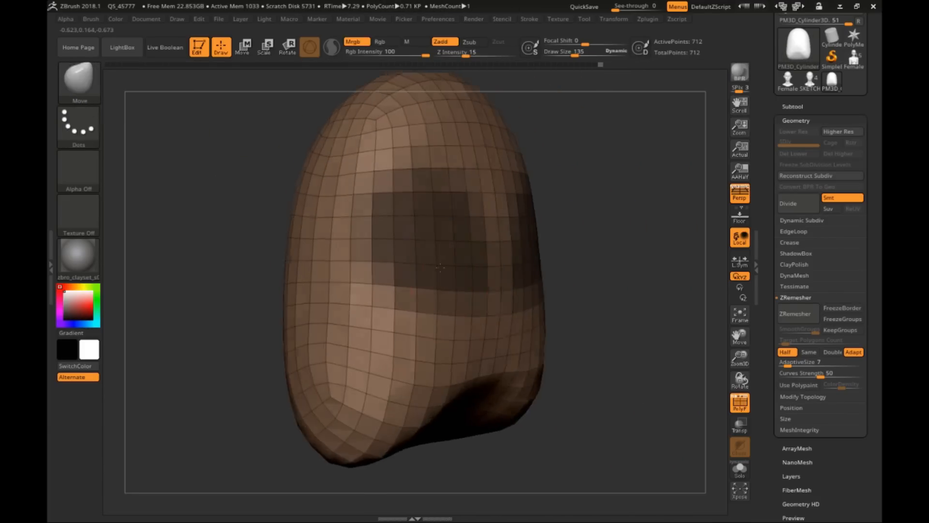
Step: Invert the mask and pull the chest patch forward and down from the ribcage with the Move gizmo
left_click(600, 271, "ctrl")
key("w")
right_click_drag(581, 271, 648, 264, "shift")
left_click_drag(377, 170, 498, 257)
left_click_drag(523, 302, 469, 301)
right_click_drag(644, 269, 536, 242, "shift")
left_click(415, 240, "alt")
right_click_drag(421, 242, 489, 232, "shift")
left_click_drag(495, 224, 470, 197)
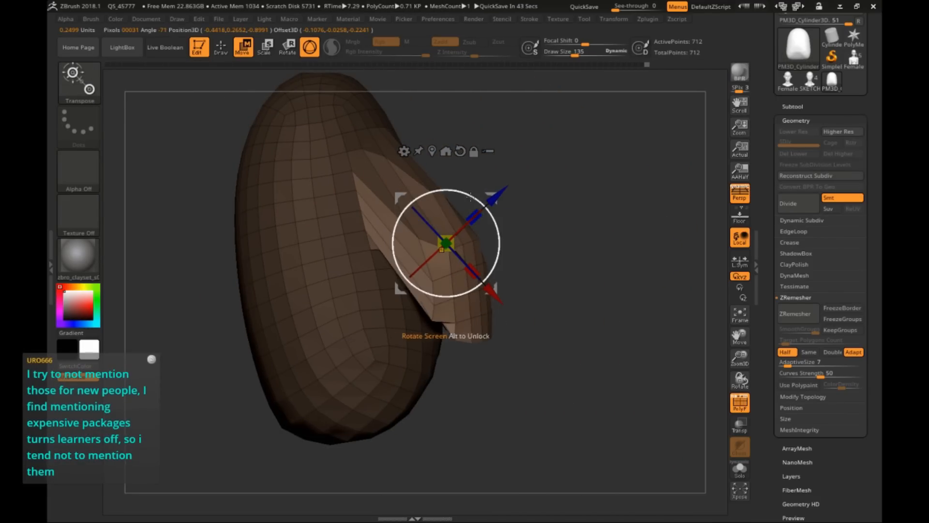
Step: Return to Draw mode, clear the mask, and remesh the form with ZRemesher set to Half
right_click_drag(572, 208, 506, 208, "shift")
right_click_drag(557, 217, 576, 183, "ctrl")
left_click_drag(582, 181, 624, 218, "ctrl")
key("q")
right_click_drag(422, 242, 479, 240)
left_click(795, 314)
Step: Shape the pulled-out chest mass into two separate symmetrical breast forms with the Move brush
mouse_move(571, 251)
right_mouse_down("shift")
mouse_move(503, 257)
mouse_move(506, 206)
mouse_move(525, 208)
mouse_move(578, 263)
right_mouse_up("shift")
left_click_drag(579, 275, 571, 270)
right_click_drag(571, 269, 477, 222)
left_click_drag(470, 220, 479, 218)
right_click_drag(479, 218, 547, 221, "shift")
key("s")
left_click_drag(463, 224, 462, 226)
right_click_drag(527, 252, 506, 288)
left_click_drag(450, 271, 458, 281, "shift")
mouse_move(600, 271)
right_mouse_down()
mouse_move(539, 262)
mouse_move(477, 194)
right_mouse_up()
mouse_move(537, 213)
right_mouse_down("shift")
mouse_move(436, 235)
mouse_move(504, 276)
right_mouse_up("shift")
key("s")
left_click_drag(502, 274, 530, 278)
mouse_move(547, 295)
right_mouse_down()
mouse_move(484, 242)
mouse_move(473, 279)
right_mouse_up()
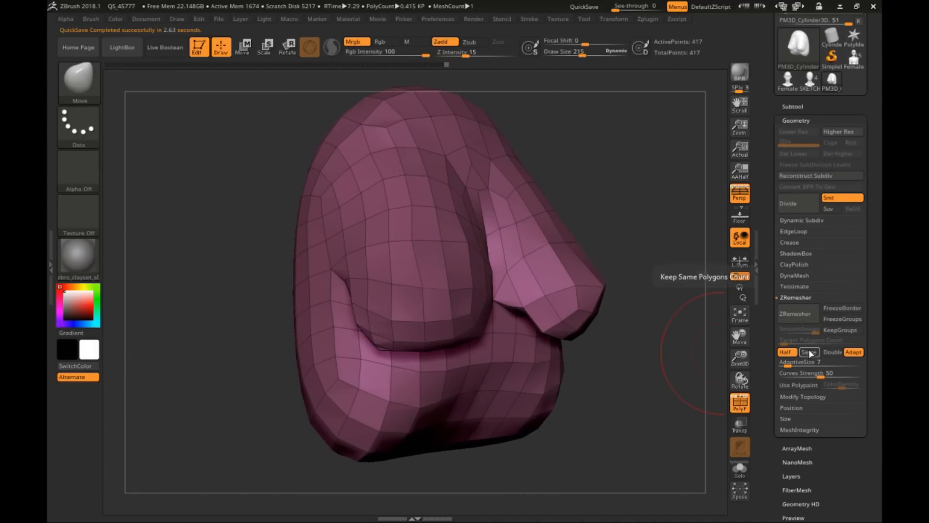
Step: Remesh the form with ZRemesher set to Double and begin rounding out the breasts with the Move brush
left_click(833, 352)
left_click(795, 314)
mouse_move(616, 249)
right_mouse_down()
mouse_move(567, 210)
mouse_move(537, 230)
mouse_move(484, 208)
right_mouse_up()
key("s")
left_click_drag(459, 274, 449, 274)
right_click_drag(449, 274, 388, 232)
key("s")
left_click_drag(387, 232, 392, 233)
mouse_move(392, 233)
right_mouse_down()
mouse_move(446, 206)
mouse_move(538, 219)
right_mouse_up()
key("s")
left_click_drag(538, 219, 548, 220)
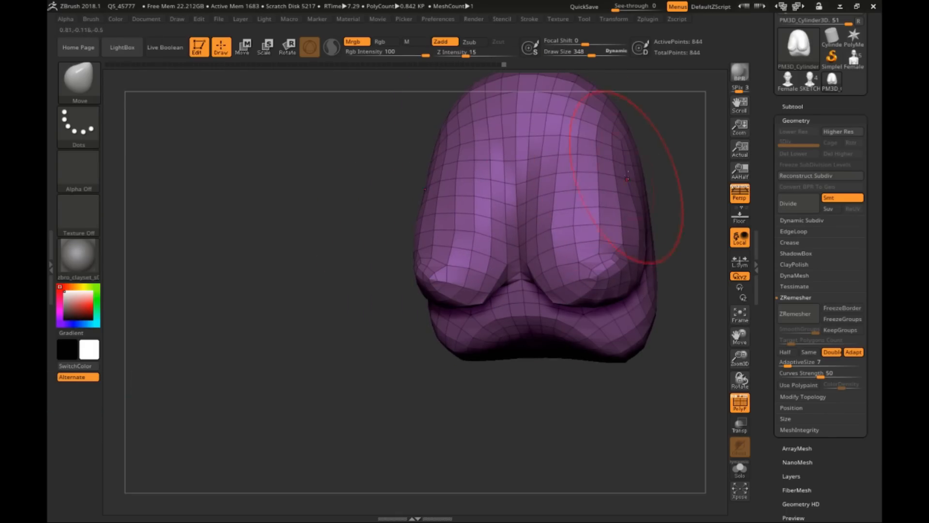
Step: Adjust the outer sides and fullness of the breasts, then remesh the form at Double again
left_click_drag(627, 179, 618, 182)
key("s")
left_click_drag(628, 211, 633, 211)
right_click_drag(633, 211, 562, 204)
key("s")
left_click_drag(561, 204, 549, 205)
mouse_move(549, 205)
right_mouse_down()
mouse_move(421, 165)
mouse_move(457, 237)
right_mouse_up()
left_click(797, 314)
right_click_drag(601, 271, 547, 252)
right_click_drag(644, 252, 527, 273)
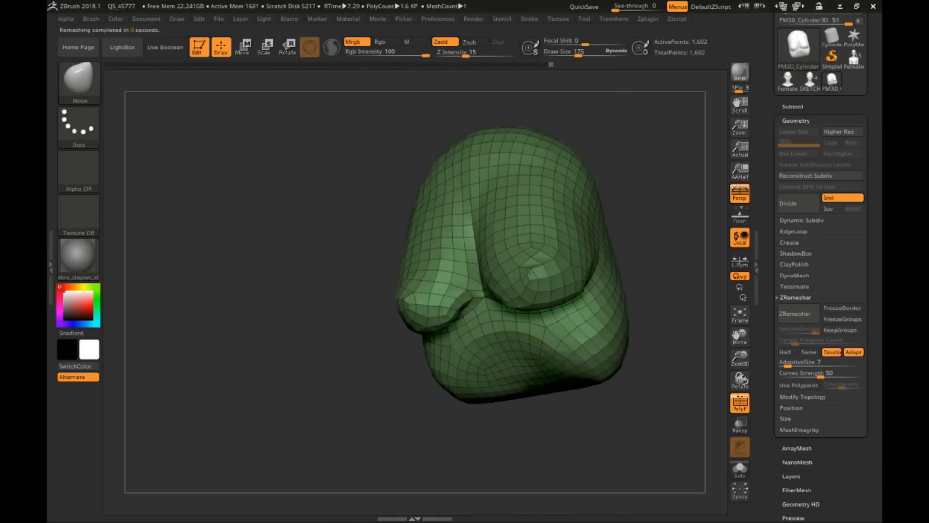
Step: Set ZRemesher to Same and reshape the breasts' volume and placement with the Move brush
left_click(809, 352)
right_click_drag(624, 271, 571, 284)
key("s")
left_click_drag(571, 284, 581, 284)
left_click_drag(503, 271, 488, 266)
right_click_drag(358, 266, 513, 280)
left_click_drag(484, 290, 494, 286)
mouse_move(600, 291)
right_mouse_down()
mouse_move(498, 308)
mouse_move(557, 280)
mouse_move(523, 290)
right_mouse_up()
Step: Hide the breast polygons with a selection brush and adjust the exposed ribcage beneath them
left_click(79, 81, "ctrl+shift")
left_click(315, 142, "ctrl+shift")
mouse_move(636, 287)
left_mouse_down("ctrl+alt+shift")
mouse_move(498, 269)
mouse_move(581, 339)
left_mouse_up("ctrl+alt+shift")
key("s")
left_click_drag(489, 358, 471, 358)
mouse_move(466, 332)
right_mouse_down()
mouse_move(523, 327)
mouse_move(472, 334)
right_mouse_up()
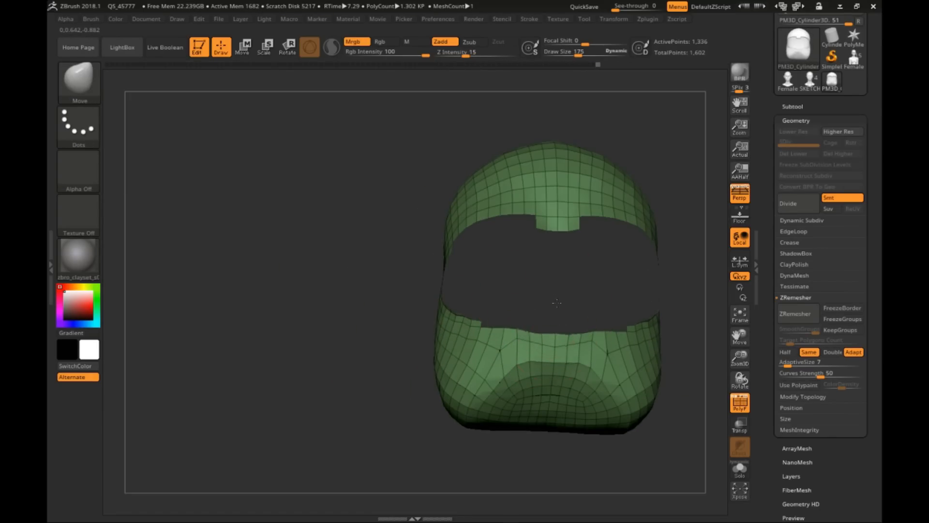
Step: Unhide the complete mesh and remesh it at the same density
mouse_move(699, 332)
right_mouse_down()
mouse_move(570, 300)
mouse_move(641, 281)
mouse_move(612, 300)
mouse_move(539, 291)
mouse_move(419, 217)
right_mouse_up()
left_click(649, 290, "ctrl+shift")
left_click(798, 313)
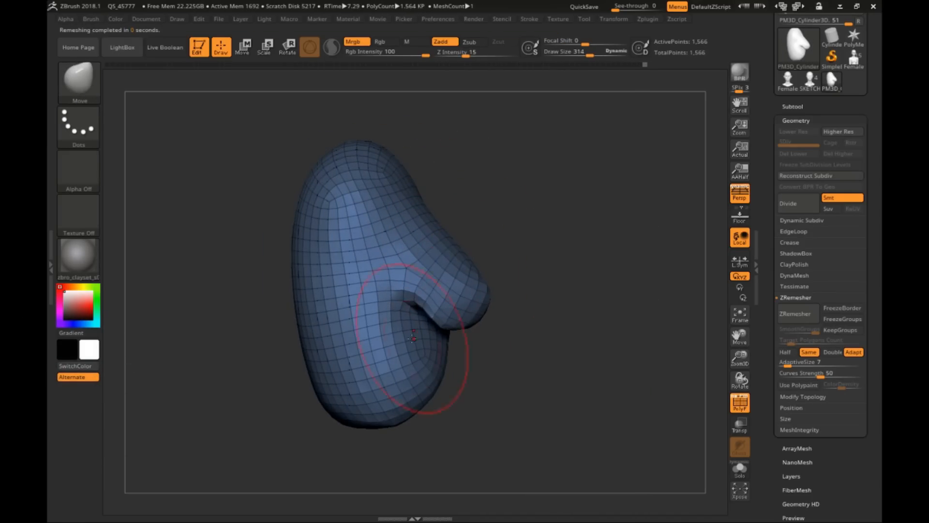
Step: Shape the undersides of the breasts and the fold where they meet the ribcage
right_click_drag(413, 339, 464, 295)
key("b")
key("i")
key("n")
left_click(449, 55)
mouse_move(435, 387)
right_mouse_down()
mouse_move(421, 348)
mouse_move(489, 337)
mouse_move(478, 312)
right_mouse_up()
key("s")
left_click_drag(479, 311, 466, 312)
right_click_drag(466, 311, 503, 303)
key("s")
left_click_drag(503, 302, 513, 303)
right_click_drag(514, 305, 460, 321)
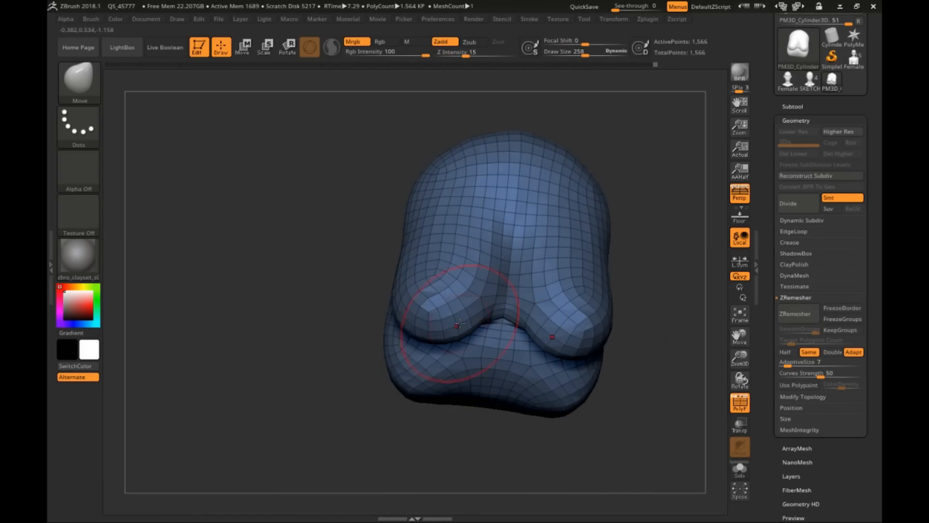
Step: Refine the breasts' lower contour and the side crease from the front and side with the Move brush
left_click_drag(460, 321, 476, 317)
mouse_move(514, 310)
right_mouse_down()
mouse_move(547, 334)
mouse_move(518, 270)
right_mouse_up()
left_click_drag(519, 269, 504, 266)
mouse_move(450, 271)
right_mouse_down()
mouse_move(499, 253)
mouse_move(499, 345)
right_mouse_up()
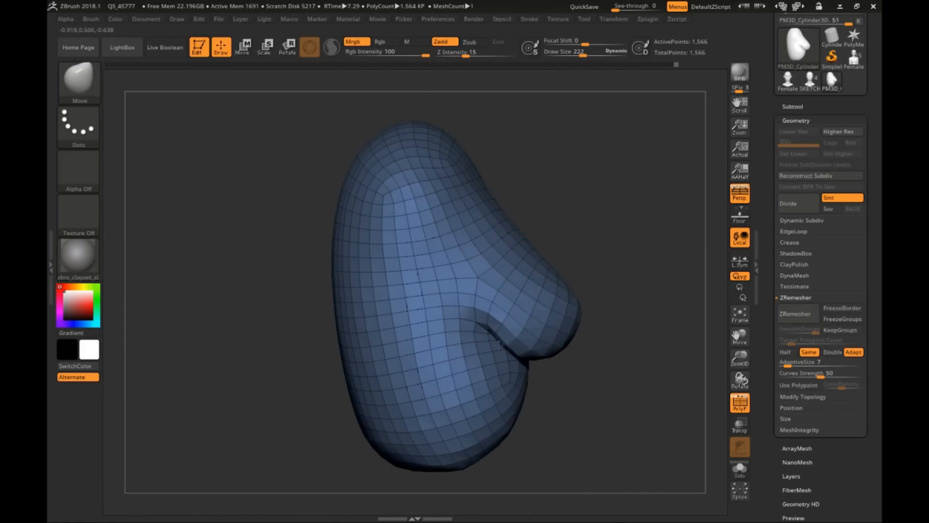
left_click_drag(449, 299, 455, 290)
right_click_drag(455, 291, 482, 348)
Step: Mask part of the form, reposition the unmasked portion with the Move gizmo, and clear the mask
left_click_drag(311, 213, 423, 388, "ctrl")
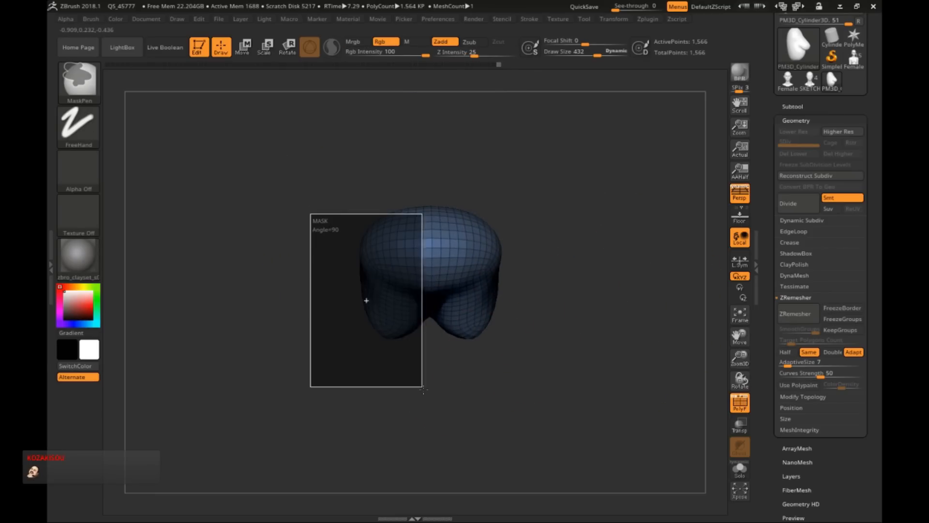
left_click_drag(334, 268, 526, 346, "ctrl")
left_click(526, 339, "ctrl")
key("w")
left_click_drag(390, 371, 390, 341, "alt")
mouse_move(322, 287)
left_mouse_down("alt")
mouse_move(330, 286)
mouse_move(322, 286)
left_mouse_up("alt")
left_click_drag(398, 232, 408, 231)
key("q")
left_click_drag(519, 373, 372, 402, "ctrl")
Step: Adjust the cleavage area between the breasts and remesh the form with ZRemesher set to Same
mouse_move(377, 339)
right_mouse_down()
mouse_move(442, 221)
mouse_move(465, 272)
right_mouse_up()
left_click_drag(494, 258, 497, 265)
right_click_drag(625, 272, 538, 275)
left_click(797, 314)
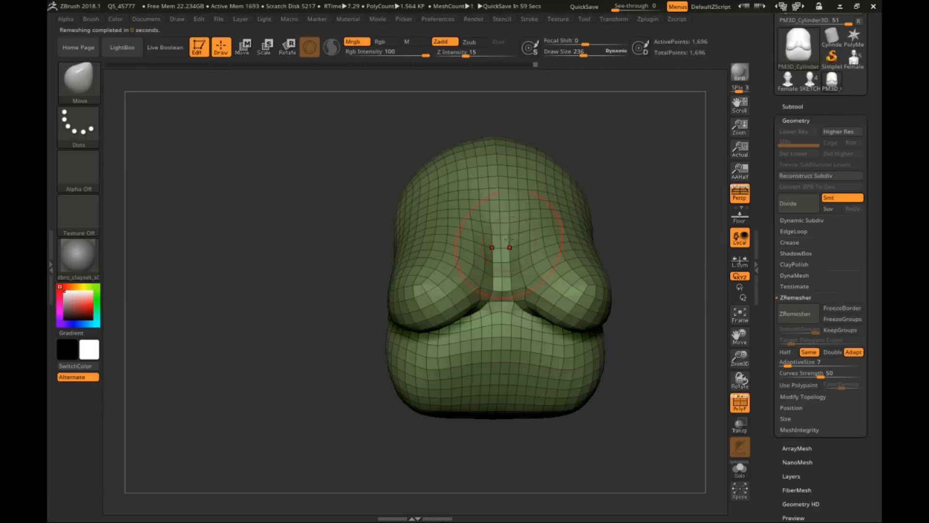
Step: Reshape the sternum strip and the upper inner slopes of the breasts with the Move brush
right_click_drag(504, 249, 620, 329)
right_click_drag(620, 329, 627, 302, "ctrl")
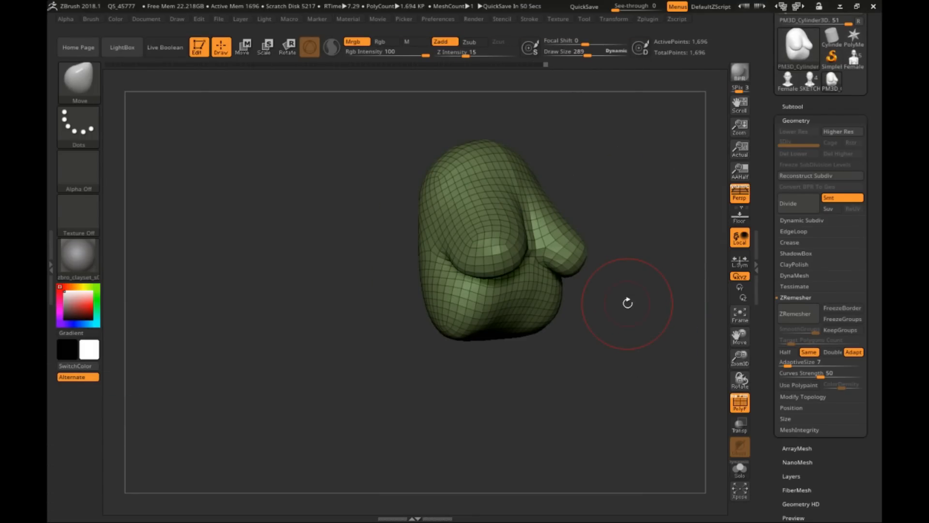
mouse_move(628, 303)
right_mouse_down()
mouse_move(547, 290)
mouse_move(584, 231)
right_mouse_up()
right_click_drag(518, 166, 520, 196, "ctrl")
right_click_drag(521, 196, 488, 170)
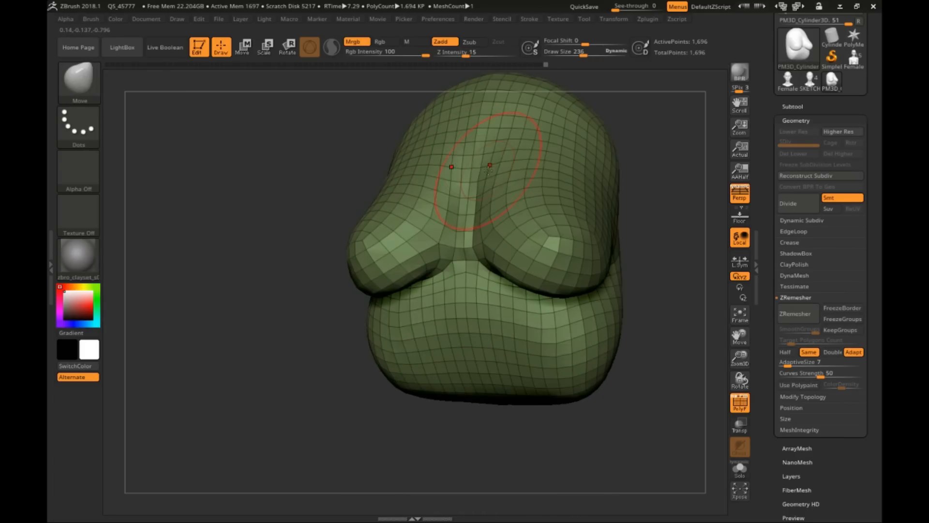
key("s")
left_click_drag(488, 197, 491, 197)
Step: Refine the breasts' inner sides and undersides using smaller Move brush sizes
mouse_move(491, 198)
right_mouse_down()
mouse_move(435, 213)
mouse_move(553, 268)
mouse_move(537, 256)
right_mouse_up()
key("s")
left_click_drag(494, 234, 496, 234)
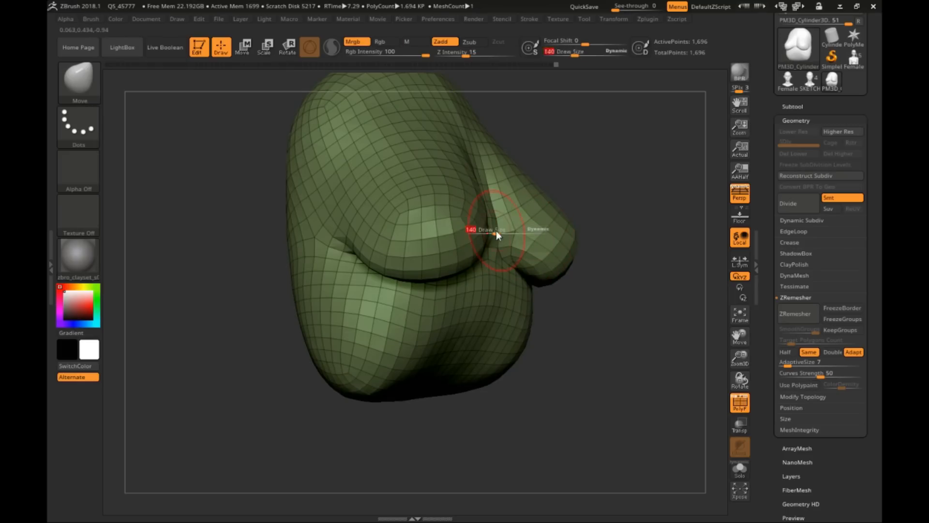
right_click_drag(494, 183, 499, 159)
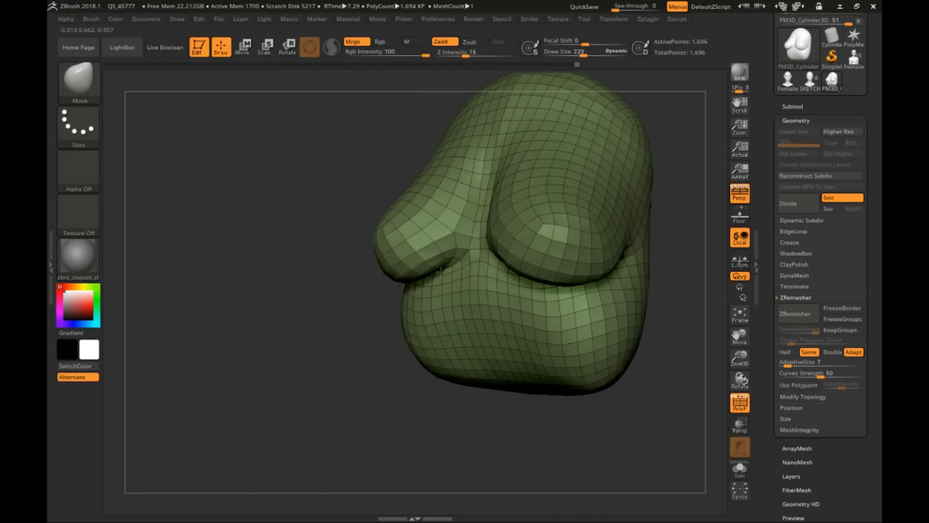
mouse_move(441, 271)
right_mouse_down()
mouse_move(413, 275)
mouse_move(634, 339)
mouse_move(595, 290)
right_mouse_up()
right_click_drag(499, 374, 581, 339)
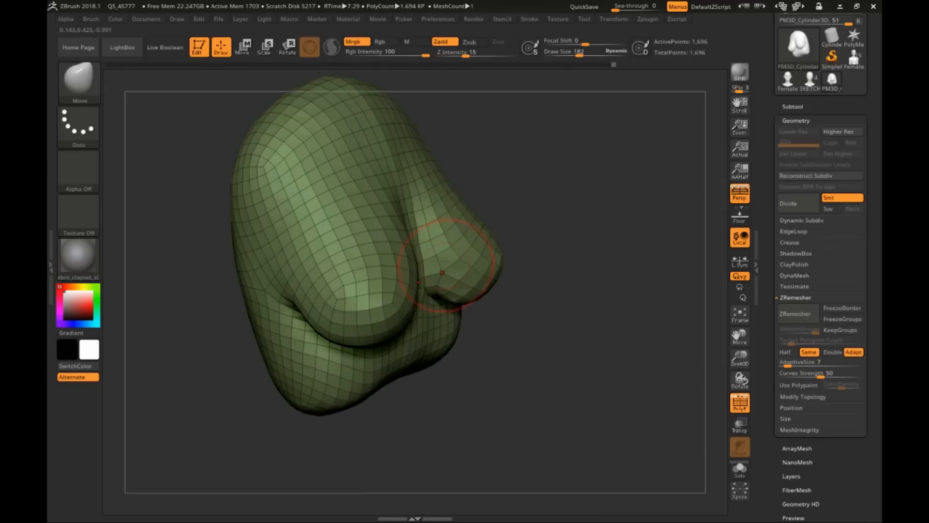
right_click_drag(450, 263, 600, 297)
Step: Subdivide the torso to level 5, check it across its subdivision levels, and turn off the polyframe
key("ctrl+d")
key("ctrl+d")
key("ctrl+d")
key("ctrl+d")
key("shift+f")
mouse_move(471, 240)
right_mouse_down()
mouse_move(531, 290)
mouse_move(581, 290)
mouse_move(500, 213)
mouse_move(591, 278)
mouse_move(518, 292)
mouse_move(527, 305)
mouse_move(503, 265)
mouse_move(538, 265)
right_mouse_up()
key("shift+d")
key("shift+d")
key("shift+d")
key("shift+d")
key("d")
key("d")
key("d")
key("d")
key("shift+f")
key("shift+f")
Step: Adjust the overall chest shape on the subdivided torso with a resized Move brush
key("s")
left_click_drag(538, 265, 544, 265)
mouse_move(543, 265)
right_mouse_down()
mouse_move(525, 276)
mouse_move(443, 271)
mouse_move(542, 95)
mouse_move(501, 237)
right_mouse_up()
right_click_drag(490, 123, 499, 160, "shift")
right_click_drag(498, 159, 521, 300, "ctrl")
key("s")
left_click_drag(521, 300, 537, 300)
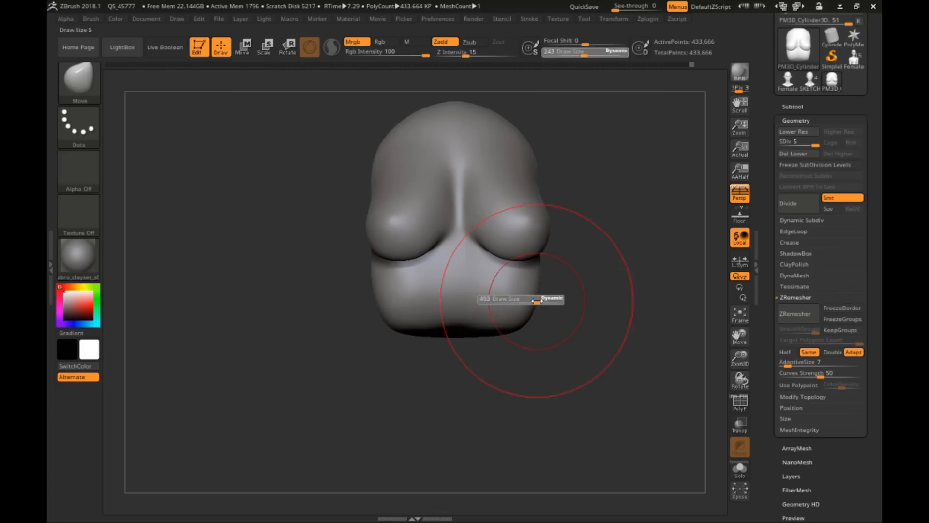
Step: Refine and smooth the subdivided torso's ribcage and breast surfaces from the front and side
right_click_drag(457, 294, 629, 220)
key("s")
left_click_drag(629, 220, 632, 220)
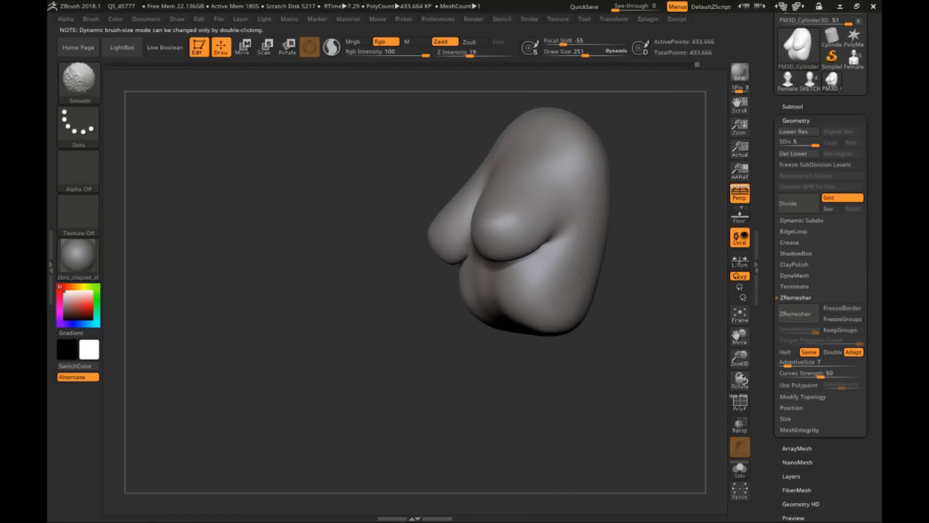
mouse_move(520, 309)
right_mouse_down()
mouse_move(615, 305)
mouse_move(601, 204)
mouse_move(533, 297)
mouse_move(550, 305)
mouse_move(465, 303)
right_mouse_up()
mouse_move(464, 302)
right_mouse_down("alt")
mouse_move(531, 250)
mouse_move(520, 235)
right_mouse_up("alt")
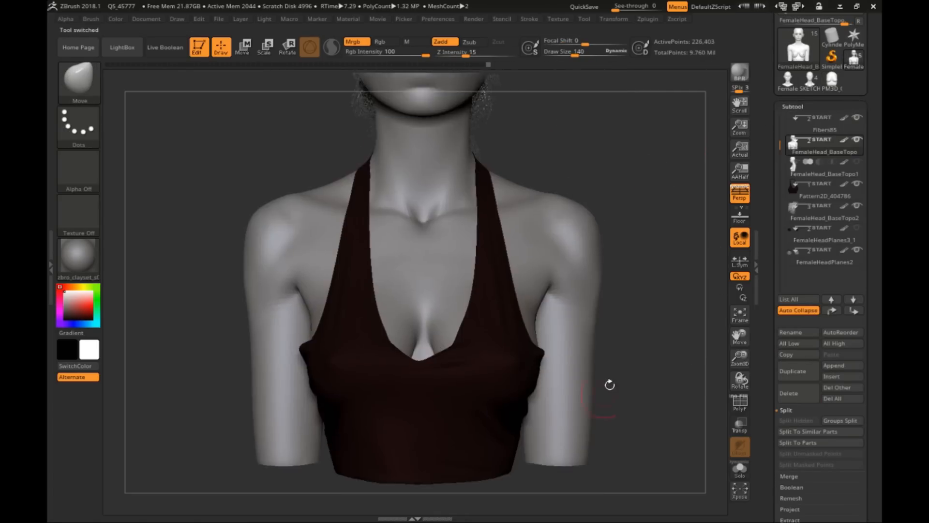
Step: Show the polyframe on the FemaleHead_BaseTopo body, lower it three subdivision levels, and isolate it to examine its chest topology
left_click(740, 404)
key("shift+d")
key("shift+d")
key("shift+d")
left_click(739, 467)
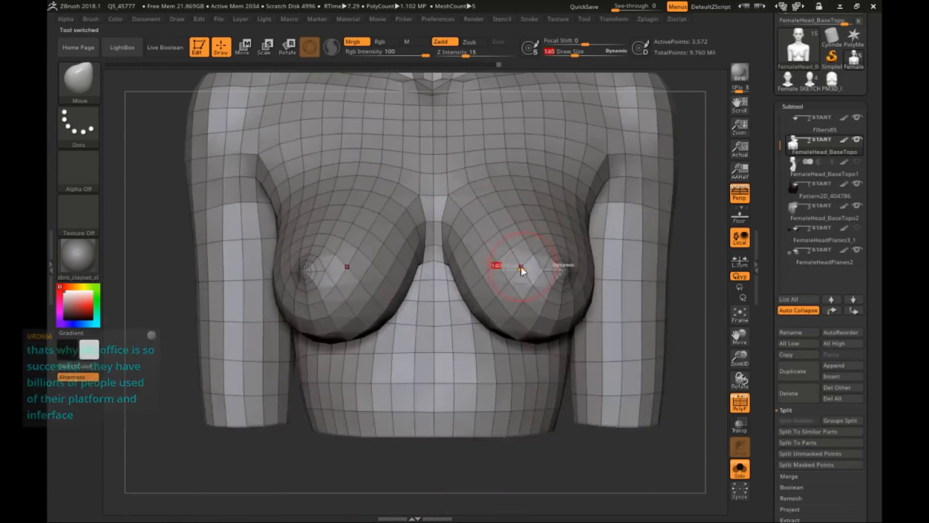